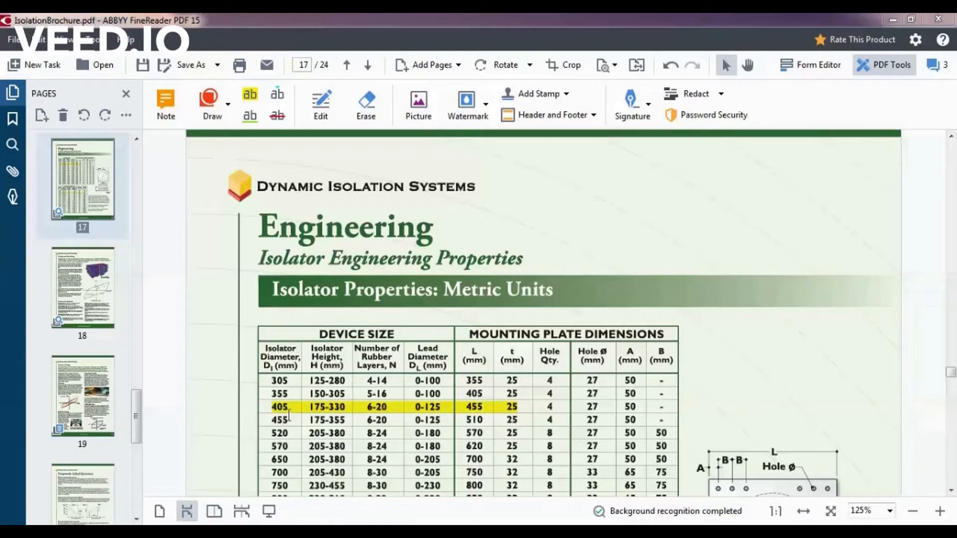
Examine the 405 mm isolator's device size, mounting plate dimensions and design properties in the brochure tables, along with the isolator drawings.
{"action": "left_click_drag", "start_coordinate": [274, 407], "coordinate": [428, 409]}
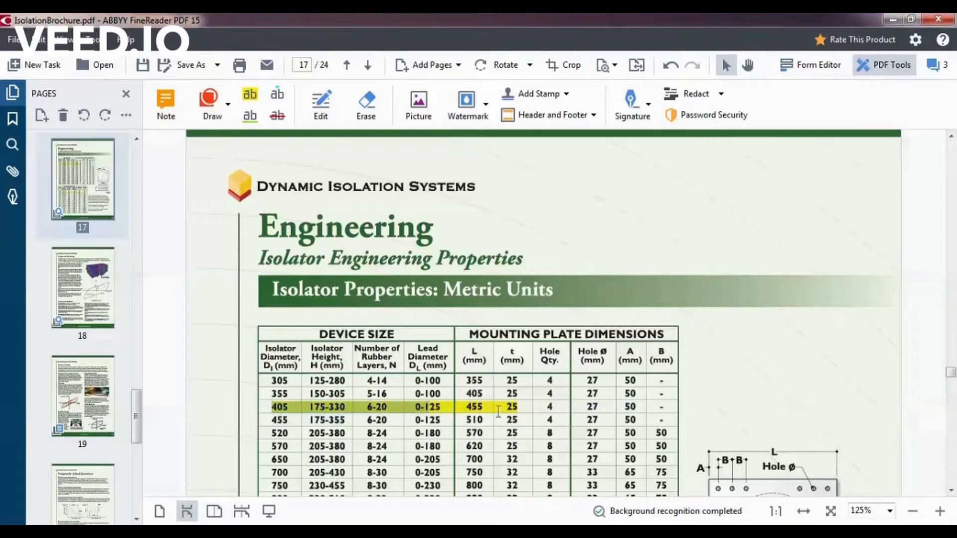
{"action": "scroll", "coordinate": [692, 370], "scroll_direction": "down", "scroll_amount": 6}
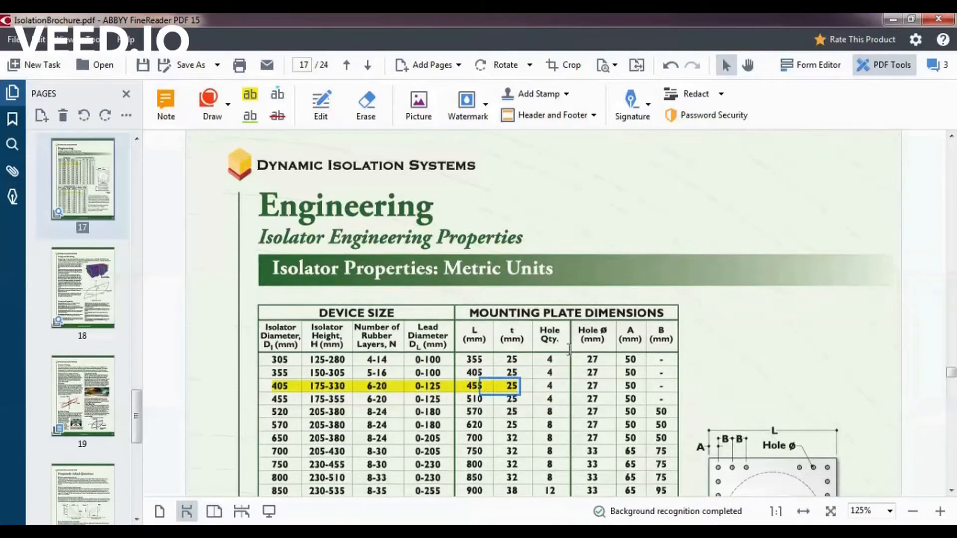
{"action": "scroll", "coordinate": [737, 378], "scroll_direction": "up", "scroll_amount": 2, "text": "ctrl"}
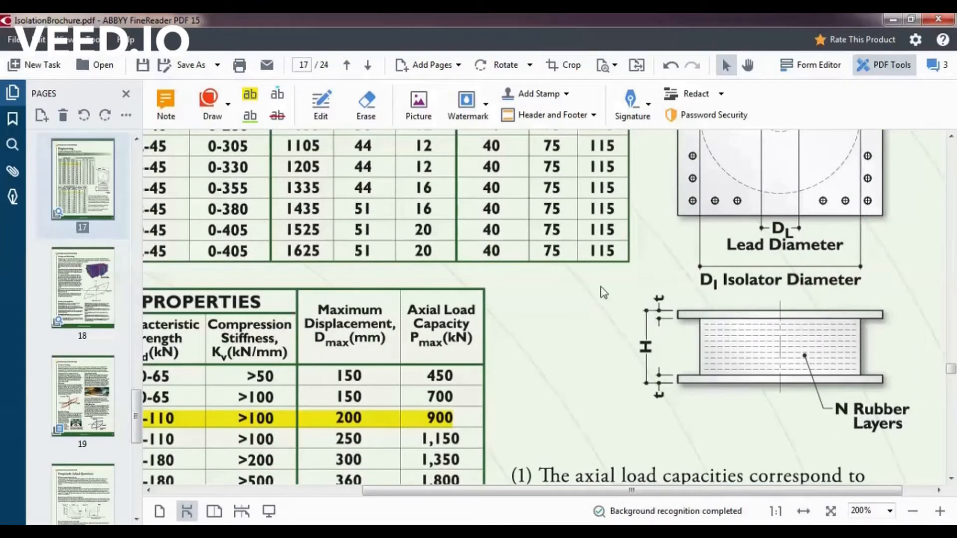
{"action": "scroll", "coordinate": [560, 276], "scroll_direction": "down", "scroll_amount": 2, "text": "ctrl"}
{"action": "scroll", "coordinate": [512, 299], "scroll_direction": "down", "scroll_amount": 1, "text": "ctrl"}
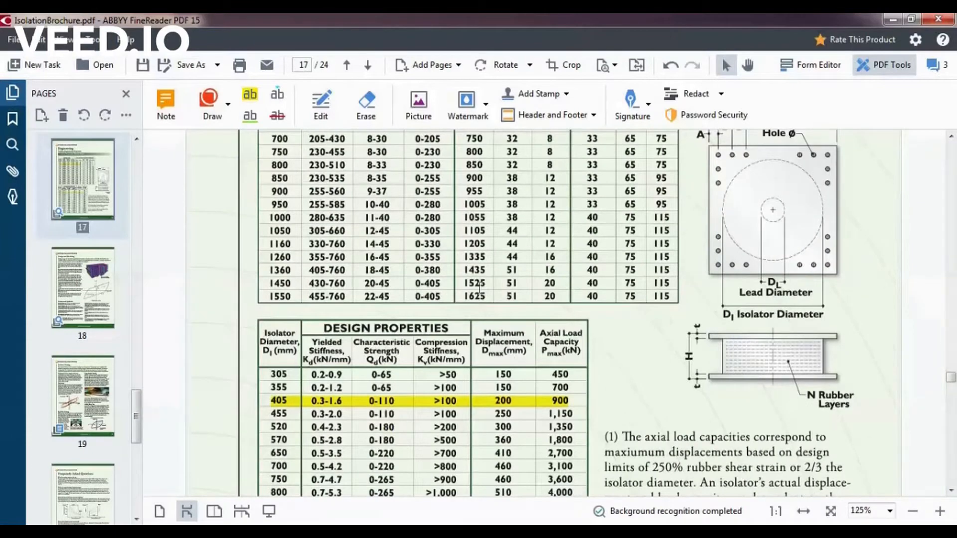
{"action": "scroll", "coordinate": [484, 291], "scroll_direction": "up", "scroll_amount": 4}
{"action": "scroll", "coordinate": [449, 306], "scroll_direction": "up", "scroll_amount": 1}
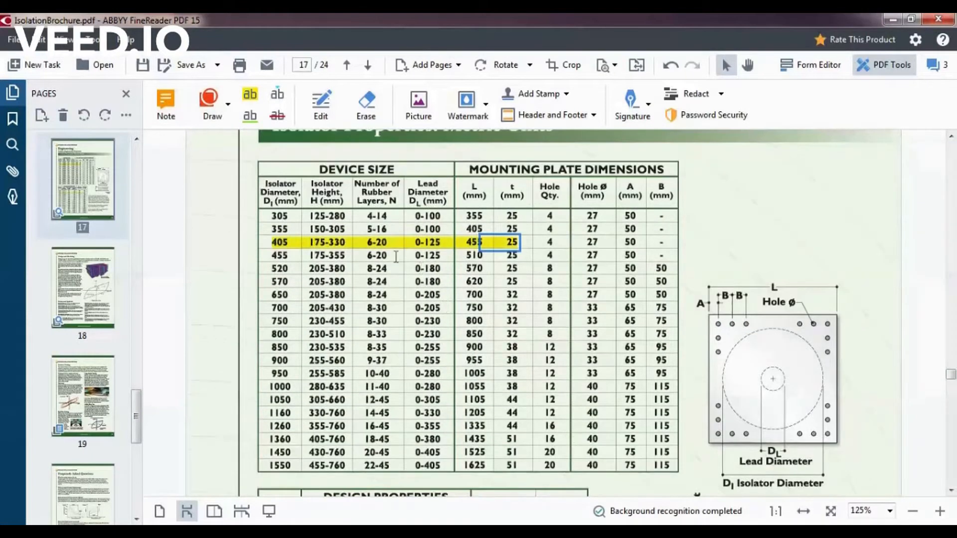
{"action": "left_click", "coordinate": [184, 461]}
{"action": "scroll", "coordinate": [763, 437], "scroll_direction": "down", "scroll_amount": 5}
{"action": "scroll", "coordinate": [743, 364], "scroll_direction": "up", "scroll_amount": 4}
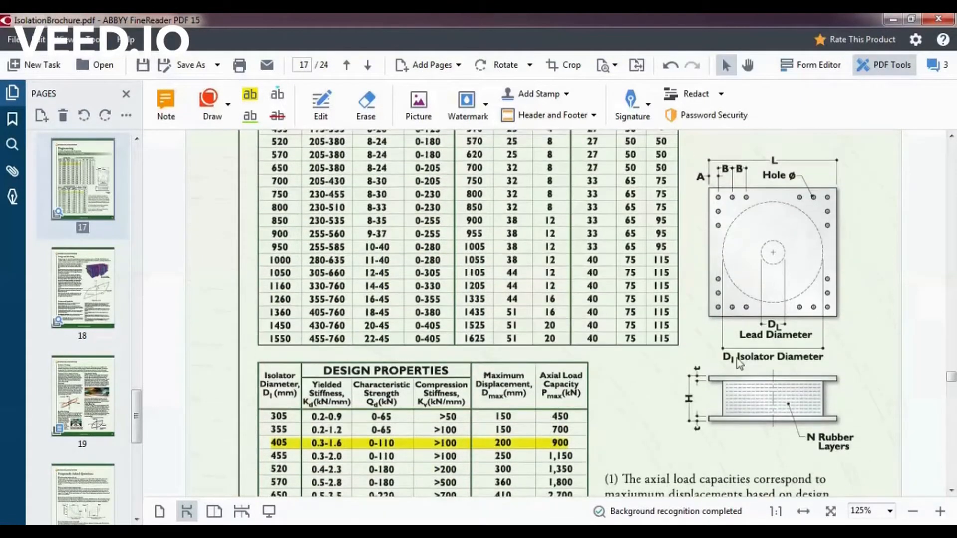
{"action": "scroll", "coordinate": [324, 444], "scroll_direction": "up", "scroll_amount": 1}
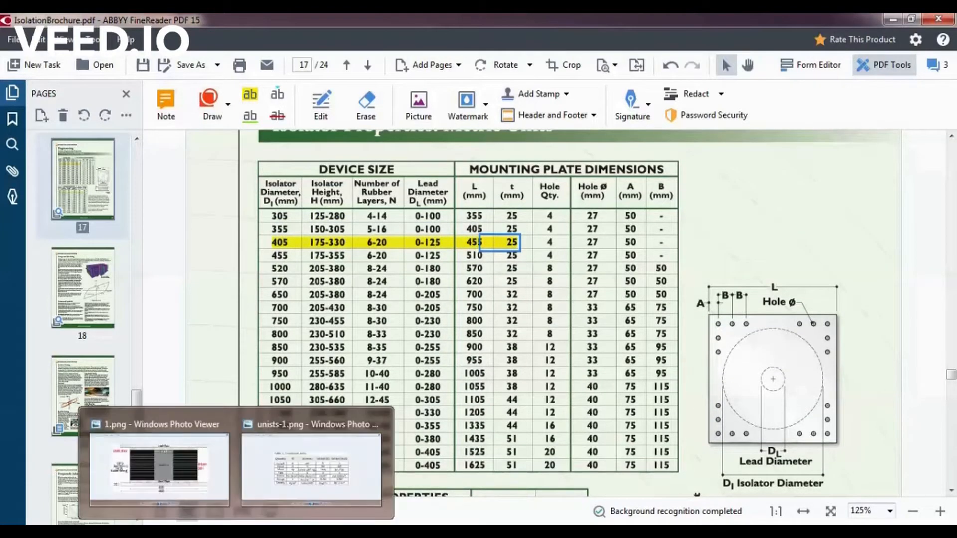
Switch to Abaqus/CAE and create a model database with a Standard/Explicit model.
{"action": "mouse_move", "coordinate": [366, 531]}
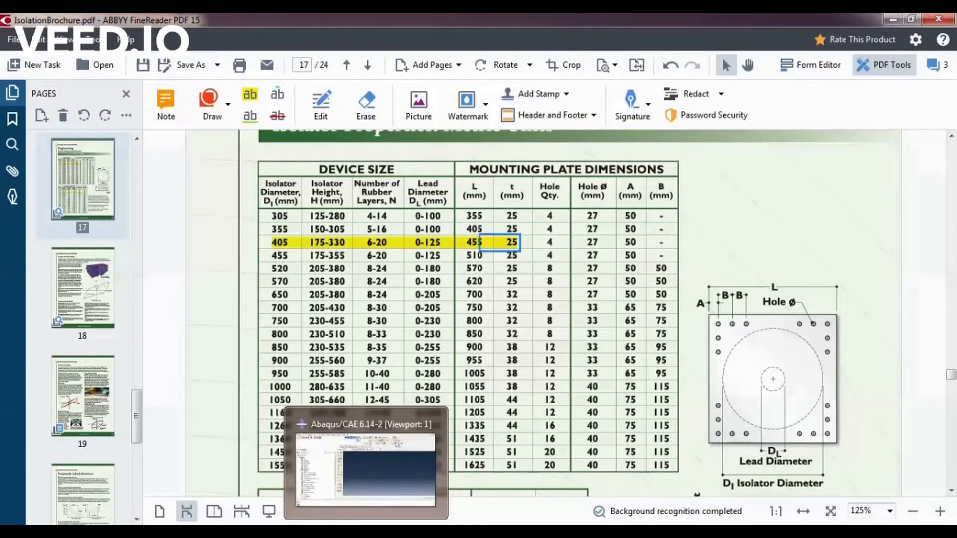
{"action": "mouse_move", "coordinate": [439, 523]}
{"action": "left_click", "coordinate": [438, 486]}
{"action": "left_click", "coordinate": [451, 165]}
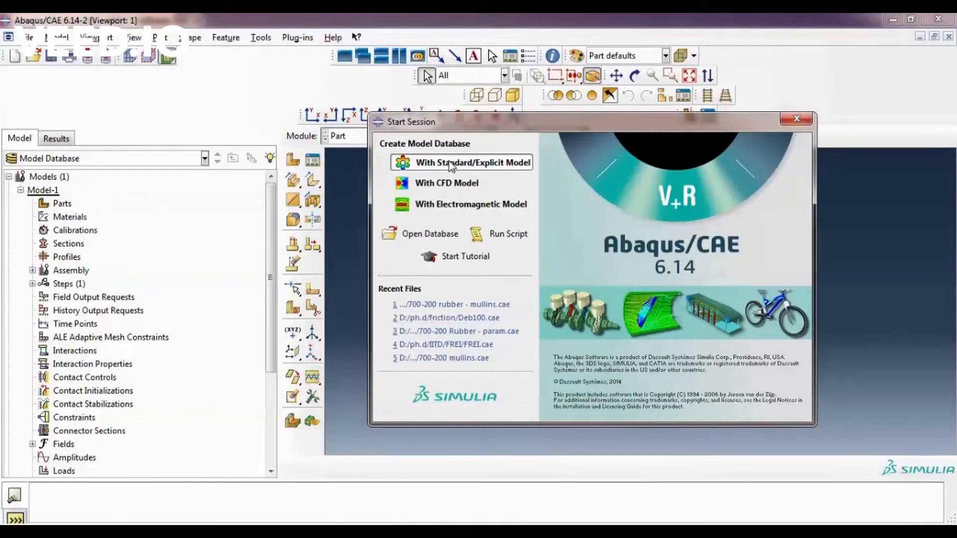
Start a 3D deformable solid extrusion part named steel with an approximate size of 200.
{"action": "left_click", "coordinate": [312, 162]}
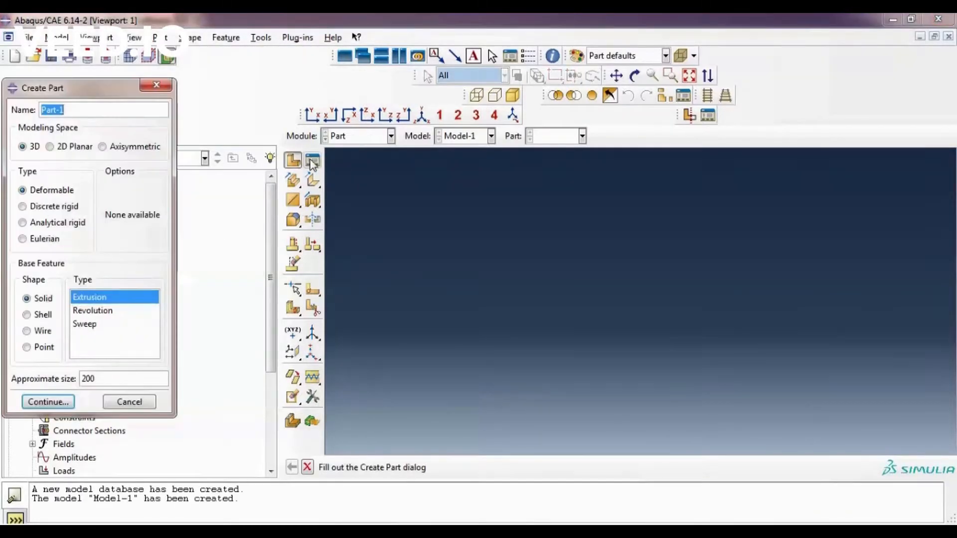
{"action": "type", "text": "steel"}
{"action": "left_click", "coordinate": [47, 402]}
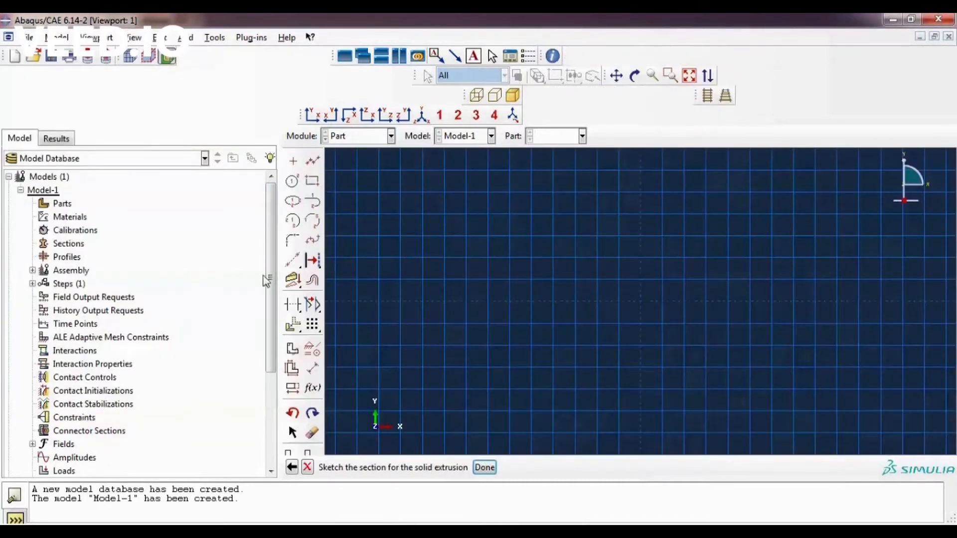
Sketch a circle centred on the origin with perimeter point 200,0 and extrude it into the thin steel disc.
{"action": "left_click", "coordinate": [292, 181]}
{"action": "left_click", "coordinate": [640, 301]}
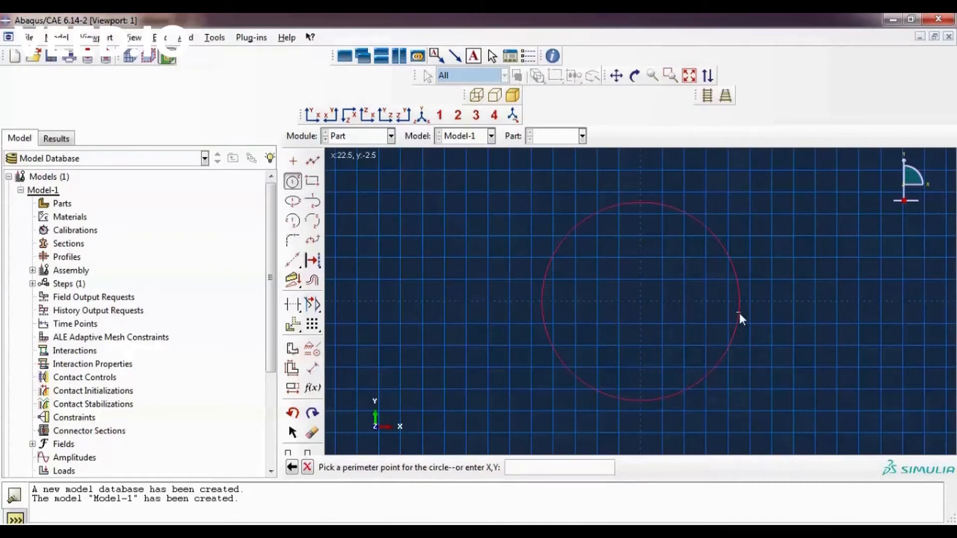
{"action": "type", "text": "200,0"}
{"action": "key", "text": "Return"}
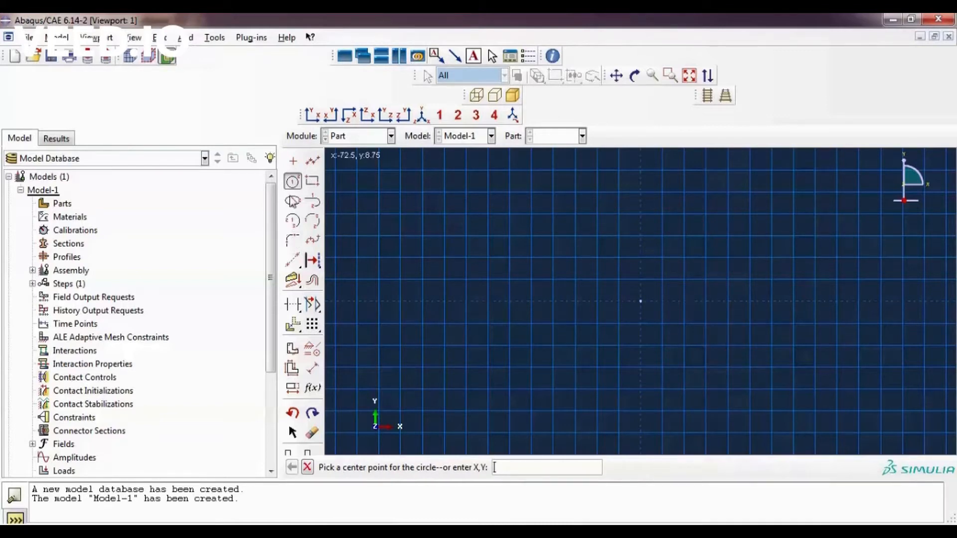
{"action": "left_click", "coordinate": [308, 468]}
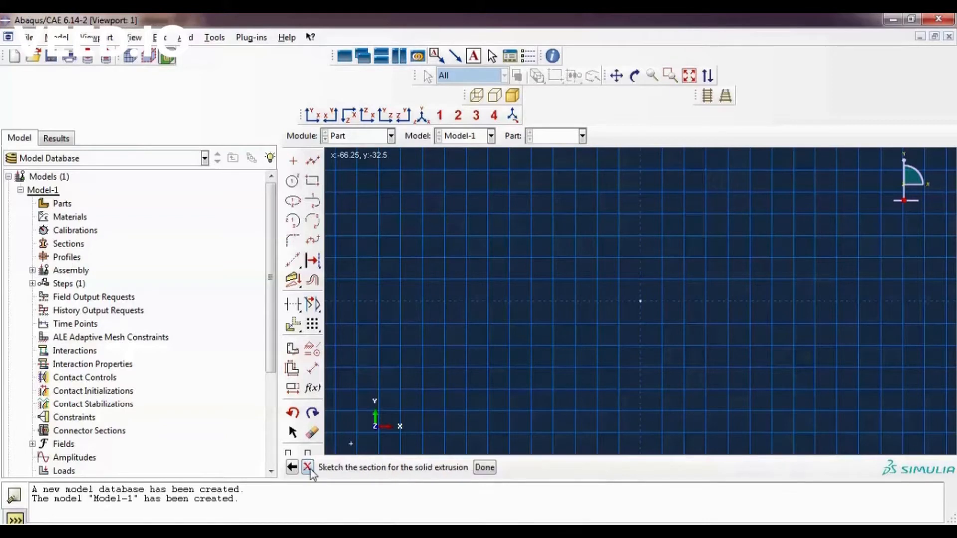
{"action": "left_click", "coordinate": [484, 468]}
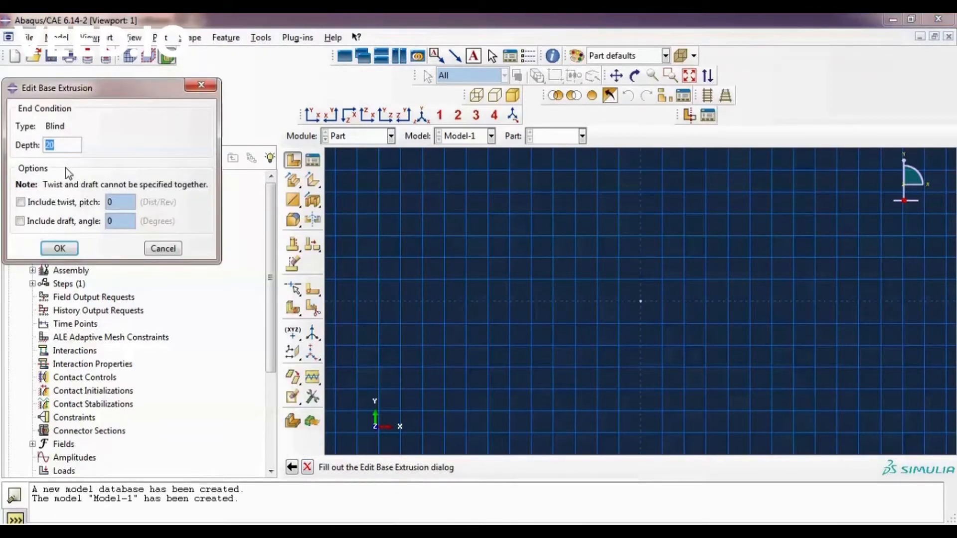
{"action": "left_click", "coordinate": [60, 248]}
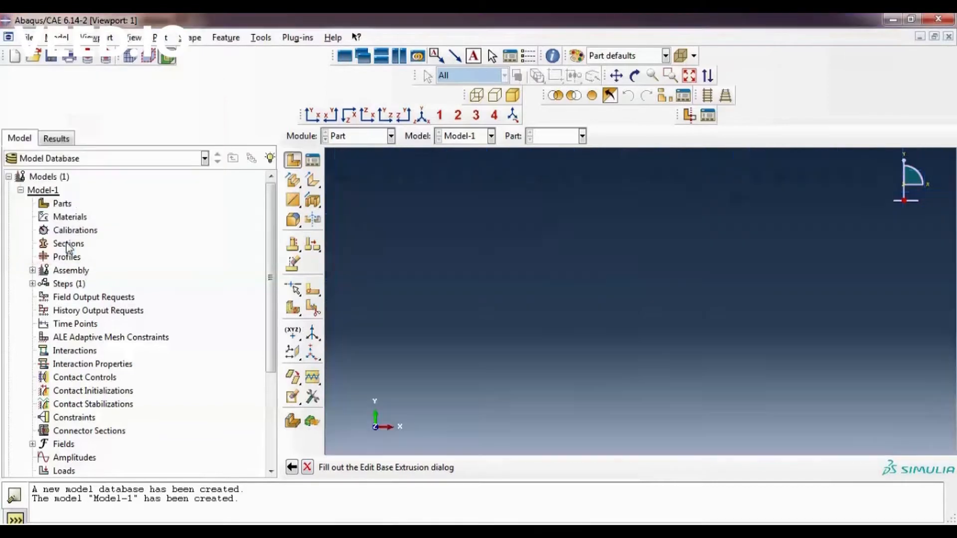
Start a 3D deformable solid extrusion part named rubber with an approximate size of 200.
{"action": "left_click", "coordinate": [294, 163]}
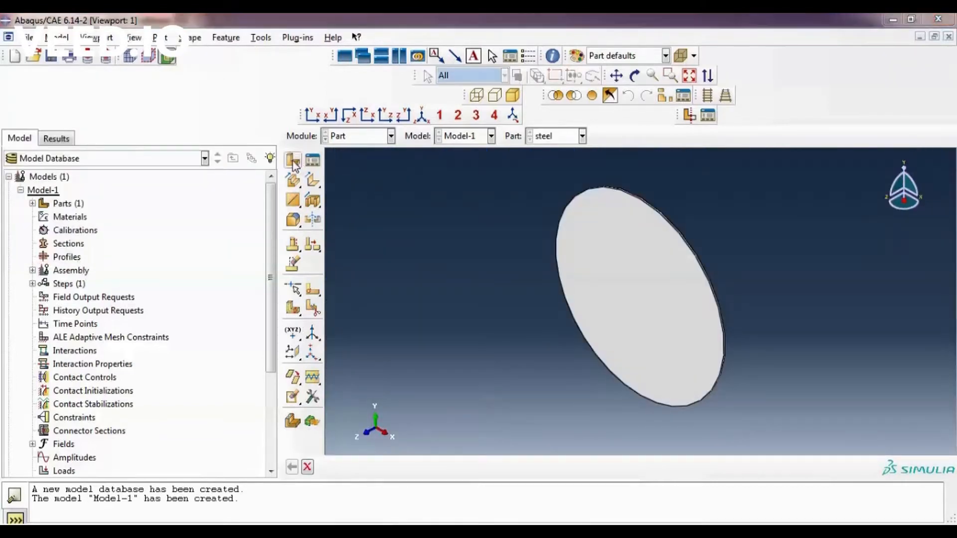
{"action": "type", "text": "rubber"}
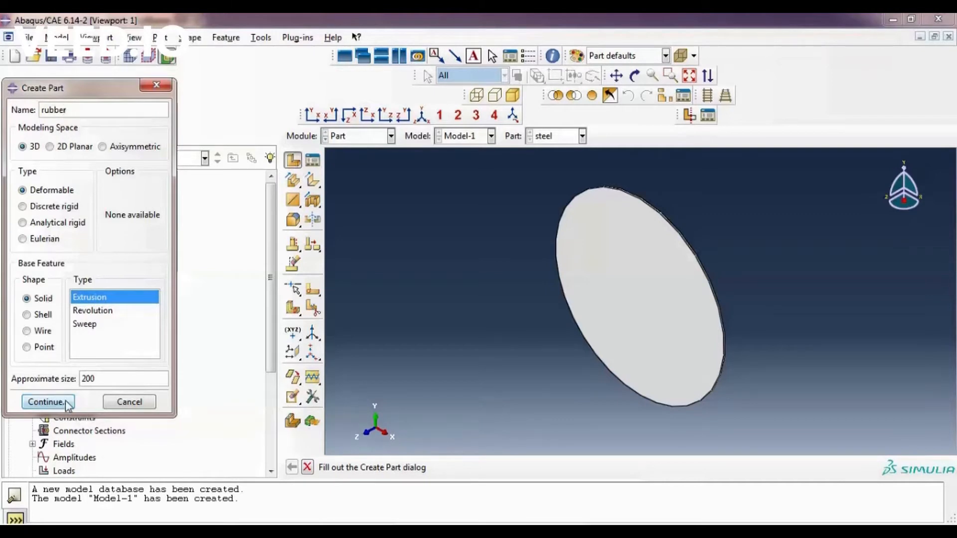
{"action": "left_click", "coordinate": [49, 402]}
Sketch a circle of radius 200 centred on the origin for the rubber part and extrude it to a depth of 8.
{"action": "left_click", "coordinate": [293, 181]}
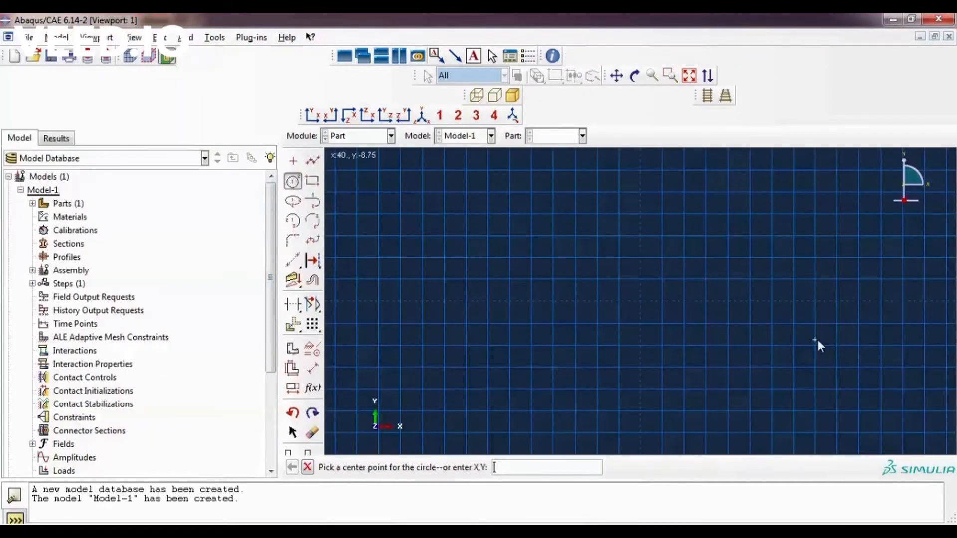
{"action": "left_click", "coordinate": [641, 301]}
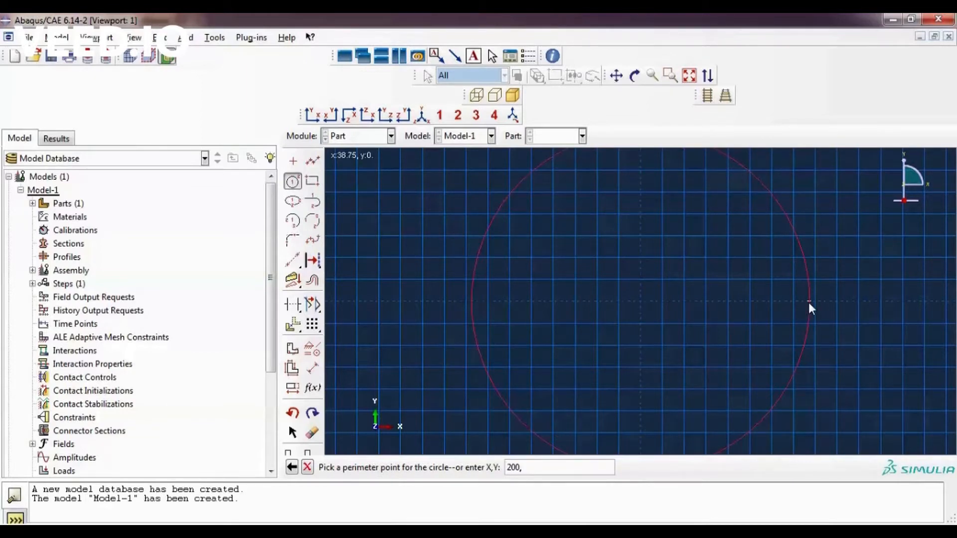
{"action": "key", "text": "Return"}
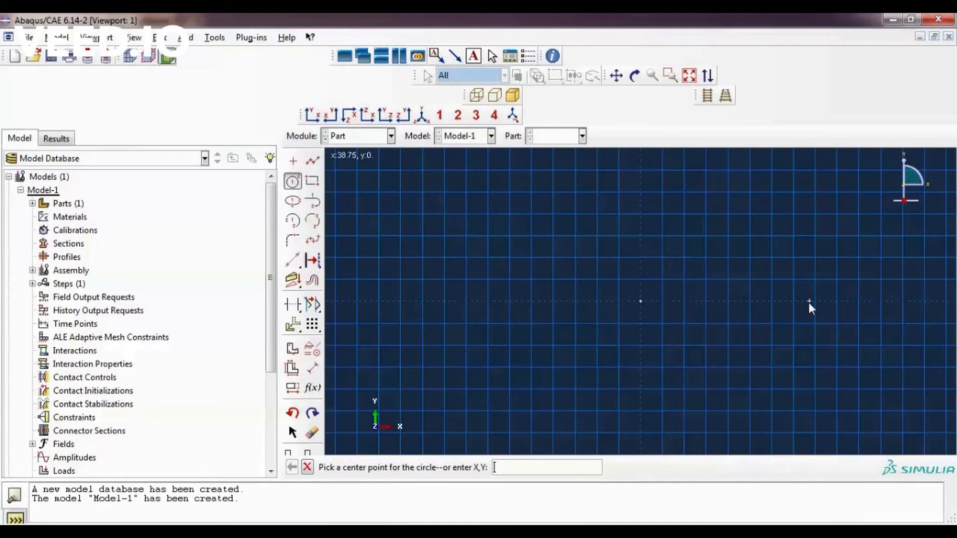
{"action": "left_click", "coordinate": [308, 467]}
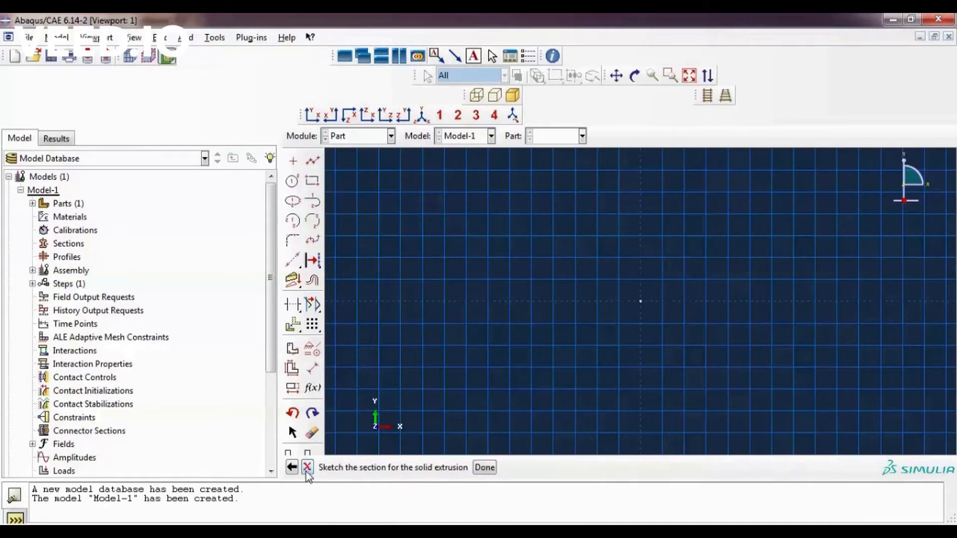
{"action": "left_click", "coordinate": [484, 467]}
{"action": "type", "text": "8"}
{"action": "left_click", "coordinate": [62, 249]}
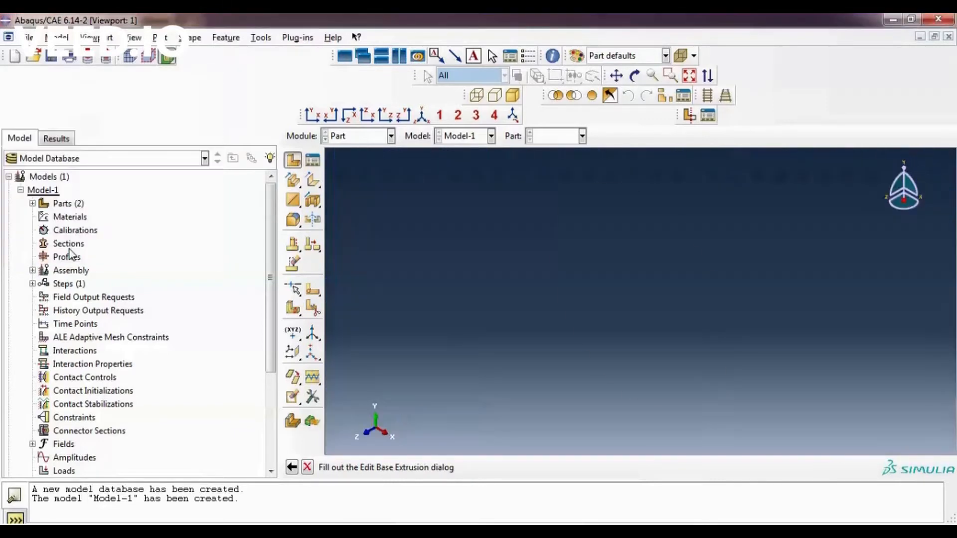
Start a 3D deformable solid revolution part named loadplate with an approximate size of 200.
{"action": "left_click", "coordinate": [293, 159]}
{"action": "type", "text": "load"}
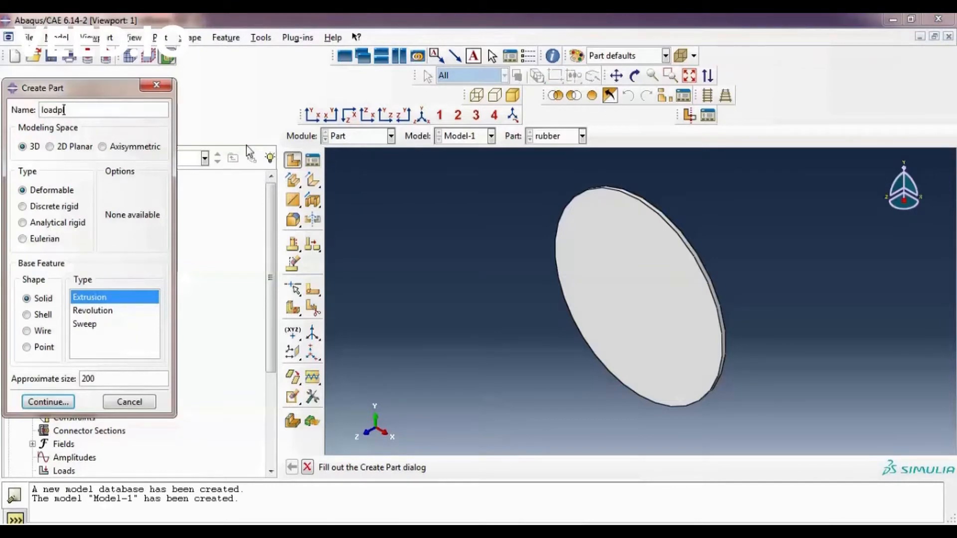
{"action": "type", "text": "plate"}
{"action": "left_click", "coordinate": [95, 311]}
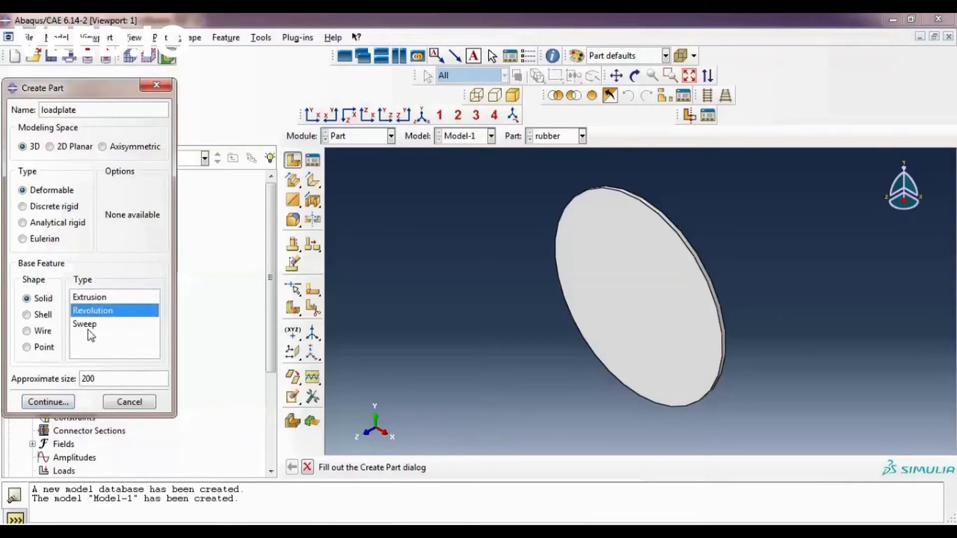
{"action": "left_click", "coordinate": [49, 402]}
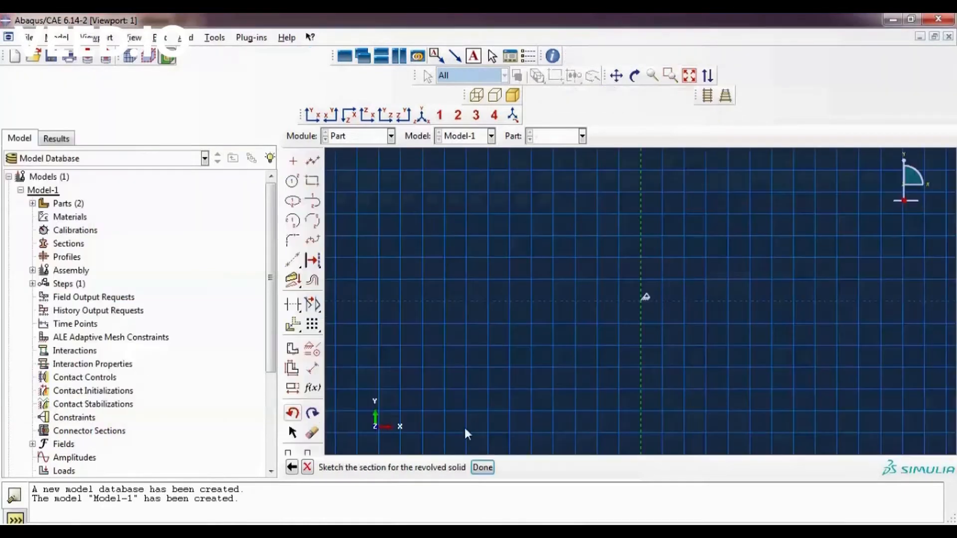
Sketch the loadplate section as a rectangle from the origin on the revolution axis to the opposite corner 230,25.
{"action": "left_click", "coordinate": [313, 182]}
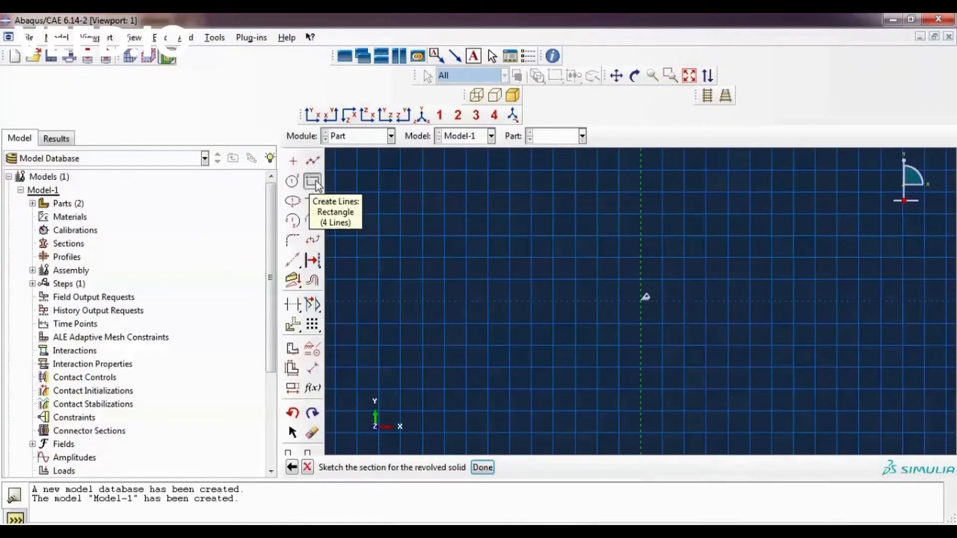
{"action": "left_click", "coordinate": [647, 300]}
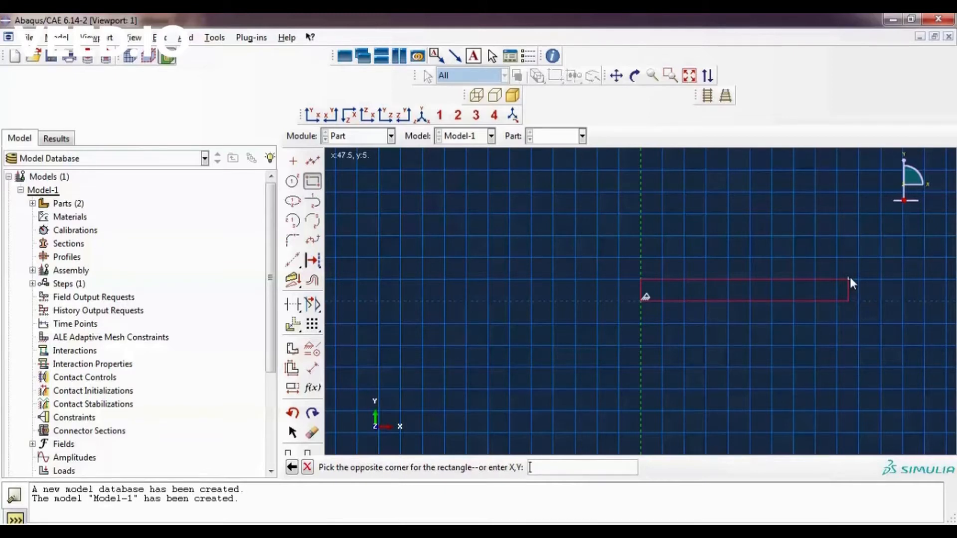
{"action": "type", "text": "230,25"}
{"action": "key", "text": "Return"}
{"action": "scroll", "coordinate": [651, 259], "scroll_direction": "up", "scroll_amount": 2}
{"action": "scroll", "coordinate": [654, 267], "scroll_direction": "down", "scroll_amount": 2}
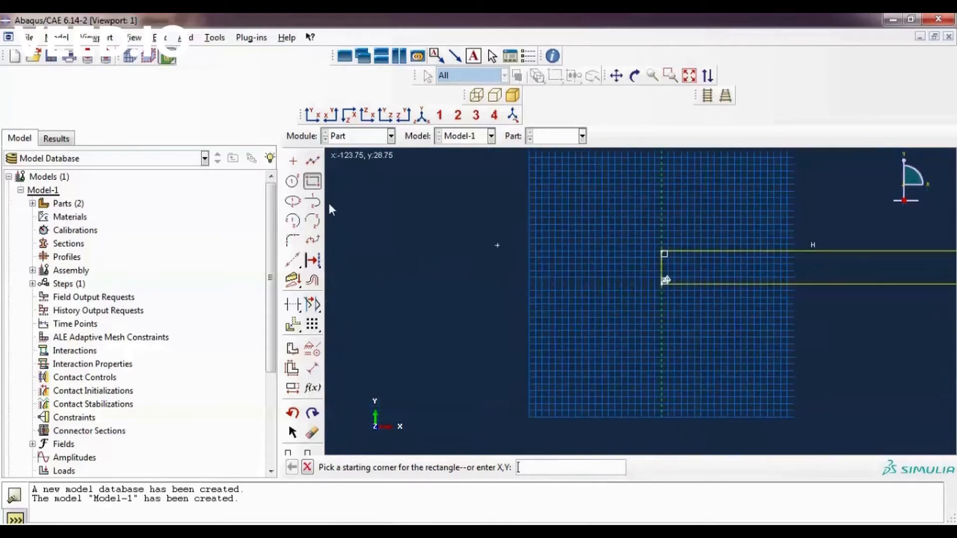
{"action": "left_click", "coordinate": [308, 468]}
Finish the loadplate sketch and revolve the rectangle a full 360 degrees about the axis.
{"action": "left_click", "coordinate": [481, 467]}
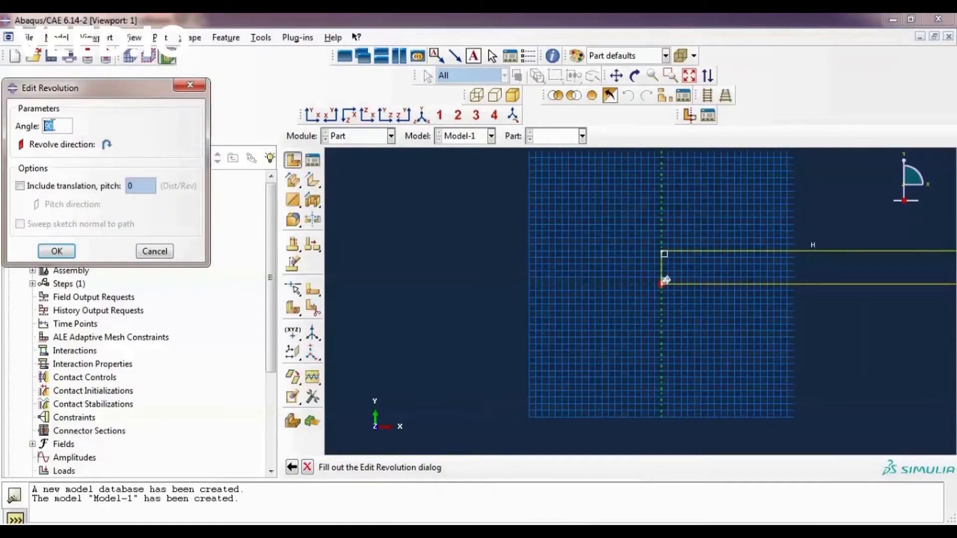
{"action": "type", "text": "36"}
{"action": "left_click", "coordinate": [71, 254]}
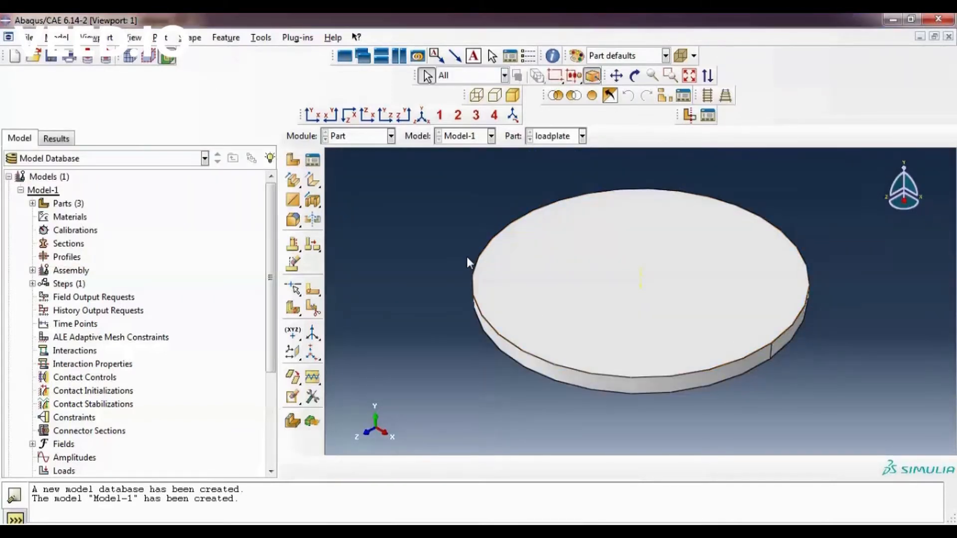
Start a 3D deformable part named lead with a solid extrusion as its base feature.
{"action": "left_click", "coordinate": [293, 160]}
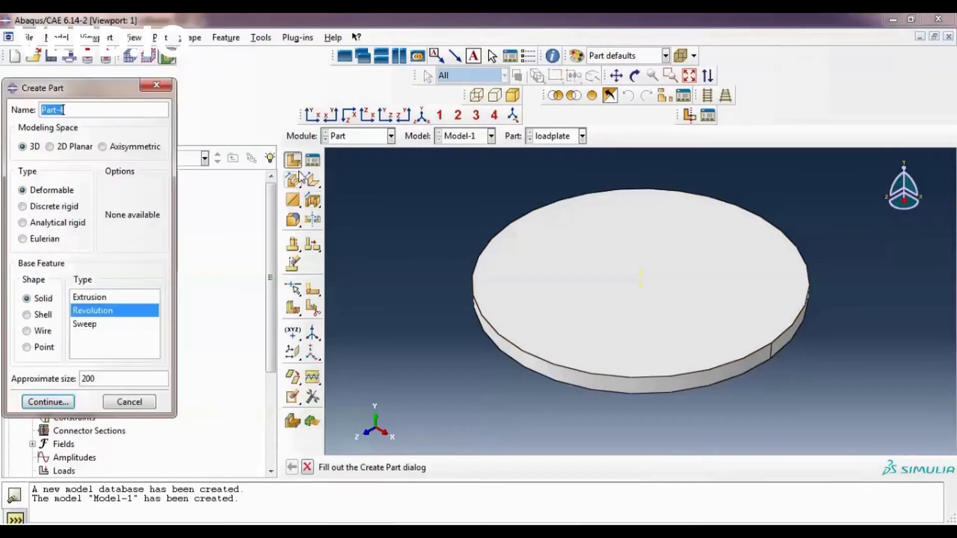
{"action": "type", "text": "lead"}
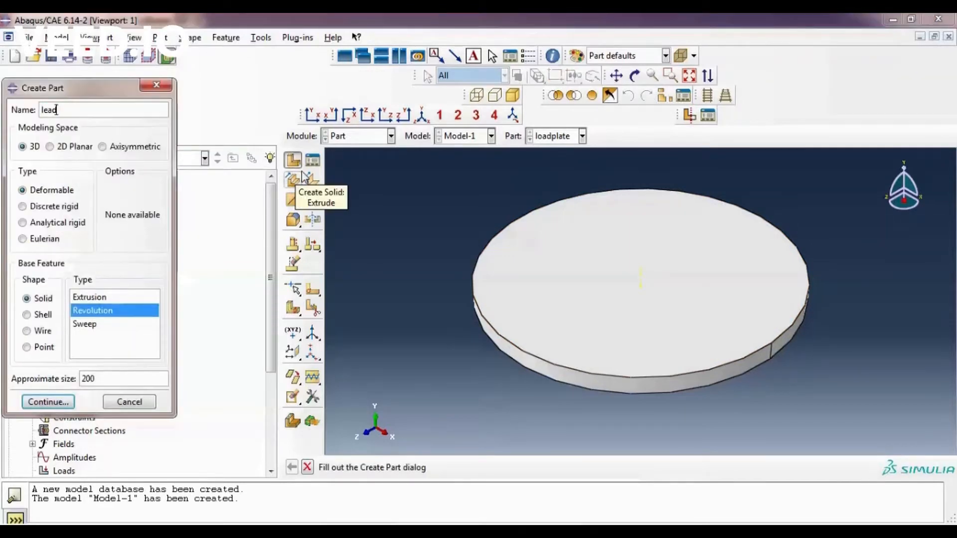
{"action": "left_click", "coordinate": [103, 297]}
{"action": "left_click", "coordinate": [52, 402]}
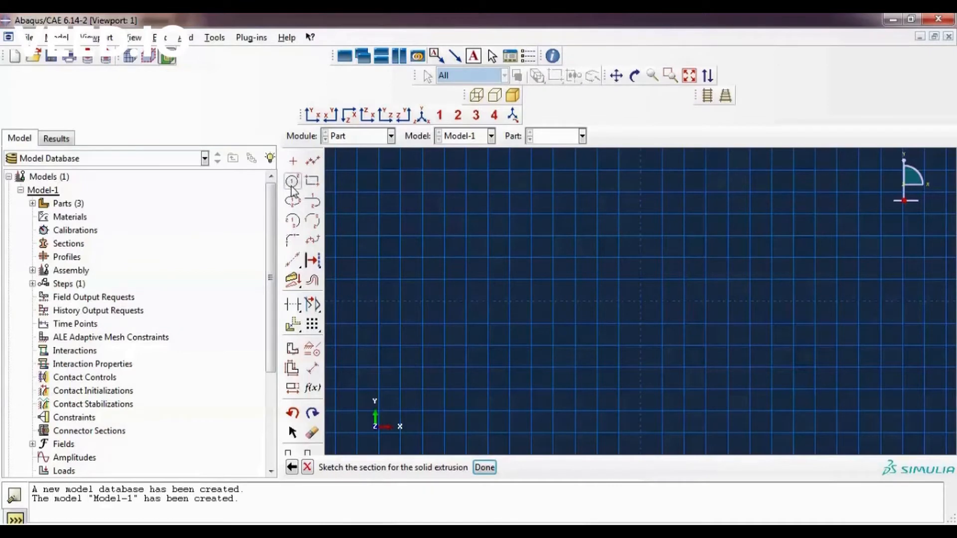
Sketch the lead section as a circle centred on the origin with its perimeter point at 50,0.
{"action": "left_click", "coordinate": [293, 181]}
{"action": "left_click", "coordinate": [641, 300]}
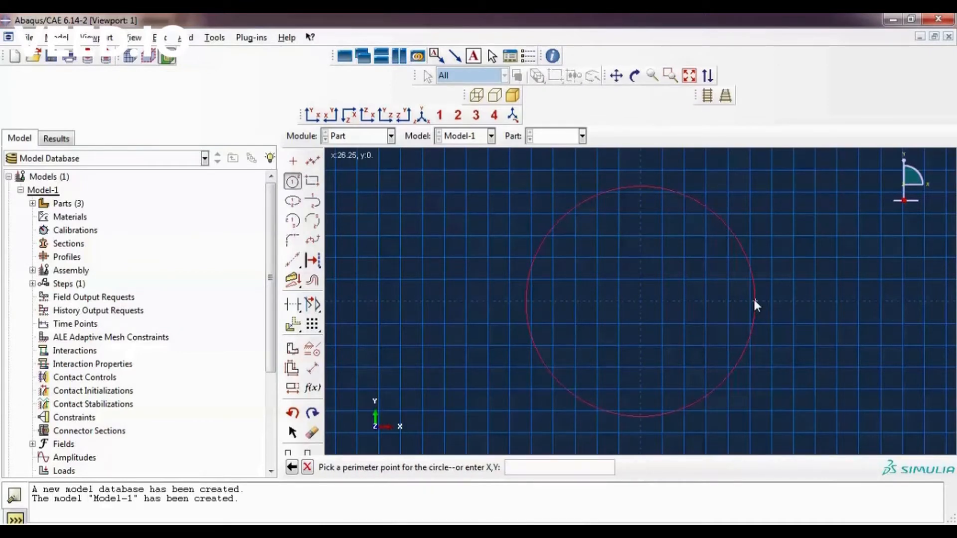
{"action": "type", "text": "50,0"}
{"action": "key", "text": "Return"}
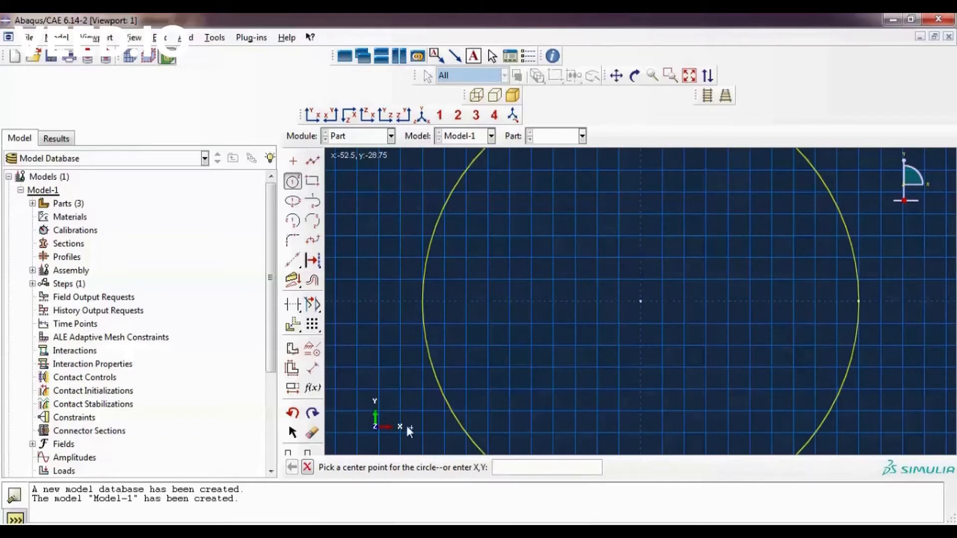
{"action": "left_click", "coordinate": [308, 467]}
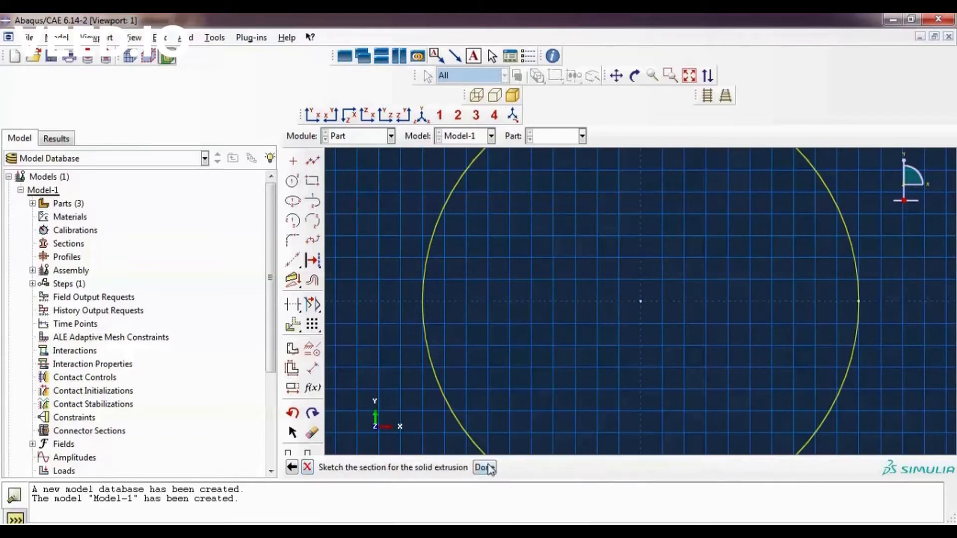
Finish the lead sketch and extrude the circle to a depth of 151.
{"action": "left_click", "coordinate": [488, 467]}
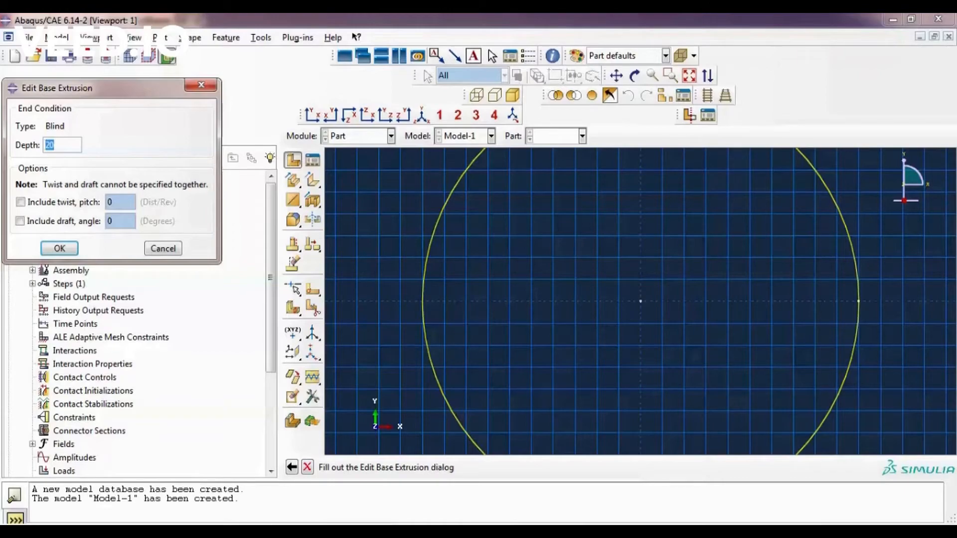
{"action": "left_click", "coordinate": [277, 533]}
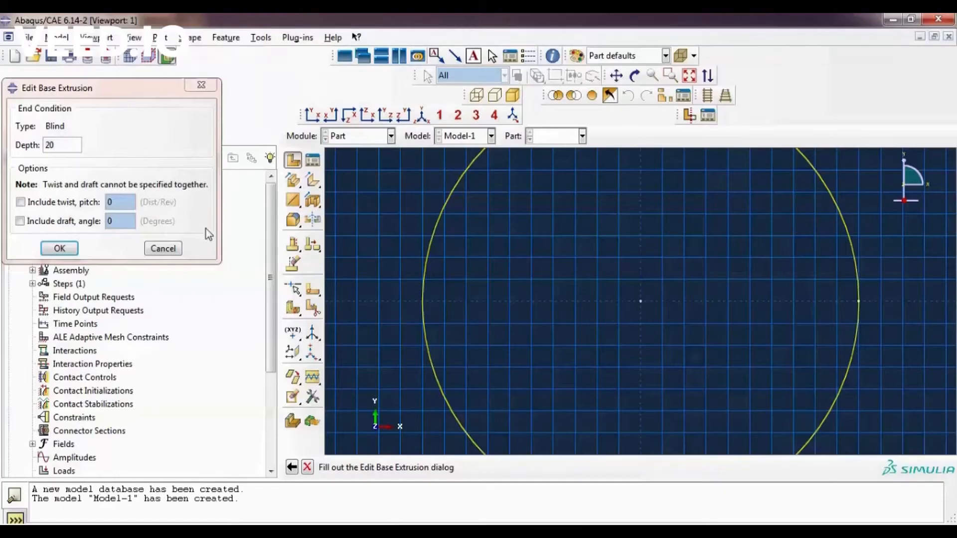
{"action": "left_click_drag", "start_coordinate": [75, 145], "coordinate": [3, 159]}
{"action": "type", "text": "151"}
{"action": "left_click", "coordinate": [59, 248]}
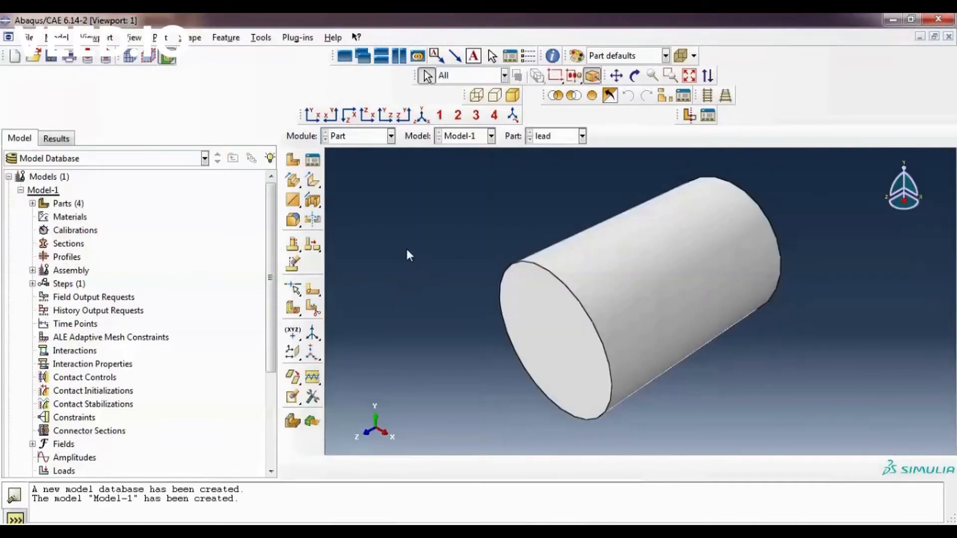
Switch to the Property module and start a new material named lead.
{"action": "scroll", "coordinate": [521, 238], "scroll_direction": "down", "scroll_amount": 1}
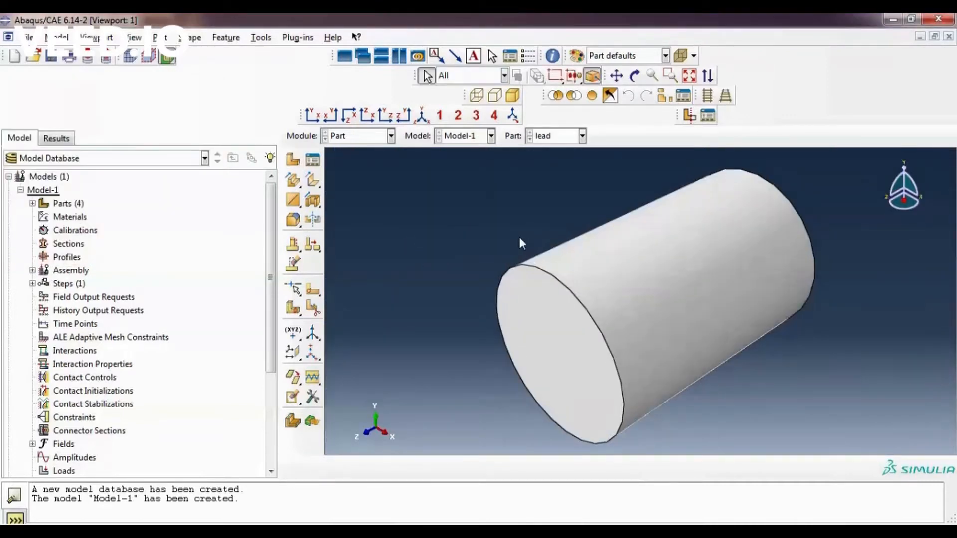
{"action": "scroll", "coordinate": [513, 239], "scroll_direction": "down", "scroll_amount": 2}
{"action": "scroll", "coordinate": [513, 239], "scroll_direction": "down", "scroll_amount": 3}
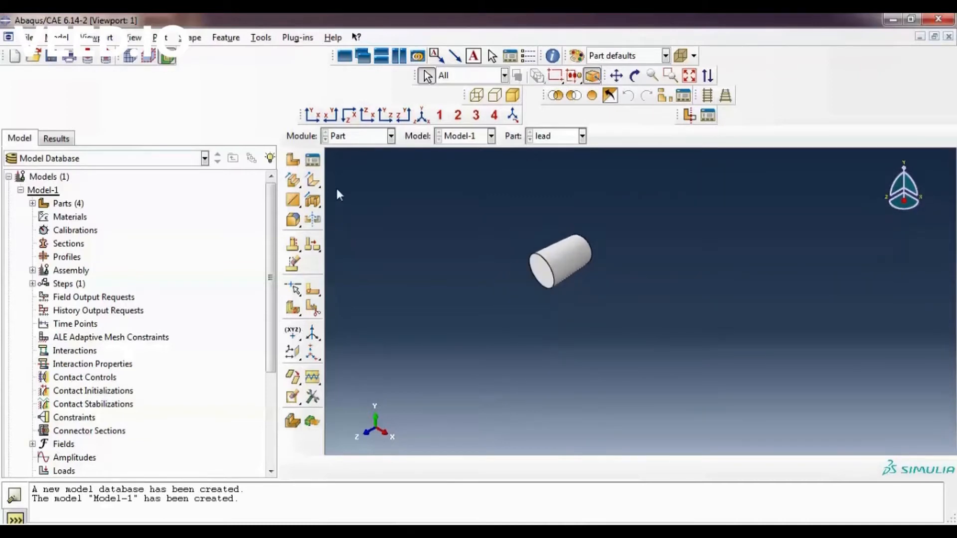
{"action": "left_click", "coordinate": [363, 134]}
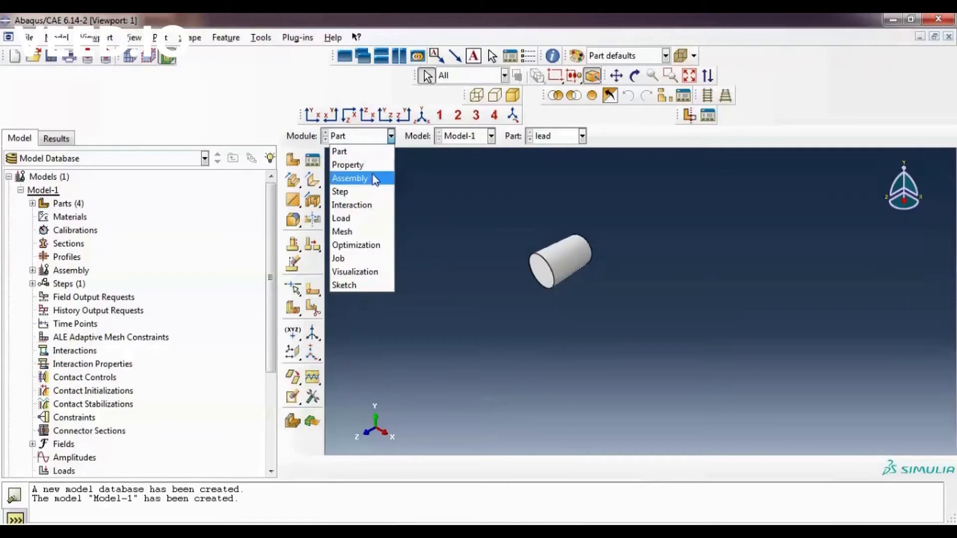
{"action": "left_click", "coordinate": [373, 170]}
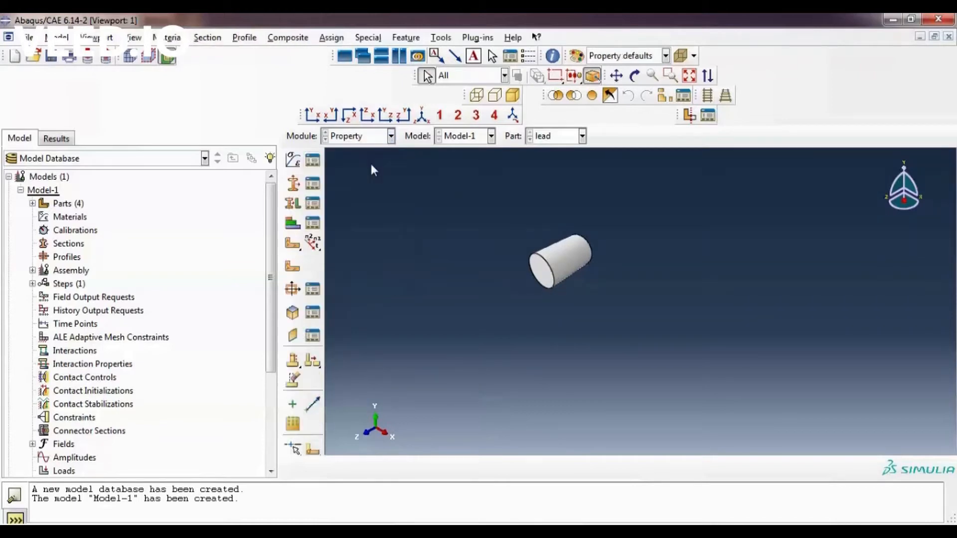
{"action": "left_click", "coordinate": [313, 160]}
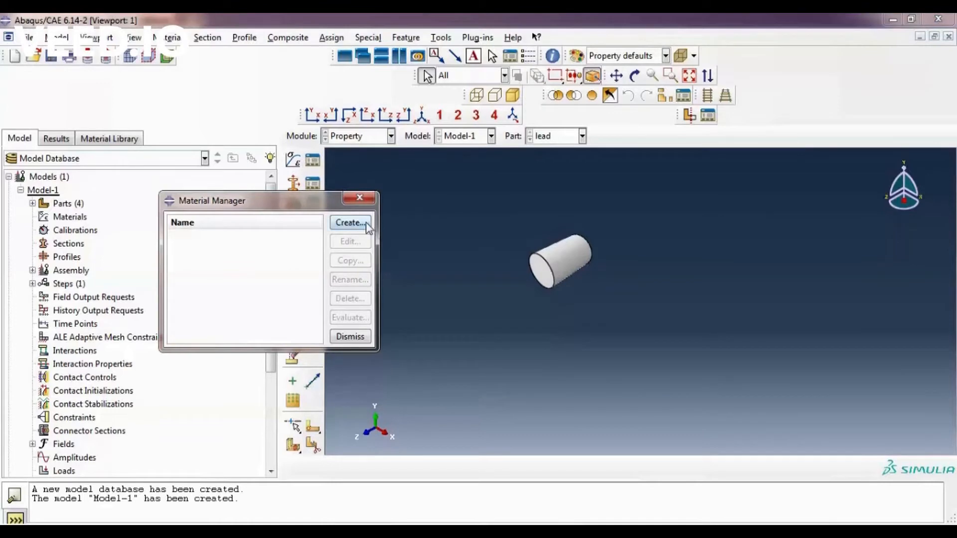
{"action": "left_click", "coordinate": [349, 222]}
{"action": "type", "text": "lead"}
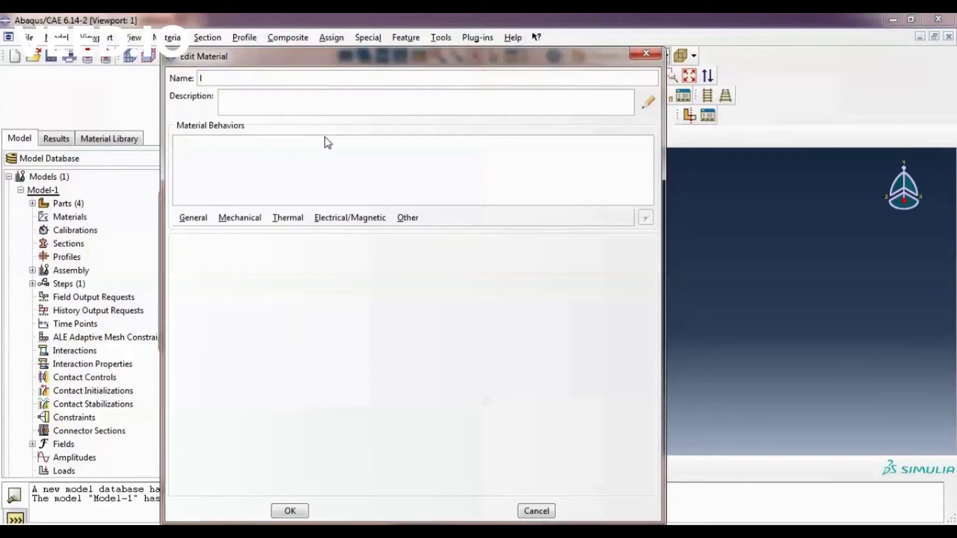
Give the lead material isotropic elastic behavior with a Young's modulus of 14000 and a Poisson's ratio of .42.
{"action": "left_click", "coordinate": [205, 218]}
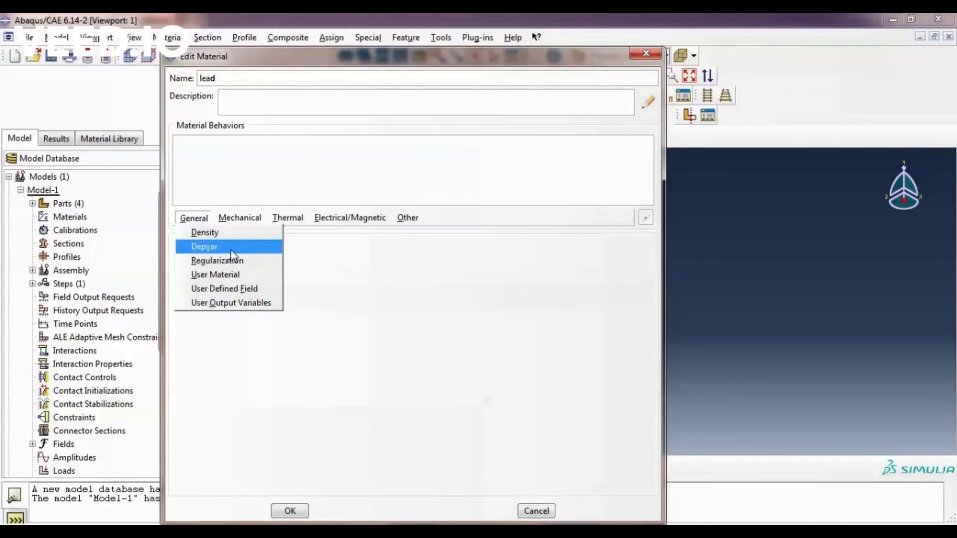
{"action": "left_click", "coordinate": [225, 224]}
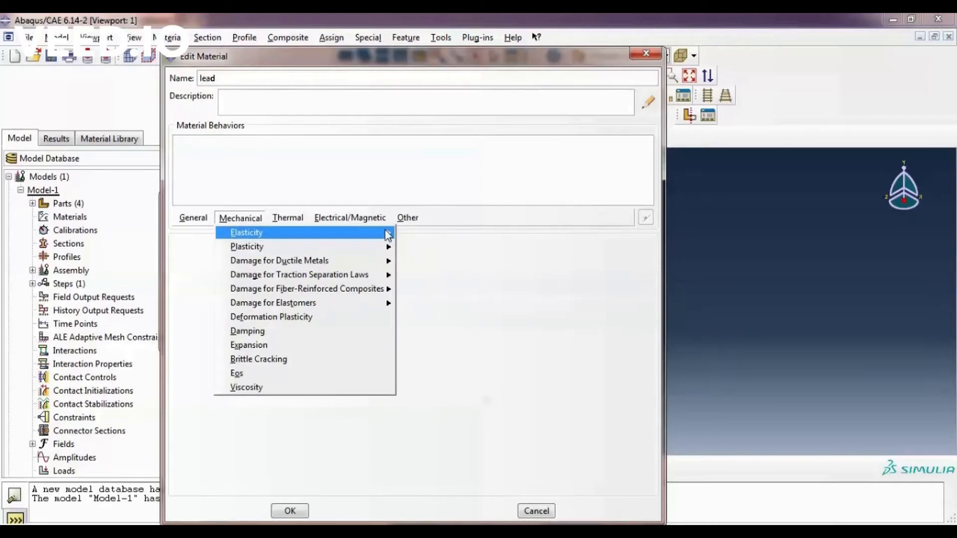
{"action": "mouse_move", "coordinate": [388, 234]}
{"action": "left_click", "coordinate": [423, 234]}
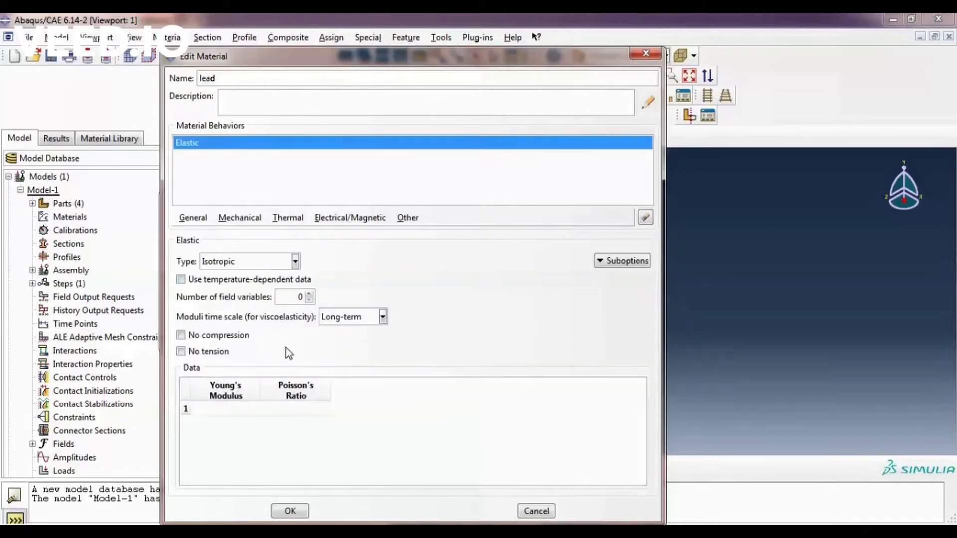
{"action": "left_click", "coordinate": [246, 410]}
{"action": "type", "text": "000"}
{"action": "key", "text": "Tab"}
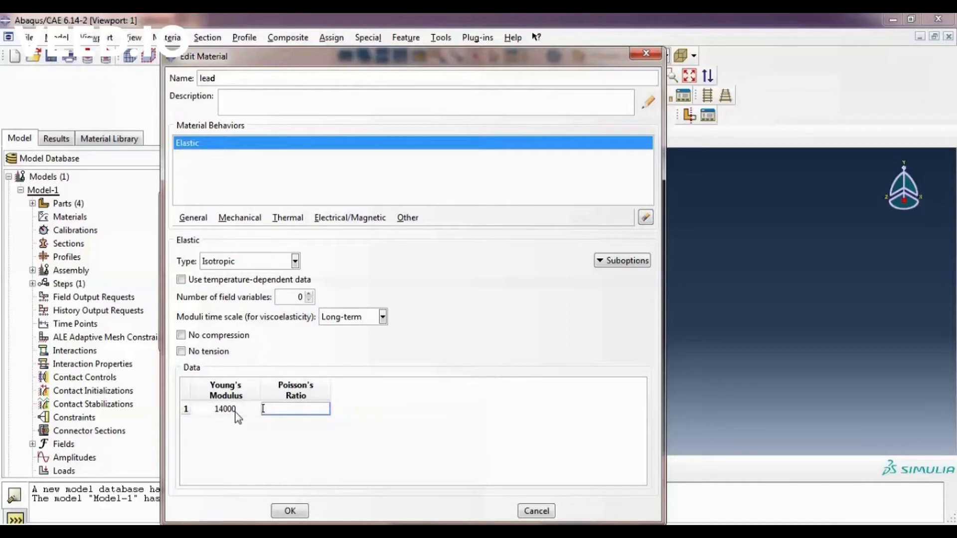
{"action": "type", "text": ".42"}
{"action": "left_click", "coordinate": [279, 455]}
Add plastic behavior to lead with yield stress 10 at plastic strain 0 and 10 at strain 6, and save the material.
{"action": "left_click", "coordinate": [240, 217]}
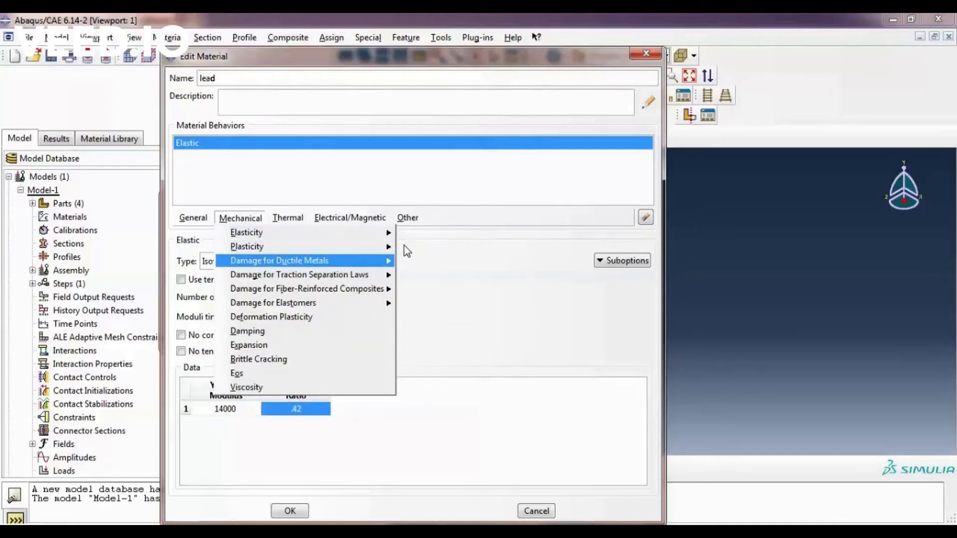
{"action": "mouse_move", "coordinate": [384, 246]}
{"action": "left_click", "coordinate": [418, 251]}
{"action": "left_click", "coordinate": [238, 373]}
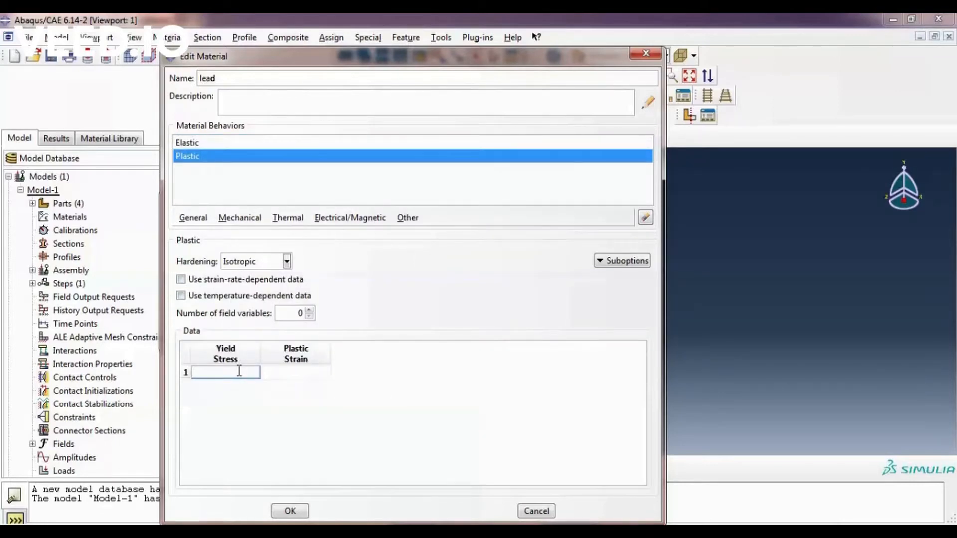
{"action": "type", "text": "10"}
{"action": "key", "text": "Tab"}
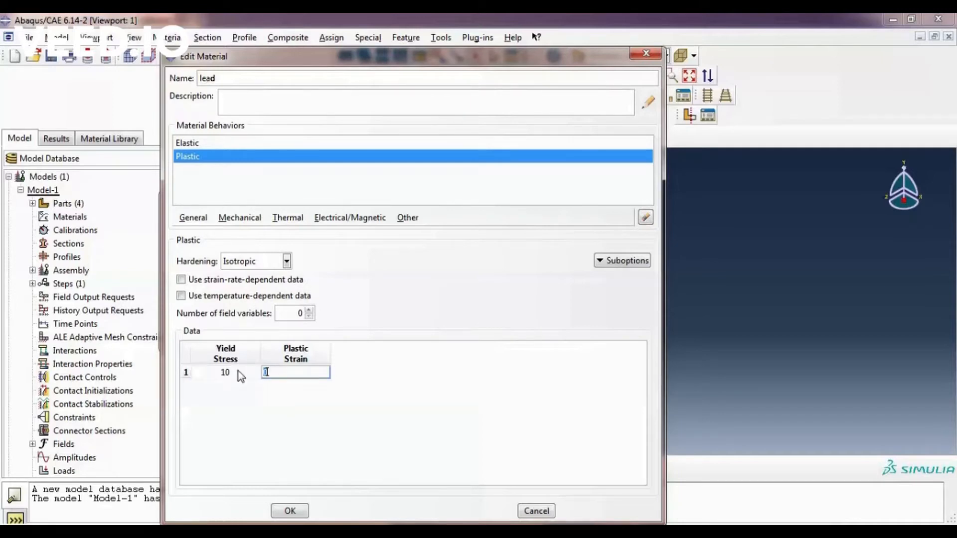
{"action": "key", "text": "Tab"}
{"action": "type", "text": "10"}
{"action": "key", "text": "Tab"}
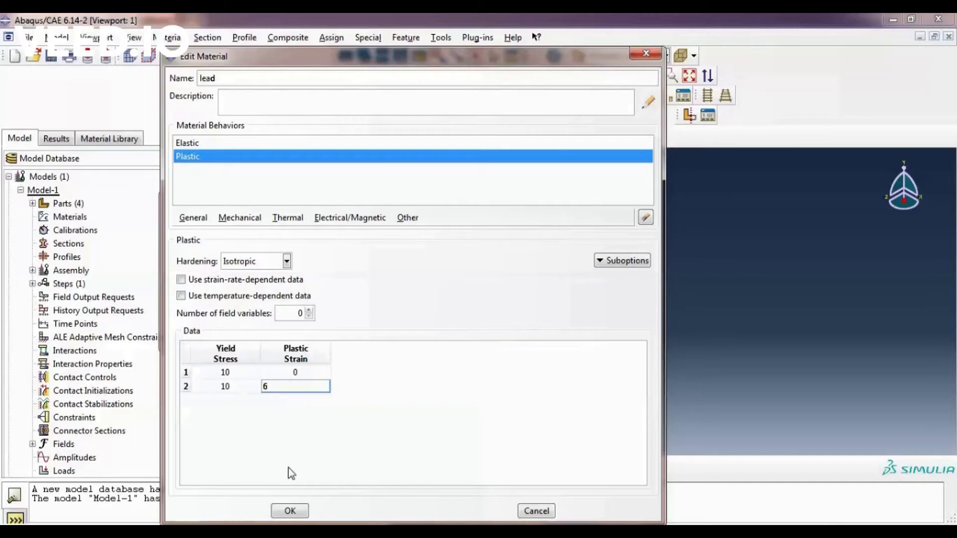
{"action": "left_click", "coordinate": [291, 509]}
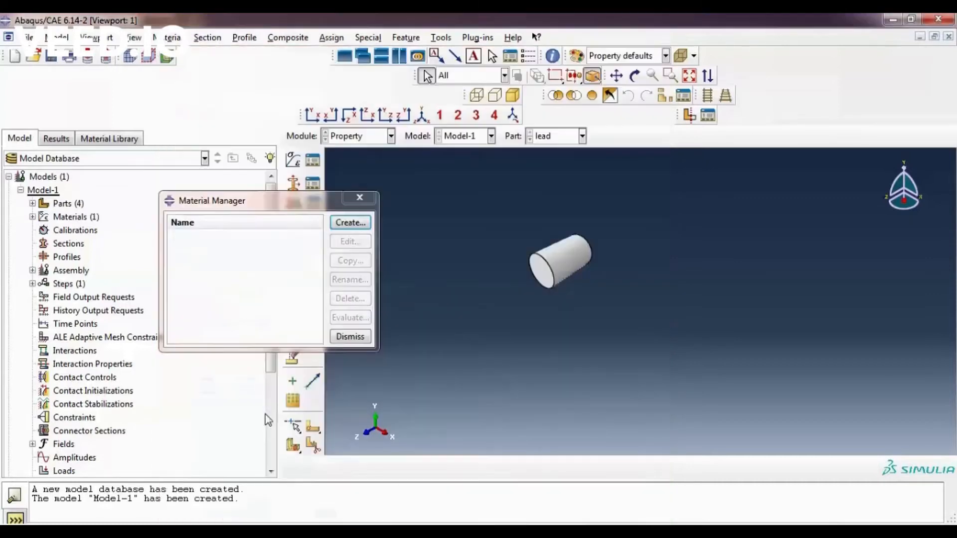
Start a material named rubber with isotropic hyperelastic behavior, using the Mooney-Rivlin strain energy potential with coefficients as input source.
{"action": "left_click", "coordinate": [350, 222]}
{"action": "type", "text": "rubber"}
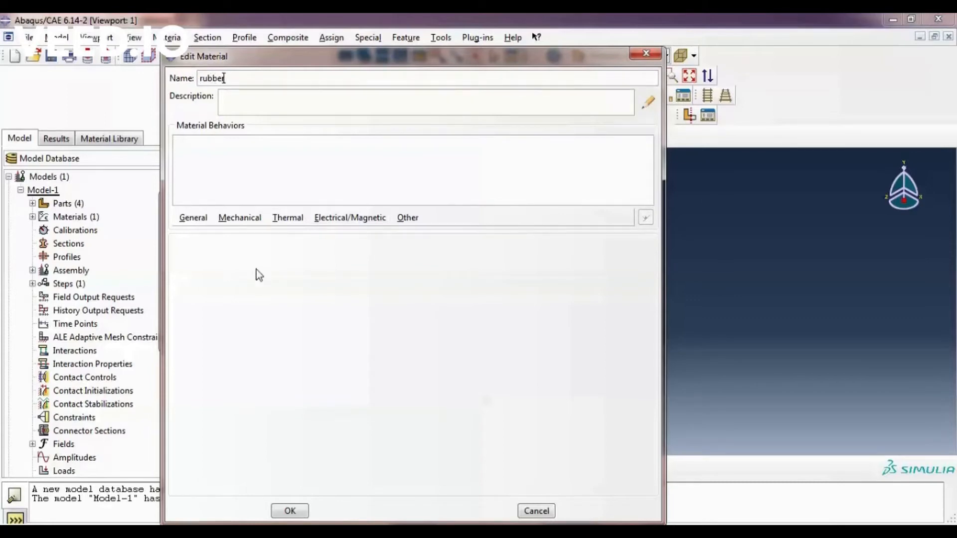
{"action": "left_click", "coordinate": [242, 220]}
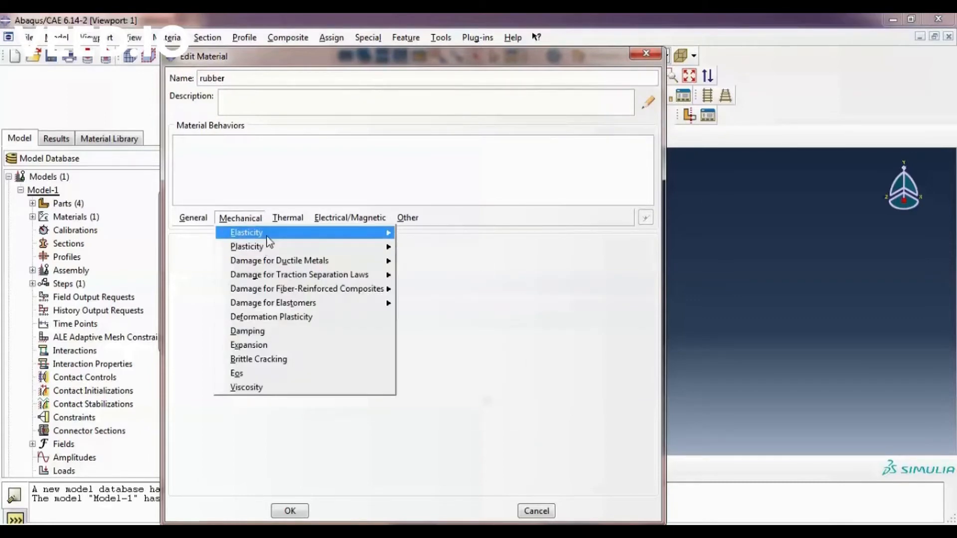
{"action": "mouse_move", "coordinate": [270, 247]}
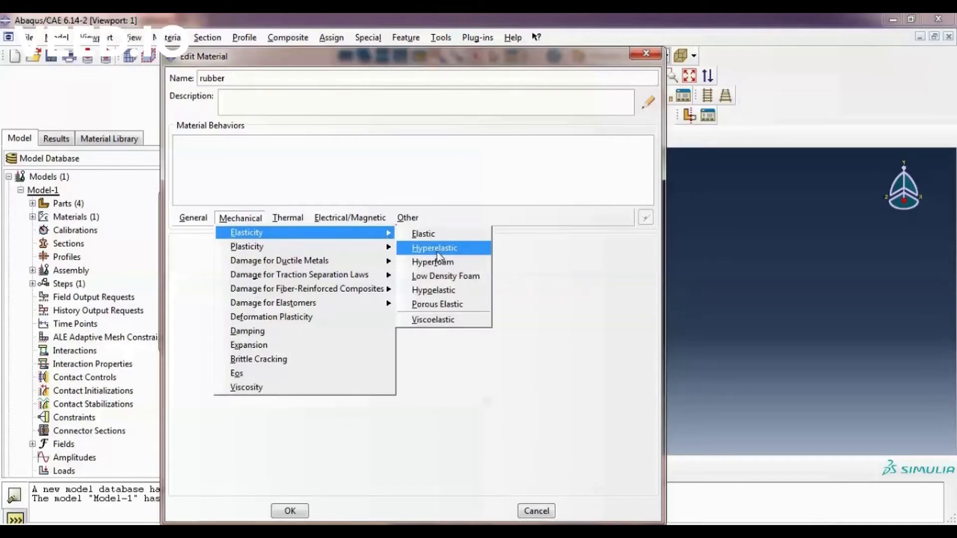
{"action": "left_click", "coordinate": [435, 249]}
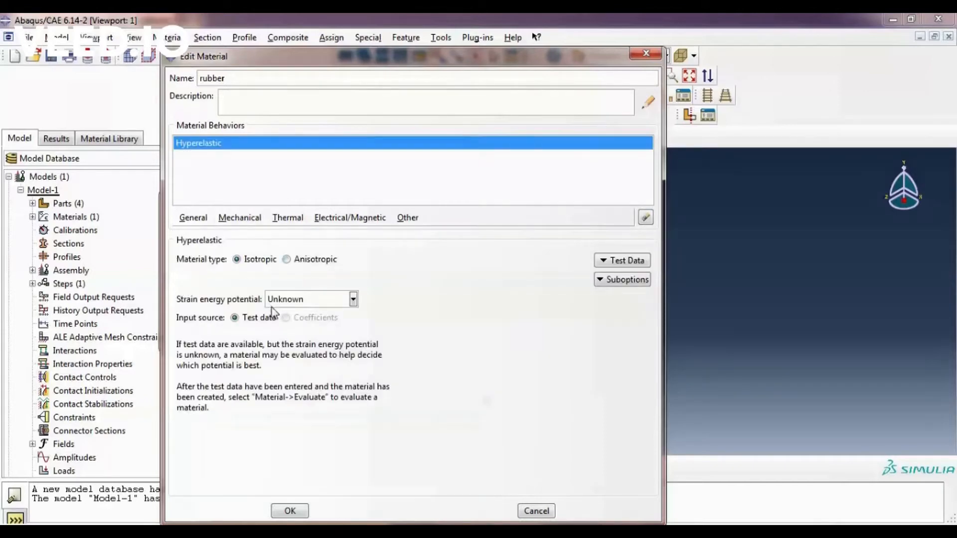
{"action": "left_click", "coordinate": [313, 300]}
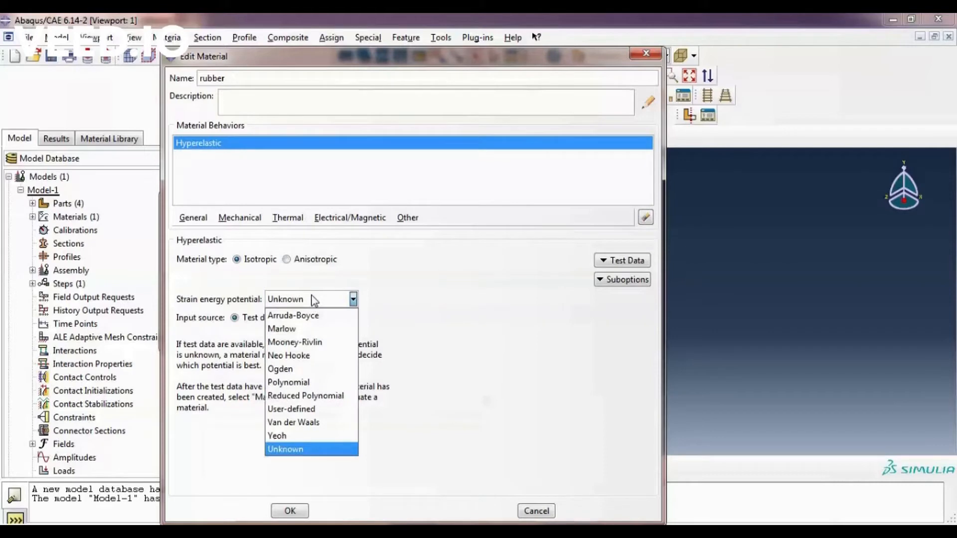
{"action": "left_click", "coordinate": [307, 344]}
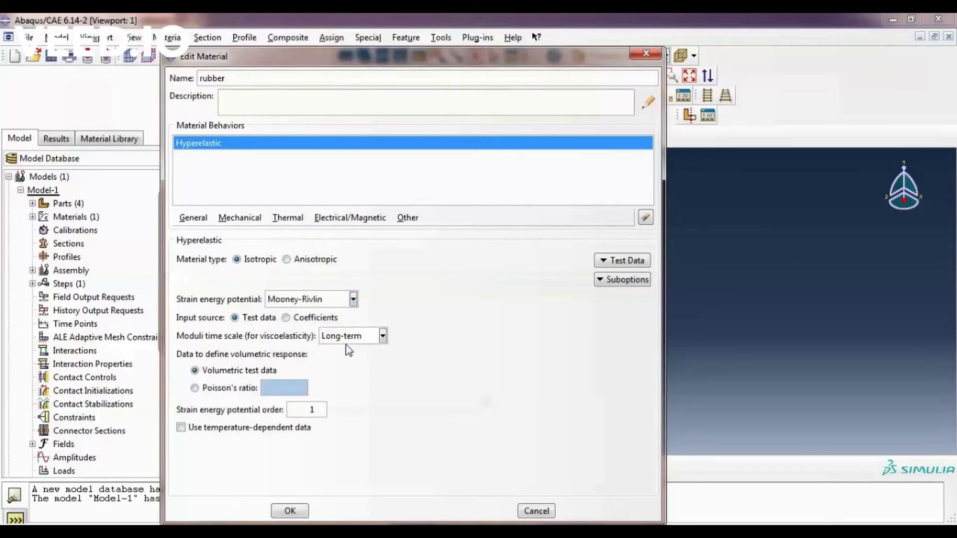
{"action": "left_click", "coordinate": [286, 318]}
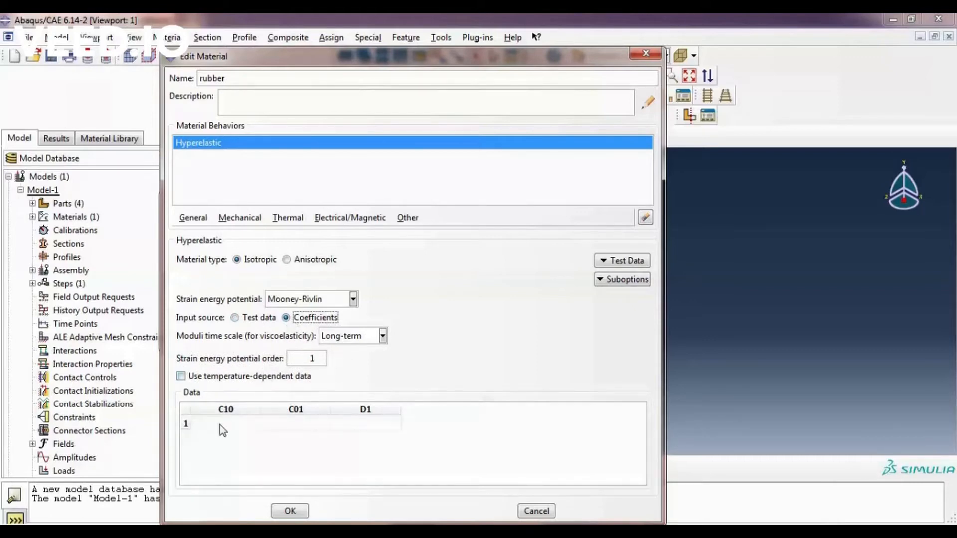
Enter the rubber's Mooney-Rivlin coefficients as C10 .24, C01 .01 and D1 0.
{"action": "left_click", "coordinate": [219, 423]}
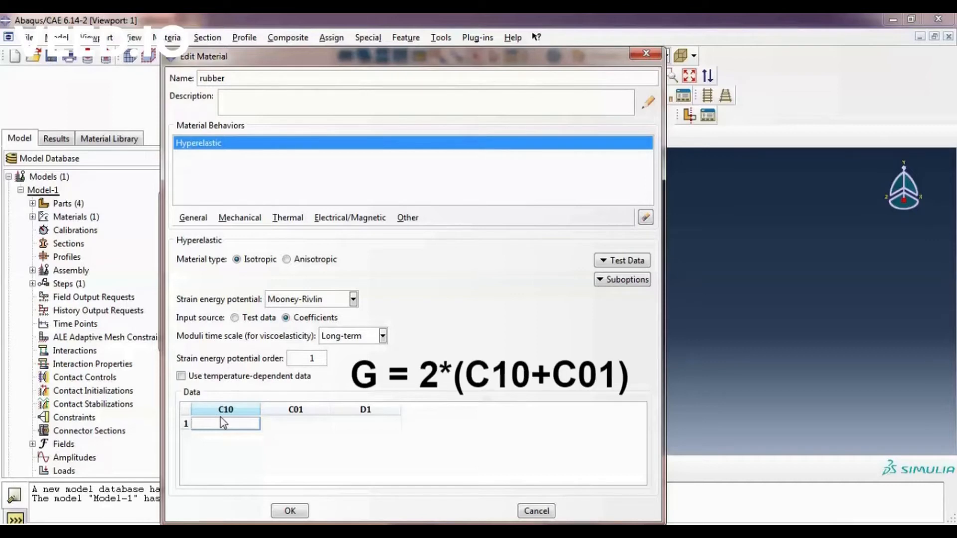
{"action": "type", "text": "24"}
{"action": "key", "text": "Tab"}
{"action": "type", "text": ".01"}
{"action": "key", "text": "Tab"}
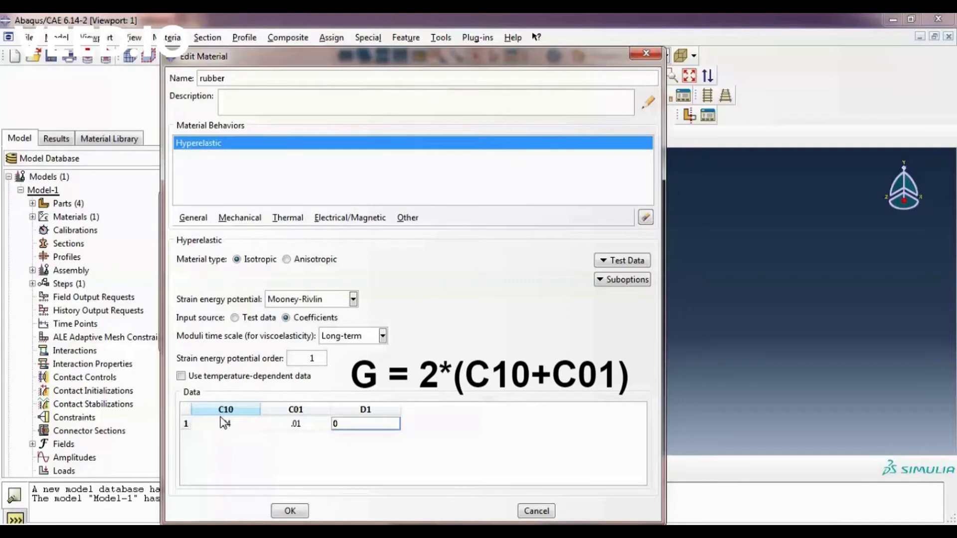
{"action": "type", "text": "0"}
{"action": "key", "text": "Return"}
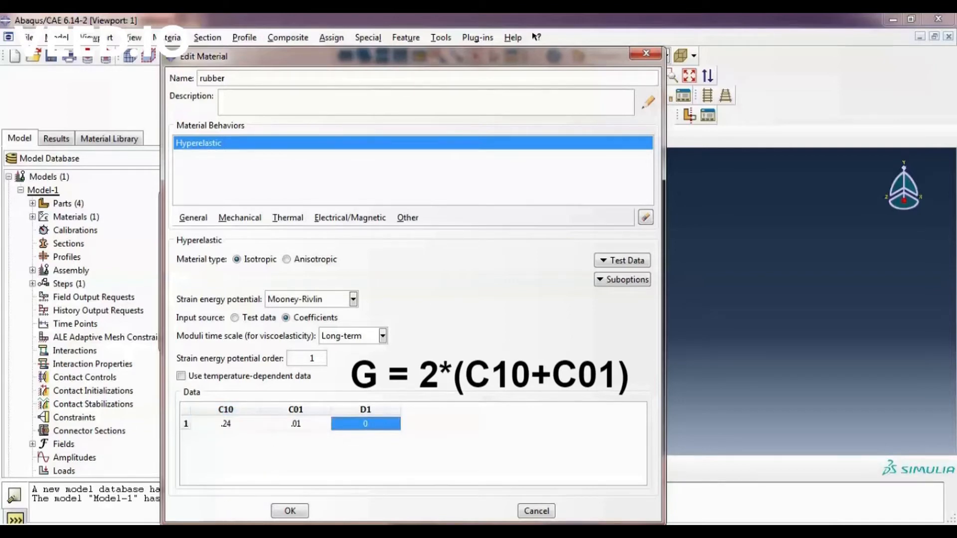
Switch to IsolationBrochure.pdf in ABBYY FineReader and examine the note on the available rubber shear moduli.
{"action": "left_click", "coordinate": [323, 530]}
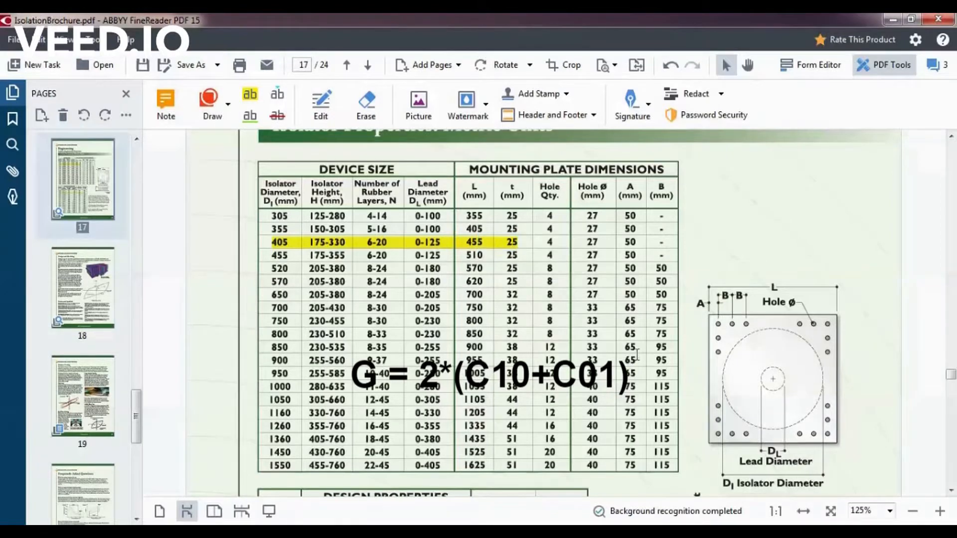
{"action": "scroll", "coordinate": [636, 355], "scroll_direction": "down", "scroll_amount": 6}
{"action": "left_click_drag", "start_coordinate": [623, 354], "coordinate": [785, 355]}
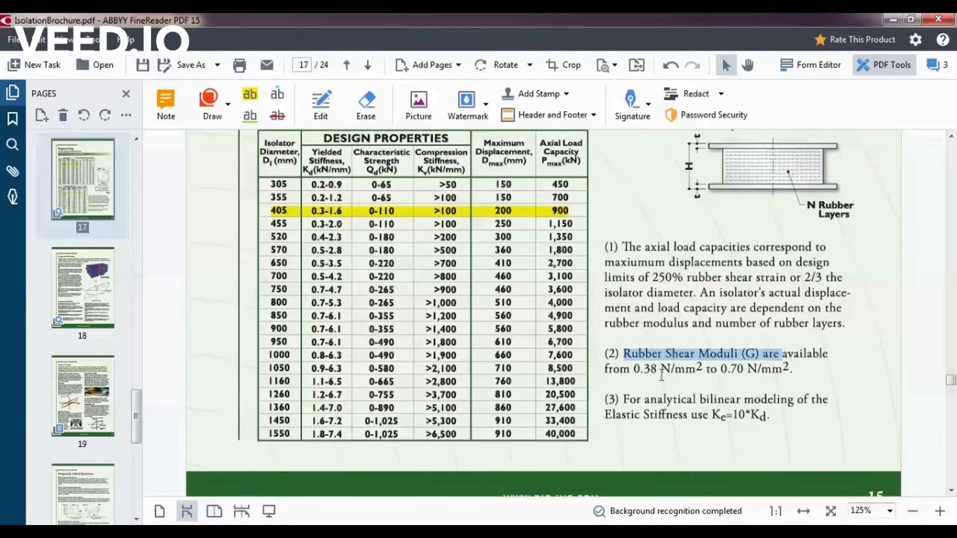
{"action": "scroll", "coordinate": [653, 382], "scroll_direction": "up", "scroll_amount": 1}
{"action": "left_click_drag", "start_coordinate": [638, 414], "coordinate": [761, 405]}
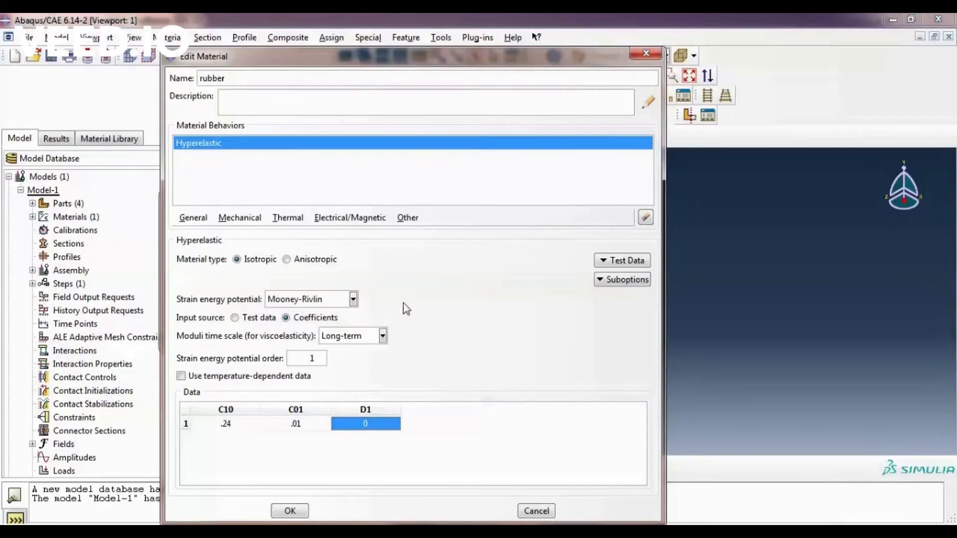
Add hysteresis to the rubber with stress scaling factor 1, creep parameter 1, effective stress exponent 1 and creep strain exponent 0, and save the material.
{"action": "left_click", "coordinate": [629, 282]}
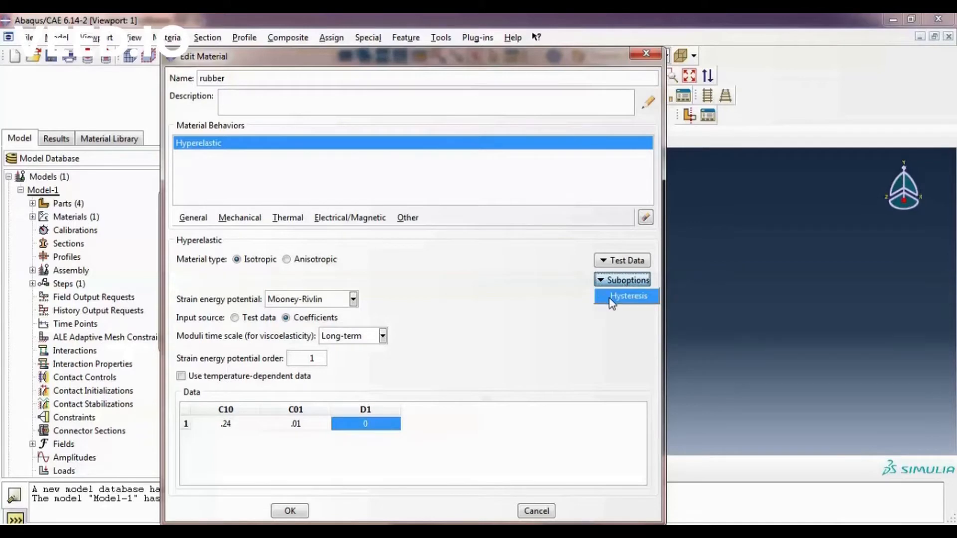
{"action": "left_click", "coordinate": [608, 296]}
{"action": "double_click", "coordinate": [360, 297]}
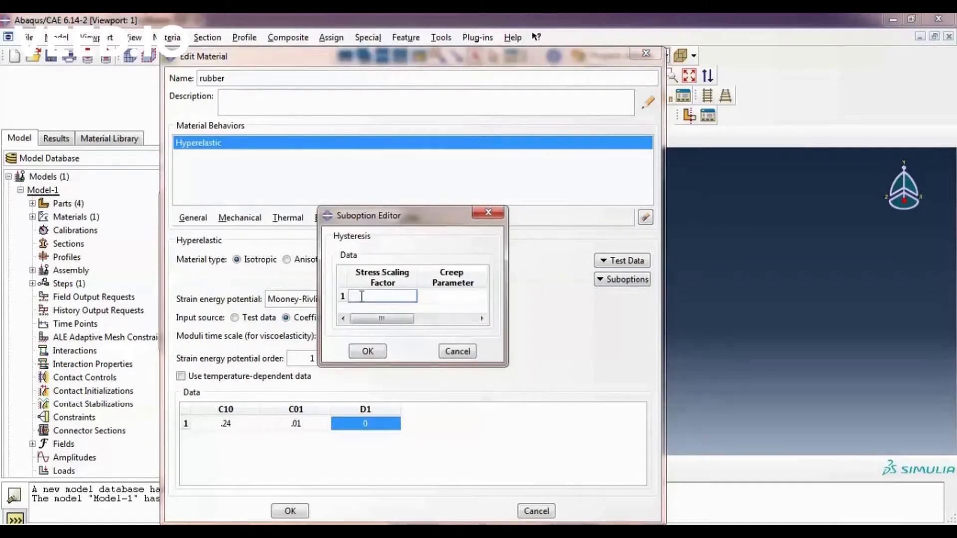
{"action": "type", "text": "1"}
{"action": "key", "text": "Tab"}
{"action": "type", "text": "1"}
{"action": "key", "text": "Tab"}
{"action": "type", "text": "1"}
{"action": "key", "text": "Tab"}
{"action": "type", "text": "0"}
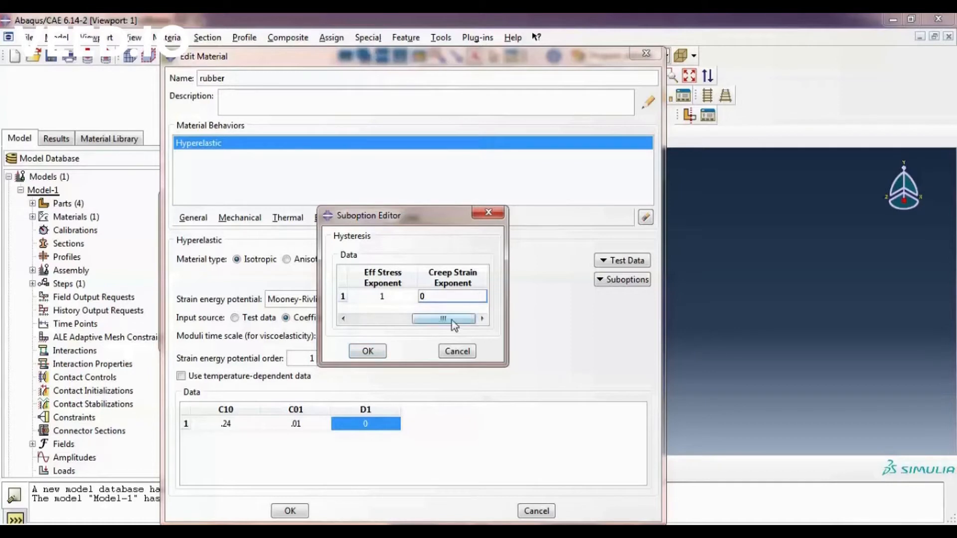
{"action": "left_click_drag", "start_coordinate": [508, 364], "coordinate": [866, 402]}
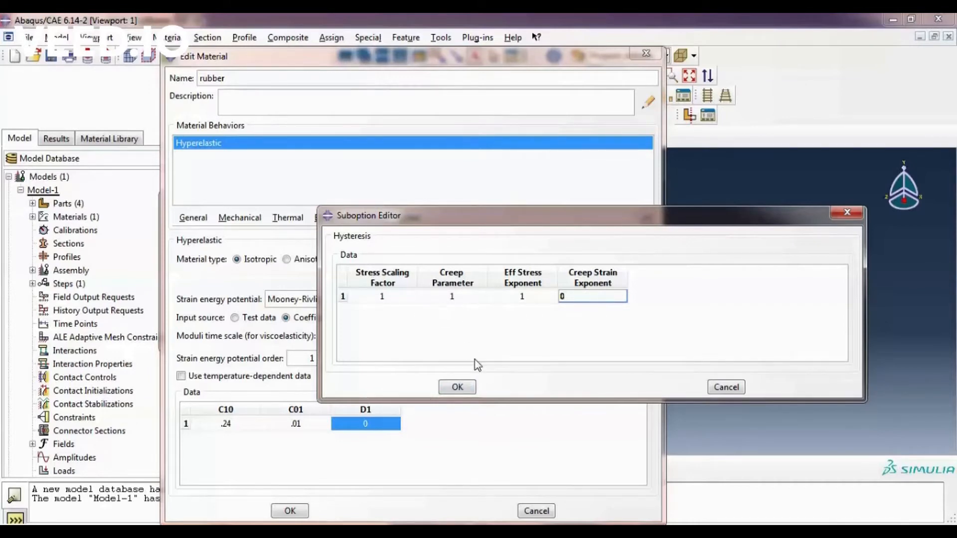
{"action": "left_click", "coordinate": [457, 387]}
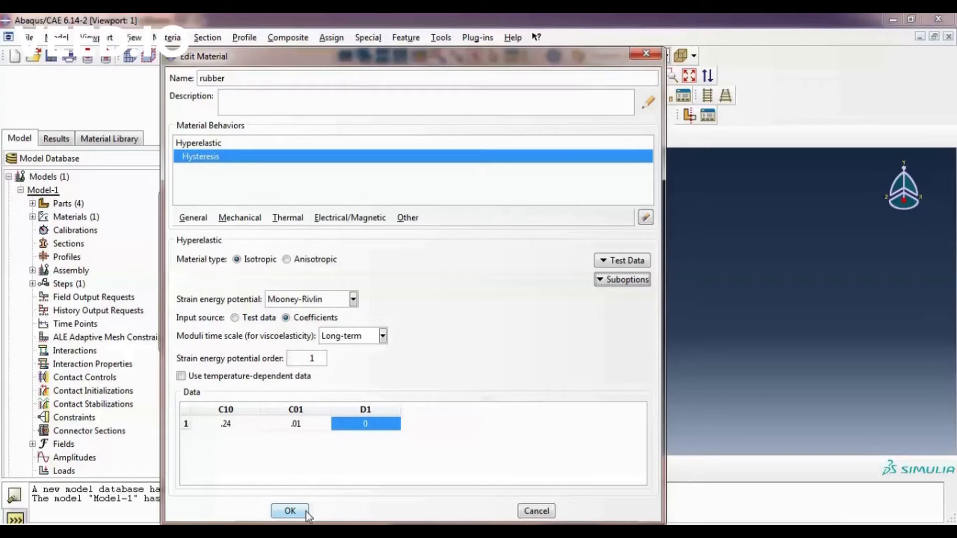
{"action": "left_click", "coordinate": [290, 510]}
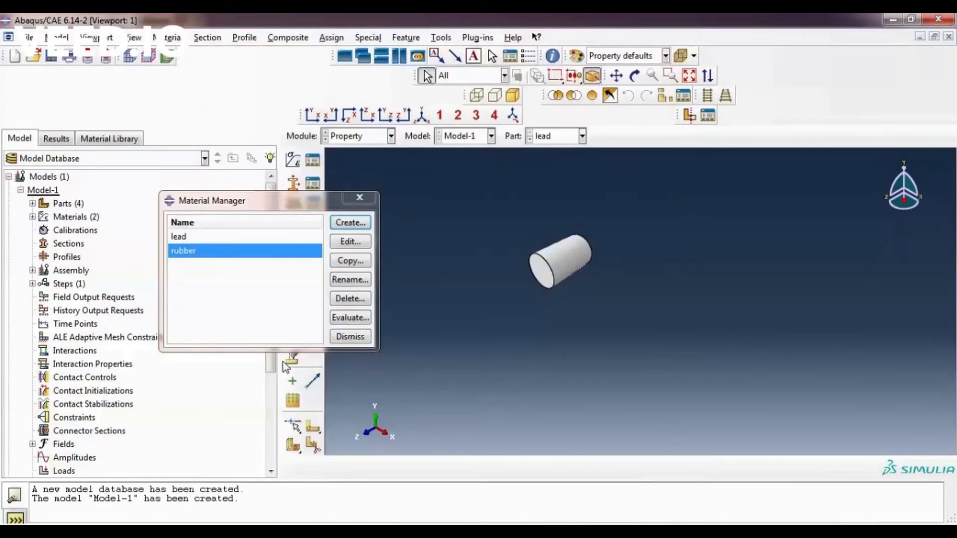
{"action": "left_click", "coordinate": [359, 242]}
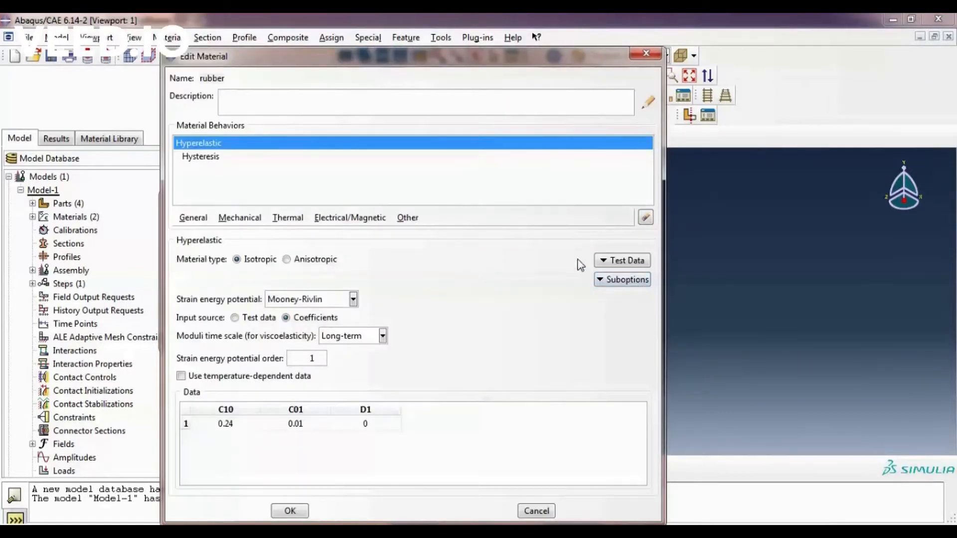
{"action": "left_click", "coordinate": [620, 262]}
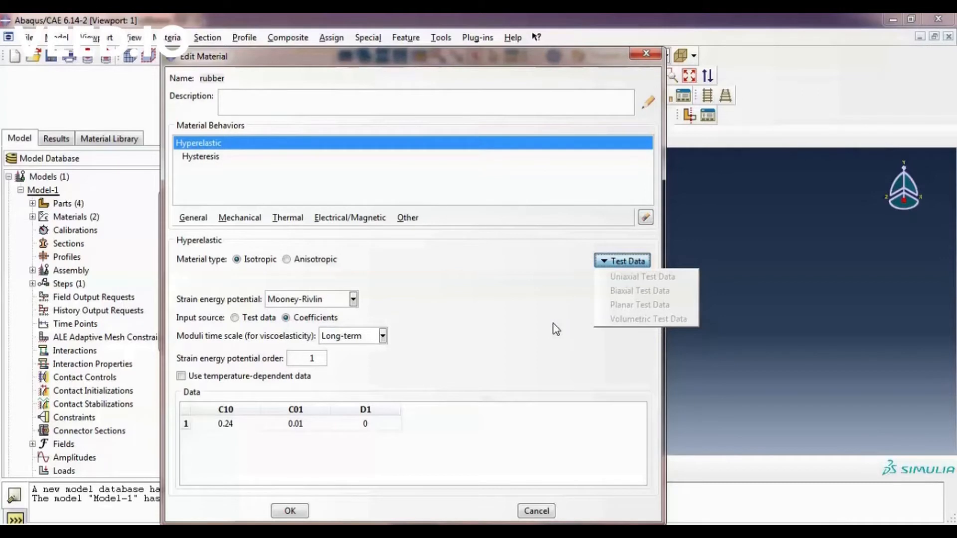
{"action": "left_click", "coordinate": [546, 307]}
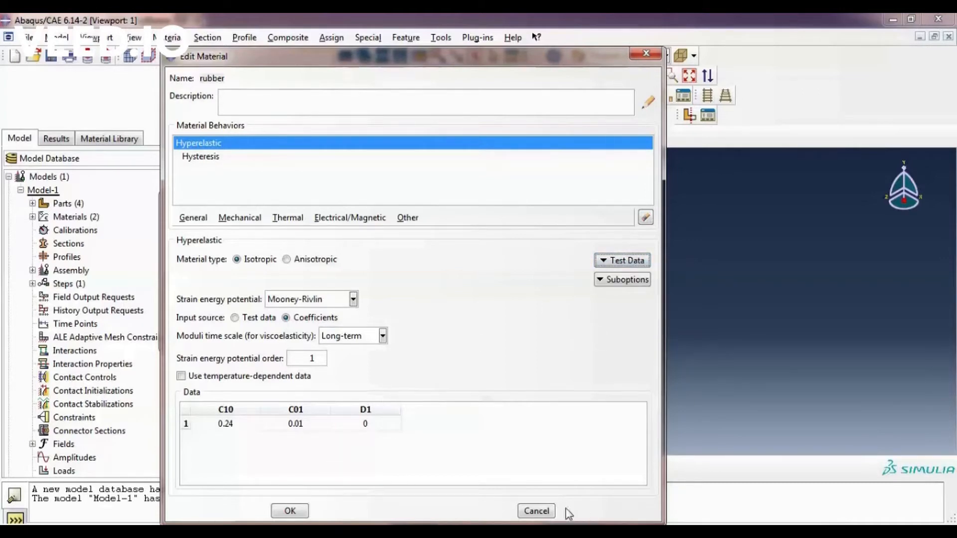
{"action": "left_click", "coordinate": [536, 511]}
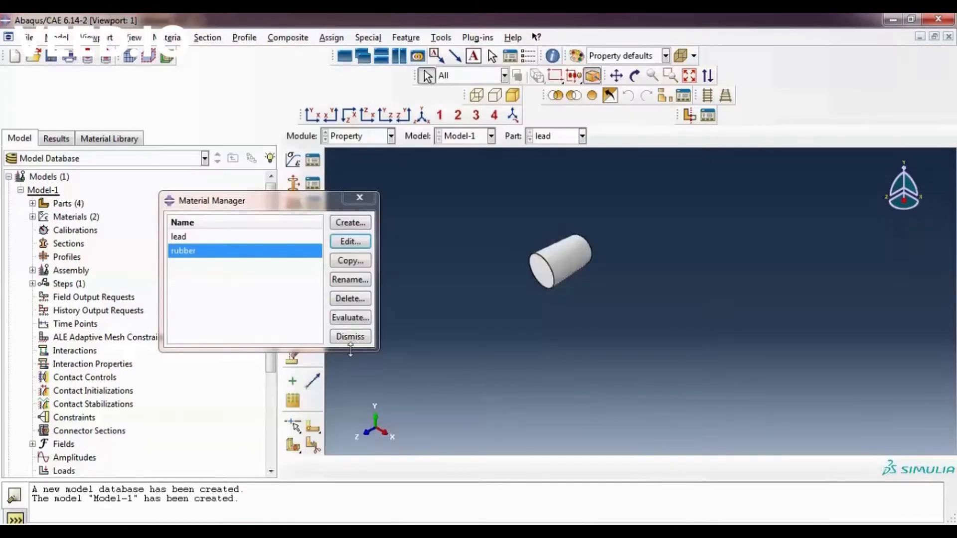
Start a material named steel with isotropic elastic behavior, Young's modulus 200000 and Poisson's ratio .3.
{"action": "left_click", "coordinate": [364, 224]}
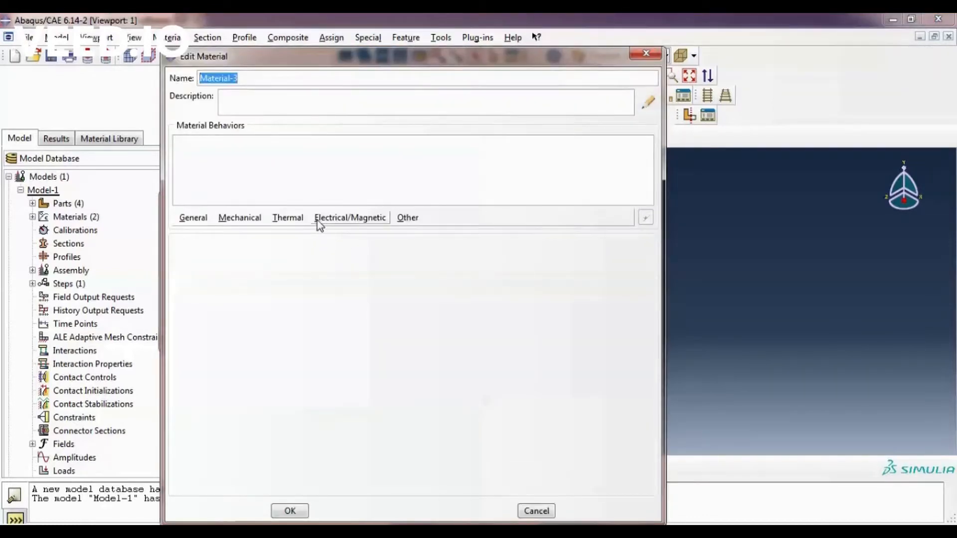
{"action": "type", "text": "stee"}
{"action": "left_click", "coordinate": [233, 220]}
{"action": "mouse_move", "coordinate": [249, 239]}
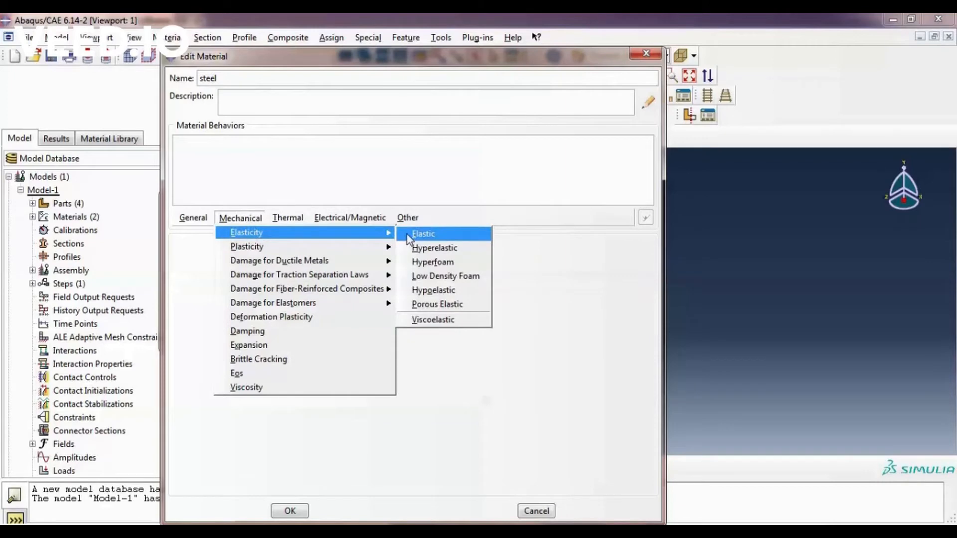
{"action": "left_click", "coordinate": [423, 233]}
{"action": "left_click", "coordinate": [244, 411]}
{"action": "type", "text": "200000"}
{"action": "key", "text": "Tab"}
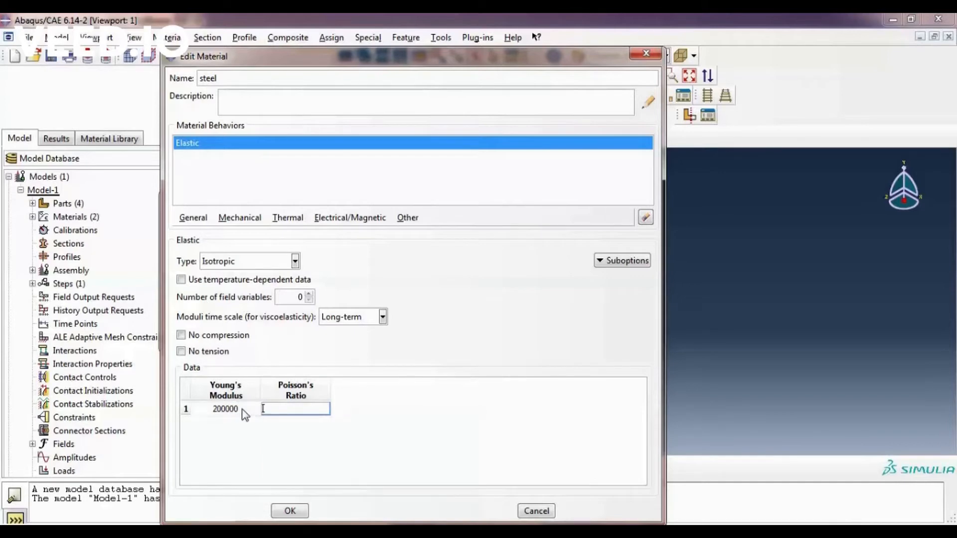
{"action": "type", "text": ".3"}
{"action": "key", "text": "Return"}
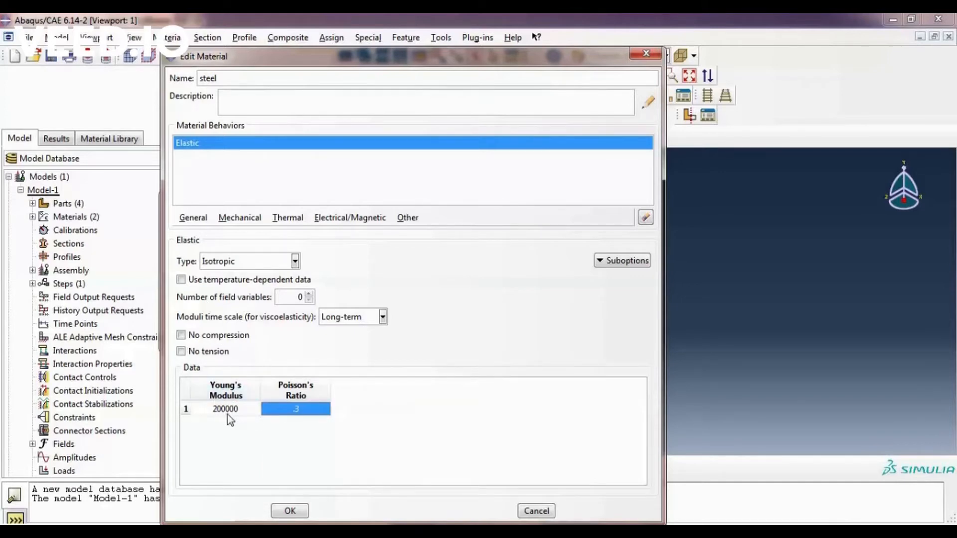
Add plastic behavior to steel with yield stress 250 at plastic strain 0 and a second row of 250, and save the material.
{"action": "left_click", "coordinate": [239, 218]}
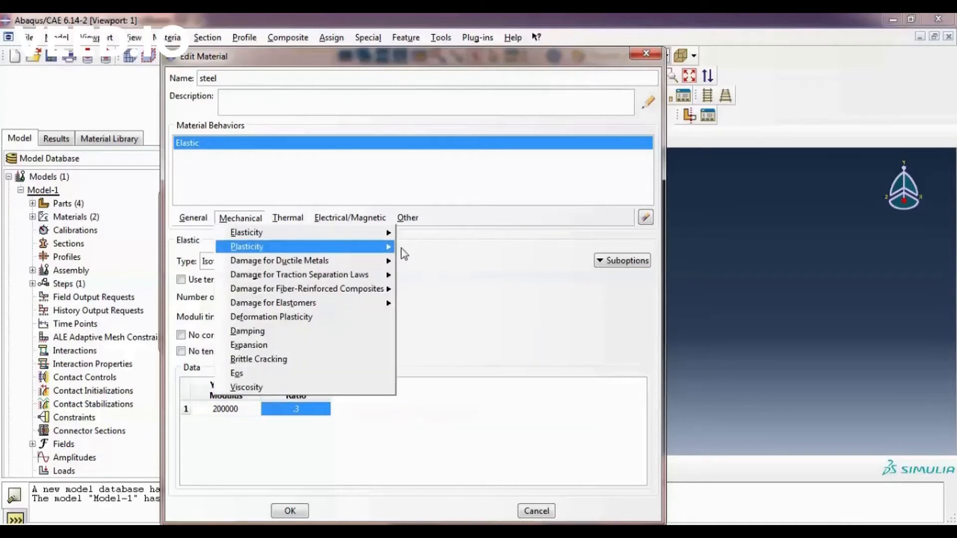
{"action": "left_click", "coordinate": [422, 247]}
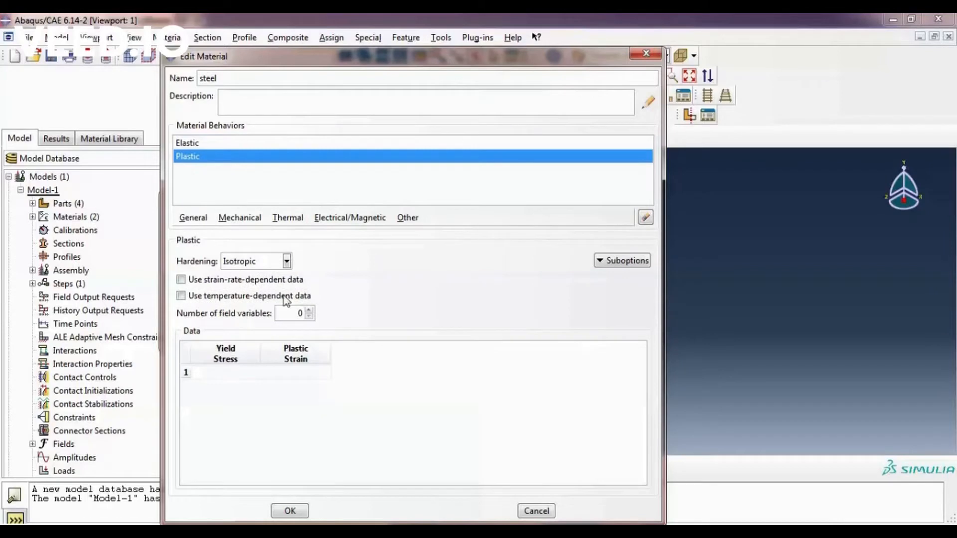
{"action": "left_click", "coordinate": [232, 376]}
{"action": "type", "text": "250"}
{"action": "key", "text": "Tab"}
{"action": "key", "text": "Tab"}
{"action": "type", "text": "250"}
{"action": "key", "text": "Tab"}
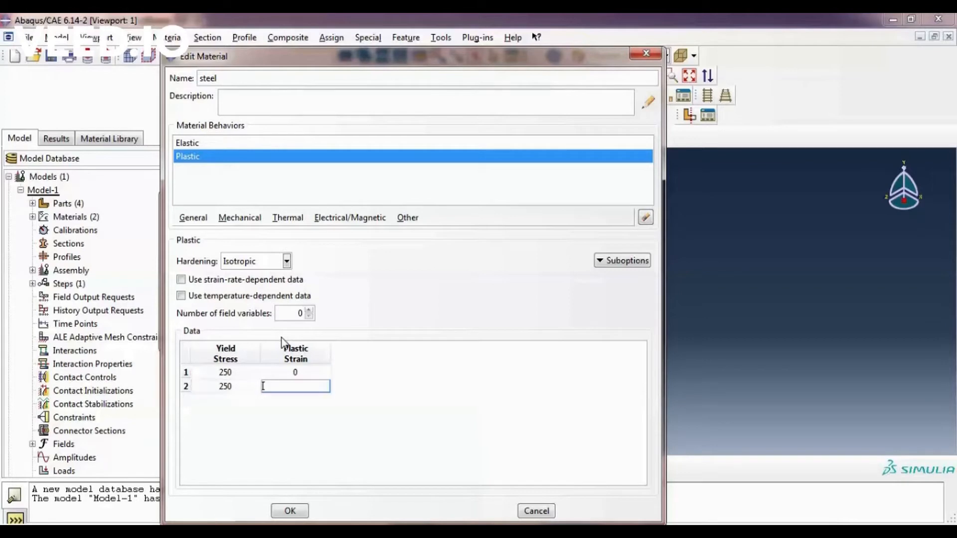
{"action": "left_click", "coordinate": [290, 511]}
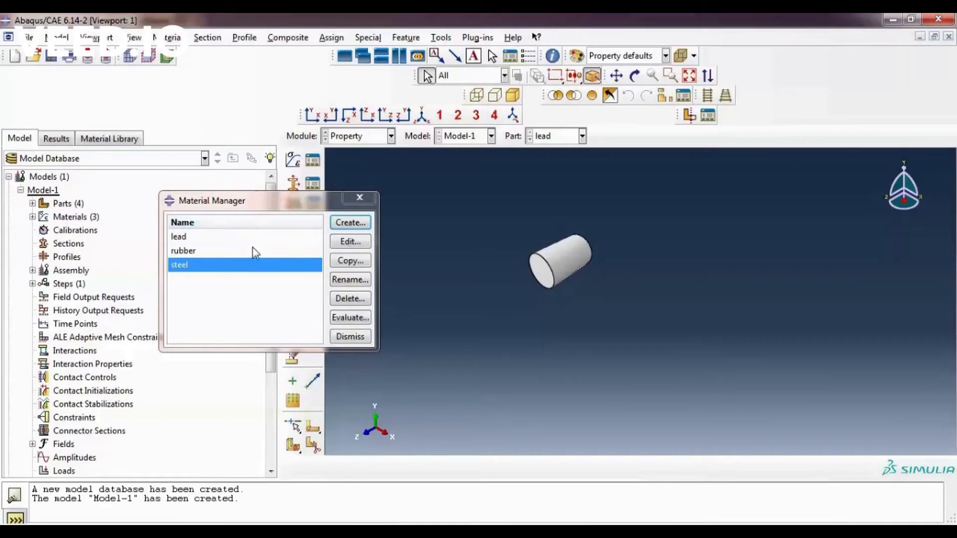
{"action": "left_click", "coordinate": [370, 199]}
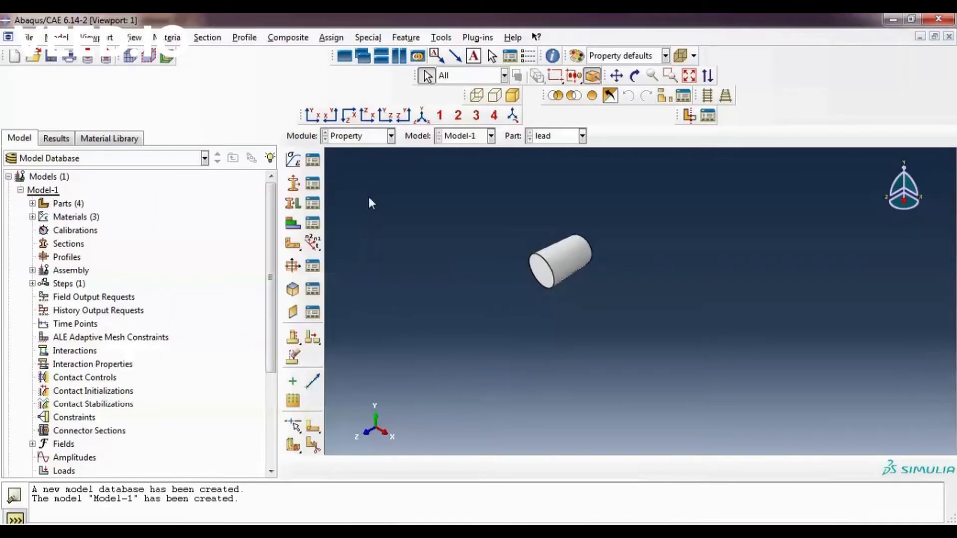
Create a solid homogeneous section named steel that uses the steel material.
{"action": "left_click", "coordinate": [380, 139]}
{"action": "left_click", "coordinate": [378, 137]}
{"action": "left_click", "coordinate": [313, 184]}
{"action": "left_click", "coordinate": [294, 298]}
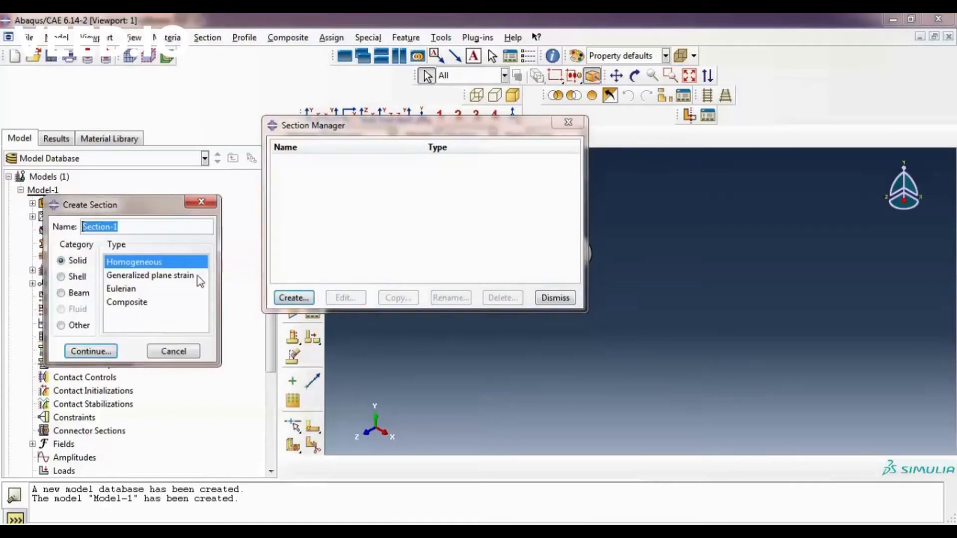
{"action": "type", "text": "steel"}
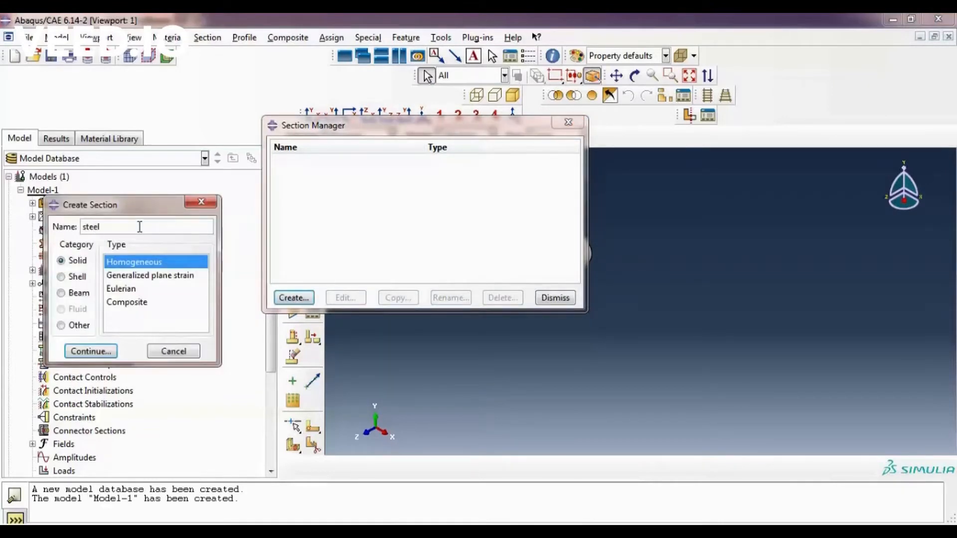
{"action": "left_click", "coordinate": [94, 351]}
{"action": "left_click", "coordinate": [88, 189]}
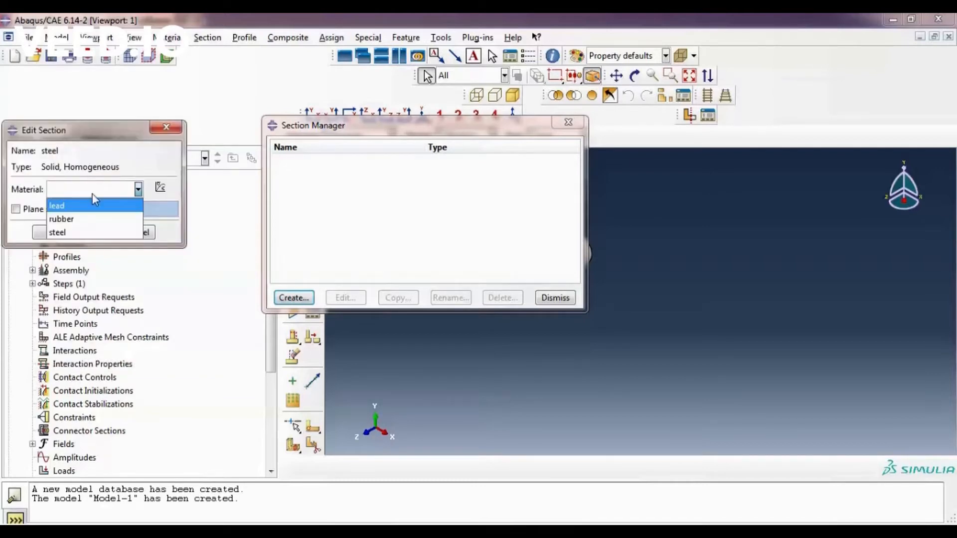
{"action": "left_click", "coordinate": [80, 233]}
{"action": "left_click", "coordinate": [61, 232]}
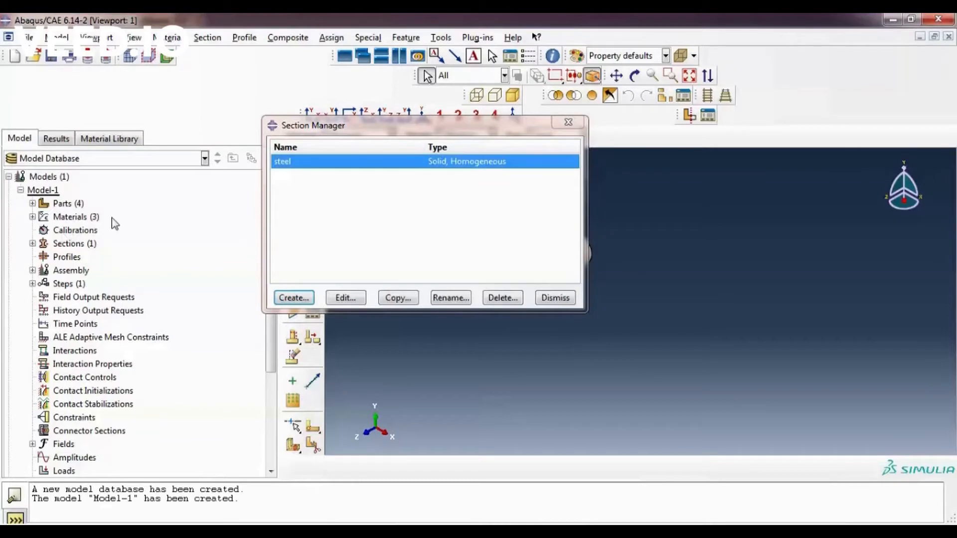
Create a solid homogeneous section named rubber that uses the rubber material.
{"action": "left_click", "coordinate": [292, 297]}
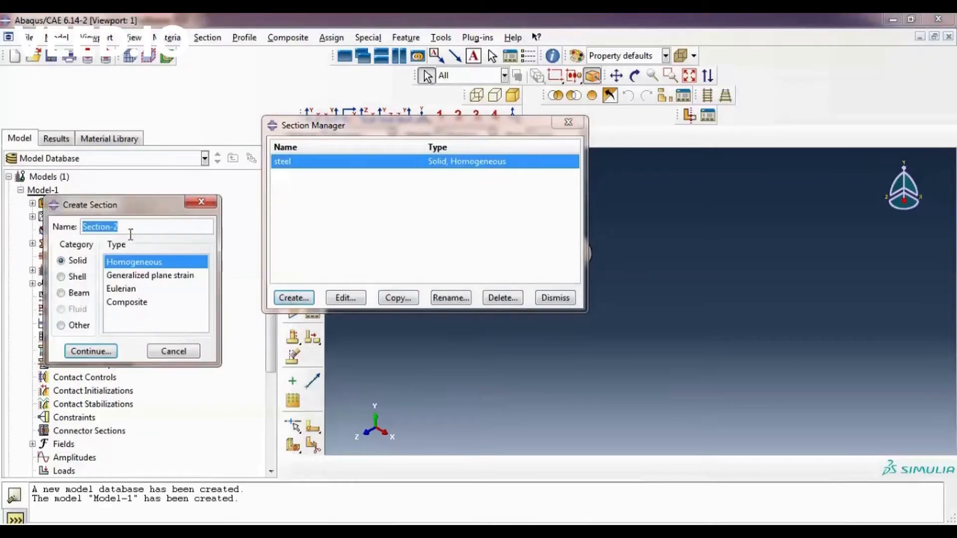
{"action": "key", "text": "BackSpace"}
{"action": "left_click", "coordinate": [91, 351]}
{"action": "left_click", "coordinate": [89, 189]}
{"action": "left_click", "coordinate": [81, 217]}
{"action": "left_click", "coordinate": [51, 233]}
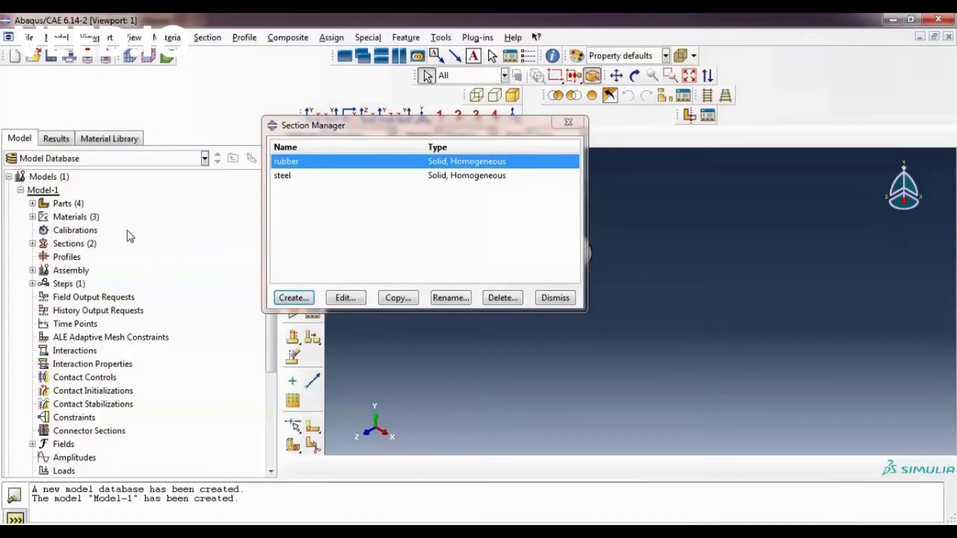
Create a solid homogeneous section named lead that uses the lead material, and close the section list.
{"action": "left_click", "coordinate": [293, 298]}
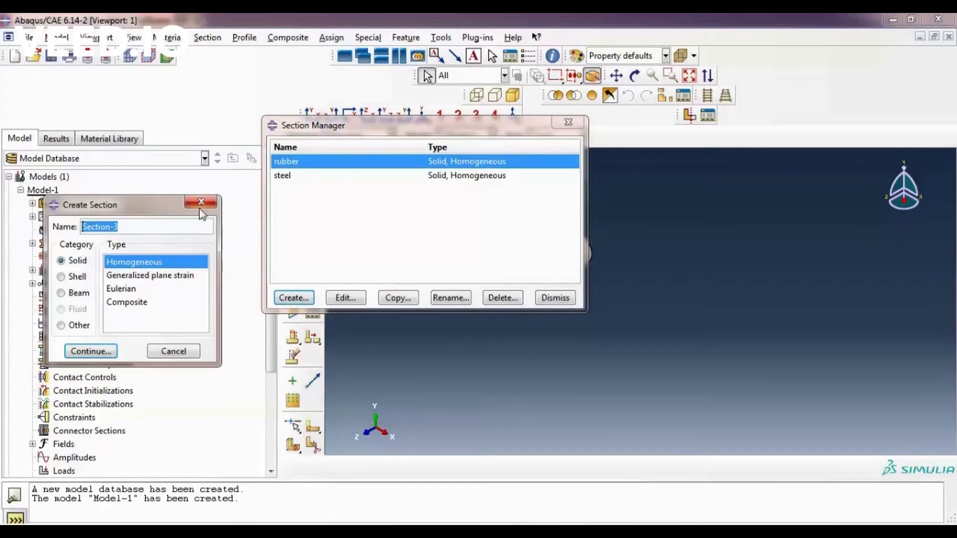
{"action": "type", "text": "lead"}
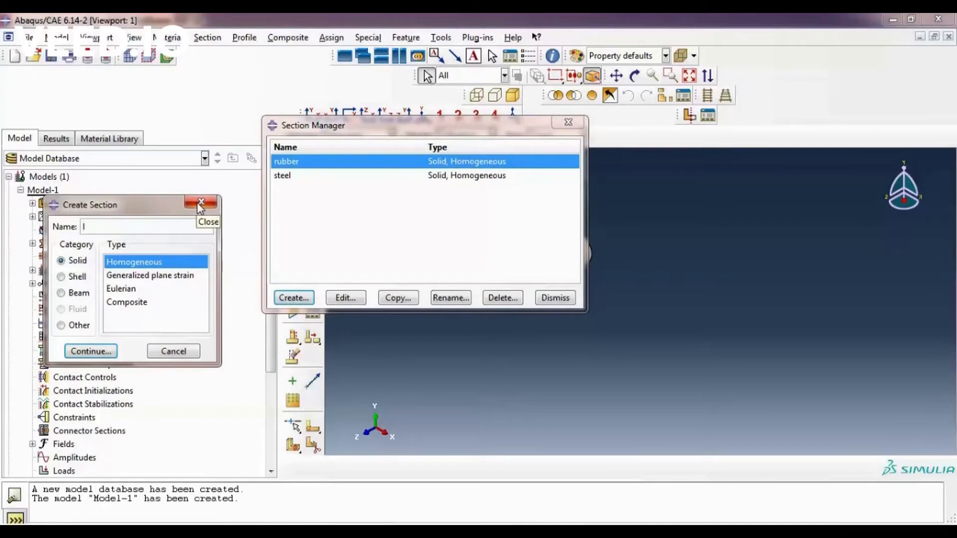
{"action": "left_click", "coordinate": [91, 351]}
{"action": "left_click", "coordinate": [100, 192]}
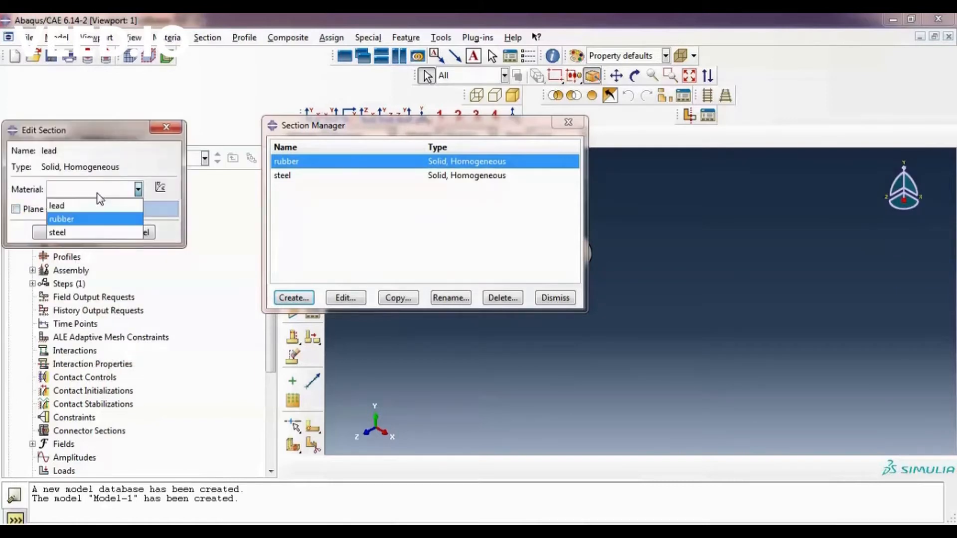
{"action": "left_click", "coordinate": [99, 205]}
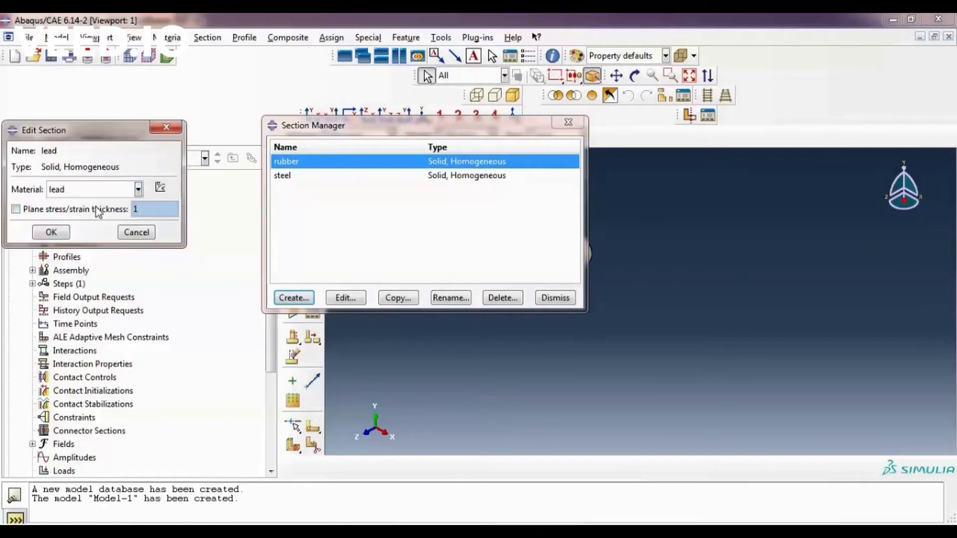
{"action": "left_click", "coordinate": [58, 232]}
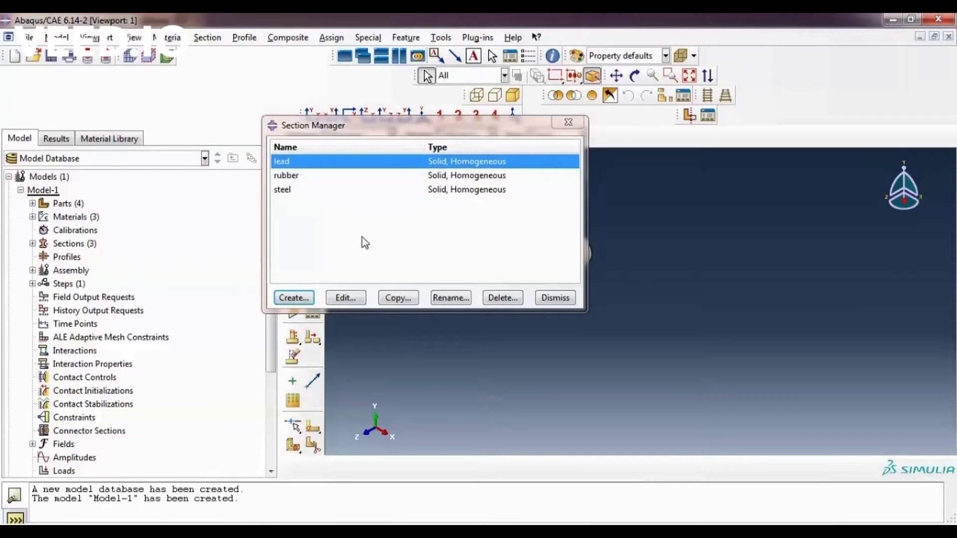
{"action": "left_click", "coordinate": [555, 298]}
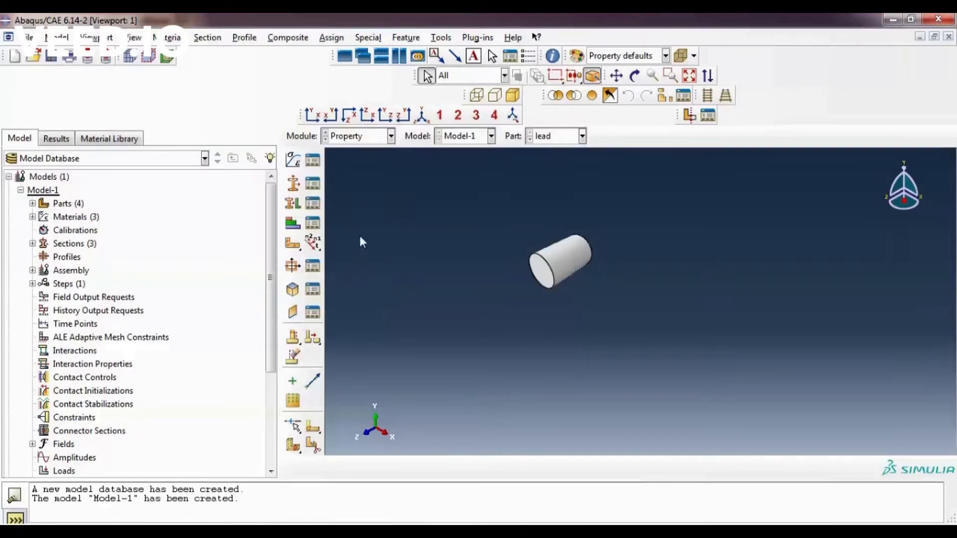
{"action": "left_click", "coordinate": [355, 141]}
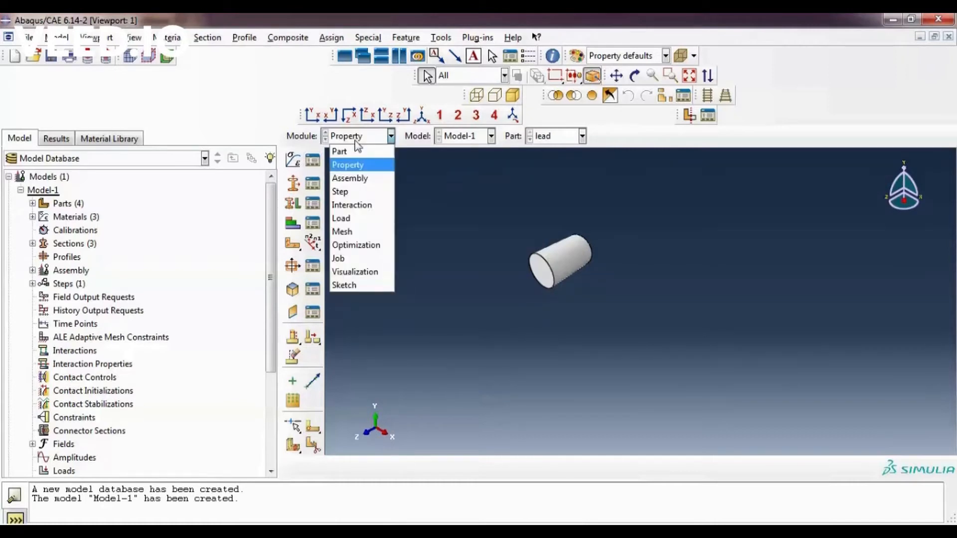
{"action": "left_click", "coordinate": [435, 204]}
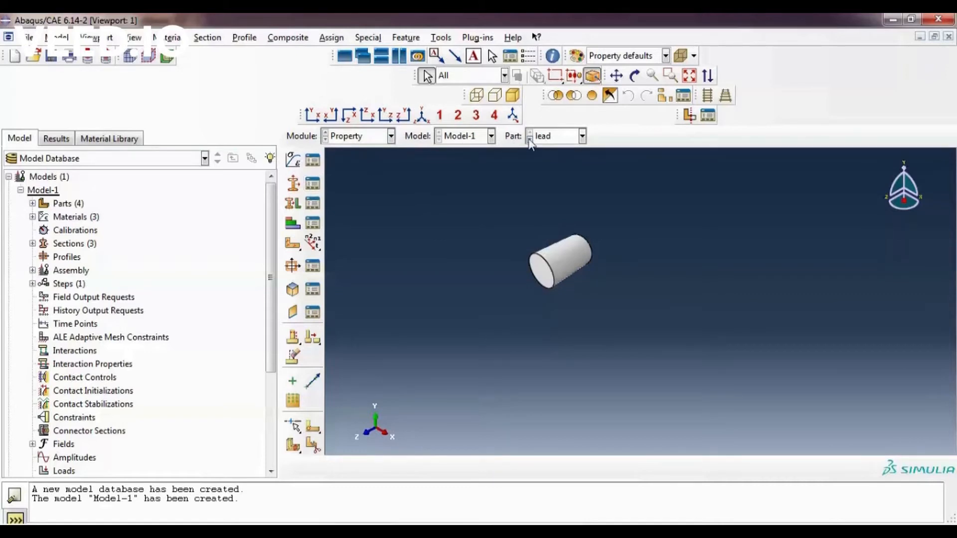
{"action": "left_click", "coordinate": [582, 135]}
{"action": "left_click", "coordinate": [582, 136]}
Assign the lead section to the whole lead part through a new section assignment.
{"action": "left_click", "coordinate": [312, 203]}
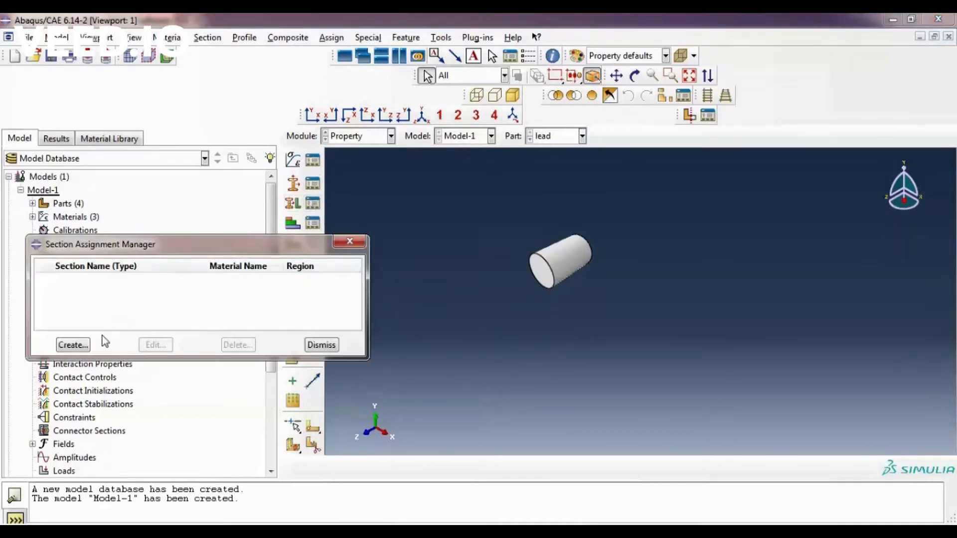
{"action": "left_click", "coordinate": [80, 344]}
{"action": "left_click", "coordinate": [546, 254]}
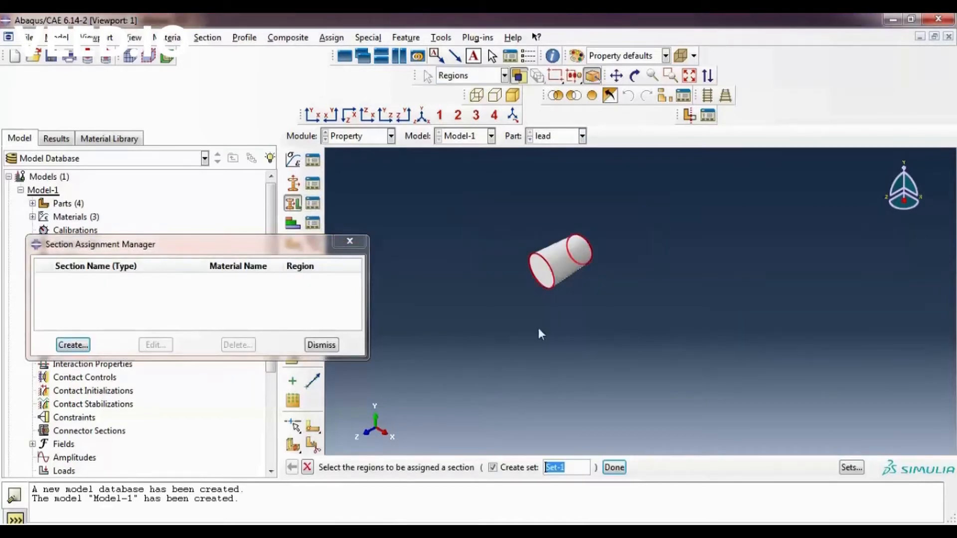
{"action": "left_click", "coordinate": [614, 467]}
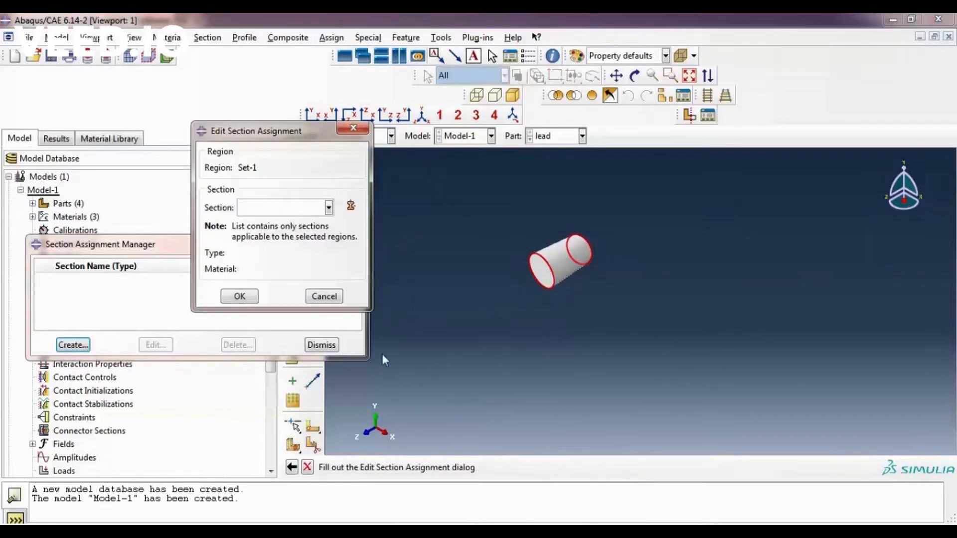
{"action": "left_click", "coordinate": [297, 210]}
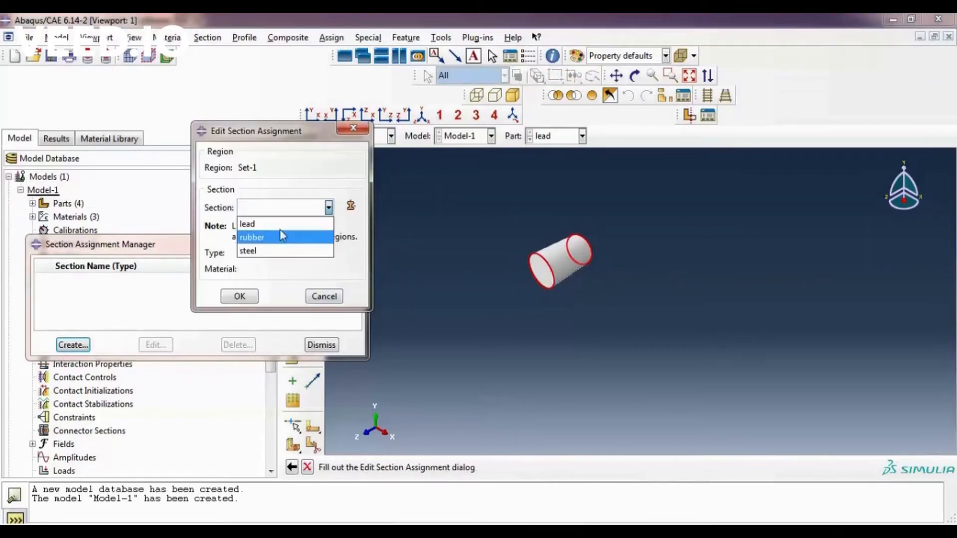
{"action": "left_click", "coordinate": [271, 221]}
{"action": "left_click", "coordinate": [240, 298]}
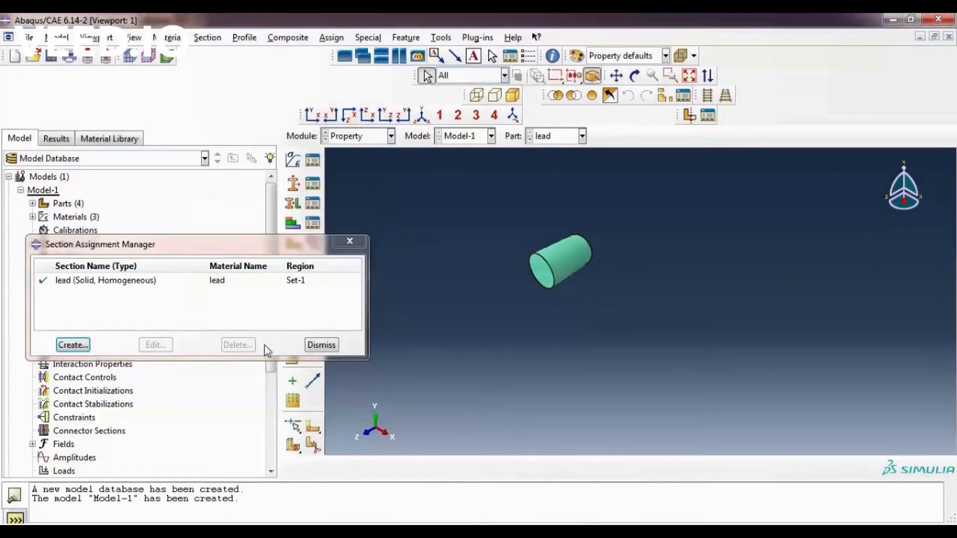
{"action": "left_click", "coordinate": [321, 345]}
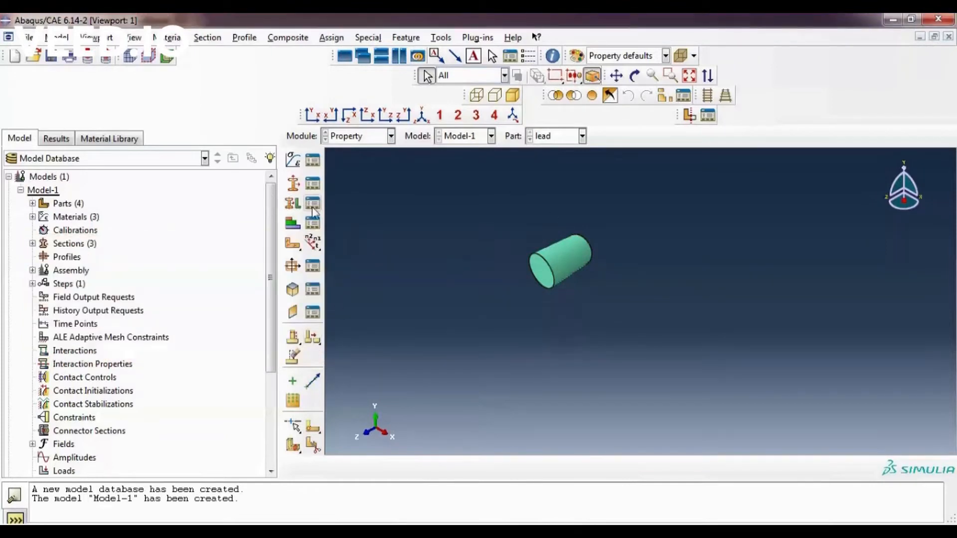
Switch to the loadplate part and assign the steel section to the whole plate.
{"action": "left_click", "coordinate": [547, 139]}
{"action": "left_click", "coordinate": [551, 162]}
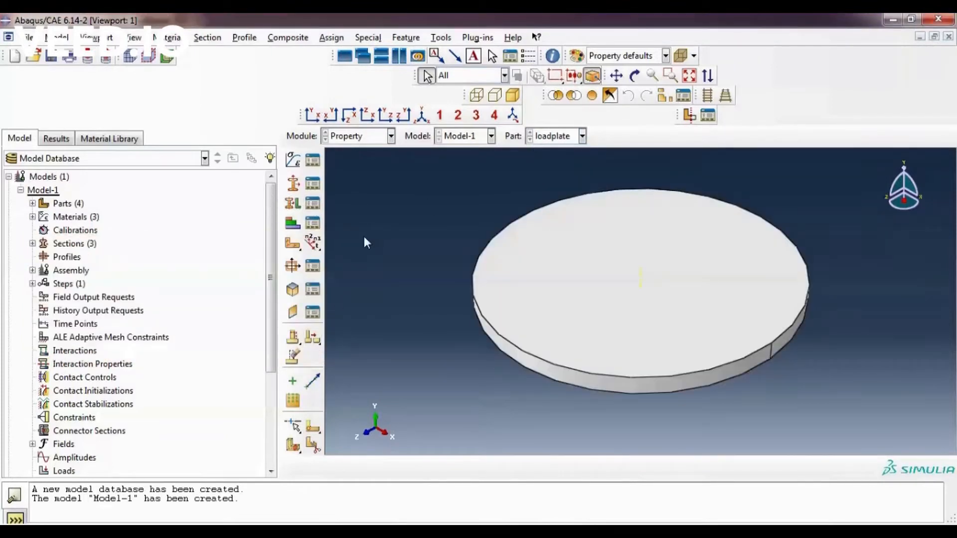
{"action": "left_click", "coordinate": [311, 204]}
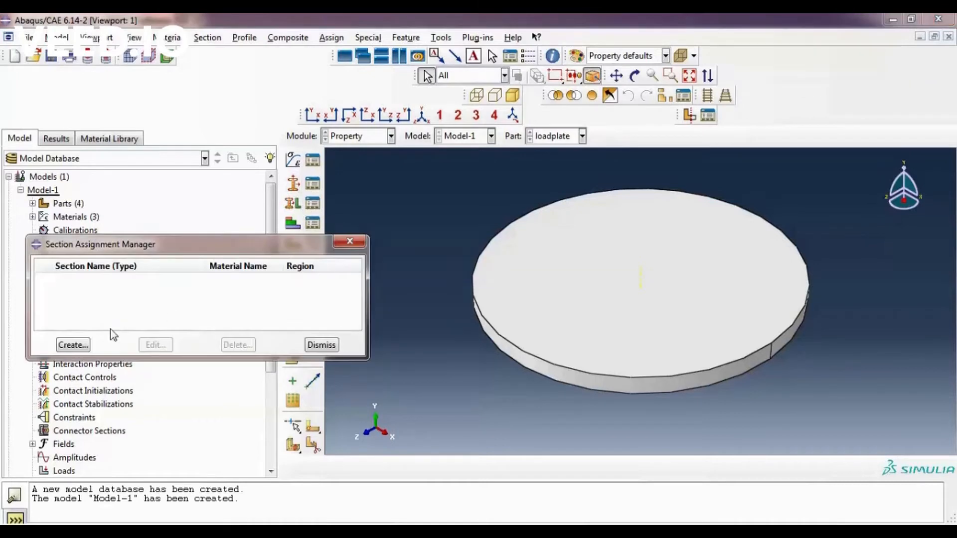
{"action": "left_click", "coordinate": [72, 345]}
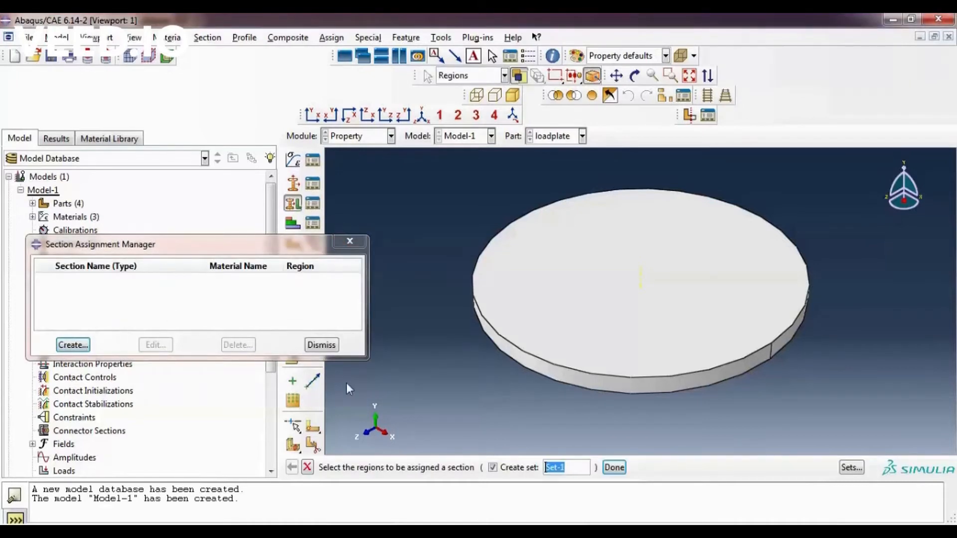
{"action": "left_click", "coordinate": [581, 335]}
{"action": "left_click", "coordinate": [618, 467]}
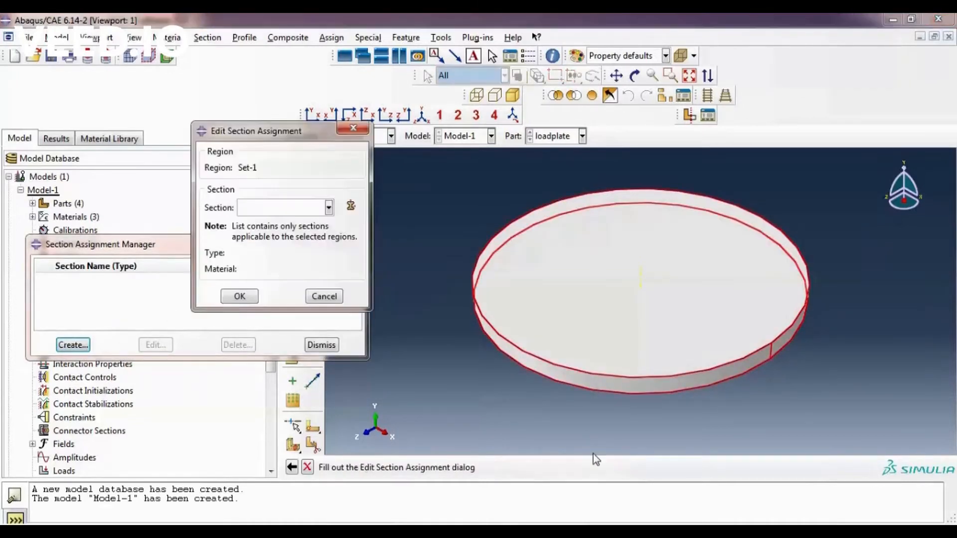
{"action": "left_click", "coordinate": [302, 209]}
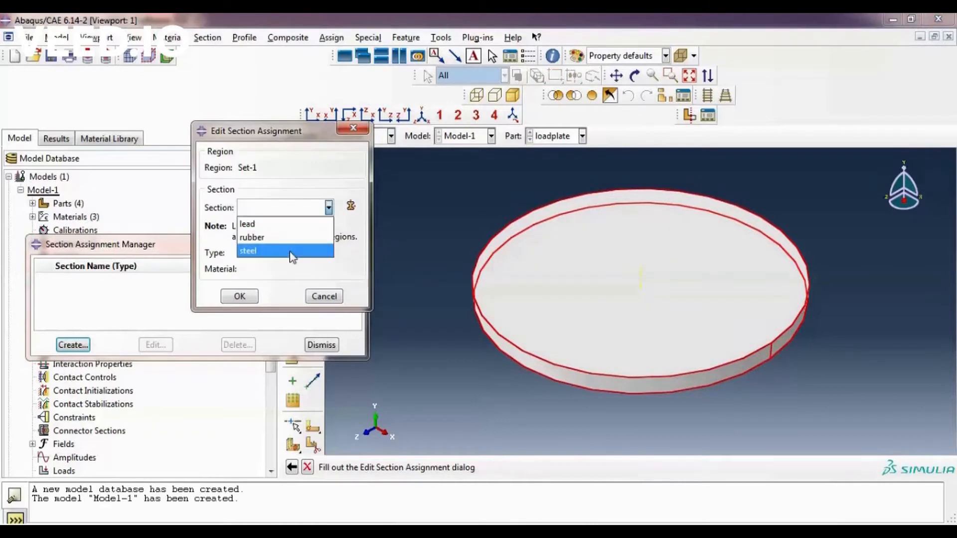
{"action": "left_click", "coordinate": [290, 251]}
{"action": "left_click", "coordinate": [240, 296]}
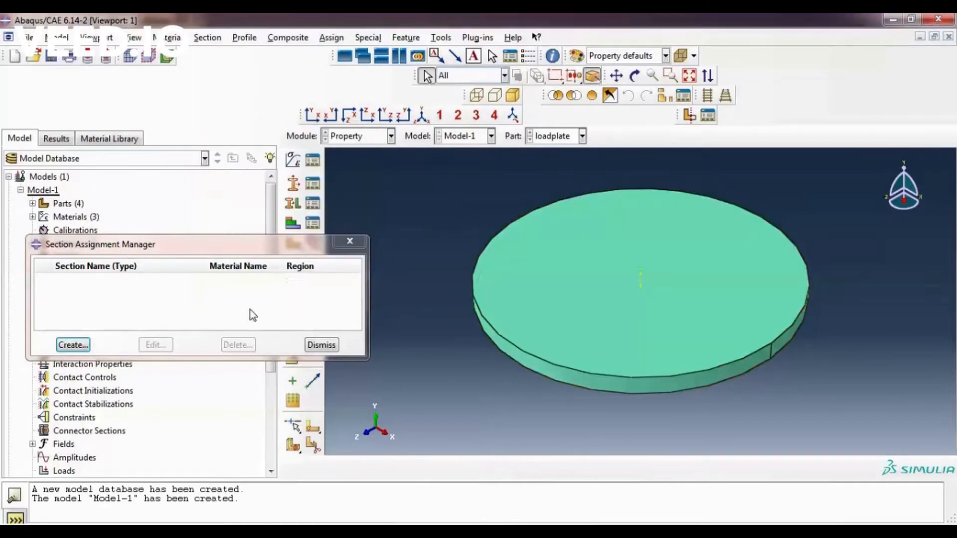
{"action": "left_click", "coordinate": [320, 343]}
Switch to the rubber part and assign the rubber section to the whole disc.
{"action": "left_click", "coordinate": [573, 137]}
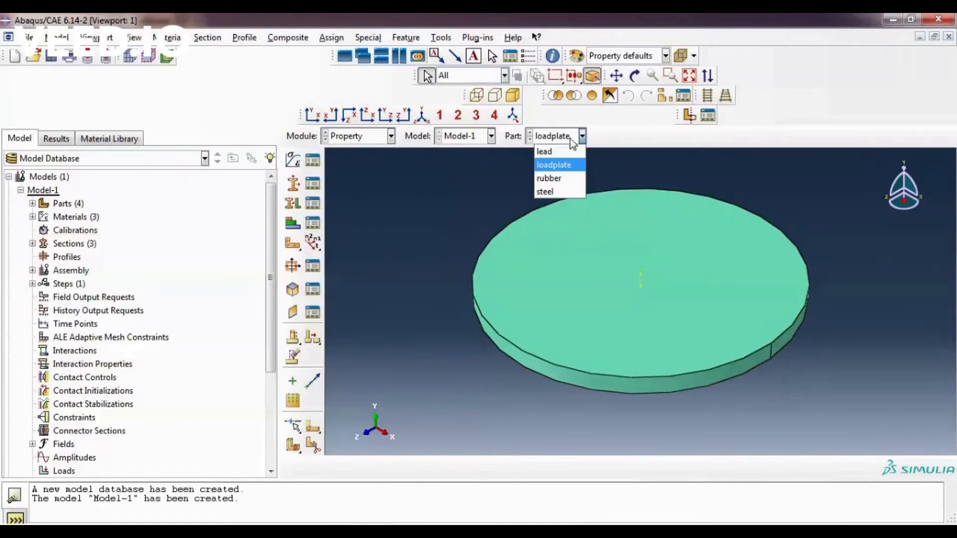
{"action": "left_click", "coordinate": [560, 180]}
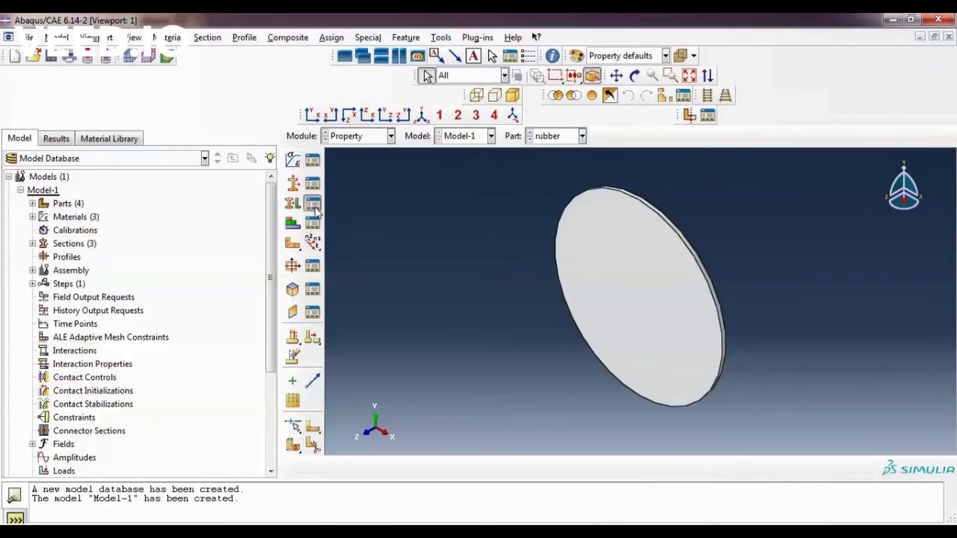
{"action": "left_click", "coordinate": [312, 224]}
{"action": "left_click", "coordinate": [73, 345]}
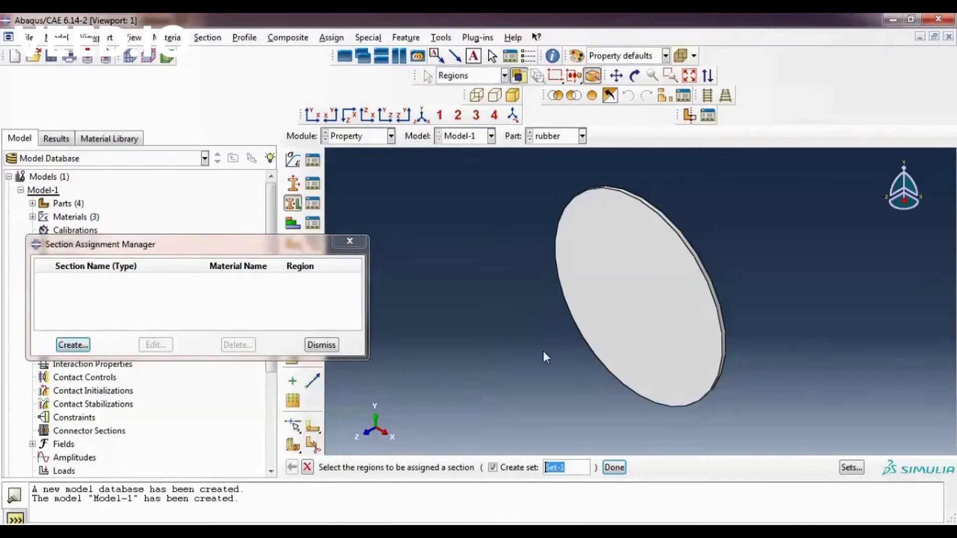
{"action": "left_click", "coordinate": [614, 467]}
{"action": "left_click", "coordinate": [285, 207]}
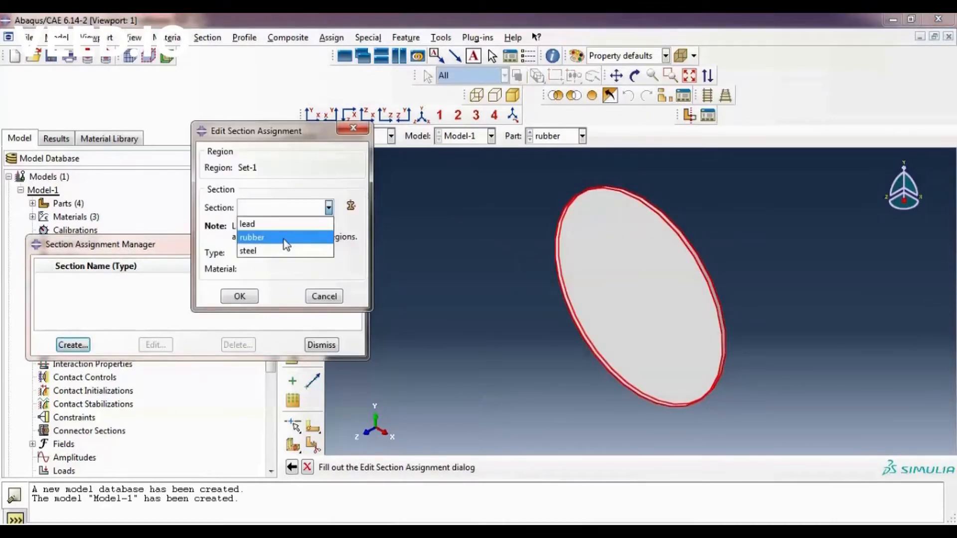
{"action": "left_click", "coordinate": [283, 239]}
{"action": "left_click", "coordinate": [239, 296]}
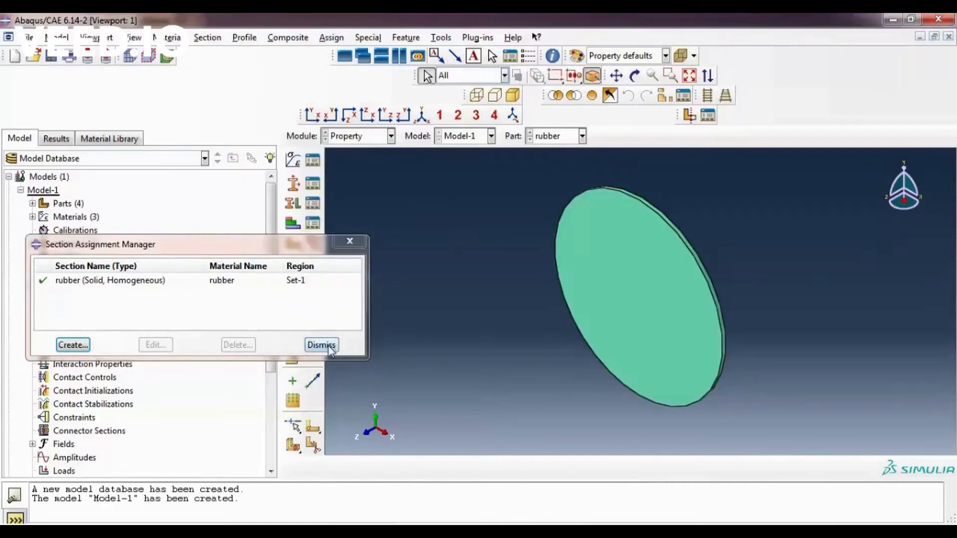
{"action": "left_click", "coordinate": [329, 348]}
Switch to the steel part and assign the steel section to the whole disc.
{"action": "left_click", "coordinate": [582, 136]}
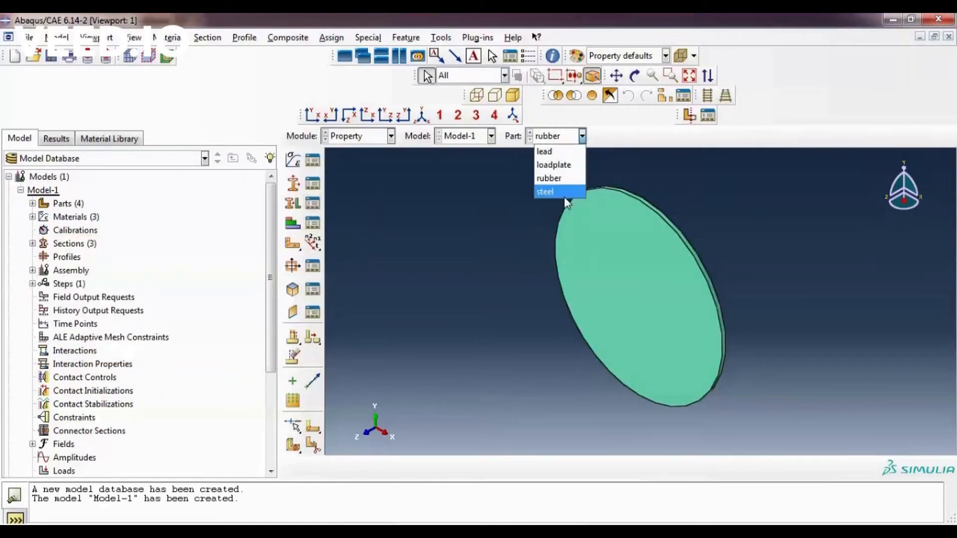
{"action": "left_click", "coordinate": [548, 192]}
{"action": "left_click", "coordinate": [312, 203]}
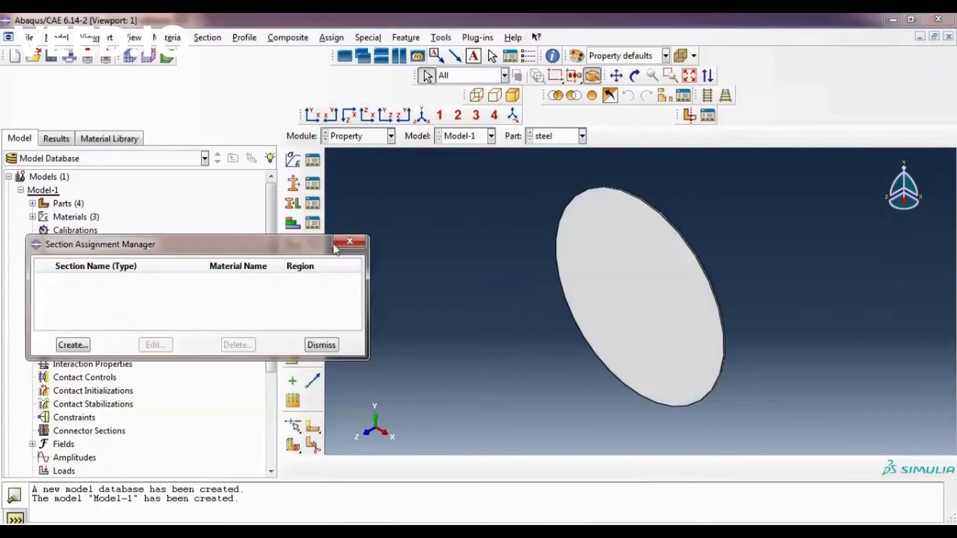
{"action": "left_click", "coordinate": [66, 349]}
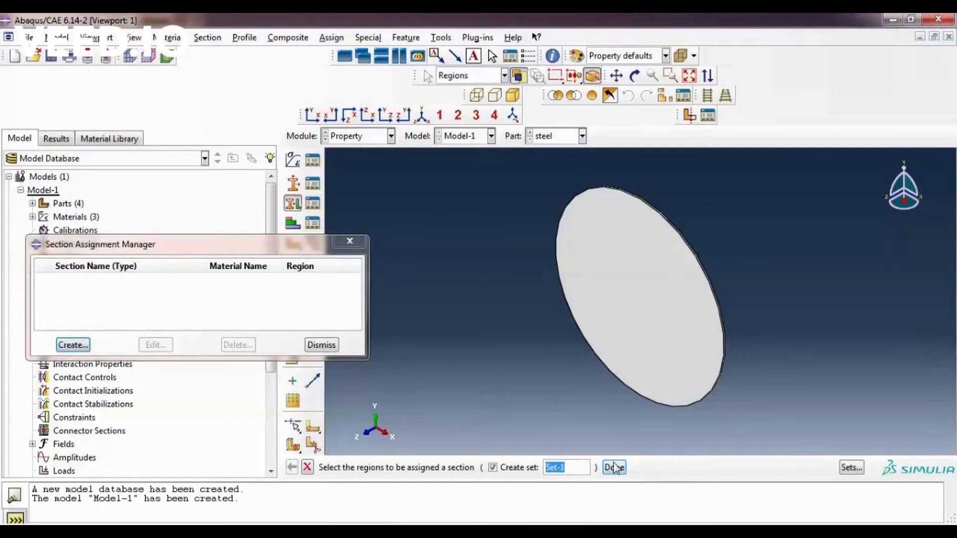
{"action": "left_click", "coordinate": [632, 384]}
{"action": "left_click", "coordinate": [613, 467]}
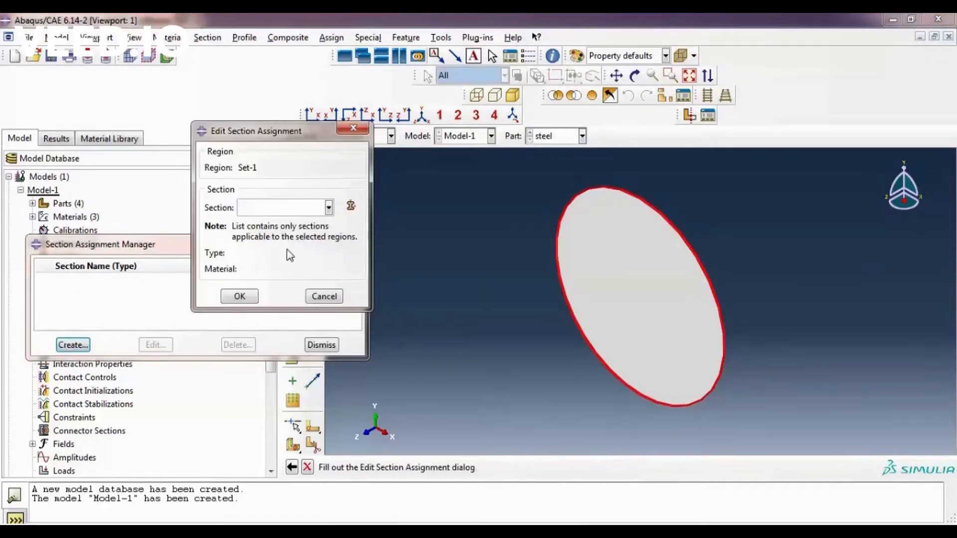
{"action": "left_click", "coordinate": [273, 208]}
{"action": "left_click", "coordinate": [269, 250]}
{"action": "left_click", "coordinate": [240, 296]}
{"action": "left_click", "coordinate": [321, 345]}
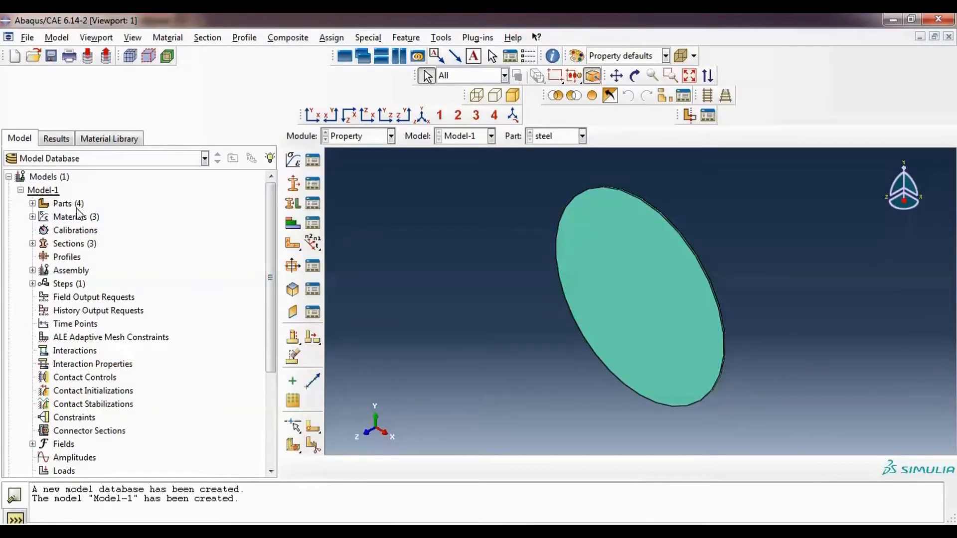
{"action": "left_click", "coordinate": [32, 203]}
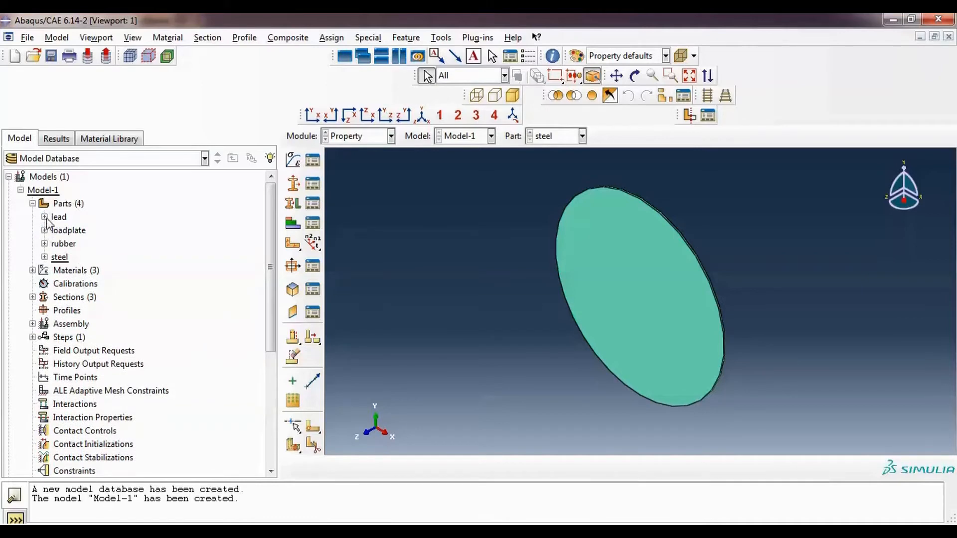
{"action": "left_click", "coordinate": [44, 217]}
{"action": "left_click", "coordinate": [56, 297]}
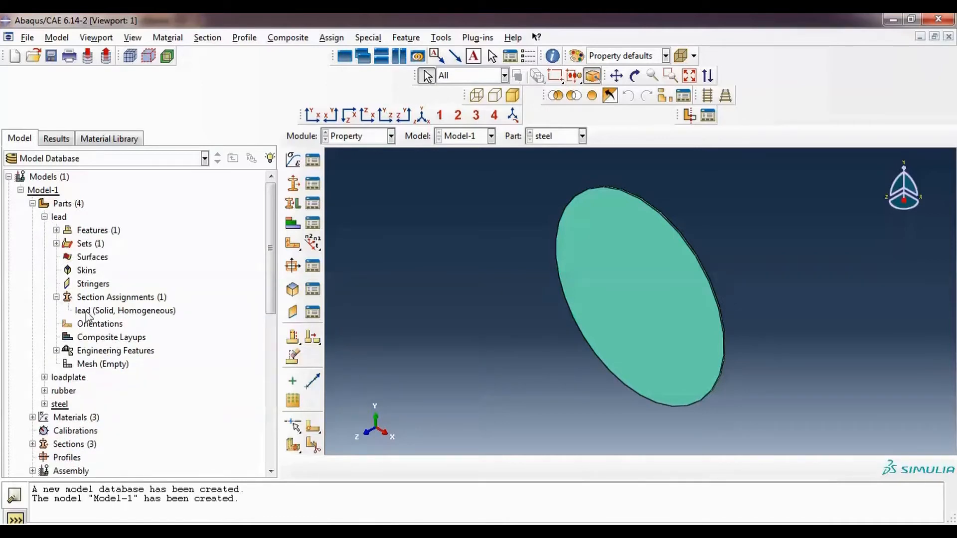
{"action": "left_click", "coordinate": [110, 311]}
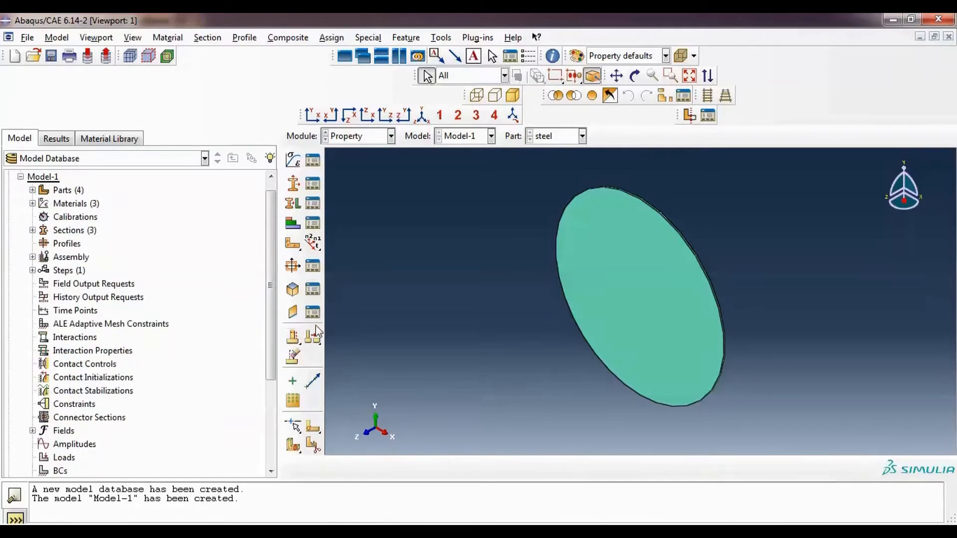
Partition the steel disc in half with a three-point plane through two neighbouring rim vertices and the disc centre.
{"action": "left_click", "coordinate": [293, 445]}
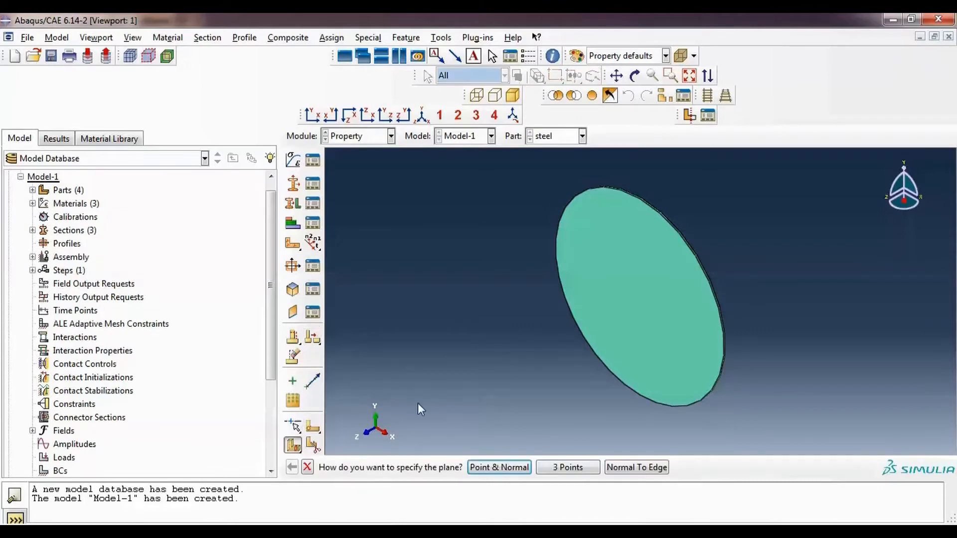
{"action": "left_click", "coordinate": [563, 467]}
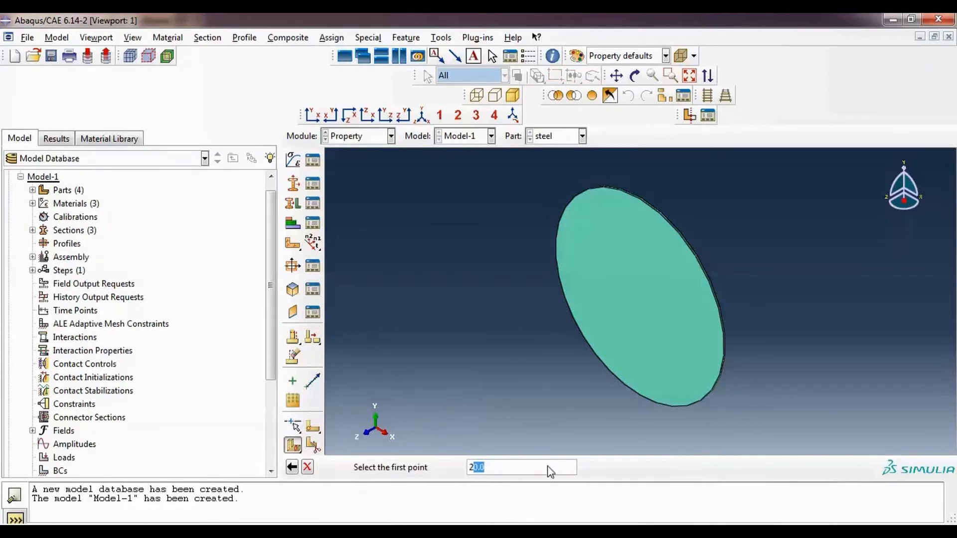
{"action": "scroll", "coordinate": [721, 360], "scroll_direction": "up", "scroll_amount": 5}
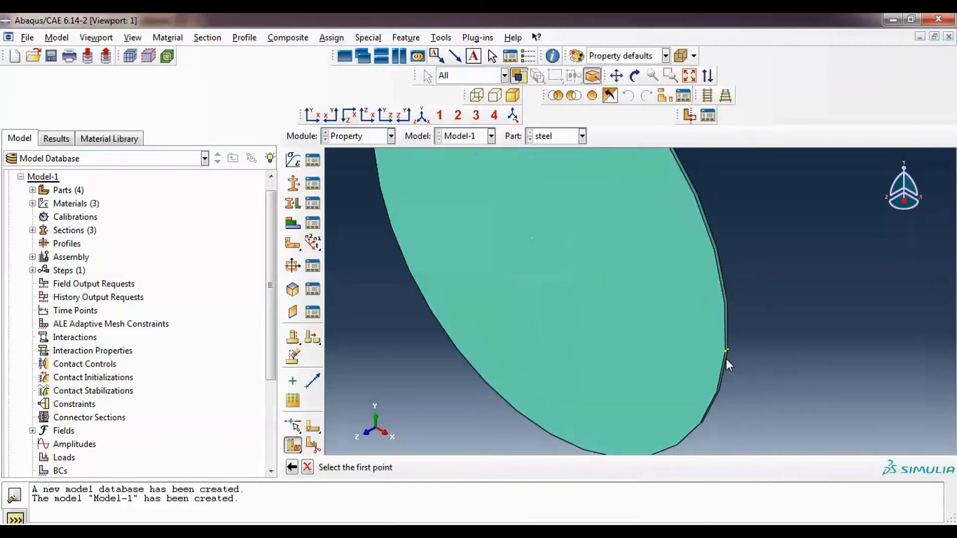
{"action": "left_click", "coordinate": [726, 349]}
{"action": "scroll", "coordinate": [733, 357], "scroll_direction": "down", "scroll_amount": 1}
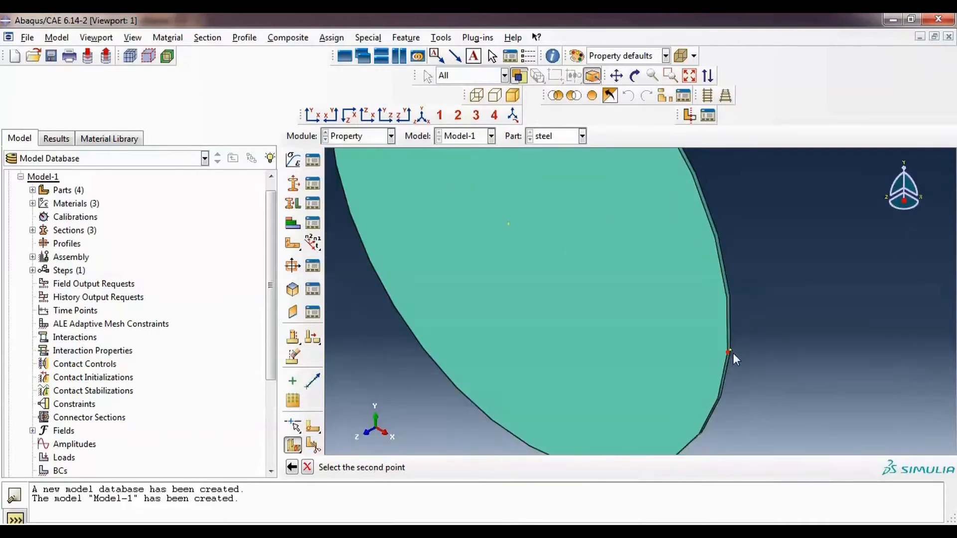
{"action": "scroll", "coordinate": [731, 354], "scroll_direction": "up", "scroll_amount": 2}
{"action": "left_click", "coordinate": [733, 347]}
{"action": "scroll", "coordinate": [701, 355], "scroll_direction": "down", "scroll_amount": 5}
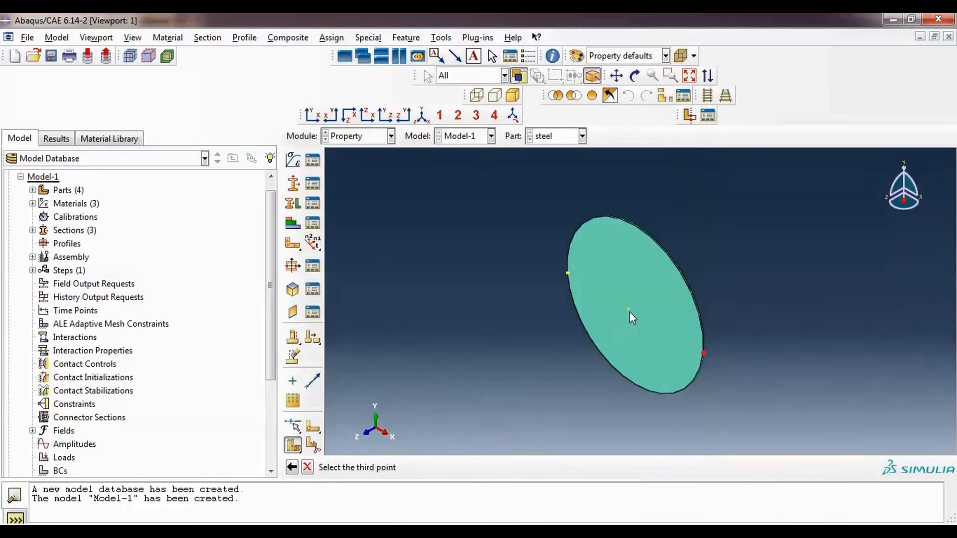
{"action": "left_click", "coordinate": [629, 310]}
{"action": "left_click", "coordinate": [483, 468]}
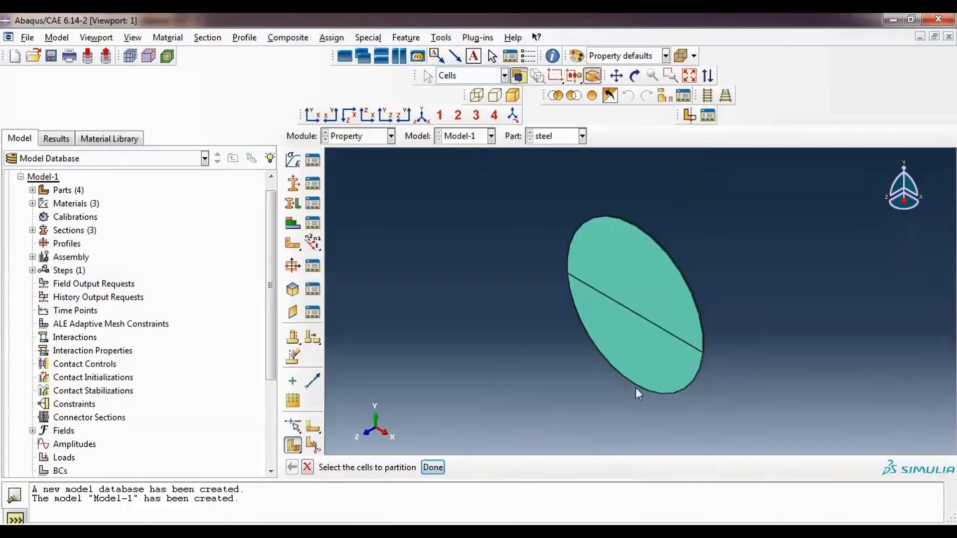
Partition both halves of the steel disc into quarters with a plane normal to the upper rim arc at its midpoint.
{"action": "left_click", "coordinate": [590, 289]}
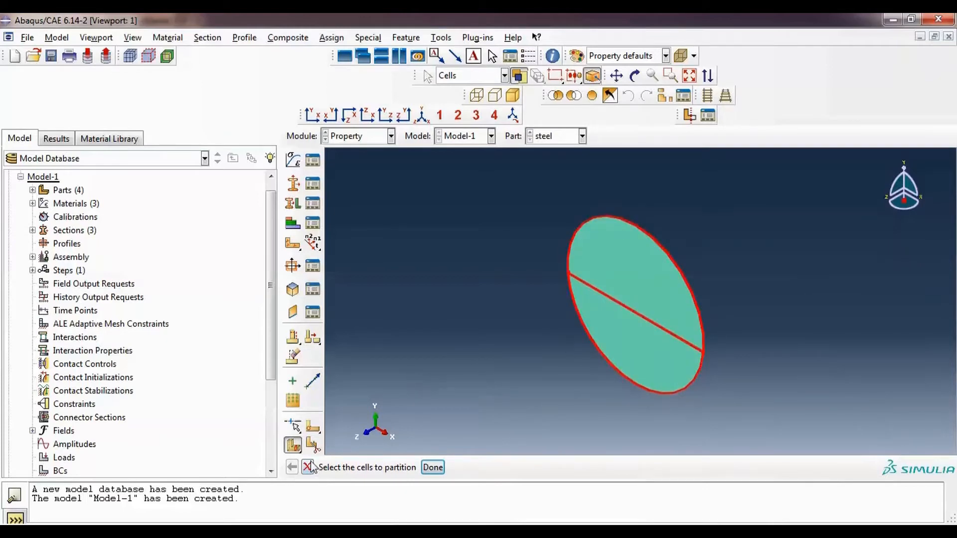
{"action": "left_click", "coordinate": [433, 467]}
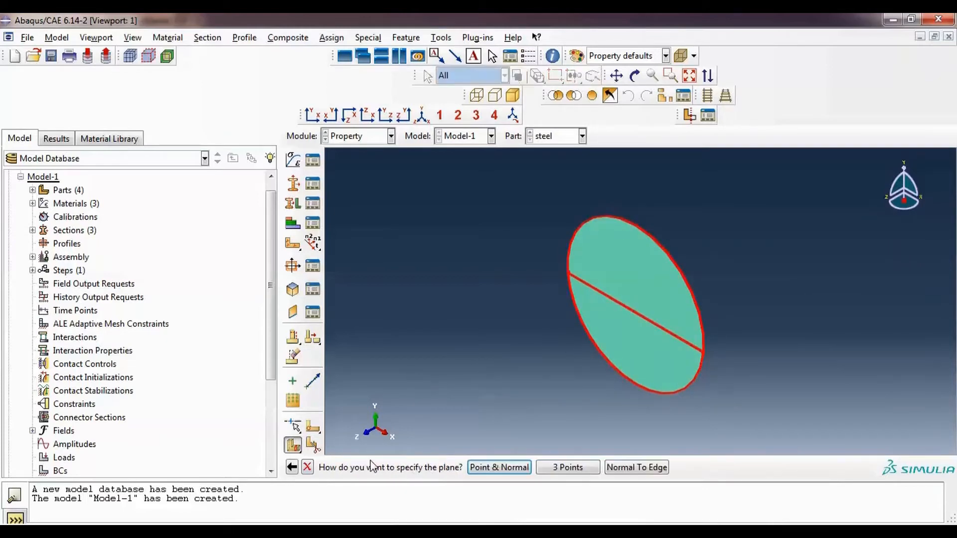
{"action": "scroll", "coordinate": [669, 368], "scroll_direction": "up", "scroll_amount": 2}
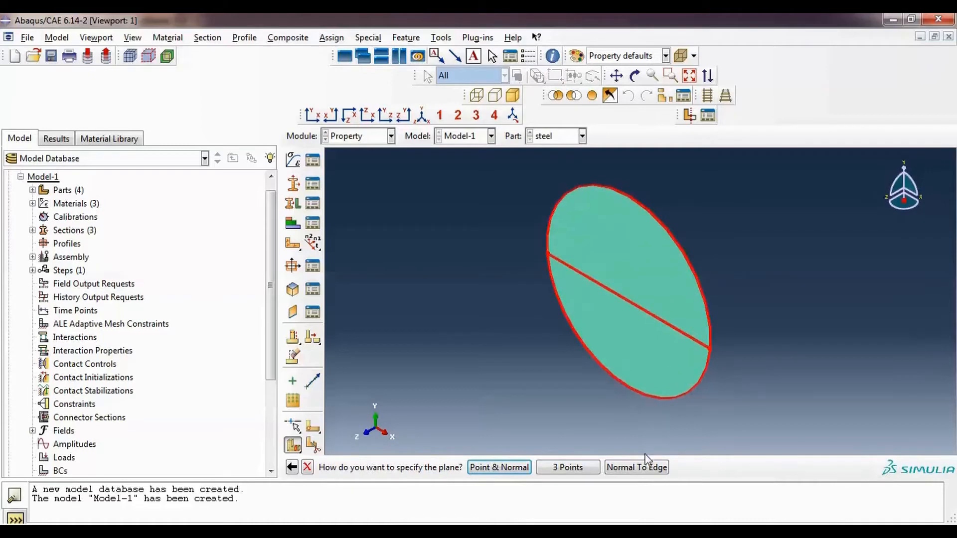
{"action": "left_click", "coordinate": [636, 467]}
{"action": "scroll", "coordinate": [634, 429], "scroll_direction": "up", "scroll_amount": 2}
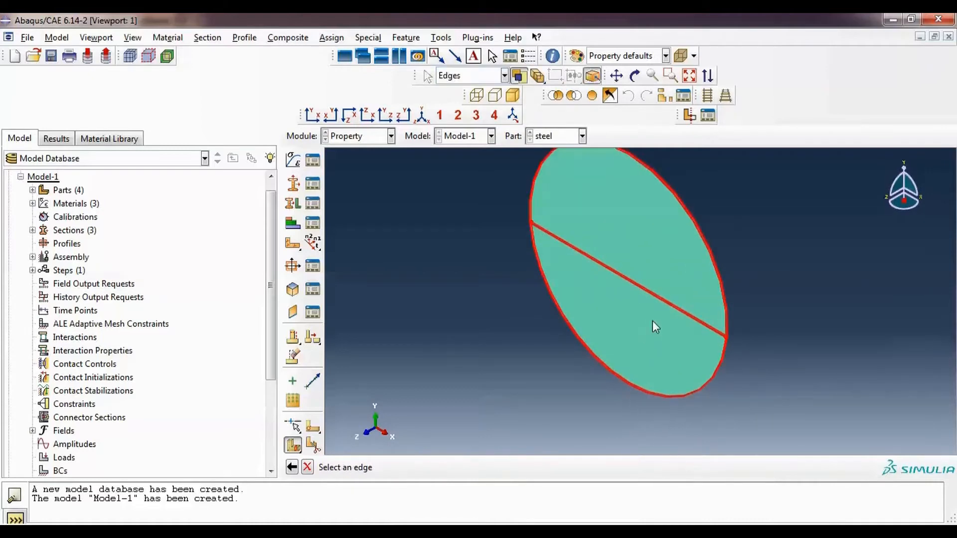
{"action": "scroll", "coordinate": [661, 328], "scroll_direction": "down", "scroll_amount": 2}
{"action": "scroll", "coordinate": [632, 170], "scroll_direction": "up", "scroll_amount": 3}
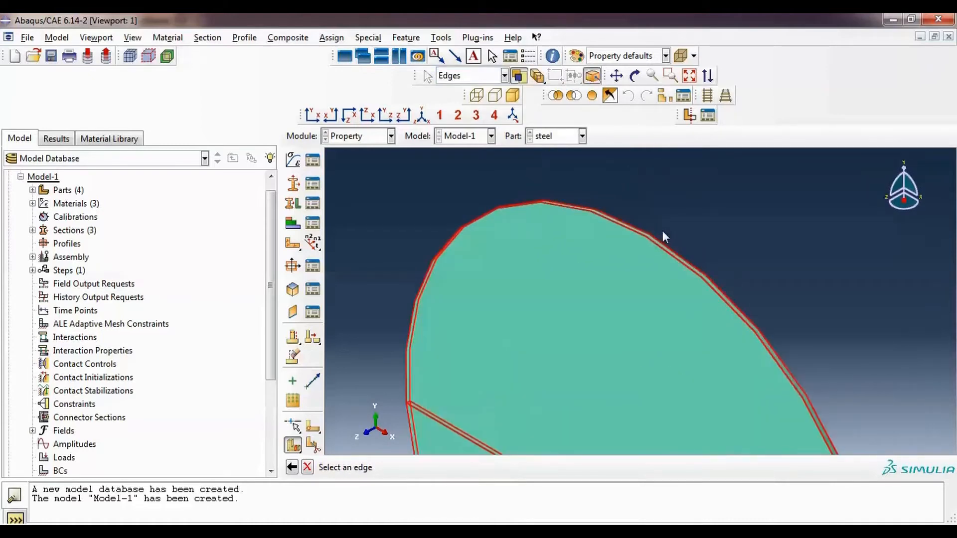
{"action": "left_click", "coordinate": [636, 234]}
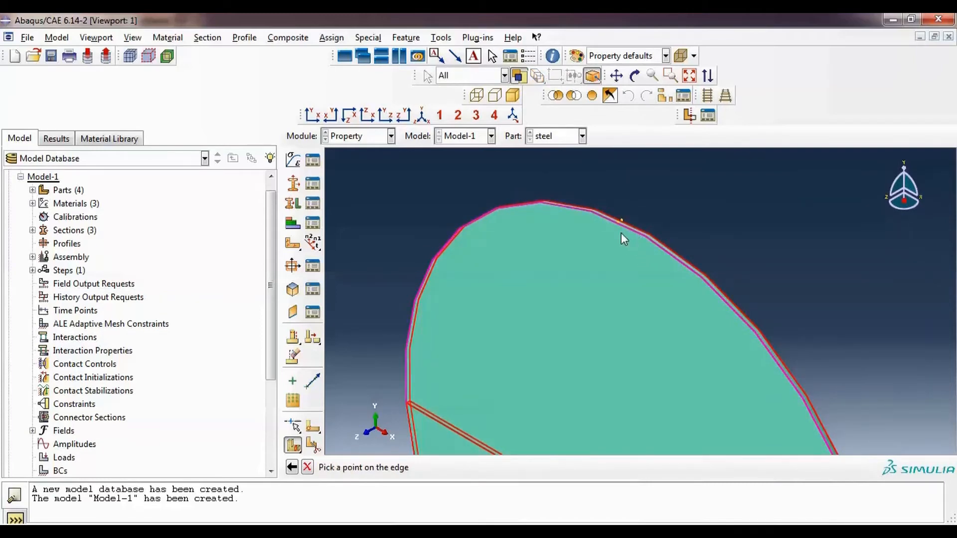
{"action": "scroll", "coordinate": [623, 220], "scroll_direction": "up", "scroll_amount": 2}
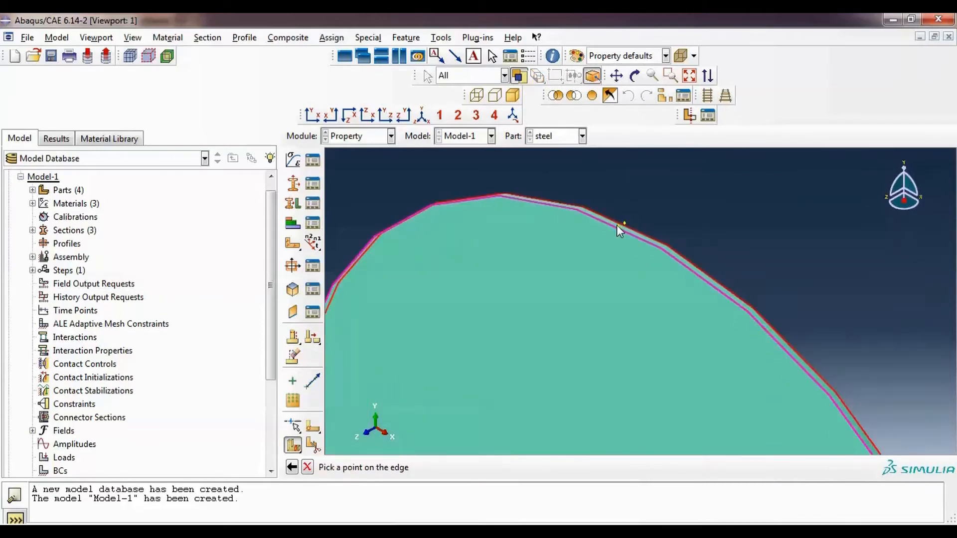
{"action": "left_click", "coordinate": [617, 228]}
{"action": "scroll", "coordinate": [621, 227], "scroll_direction": "up", "scroll_amount": 3}
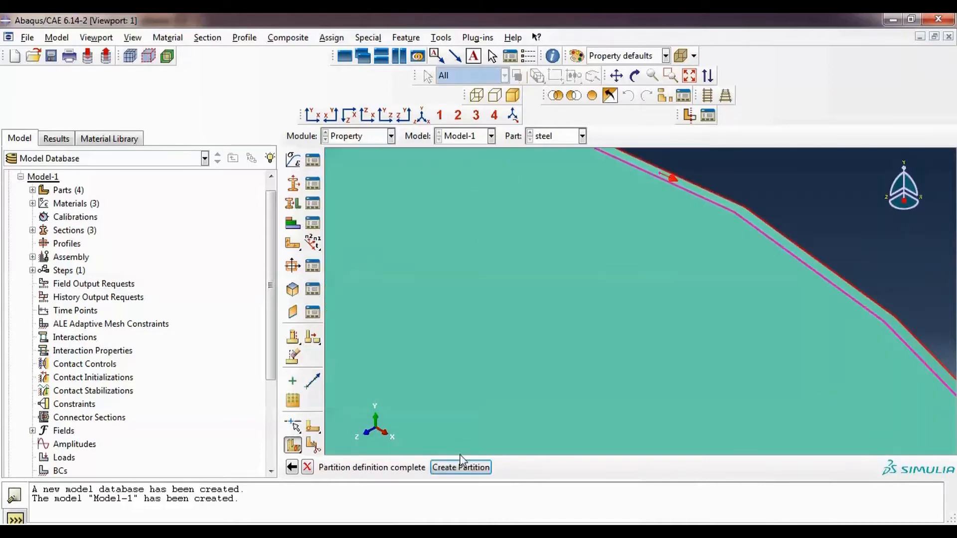
{"action": "left_click", "coordinate": [461, 466]}
{"action": "scroll", "coordinate": [503, 356], "scroll_direction": "down", "scroll_amount": 5}
{"action": "scroll", "coordinate": [498, 295], "scroll_direction": "down", "scroll_amount": 2}
{"action": "left_click", "coordinate": [434, 467]}
{"action": "left_click_drag", "start_coordinate": [520, 385], "coordinate": [551, 327], "text": "ctrl+alt"}
{"action": "middle_click_drag", "start_coordinate": [695, 304], "coordinate": [623, 299], "text": "ctrl+alt"}
{"action": "middle_click_drag", "start_coordinate": [438, 369], "coordinate": [625, 292], "text": "ctrl+alt"}
{"action": "left_click_drag", "start_coordinate": [626, 293], "coordinate": [683, 314], "text": "ctrl+alt"}
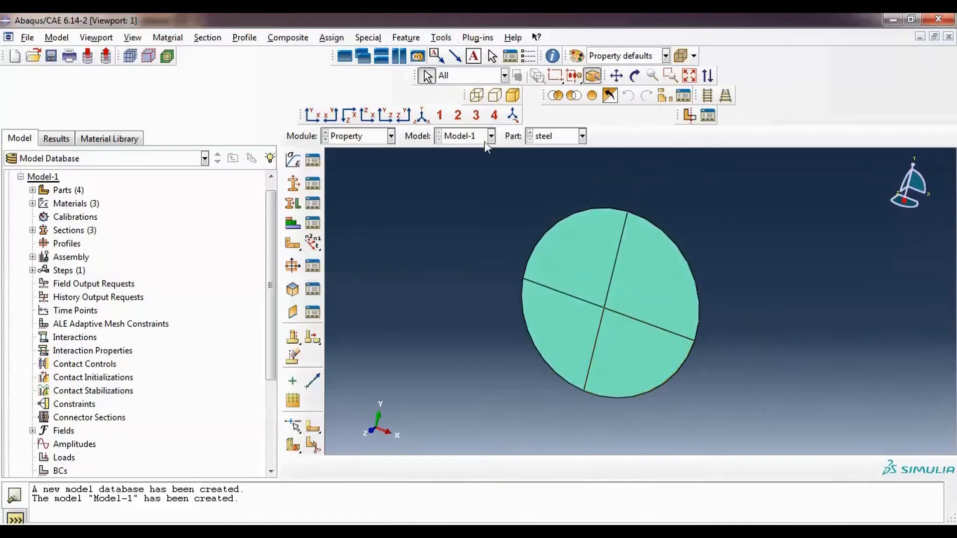
Switch to the rubber part and partition the disc in half with a plane normal to the front rim edge at its vertex.
{"action": "left_click", "coordinate": [543, 136]}
{"action": "left_click", "coordinate": [546, 178]}
{"action": "left_click", "coordinate": [293, 445]}
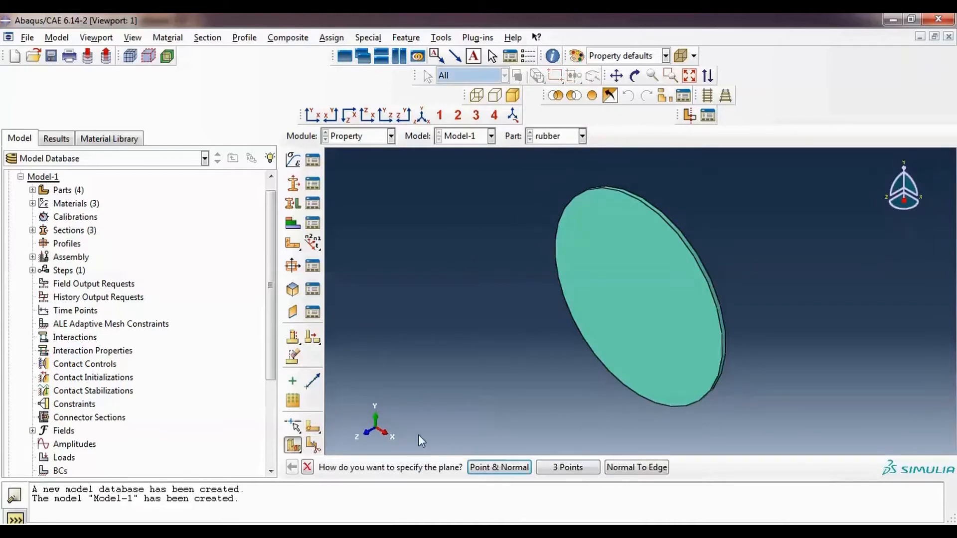
{"action": "left_click", "coordinate": [636, 468]}
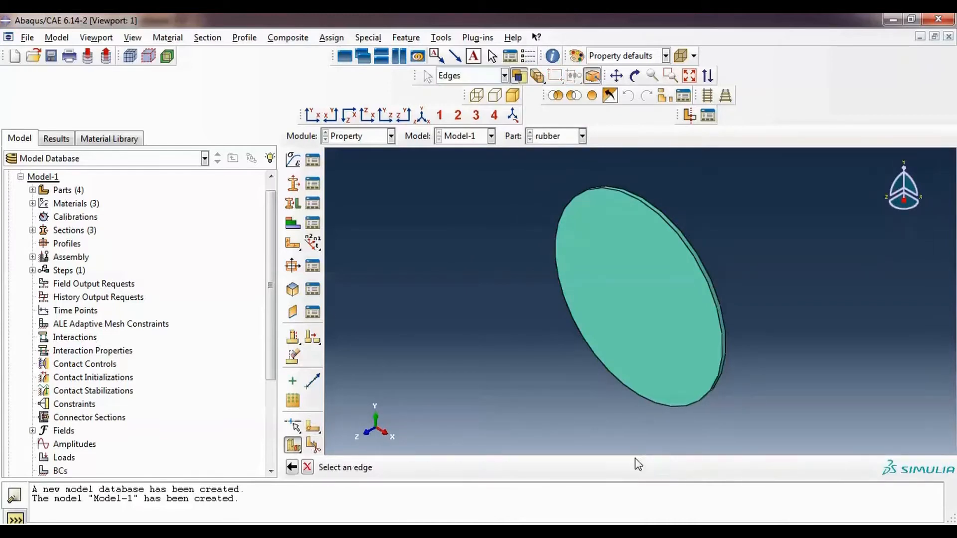
{"action": "left_click", "coordinate": [645, 205]}
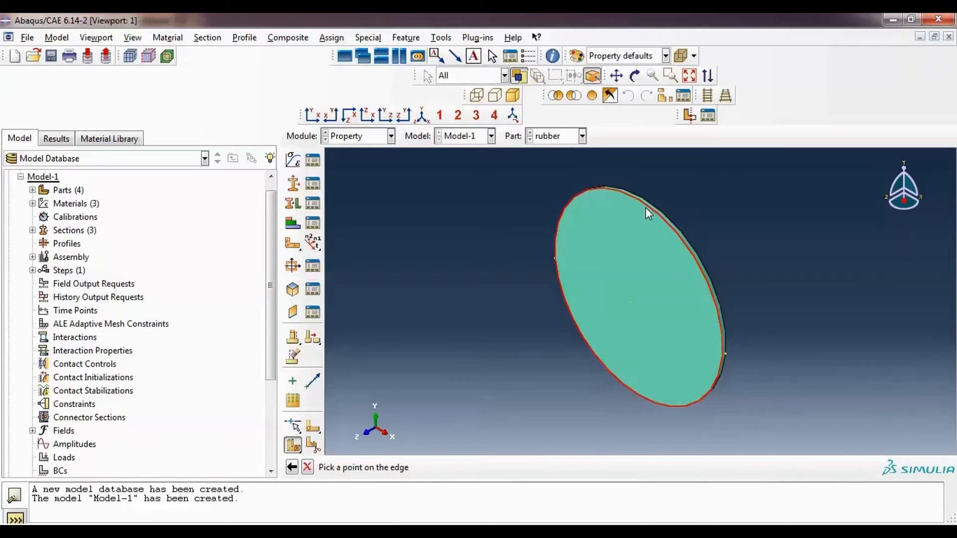
{"action": "left_click", "coordinate": [721, 357]}
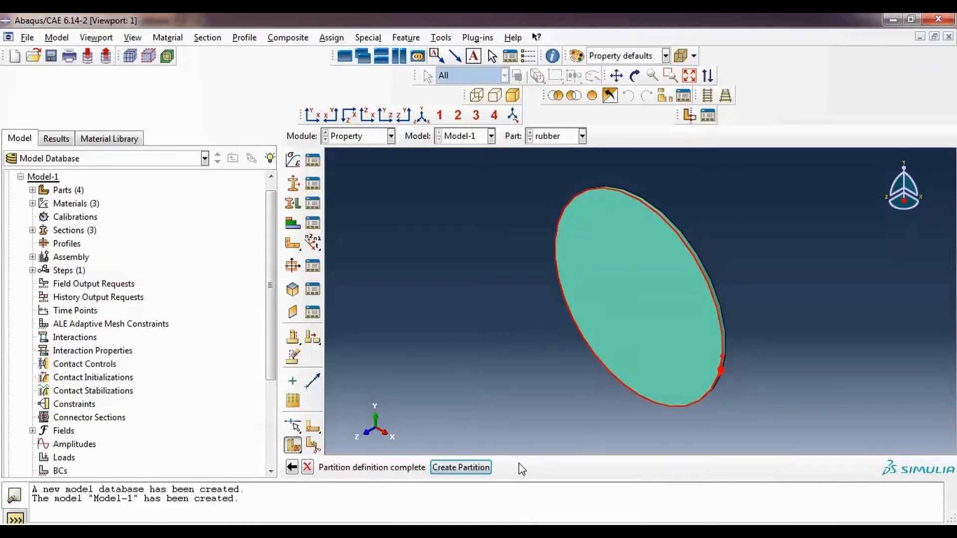
{"action": "left_click", "coordinate": [477, 468]}
{"action": "left_click", "coordinate": [434, 467]}
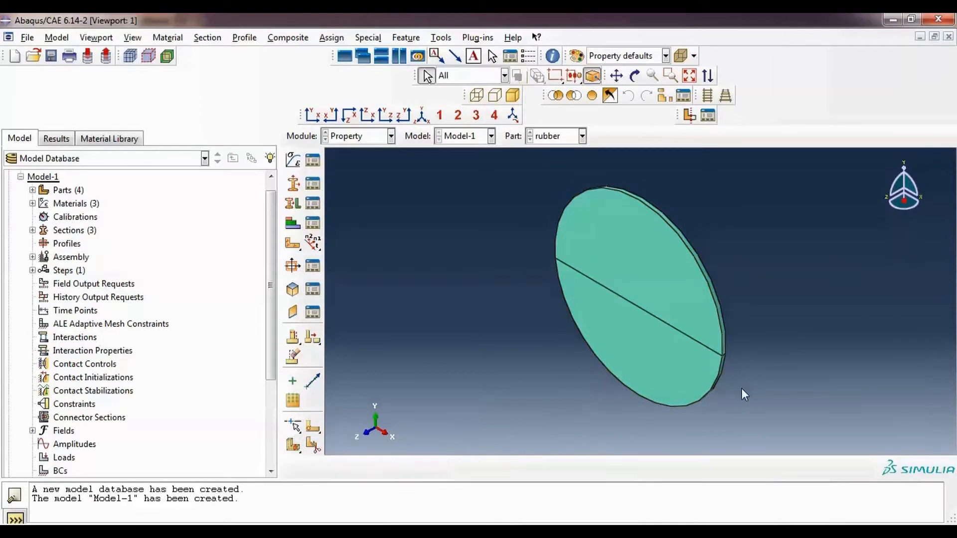
Partition both halves of the rubber disc into quarters with a plane normal to the upper rim arc at its midpoint.
{"action": "left_click_drag", "start_coordinate": [737, 438], "coordinate": [548, 180]}
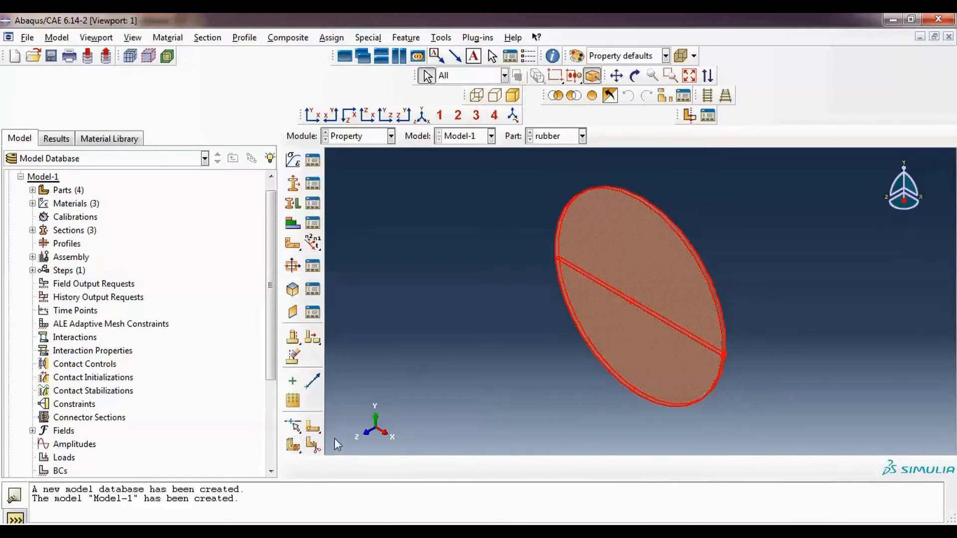
{"action": "left_click", "coordinate": [293, 445]}
{"action": "left_click", "coordinate": [624, 468]}
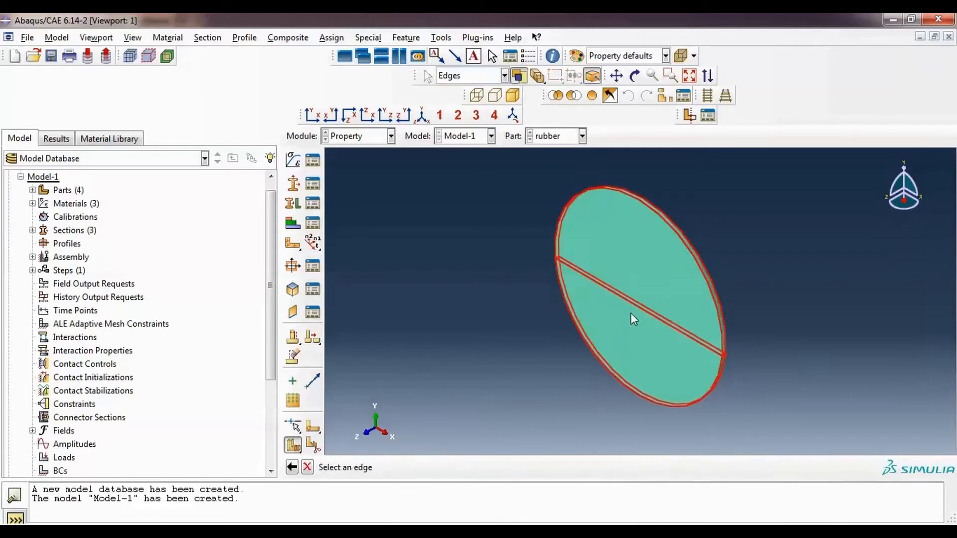
{"action": "left_click", "coordinate": [638, 206]}
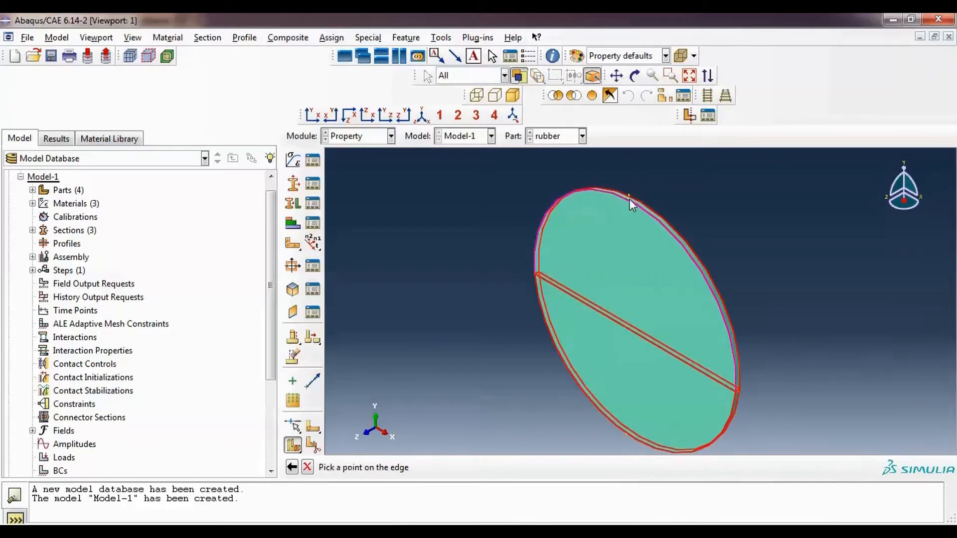
{"action": "left_click", "coordinate": [625, 197]}
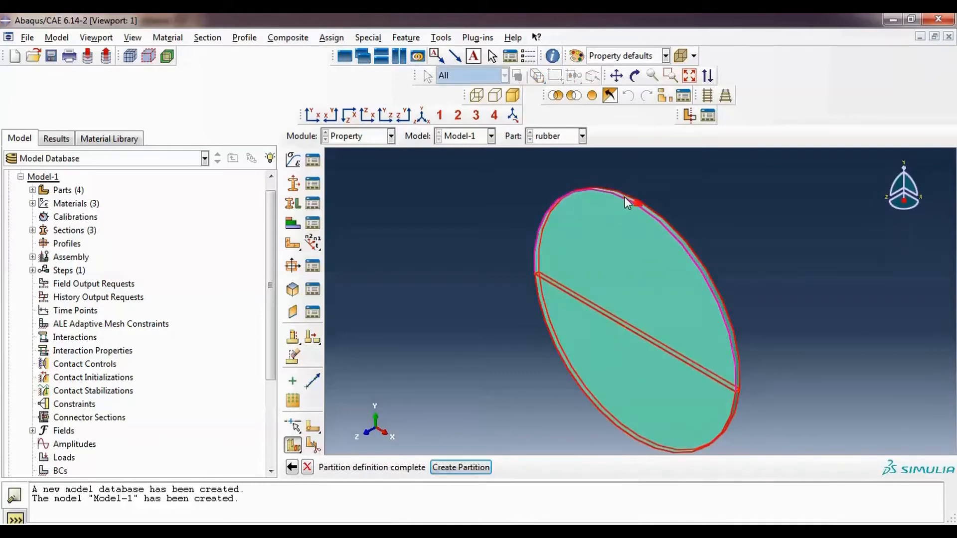
{"action": "left_click", "coordinate": [472, 467]}
{"action": "left_click", "coordinate": [434, 468]}
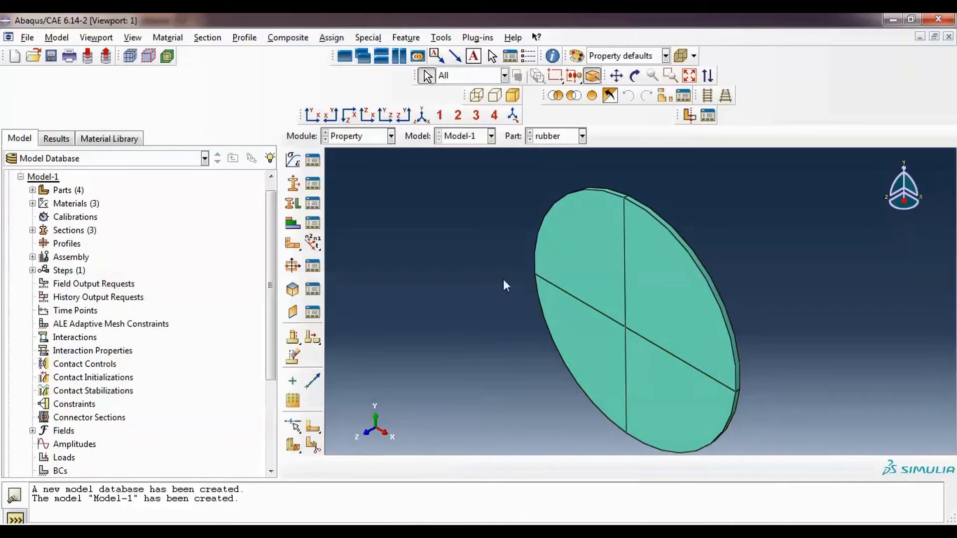
Switch to the loadplate part and partition the plate in half with a plane normal to the top rim edge at its vertex.
{"action": "left_click", "coordinate": [557, 136]}
{"action": "left_click", "coordinate": [558, 165]}
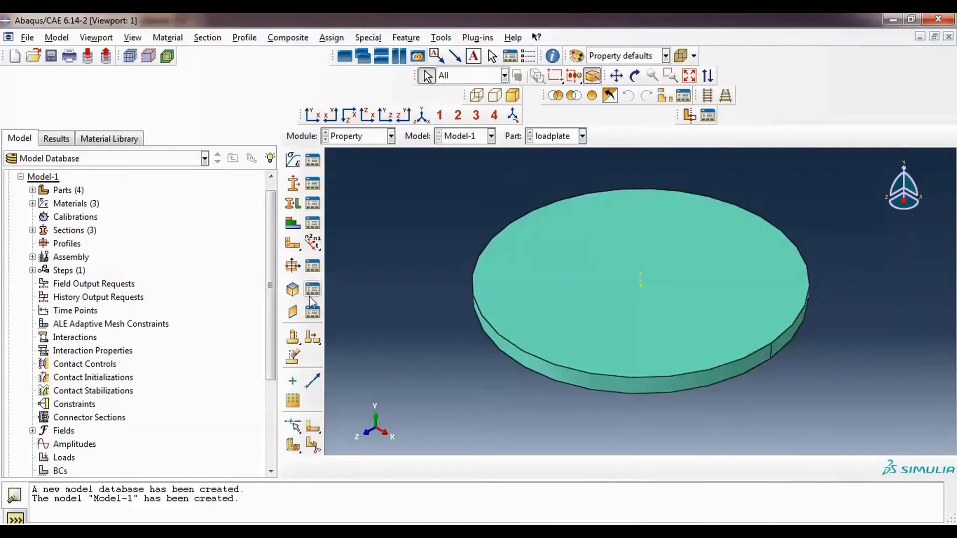
{"action": "left_click", "coordinate": [293, 445]}
{"action": "left_click", "coordinate": [625, 467]}
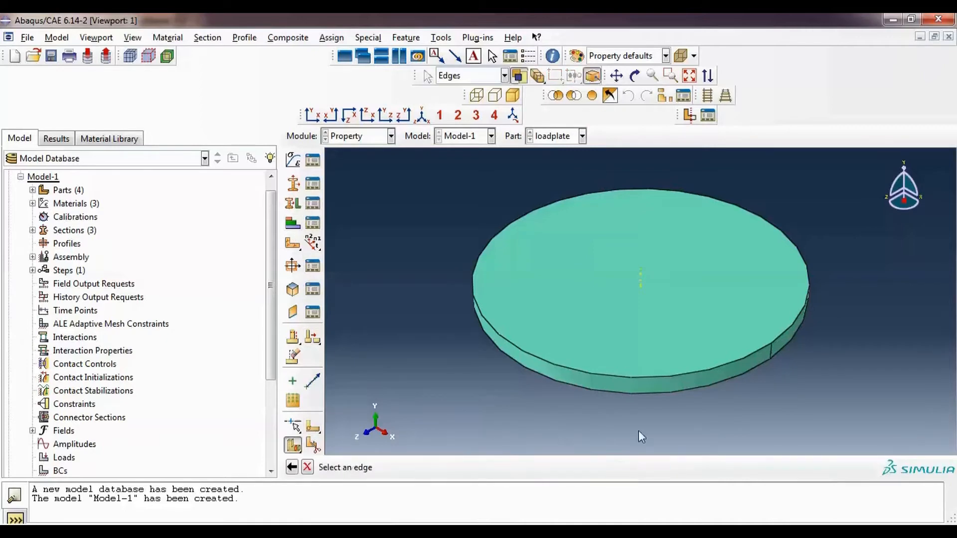
{"action": "left_click", "coordinate": [617, 377]}
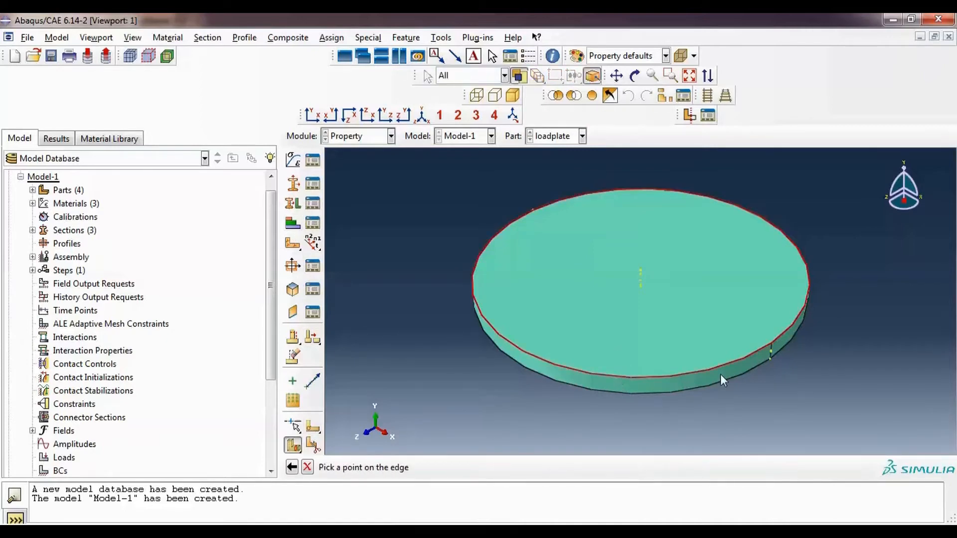
{"action": "left_click", "coordinate": [772, 344]}
{"action": "left_click", "coordinate": [480, 467]}
Partition both loadplate halves into quarters with a plane normal to the front top rim arc at its midpoint.
{"action": "left_click_drag", "start_coordinate": [772, 397], "coordinate": [639, 248]}
{"action": "left_click", "coordinate": [432, 467]}
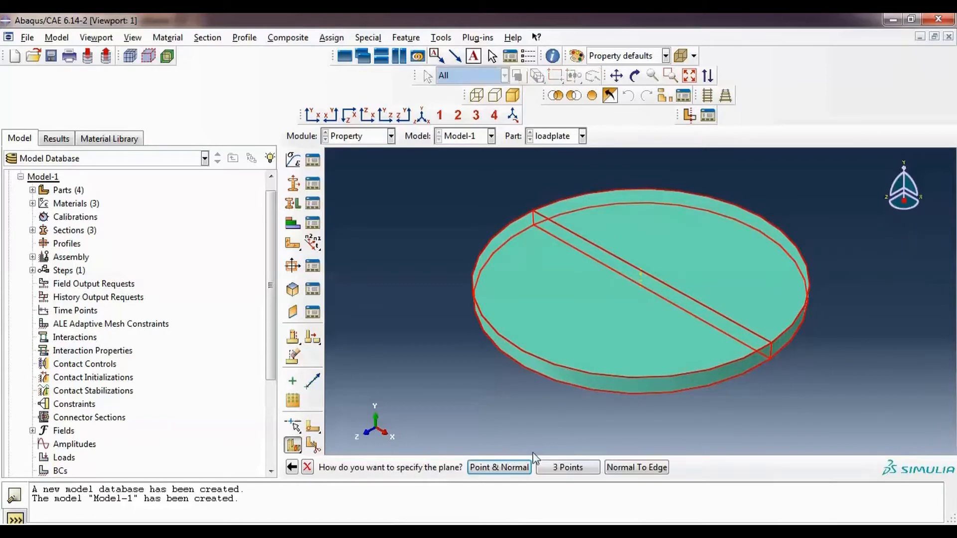
{"action": "left_click", "coordinate": [636, 468]}
{"action": "left_click", "coordinate": [537, 357]}
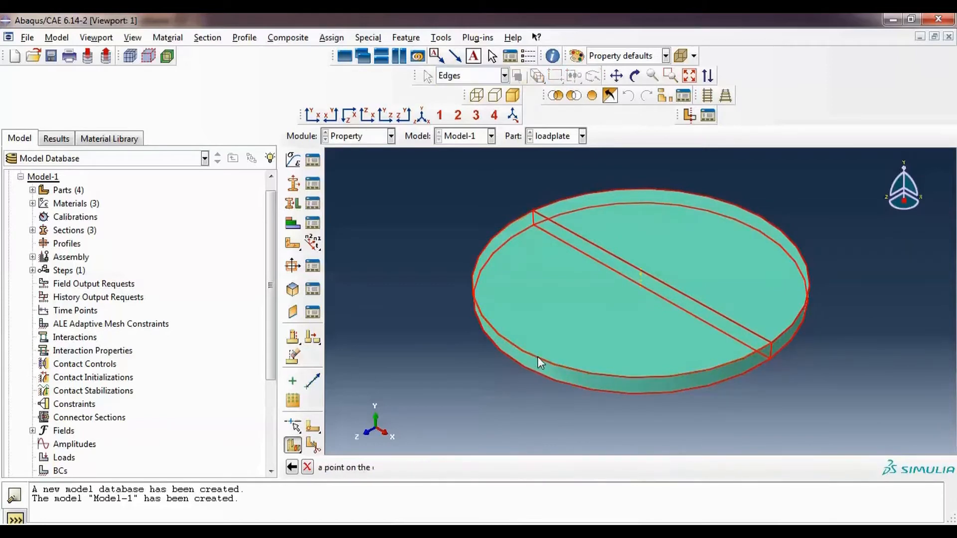
{"action": "left_click", "coordinate": [509, 342]}
{"action": "left_click", "coordinate": [472, 468]}
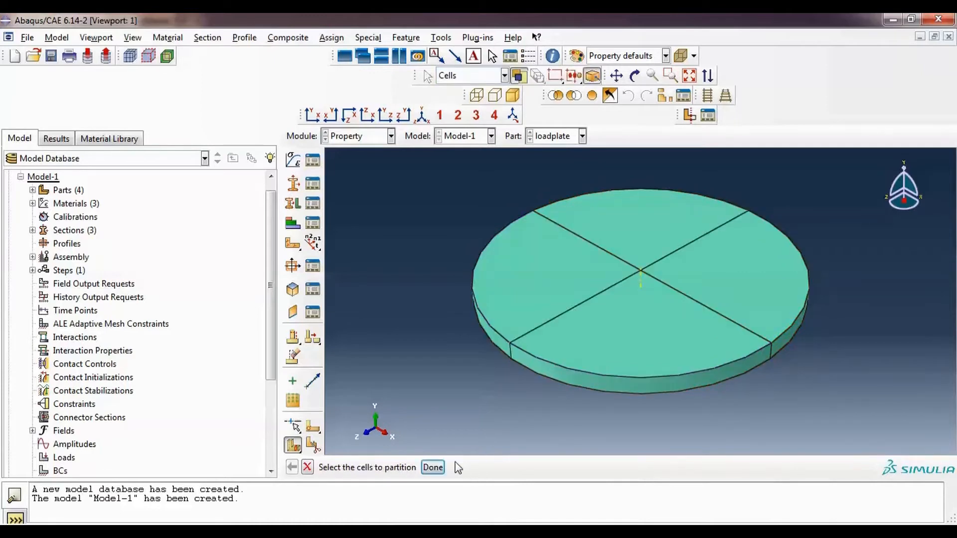
{"action": "left_click", "coordinate": [434, 467]}
Switch to the lead part and halve the cylinder with a three-point plane through both end-rim vertices and the front face centre.
{"action": "left_click", "coordinate": [554, 135]}
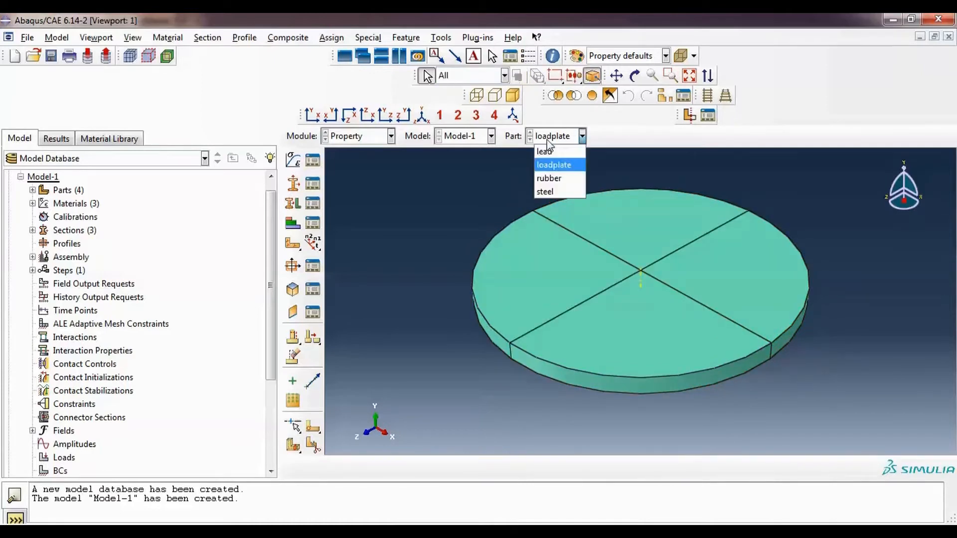
{"action": "left_click", "coordinate": [555, 150]}
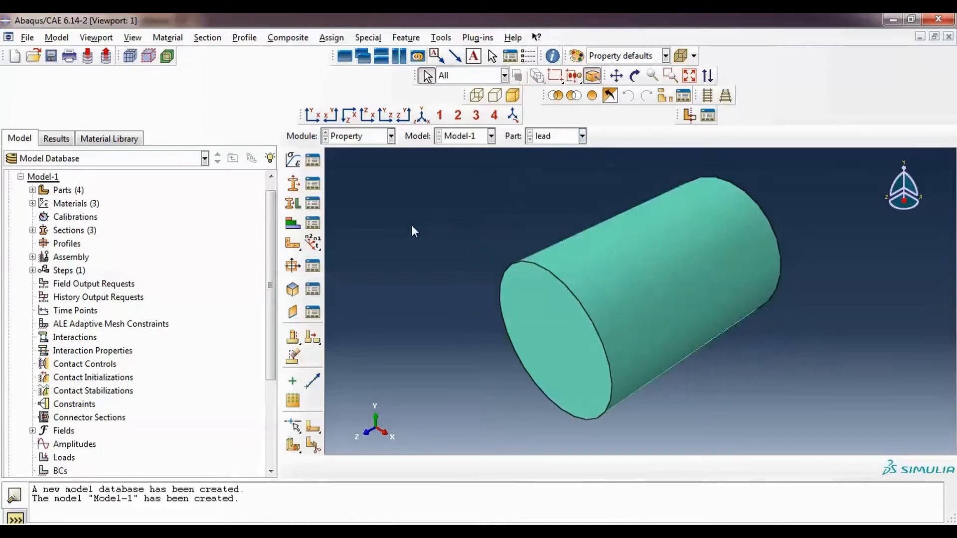
{"action": "left_click", "coordinate": [293, 444]}
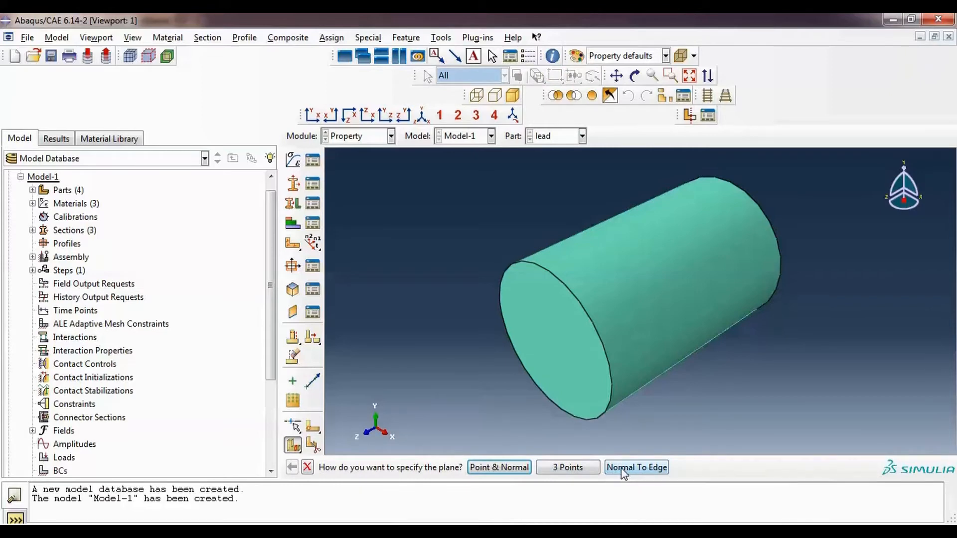
{"action": "left_click", "coordinate": [581, 467]}
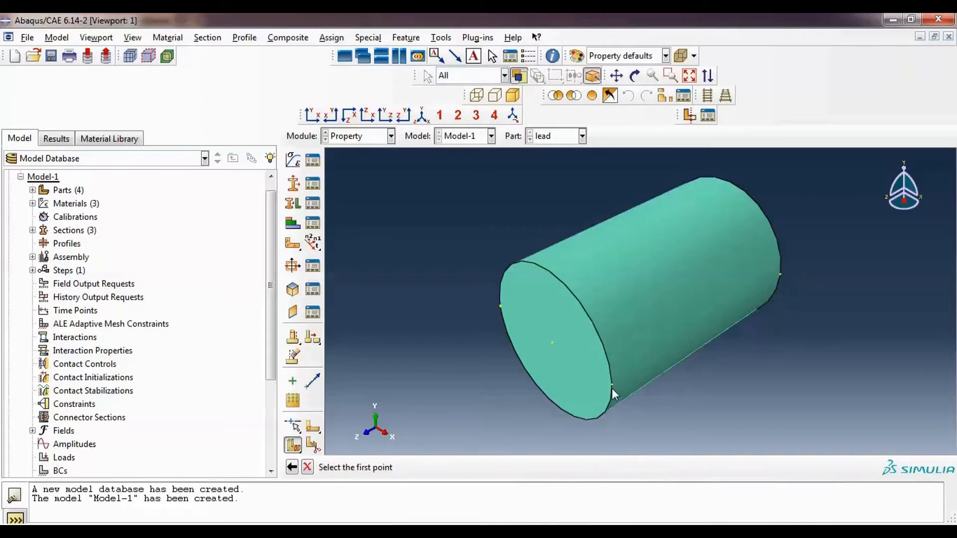
{"action": "left_click", "coordinate": [611, 385]}
{"action": "left_click", "coordinate": [780, 275]}
{"action": "left_click", "coordinate": [552, 343]}
{"action": "left_click", "coordinate": [483, 467]}
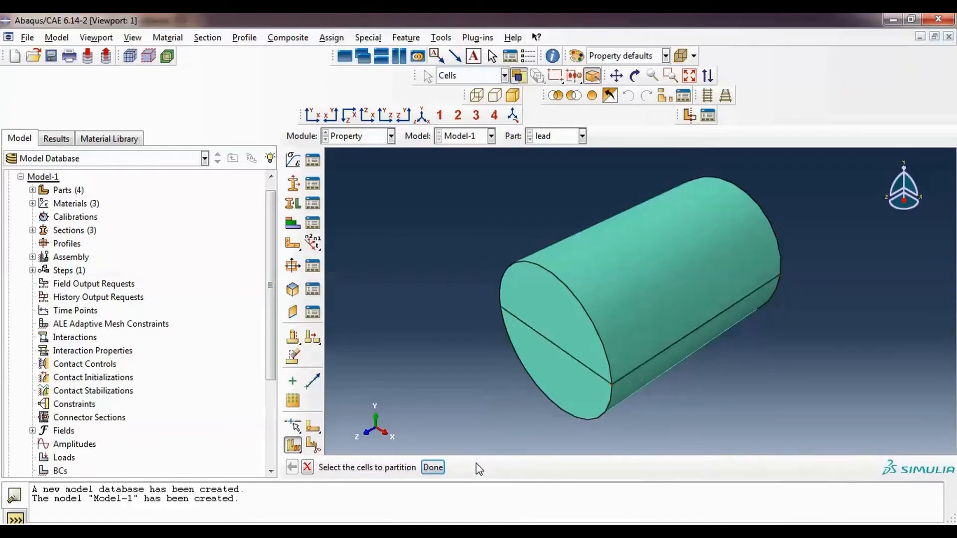
Partition both halves of the lead cylinder into quarters with a plane normal to the front face's upper arc at its midpoint.
{"action": "left_click_drag", "start_coordinate": [620, 423], "coordinate": [517, 286]}
{"action": "left_click", "coordinate": [432, 467]}
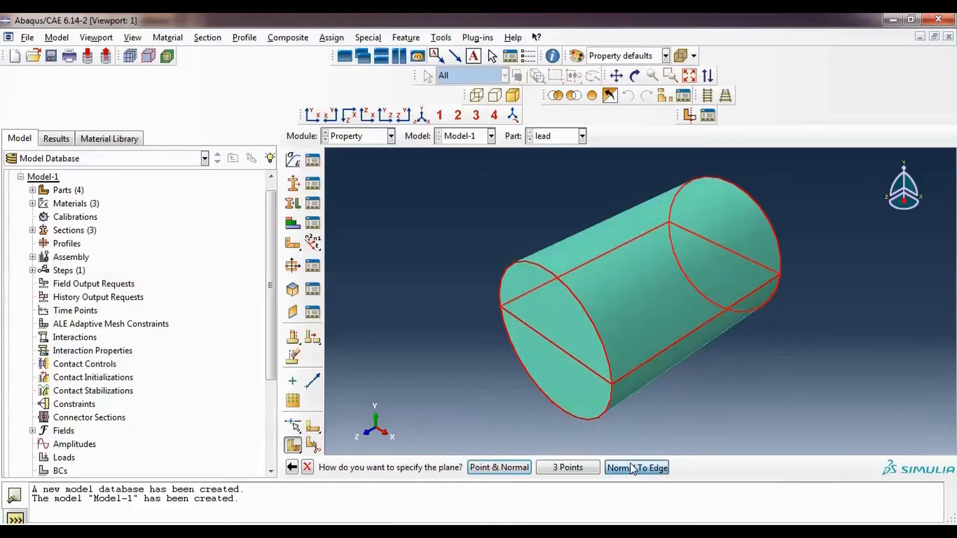
{"action": "left_click", "coordinate": [631, 466]}
{"action": "left_click", "coordinate": [560, 301]}
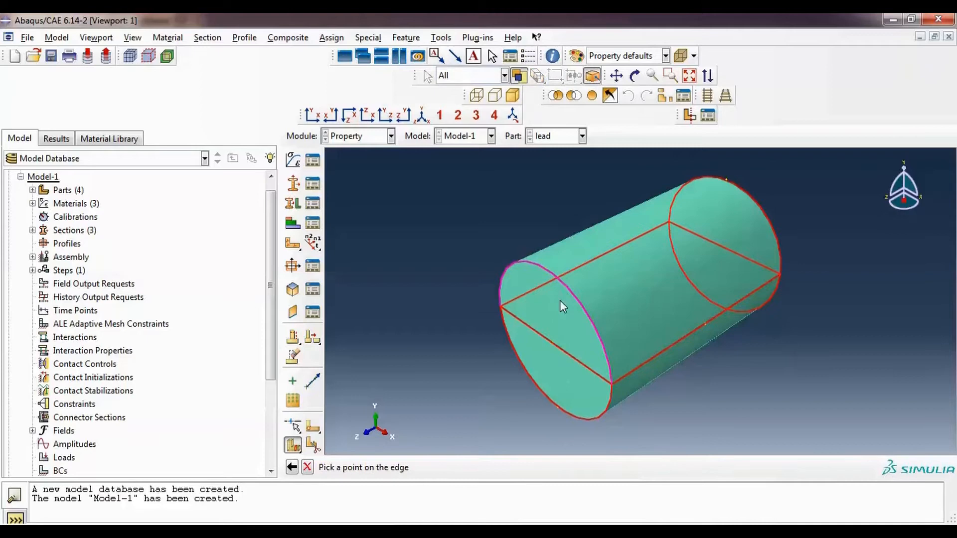
{"action": "left_click", "coordinate": [546, 270]}
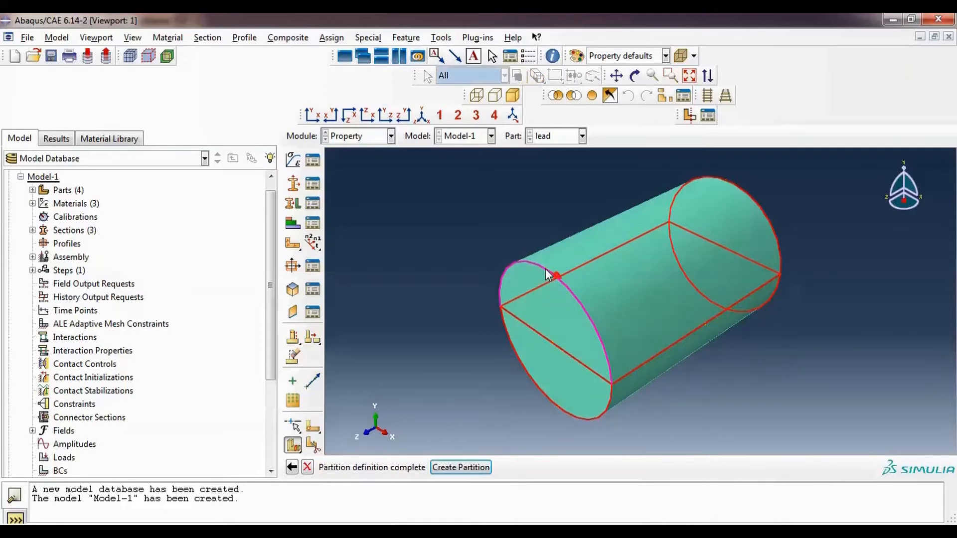
{"action": "left_click", "coordinate": [466, 468]}
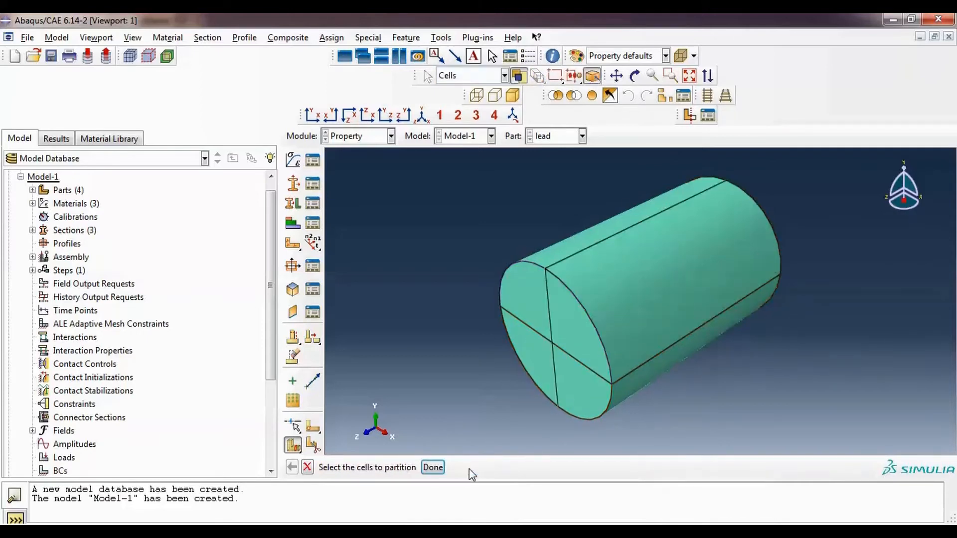
{"action": "left_click", "coordinate": [435, 469]}
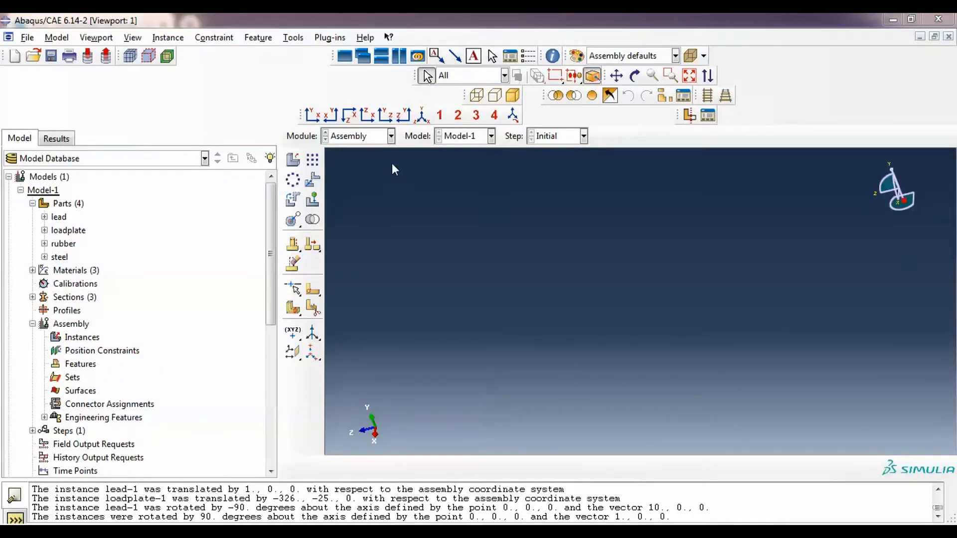
Create dependent instances of the lead, loadplate, rubber and steel parts, offset automatically from one another.
{"action": "left_click", "coordinate": [293, 159]}
{"action": "left_click_drag", "start_coordinate": [233, 258], "coordinate": [230, 297]}
{"action": "left_click", "coordinate": [219, 418]}
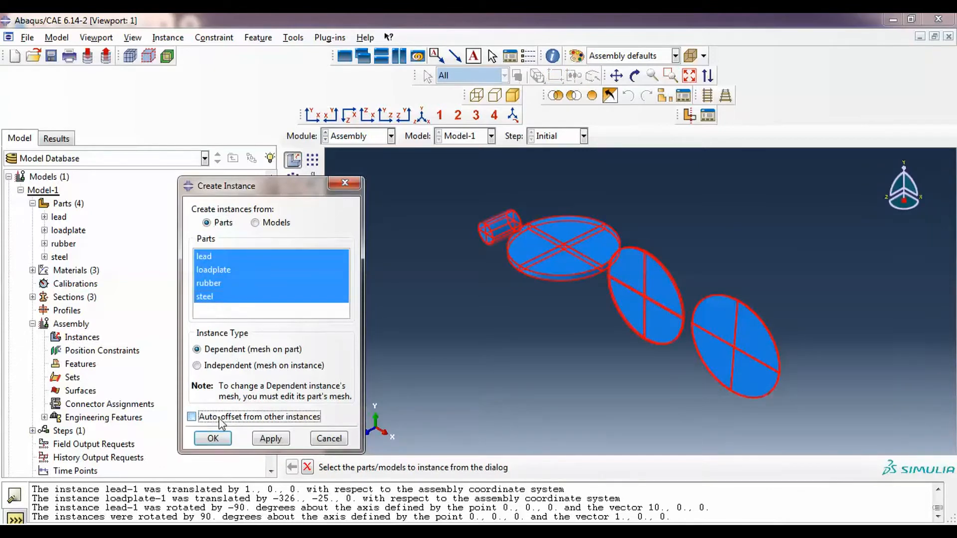
{"action": "left_click", "coordinate": [216, 438]}
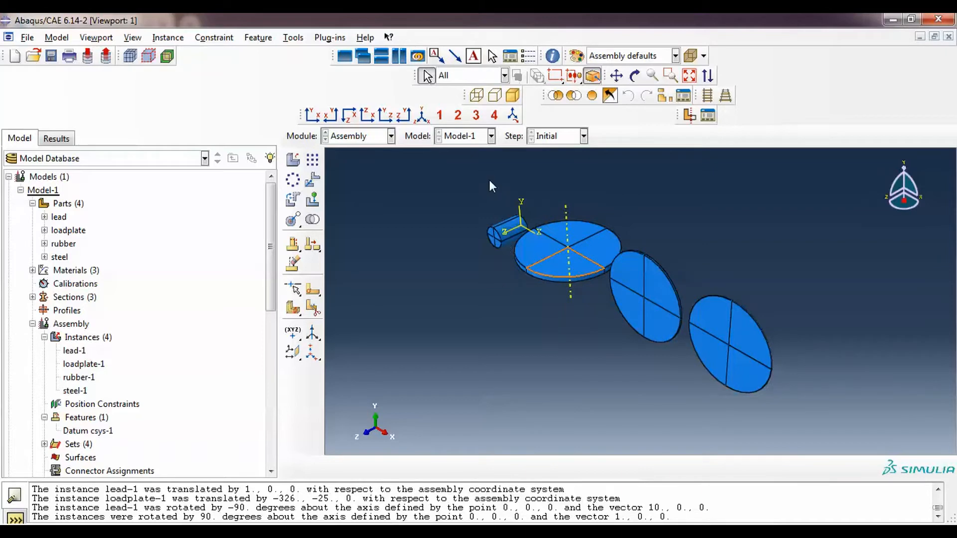
Rotate the lead instance by -90 degrees about the axis from 0,0,0 to 1,0,0.
{"action": "scroll", "coordinate": [493, 190], "scroll_direction": "up", "scroll_amount": 3}
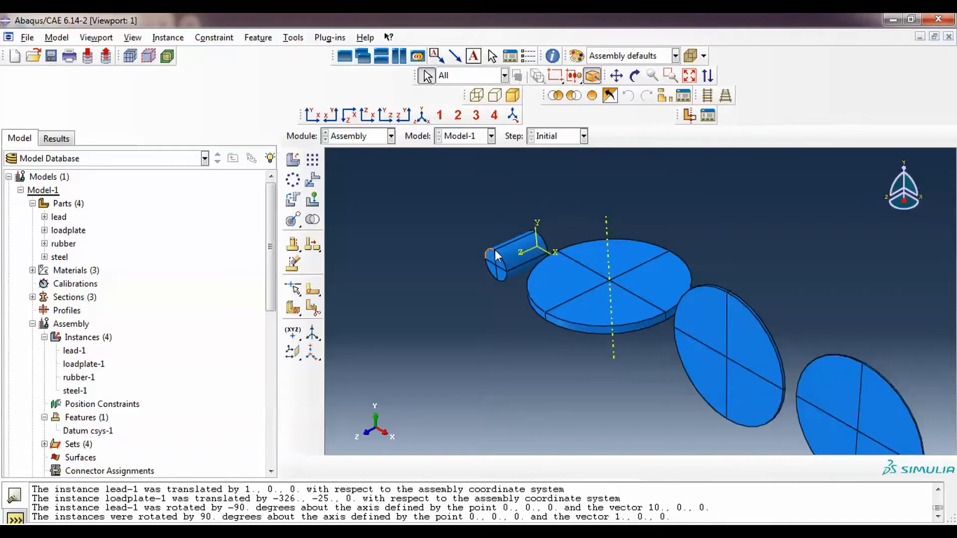
{"action": "left_click", "coordinate": [292, 200]}
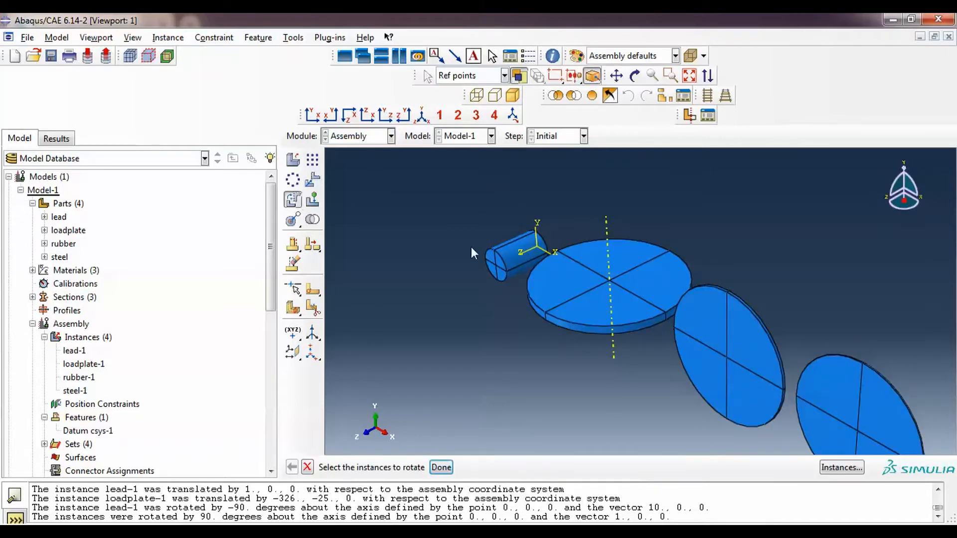
{"action": "left_click", "coordinate": [515, 257]}
{"action": "left_click", "coordinate": [441, 467]}
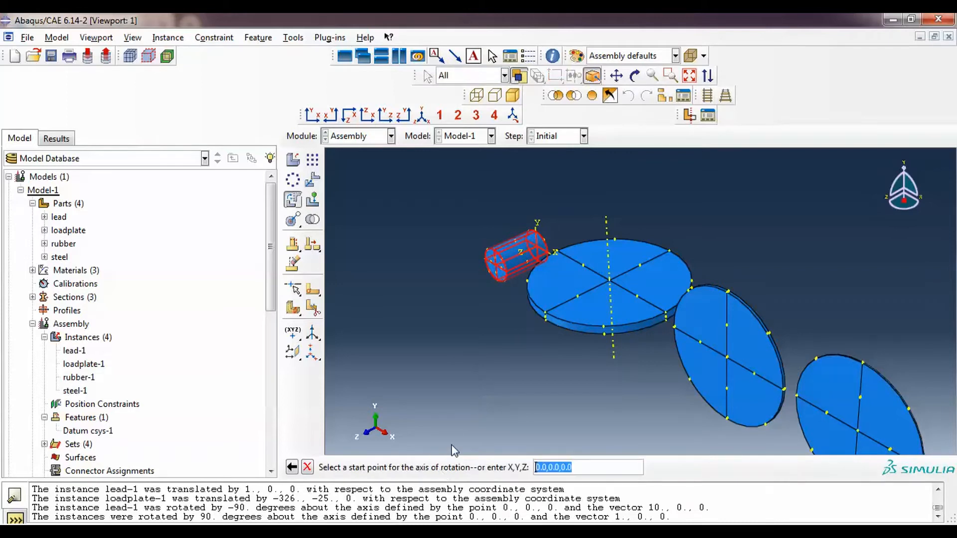
{"action": "key", "text": "Return"}
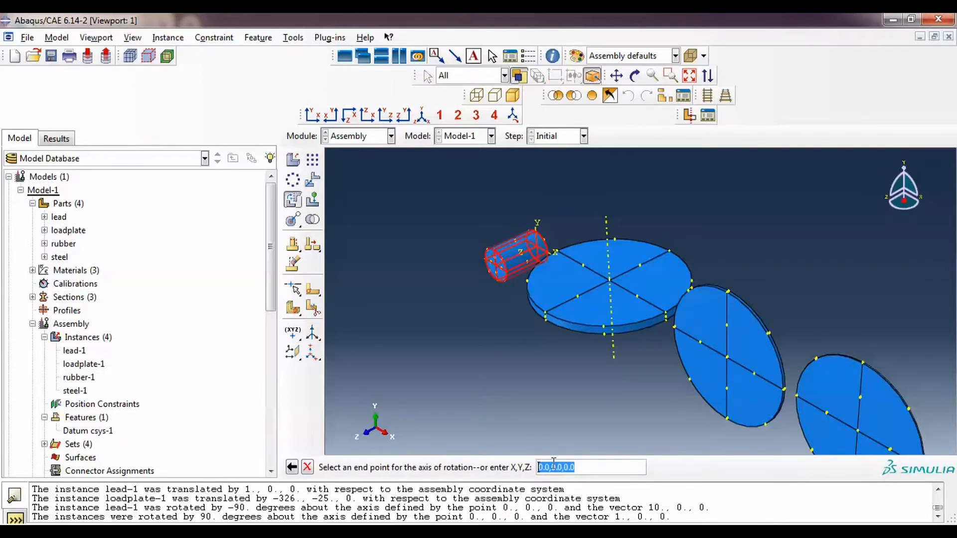
{"action": "left_click", "coordinate": [542, 467]}
{"action": "left_click_drag", "start_coordinate": [543, 468], "coordinate": [534, 468]}
{"action": "type", "text": "1"}
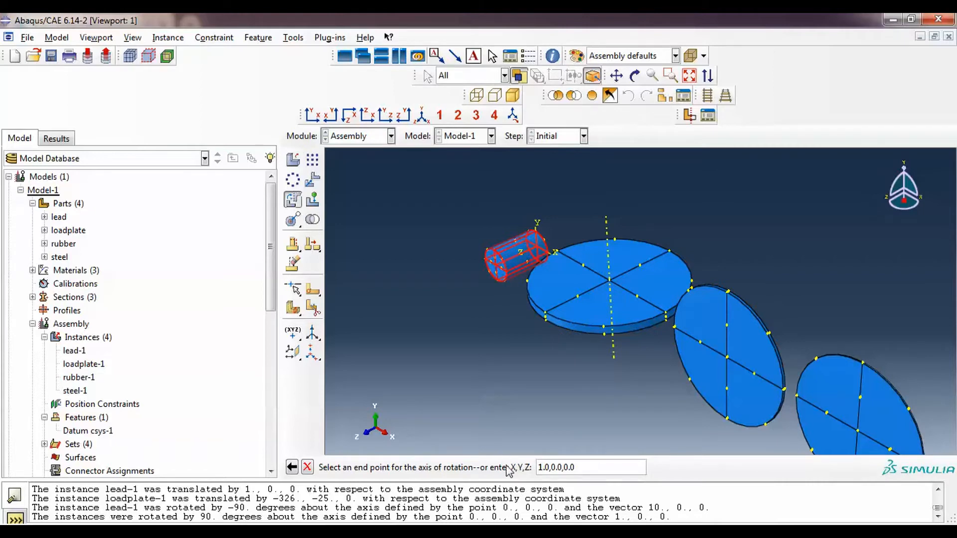
{"action": "key", "text": "Return"}
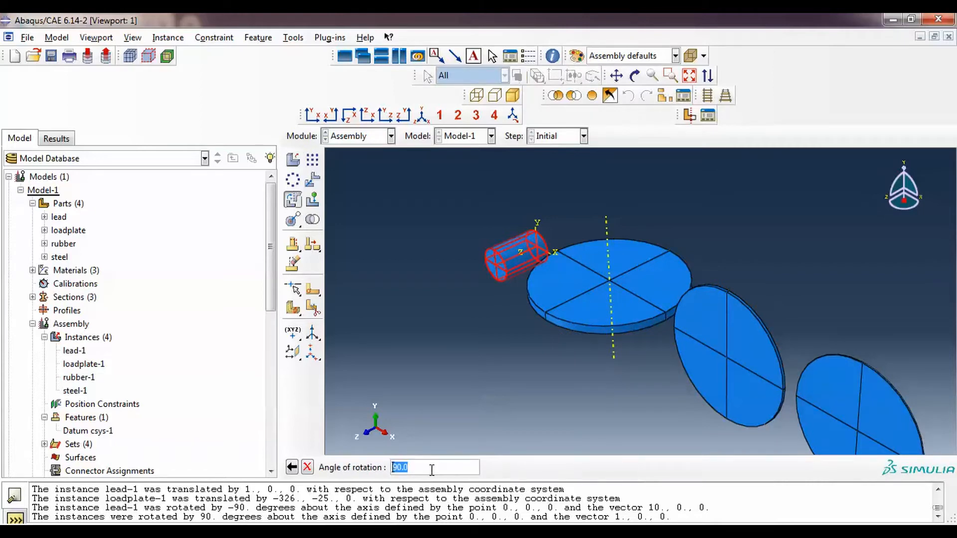
{"action": "left_click", "coordinate": [401, 469]}
{"action": "type", "text": "-"}
{"action": "key", "text": "Return"}
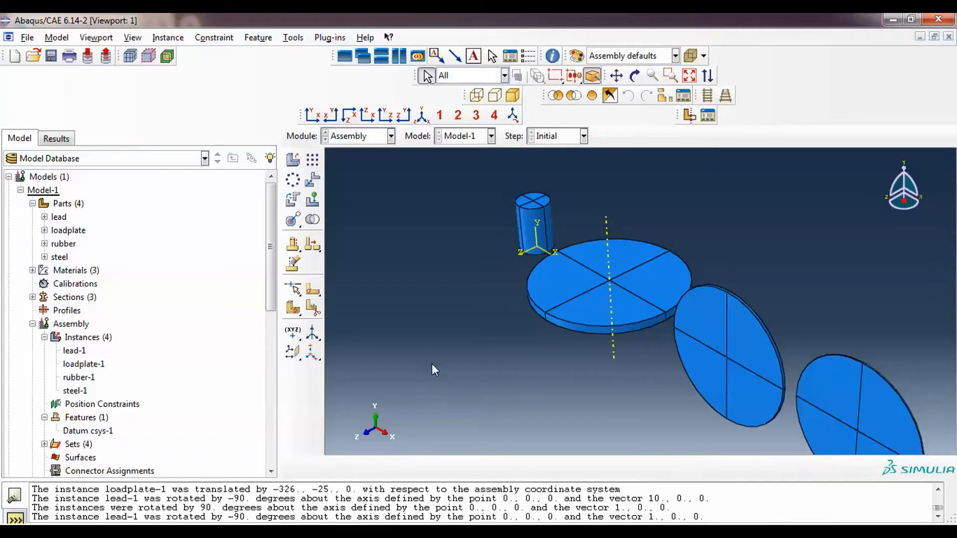
Translate the loadplate instance from the centre of its top face to the origin at 0,0,0.
{"action": "left_click", "coordinate": [312, 180]}
{"action": "left_click", "coordinate": [609, 318]}
{"action": "left_click", "coordinate": [451, 467]}
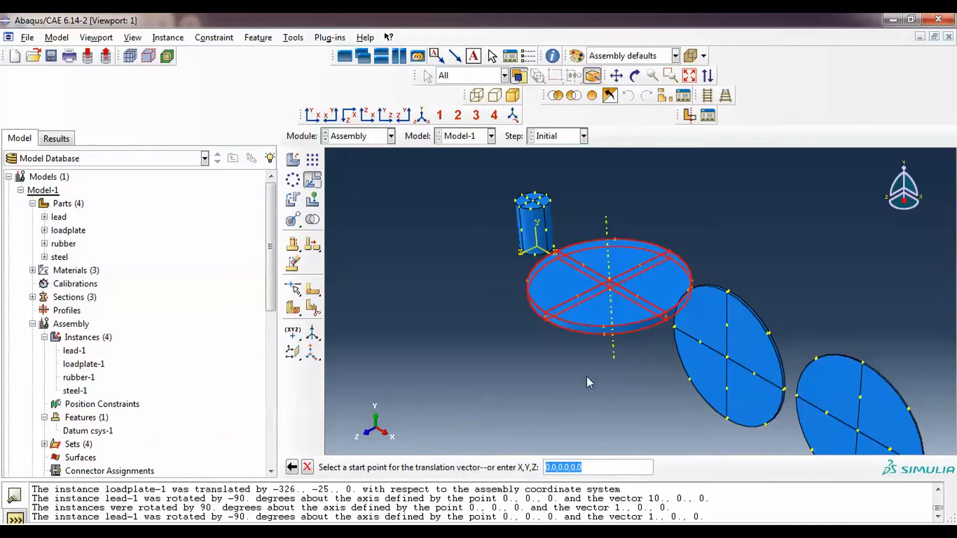
{"action": "scroll", "coordinate": [621, 270], "scroll_direction": "down", "scroll_amount": 5}
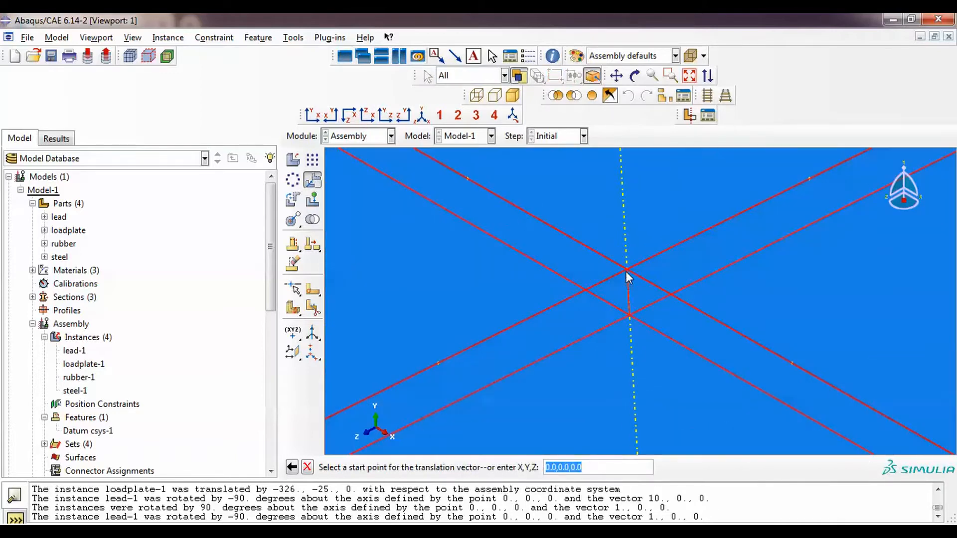
{"action": "left_click", "coordinate": [626, 270]}
{"action": "middle_click", "coordinate": [596, 391]}
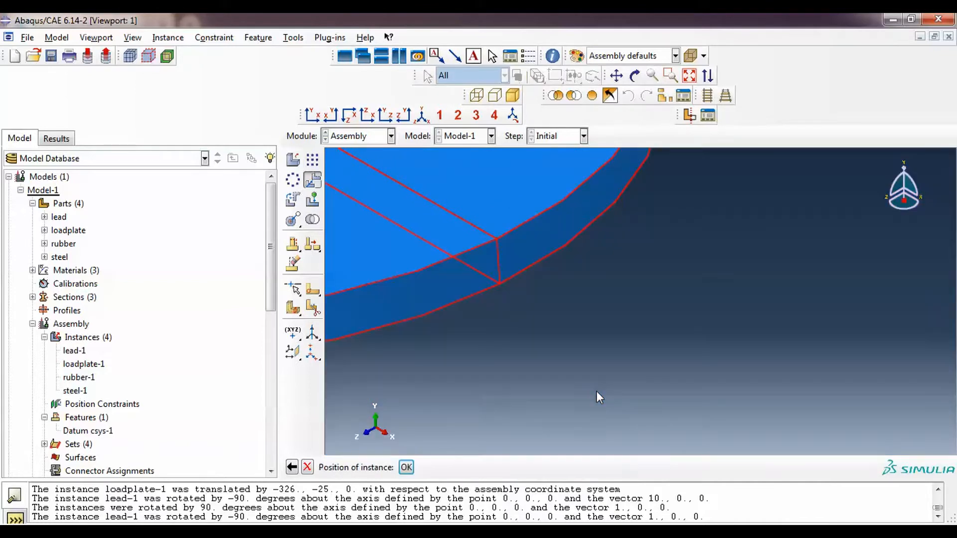
{"action": "middle_click", "coordinate": [596, 390]}
{"action": "scroll", "coordinate": [596, 391], "scroll_direction": "down", "scroll_amount": 4}
{"action": "scroll", "coordinate": [589, 301], "scroll_direction": "up", "scroll_amount": 6}
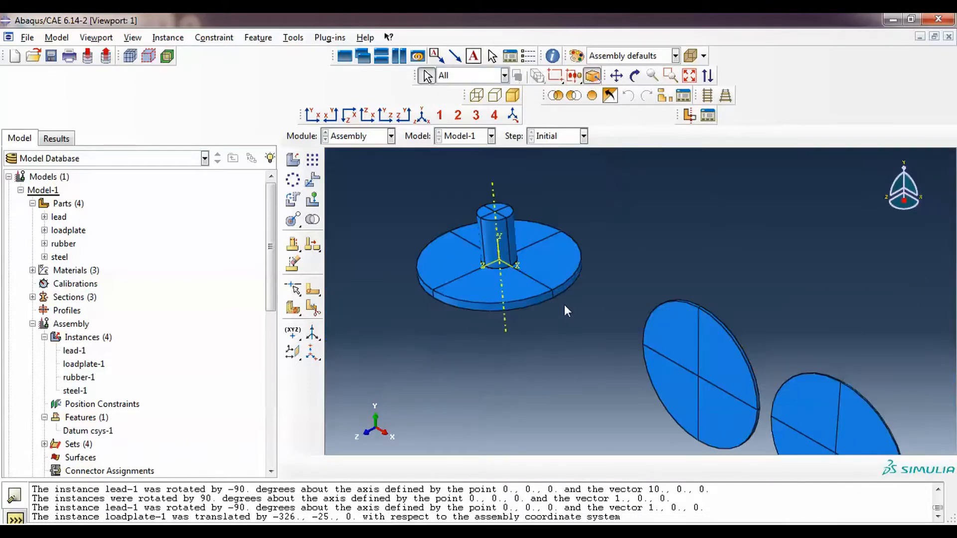
Rotate the rubber and steel instances together by 90 degrees about the axis from 0,0,0 to 1,0,0.
{"action": "scroll", "coordinate": [552, 316], "scroll_direction": "down", "scroll_amount": 3}
{"action": "scroll", "coordinate": [552, 316], "scroll_direction": "down", "scroll_amount": 4}
{"action": "scroll", "coordinate": [558, 307], "scroll_direction": "up", "scroll_amount": 8}
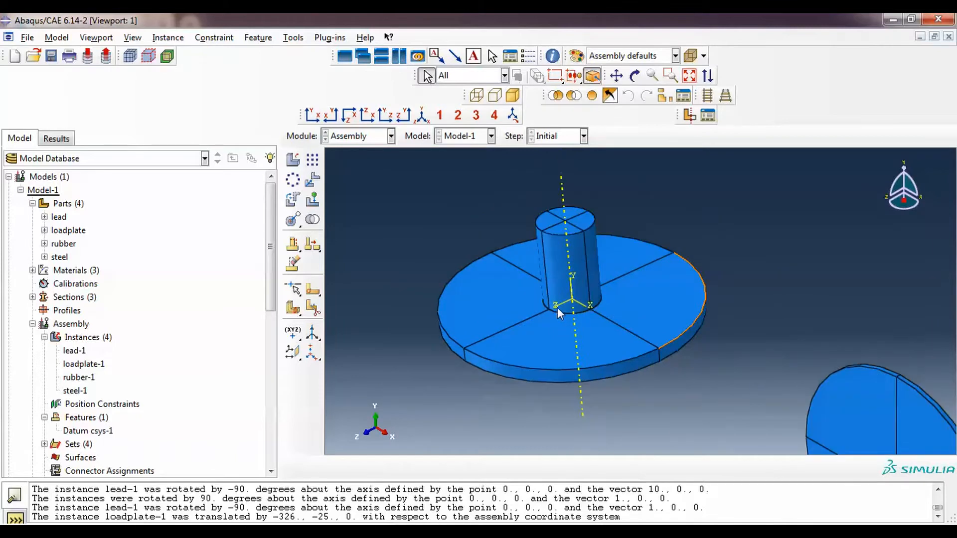
{"action": "scroll", "coordinate": [716, 362], "scroll_direction": "down", "scroll_amount": 3}
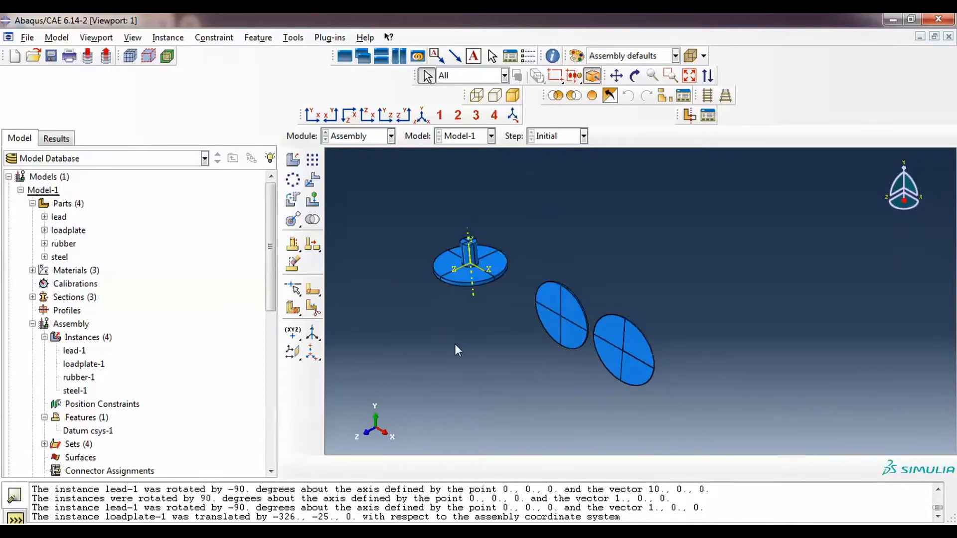
{"action": "scroll", "coordinate": [464, 339], "scroll_direction": "down", "scroll_amount": 1}
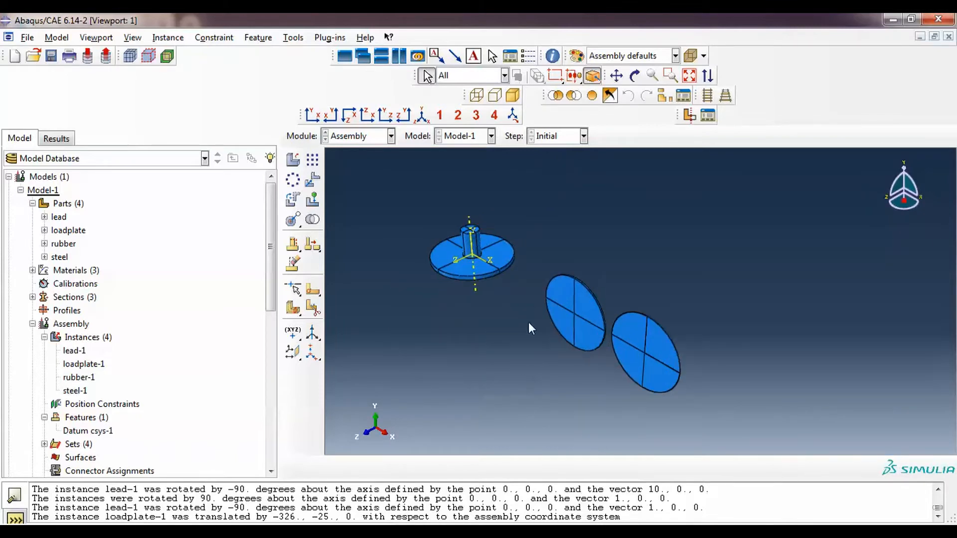
{"action": "left_click", "coordinate": [294, 201]}
{"action": "left_click_drag", "start_coordinate": [660, 281], "coordinate": [463, 424]}
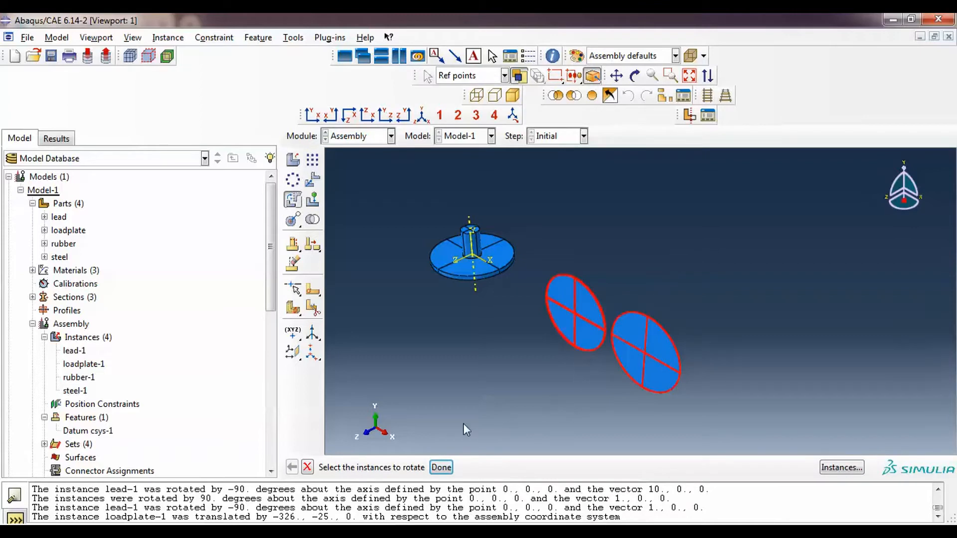
{"action": "left_click", "coordinate": [441, 467]}
{"action": "key", "text": "Return"}
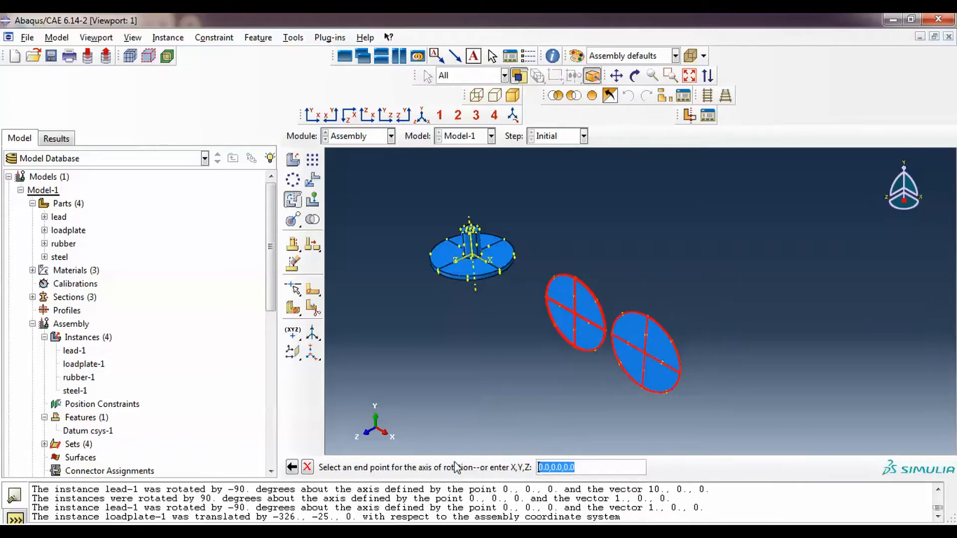
{"action": "left_click", "coordinate": [541, 467]}
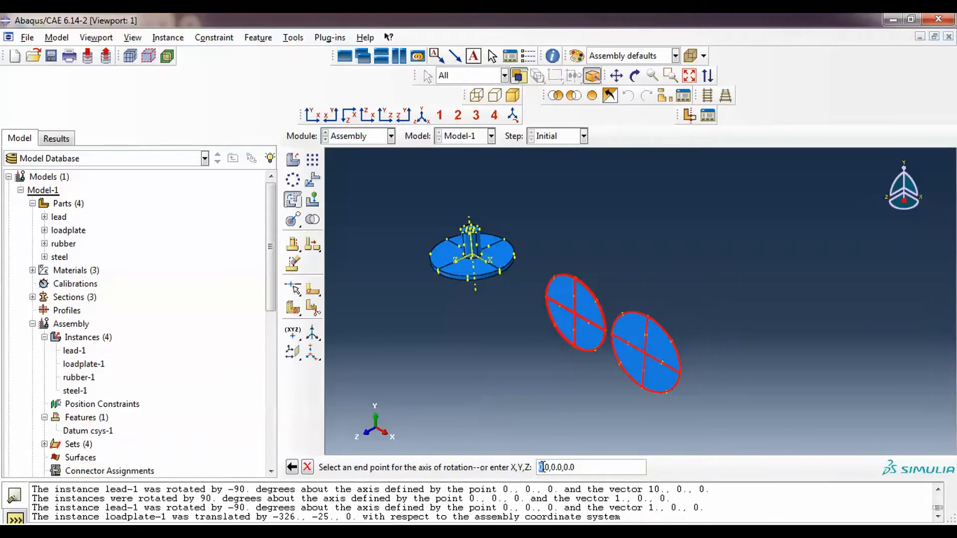
{"action": "key", "text": "Return"}
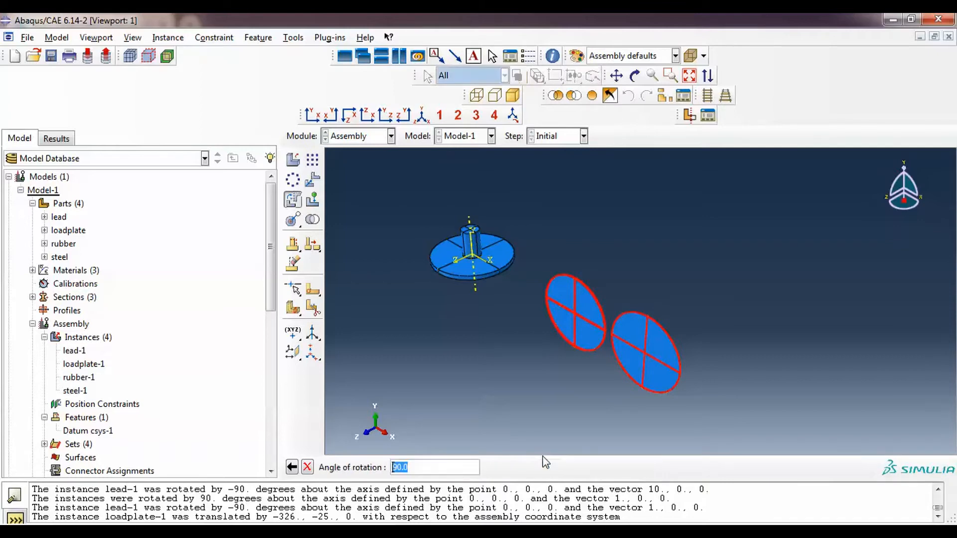
{"action": "key", "text": "Return"}
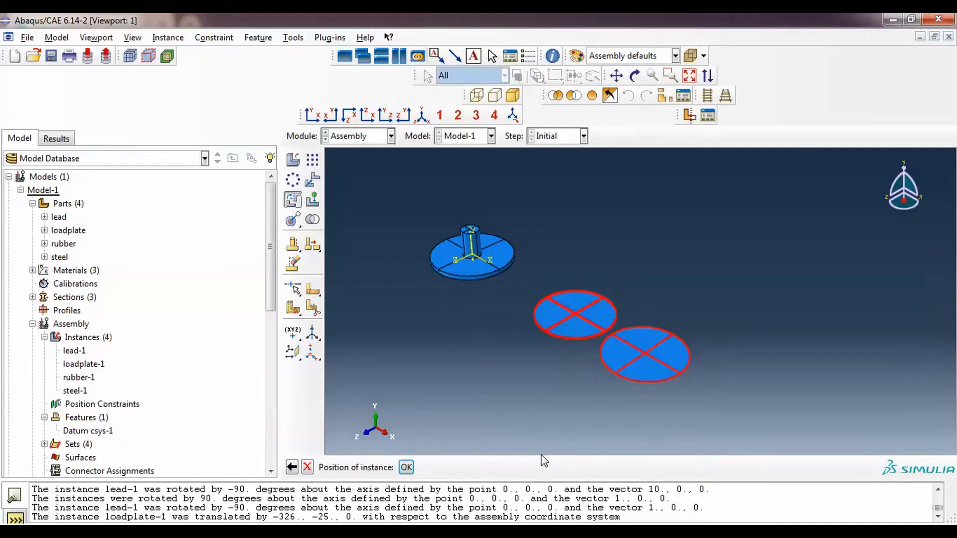
{"action": "key", "text": "Return"}
Add a face-to-face constraint from the rubber's underside to the loadplate's top face, with the direction flipped and a distance of 0.0.
{"action": "scroll", "coordinate": [568, 374], "scroll_direction": "up", "scroll_amount": 1}
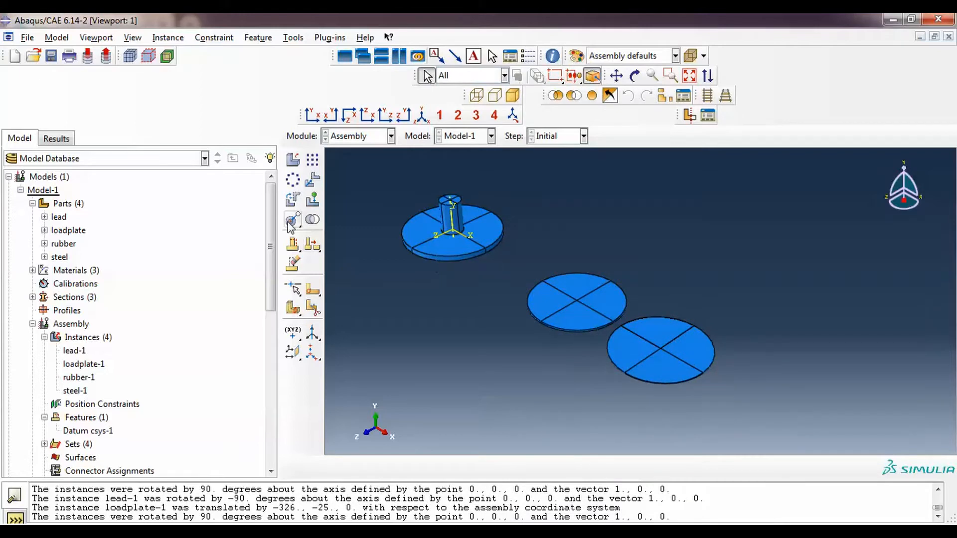
{"action": "left_click_drag", "start_coordinate": [294, 223], "coordinate": [337, 221]}
{"action": "left_click_drag", "start_coordinate": [539, 345], "coordinate": [563, 270], "text": "ctrl+alt"}
{"action": "left_click", "coordinate": [558, 272]}
{"action": "left_click_drag", "start_coordinate": [643, 248], "coordinate": [623, 234], "text": "ctrl+alt"}
{"action": "left_click", "coordinate": [428, 225]}
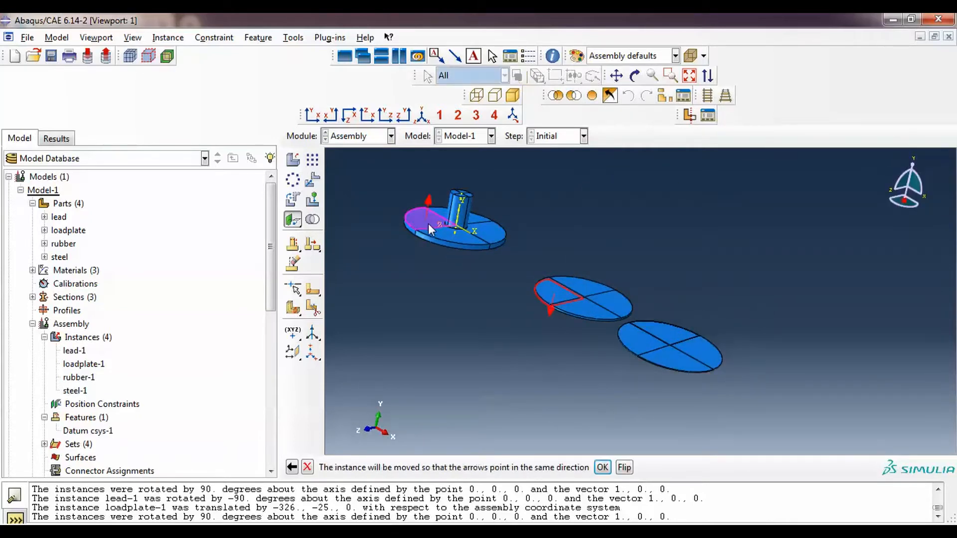
{"action": "left_click", "coordinate": [624, 467]}
{"action": "left_click", "coordinate": [602, 468]}
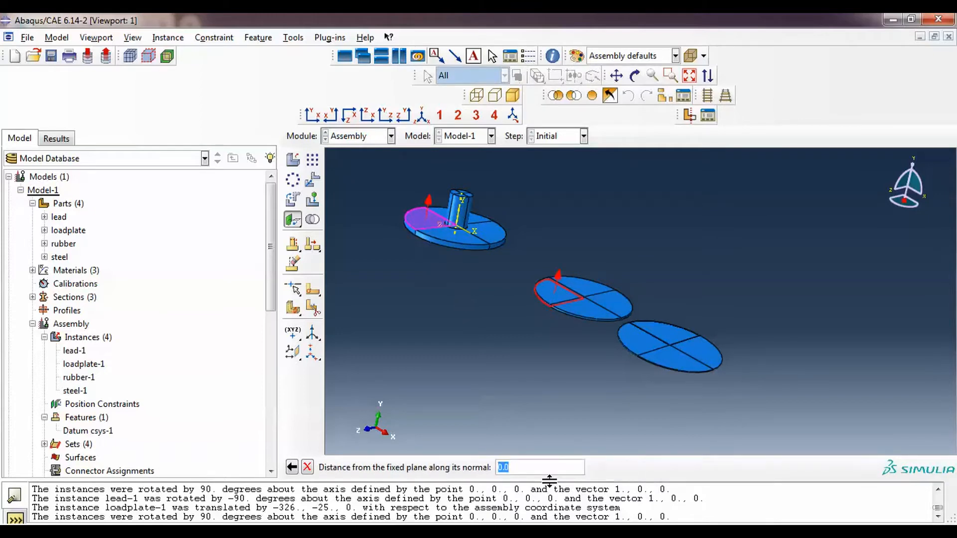
{"action": "key", "text": "Return"}
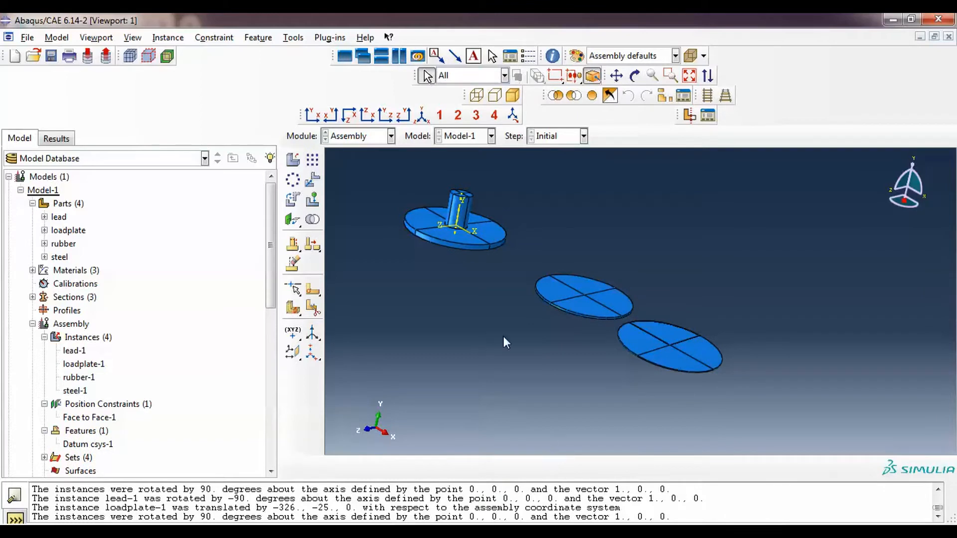
Constrain the steel disc's underside face to face with the rubber's top face, flipping the direction and using a distance of 0.0.
{"action": "left_click", "coordinate": [293, 219]}
{"action": "left_click_drag", "start_coordinate": [668, 341], "coordinate": [683, 233], "text": "ctrl+alt"}
{"action": "left_click_drag", "start_coordinate": [626, 225], "coordinate": [584, 301], "text": "ctrl+alt"}
{"action": "left_click", "coordinate": [584, 301]}
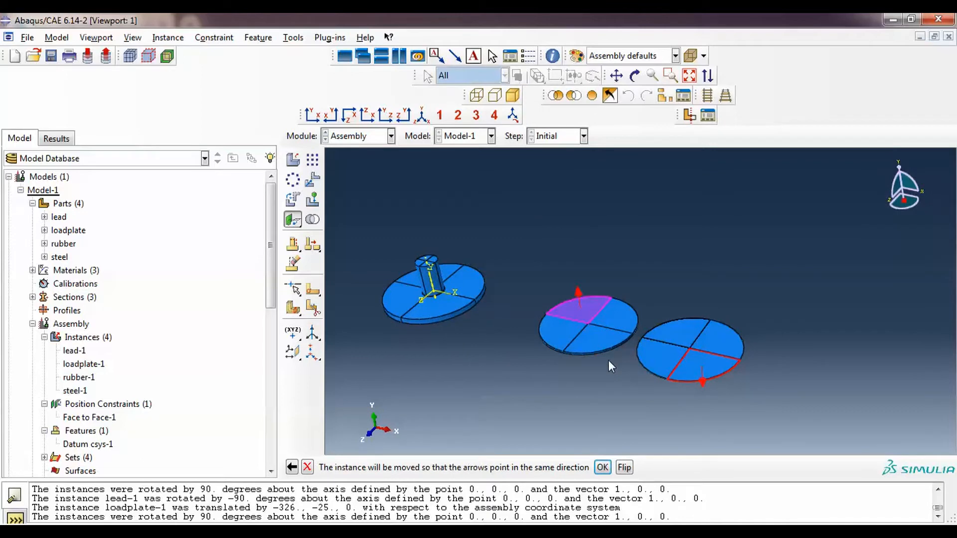
{"action": "left_click", "coordinate": [624, 467]}
{"action": "scroll", "coordinate": [671, 357], "scroll_direction": "up", "scroll_amount": 2}
{"action": "scroll", "coordinate": [648, 349], "scroll_direction": "up", "scroll_amount": 1}
{"action": "left_click_drag", "start_coordinate": [628, 348], "coordinate": [590, 274], "text": "ctrl+alt"}
{"action": "scroll", "coordinate": [593, 271], "scroll_direction": "up", "scroll_amount": 1}
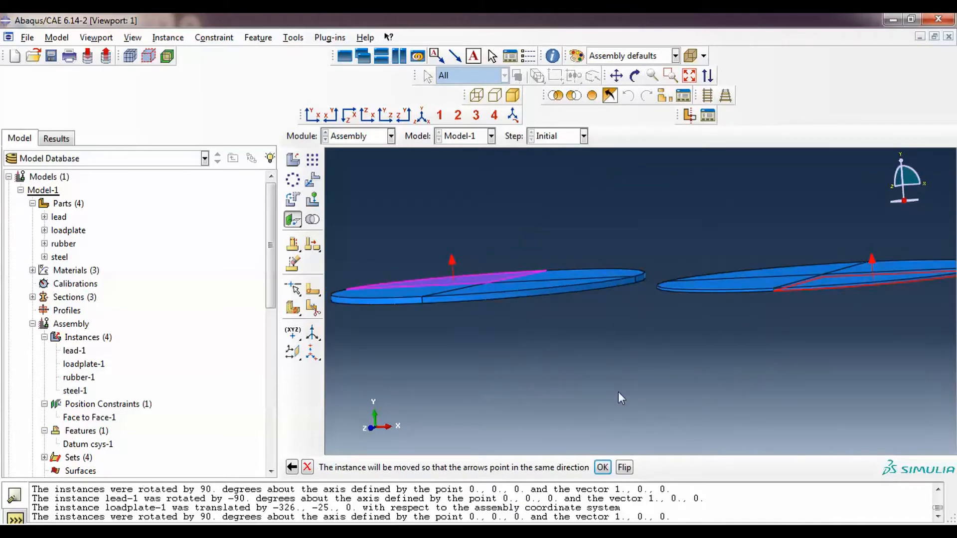
{"action": "left_click", "coordinate": [602, 467]}
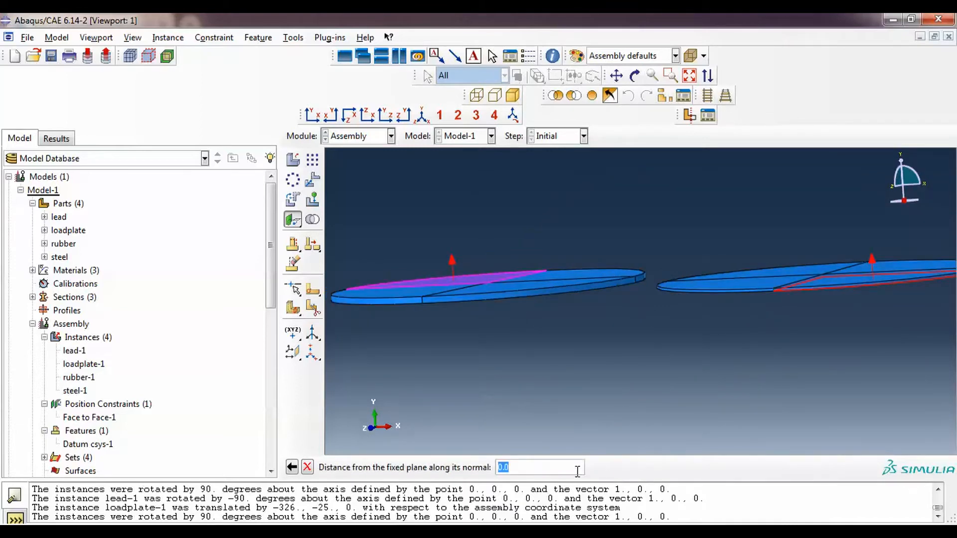
{"action": "key", "text": "Return"}
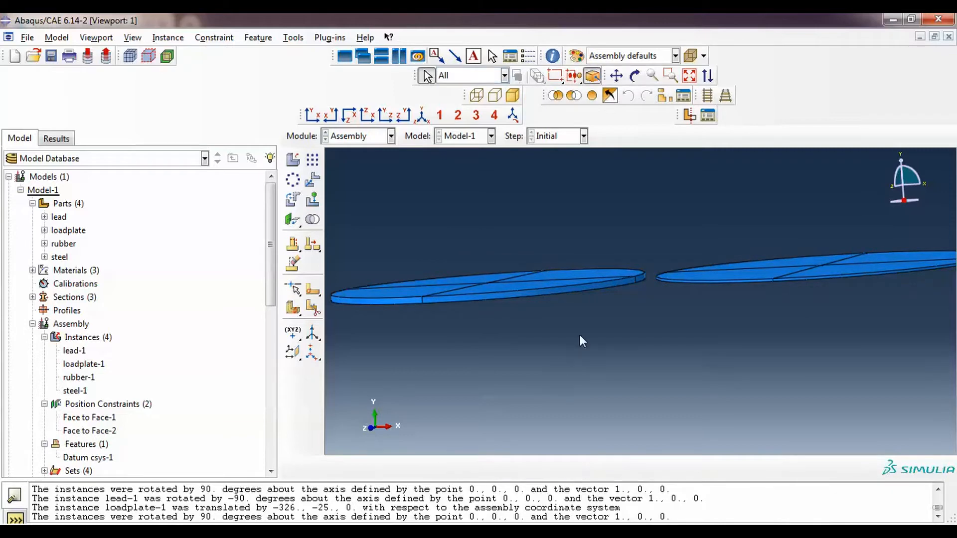
Add a coaxial constraint that aligns the rubber's outer cylindrical face with the loadplate's outer cylindrical face.
{"action": "left_click_drag", "start_coordinate": [600, 304], "coordinate": [580, 331], "text": "ctrl+alt"}
{"action": "scroll", "coordinate": [576, 333], "scroll_direction": "down", "scroll_amount": 5}
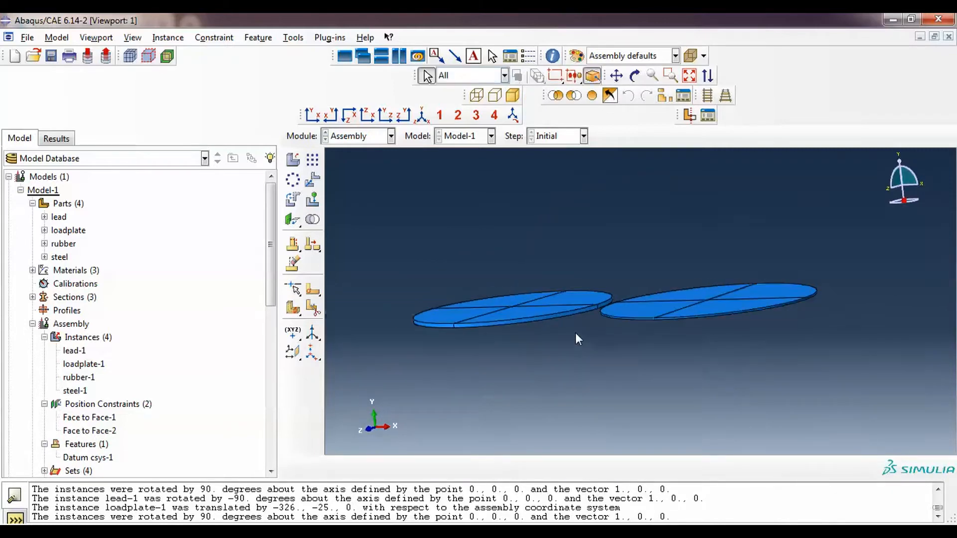
{"action": "left_click_drag", "start_coordinate": [626, 306], "coordinate": [592, 334], "text": "ctrl+alt"}
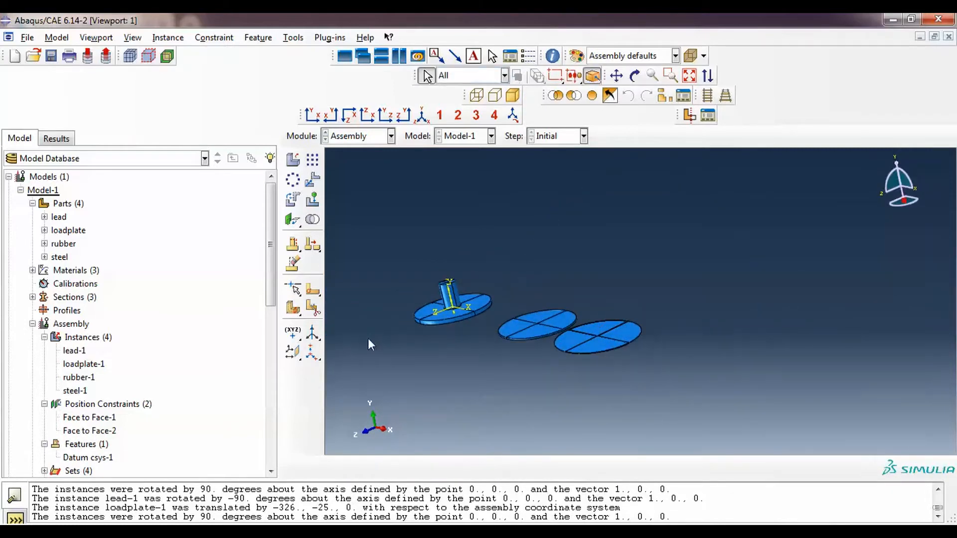
{"action": "scroll", "coordinate": [369, 338], "scroll_direction": "up", "scroll_amount": 3}
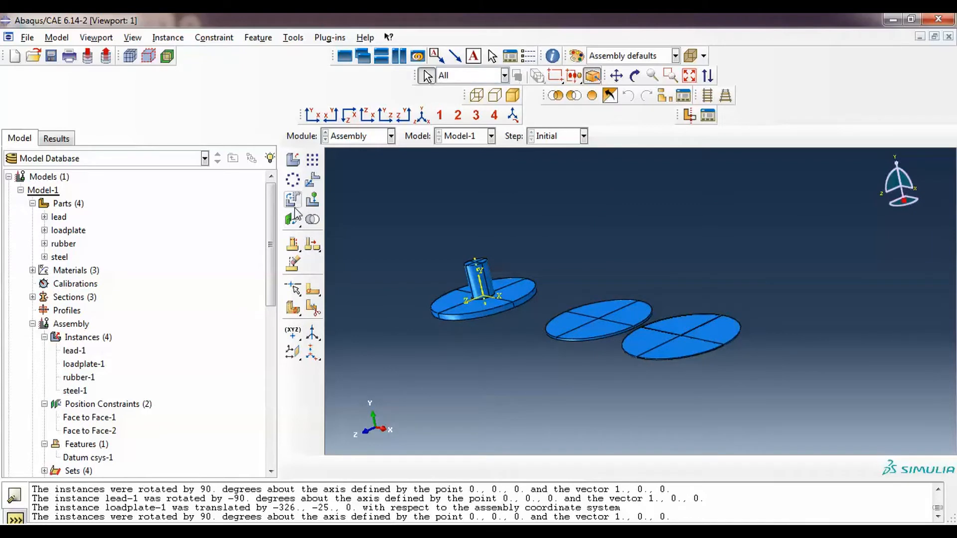
{"action": "left_click_drag", "start_coordinate": [294, 224], "coordinate": [385, 226]}
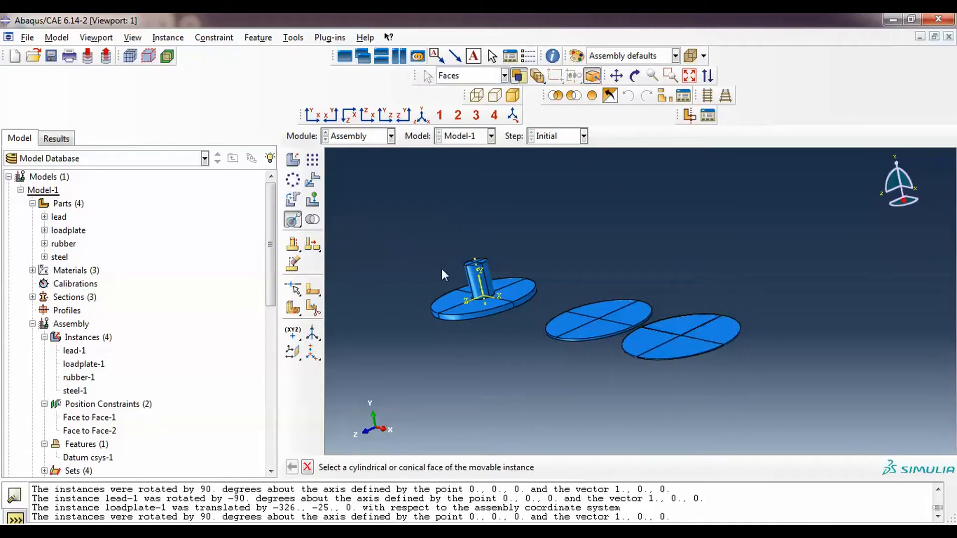
{"action": "left_click", "coordinate": [605, 336]}
{"action": "left_click", "coordinate": [493, 315]}
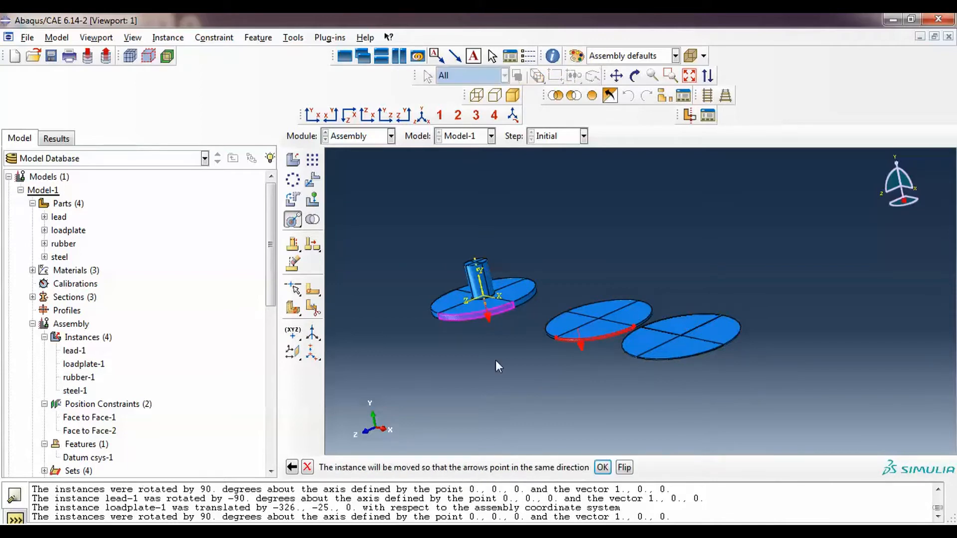
{"action": "left_click", "coordinate": [603, 468]}
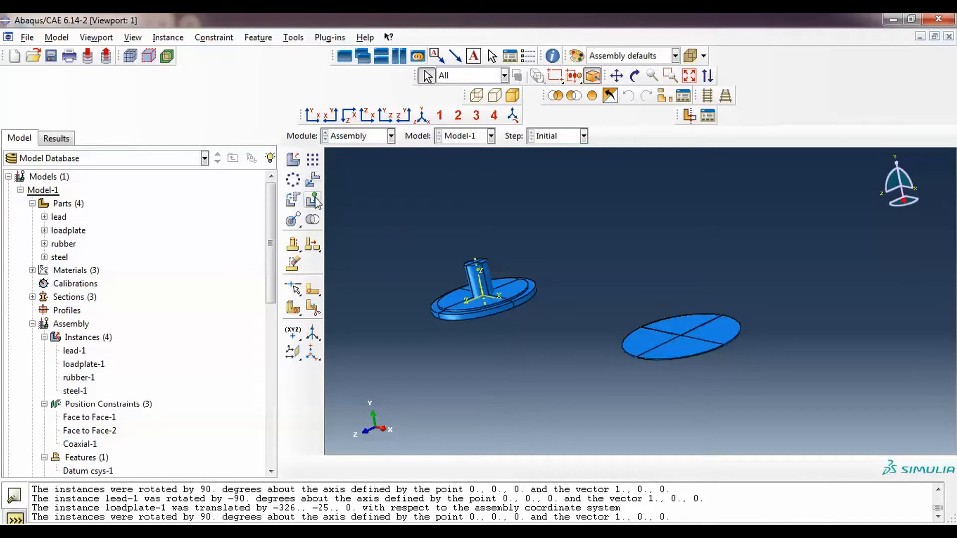
Add a coaxial constraint that aligns the steel disc's outer cylindrical face with the loadplate's outer cylindrical face.
{"action": "left_click", "coordinate": [293, 219]}
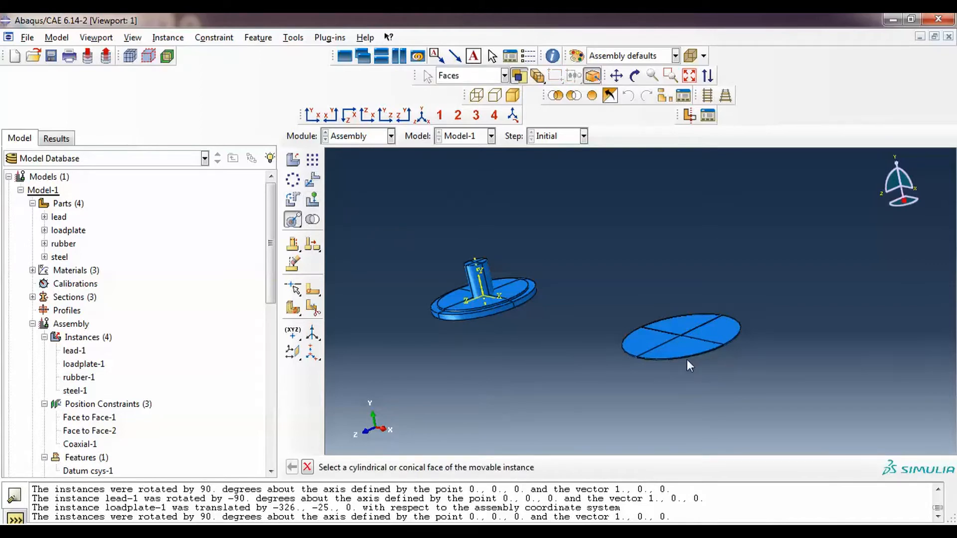
{"action": "left_click", "coordinate": [683, 356]}
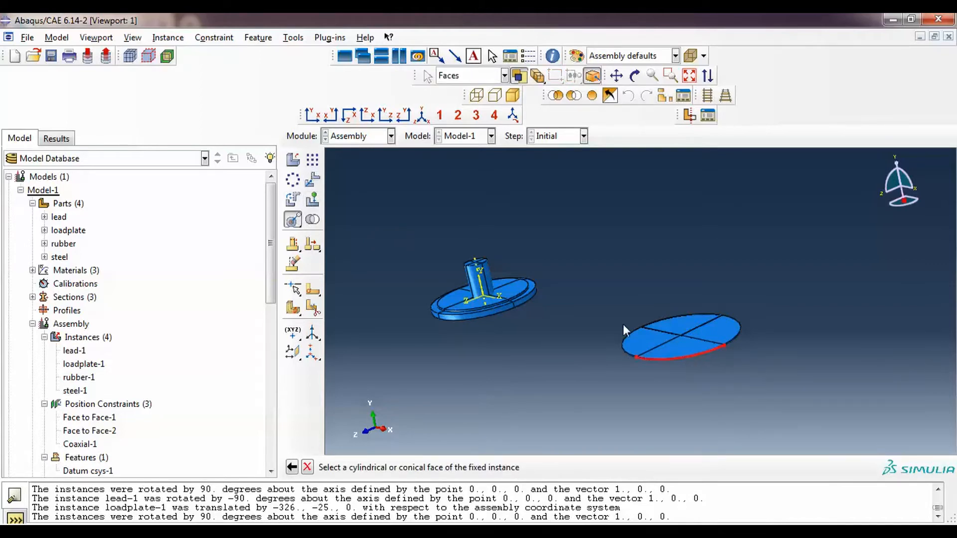
{"action": "left_click", "coordinate": [532, 302]}
{"action": "left_click", "coordinate": [604, 468]}
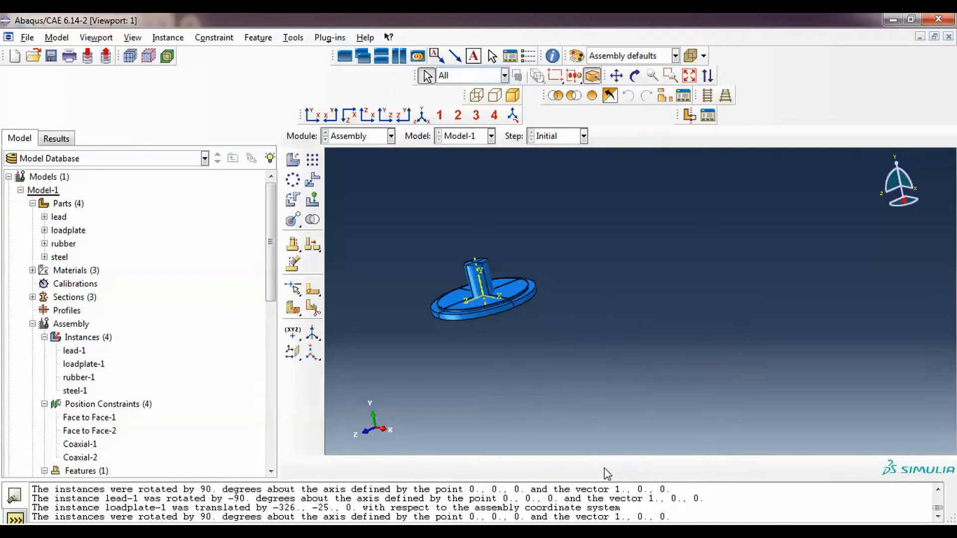
Set up a cut-geometry operation on instances with the new part named rub and the original instances suppressed.
{"action": "scroll", "coordinate": [464, 270], "scroll_direction": "down", "scroll_amount": 5}
{"action": "scroll", "coordinate": [471, 371], "scroll_direction": "down", "scroll_amount": 6}
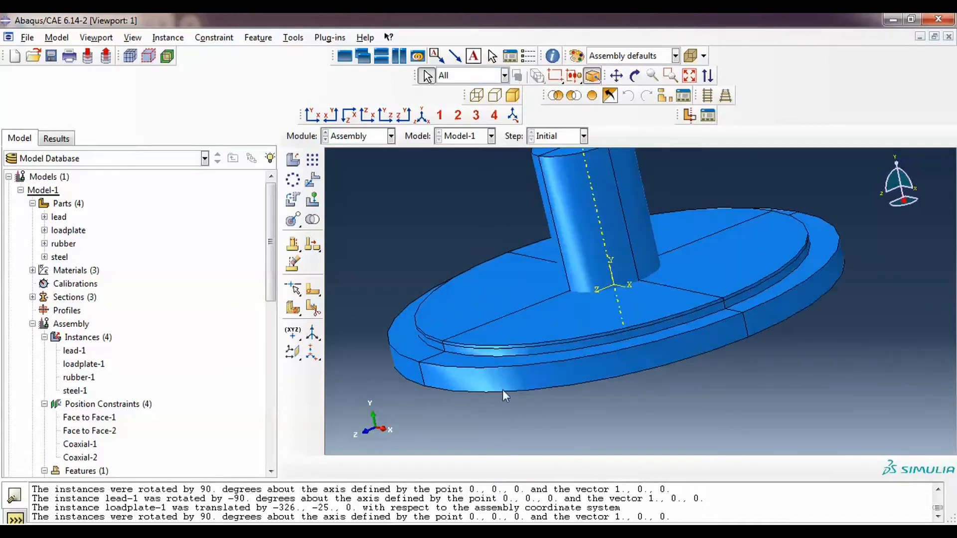
{"action": "scroll", "coordinate": [554, 326], "scroll_direction": "up", "scroll_amount": 2}
{"action": "scroll", "coordinate": [553, 320], "scroll_direction": "up", "scroll_amount": 5}
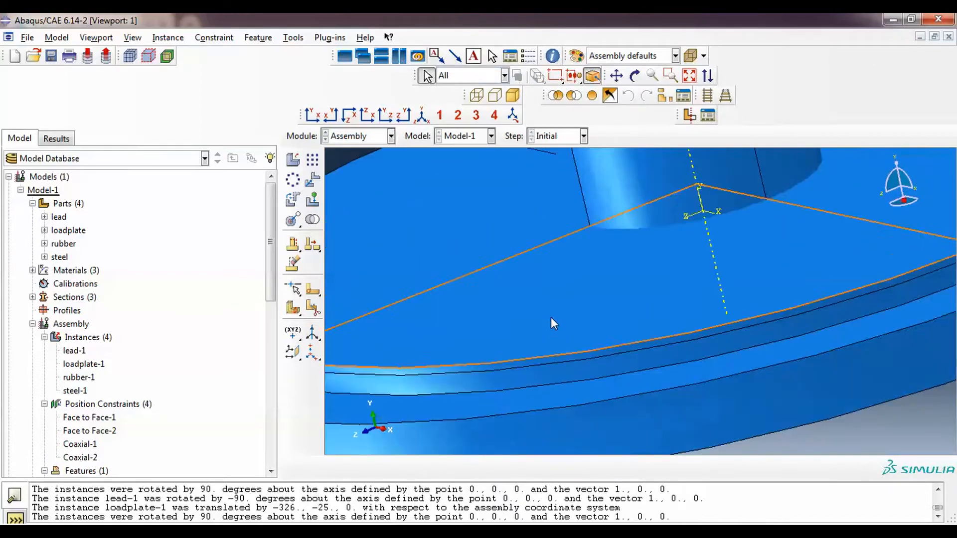
{"action": "scroll", "coordinate": [550, 317], "scroll_direction": "up", "scroll_amount": 2}
{"action": "left_click", "coordinate": [421, 115]}
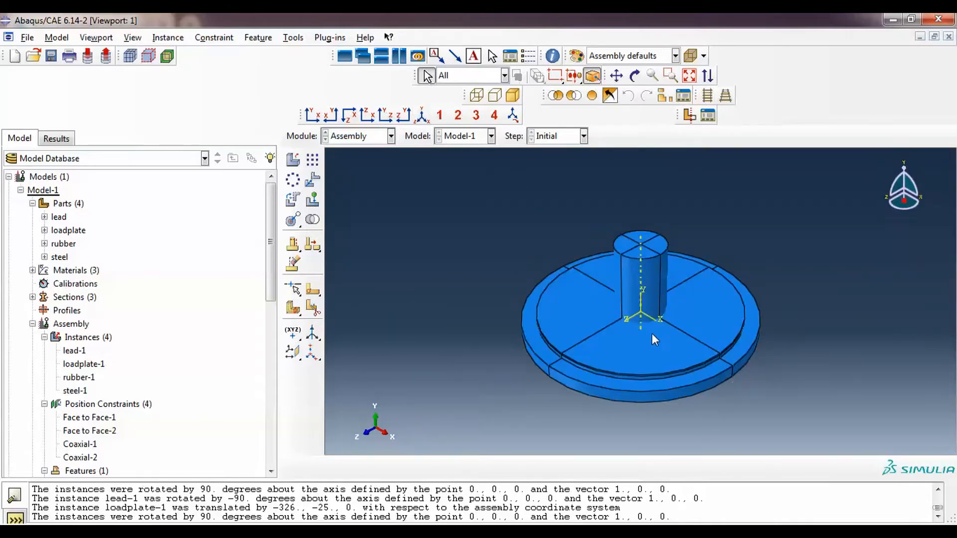
{"action": "left_click_drag", "start_coordinate": [652, 334], "coordinate": [658, 305], "text": "ctrl+alt"}
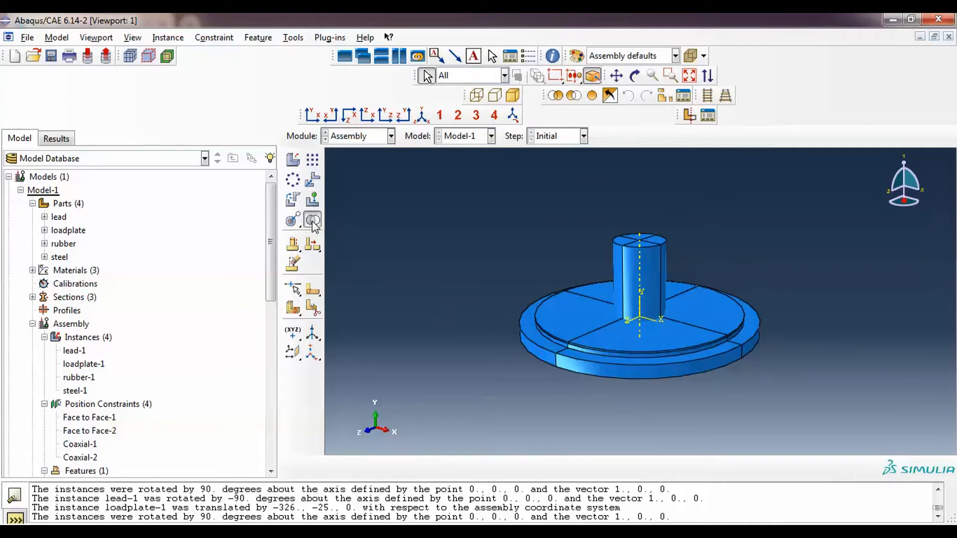
{"action": "left_click", "coordinate": [301, 244]}
{"action": "type", "text": "rub"}
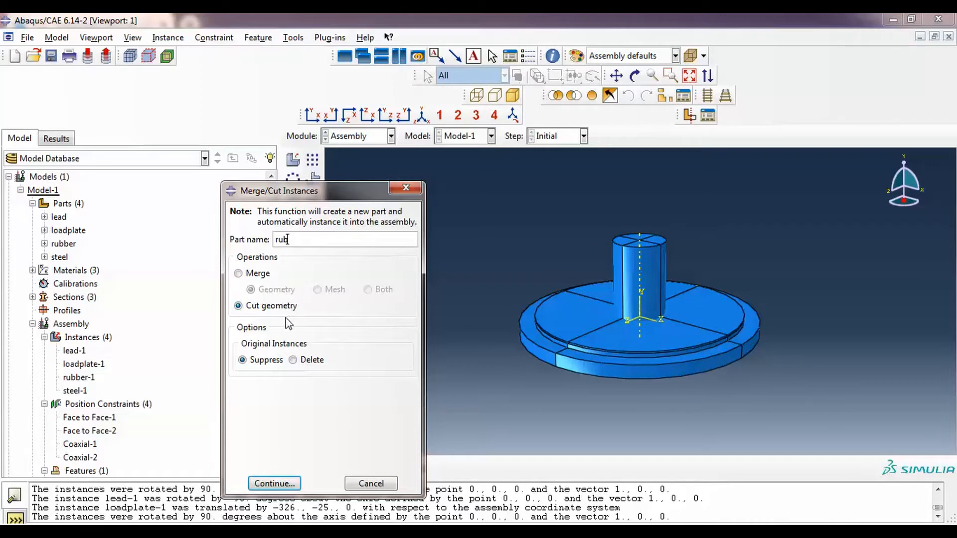
{"action": "left_click", "coordinate": [258, 273]}
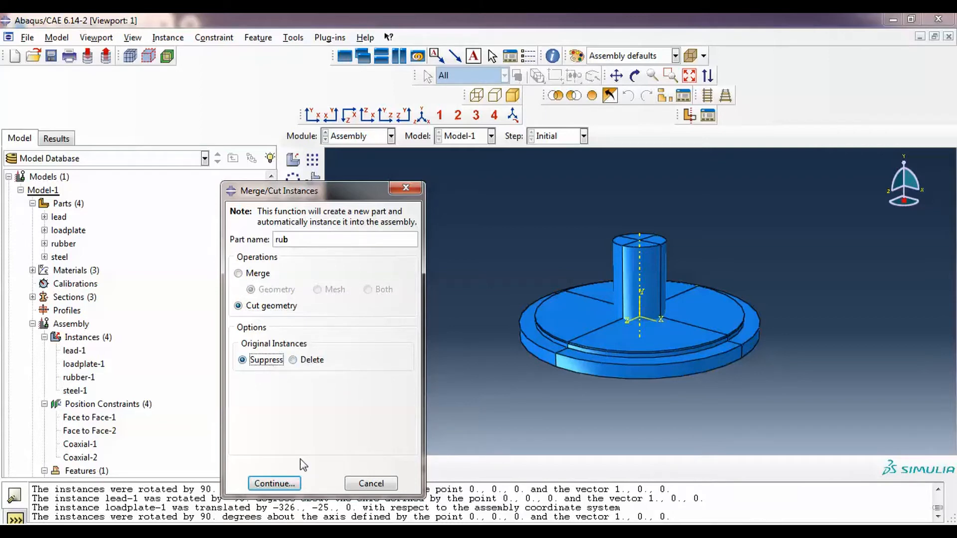
{"action": "left_click", "coordinate": [274, 484]}
{"action": "scroll", "coordinate": [543, 357], "scroll_direction": "down", "scroll_amount": 2}
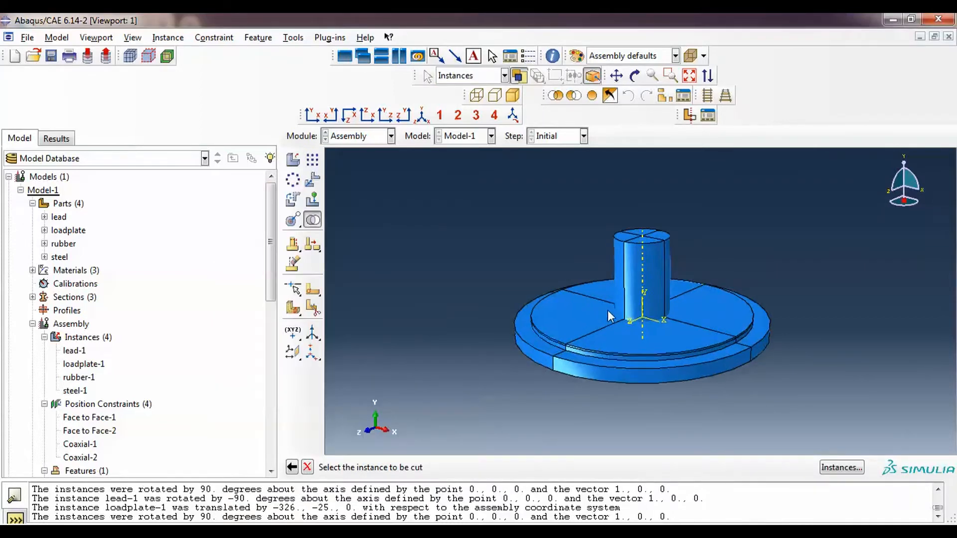
{"action": "left_click", "coordinate": [616, 372]}
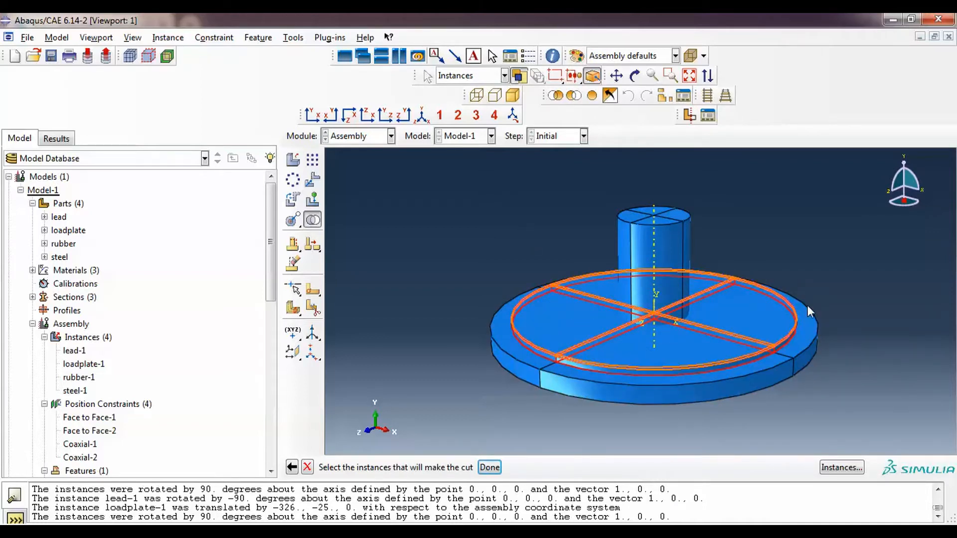
{"action": "left_click", "coordinate": [292, 467]}
{"action": "left_click", "coordinate": [292, 467]}
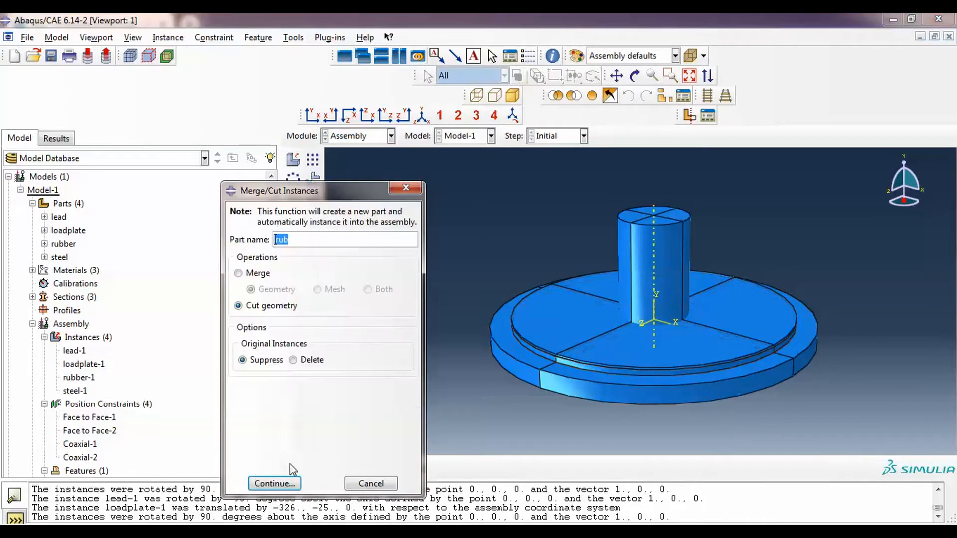
Cut the steel disc instance using the lead cylinder as the cutting instance.
{"action": "left_click", "coordinate": [267, 486]}
{"action": "left_click", "coordinate": [669, 350]}
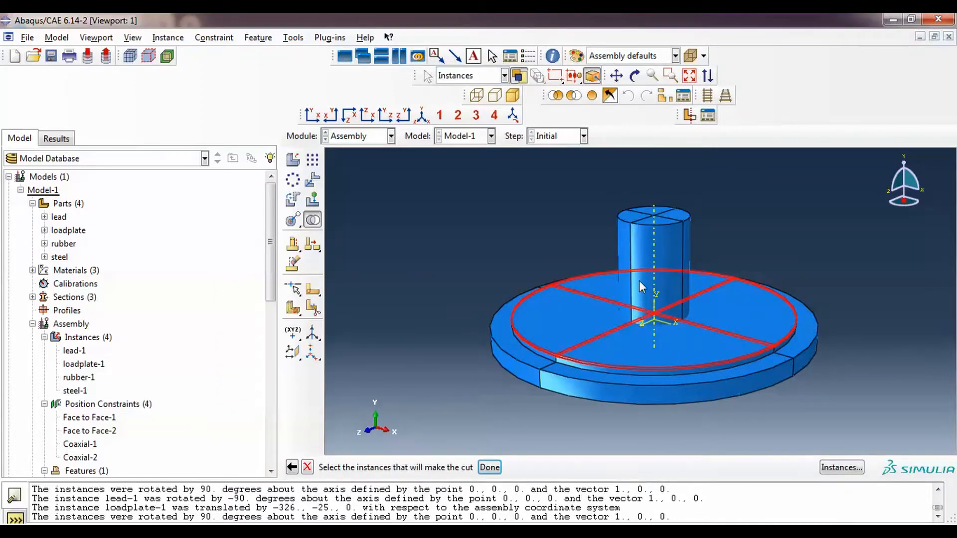
{"action": "scroll", "coordinate": [668, 241], "scroll_direction": "up", "scroll_amount": 1}
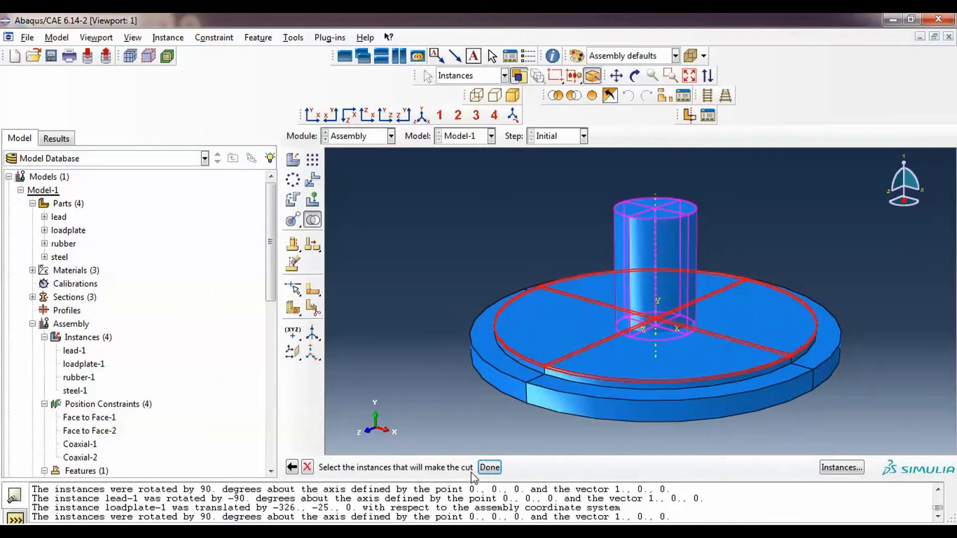
{"action": "left_click", "coordinate": [489, 468]}
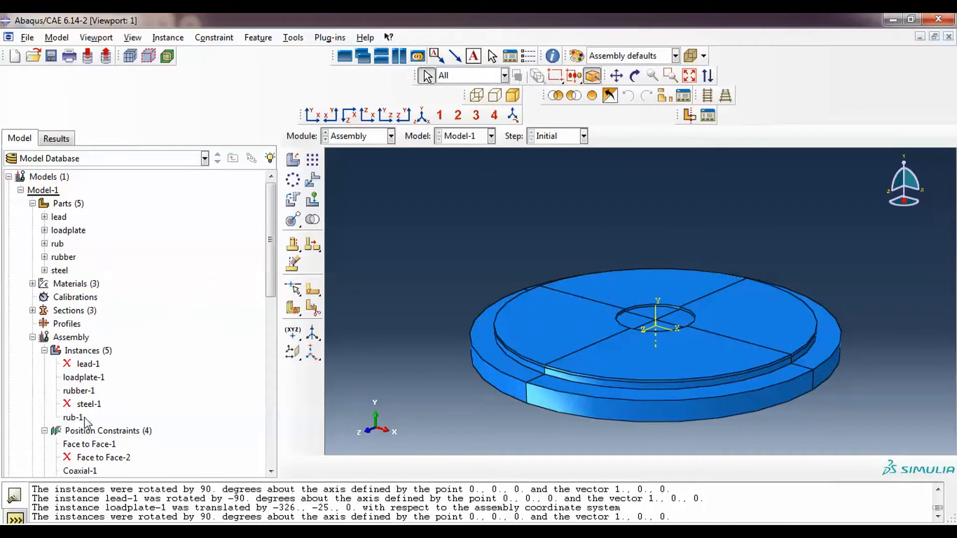
Resume the suppressed lead-1 instance in the assembly.
{"action": "scroll", "coordinate": [107, 376], "scroll_direction": "down", "scroll_amount": 1}
{"action": "scroll", "coordinate": [107, 376], "scroll_direction": "down", "scroll_amount": 2}
{"action": "right_click", "coordinate": [82, 324]}
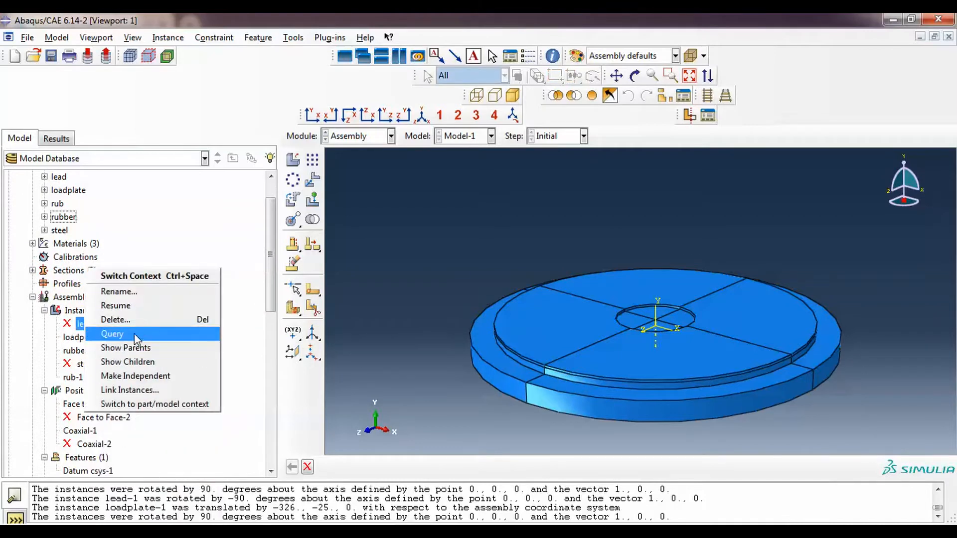
{"action": "left_click", "coordinate": [116, 306]}
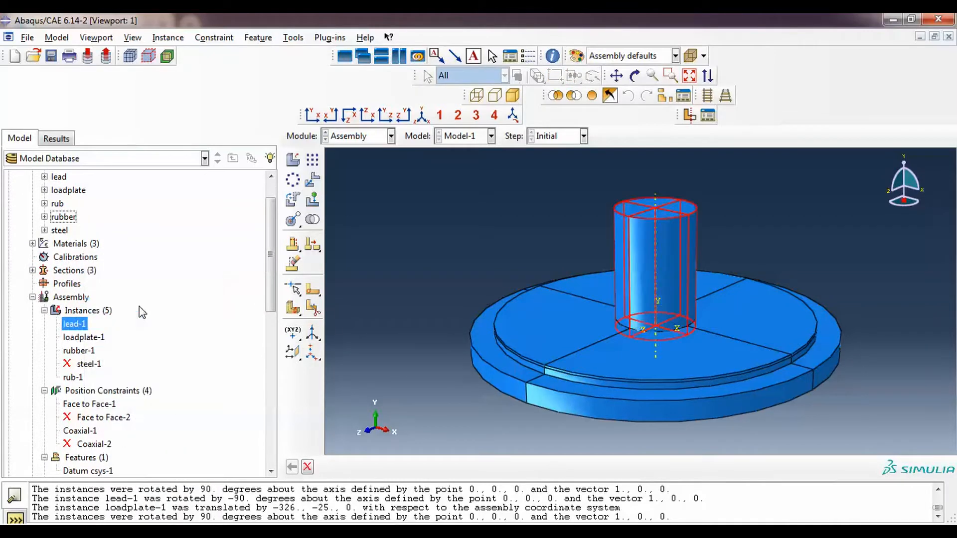
Rename the cut disc instance rub-1 to steel.
{"action": "left_click", "coordinate": [94, 366]}
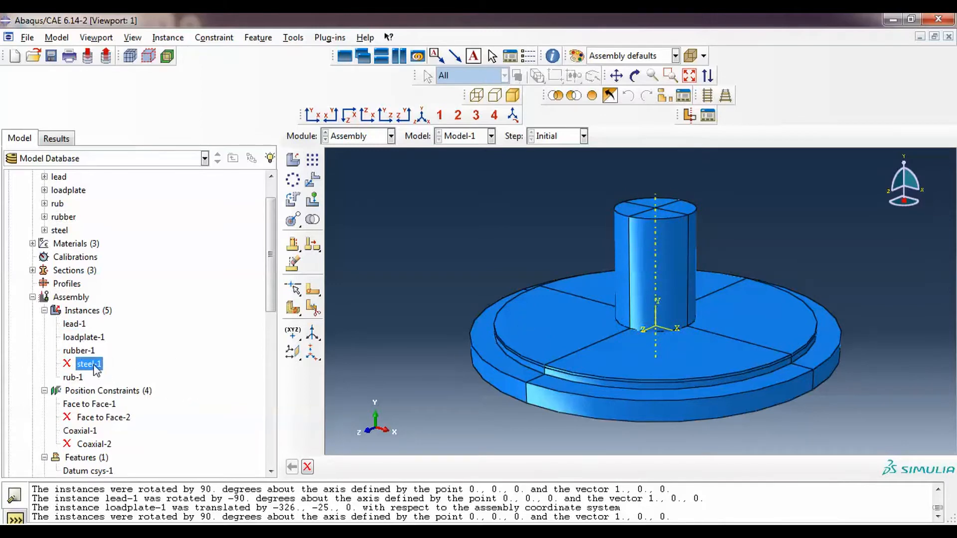
{"action": "left_click", "coordinate": [79, 378]}
{"action": "right_click", "coordinate": [79, 382]}
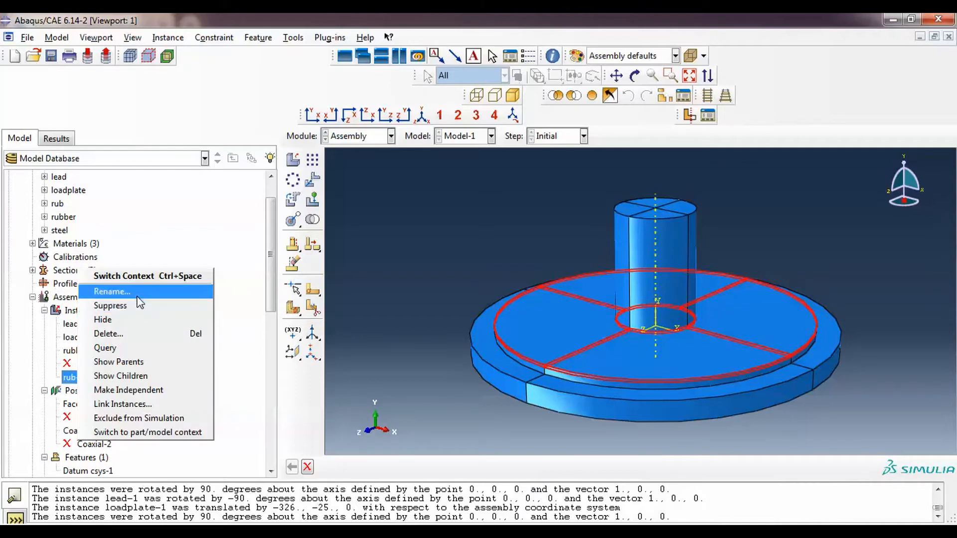
{"action": "left_click", "coordinate": [113, 291]}
{"action": "type", "text": "steel"}
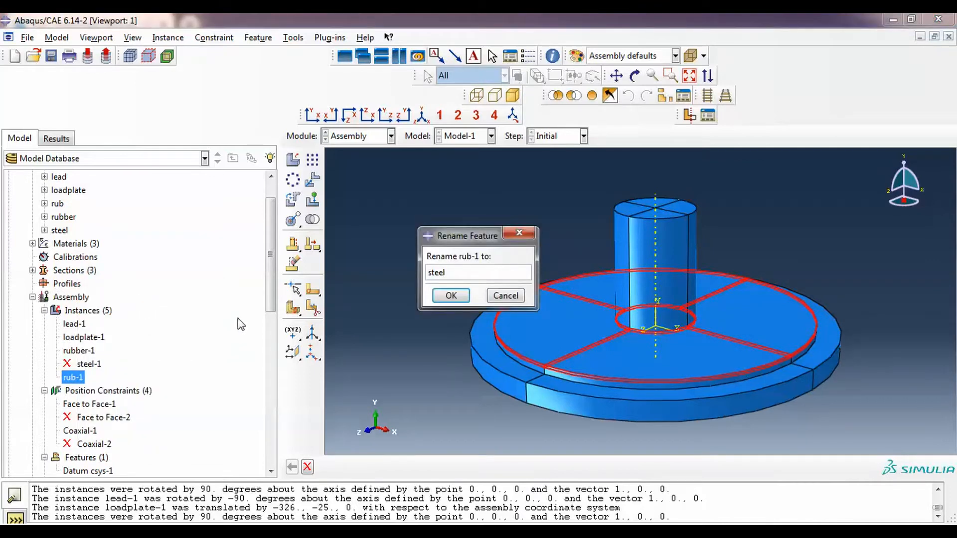
{"action": "left_click", "coordinate": [450, 296]}
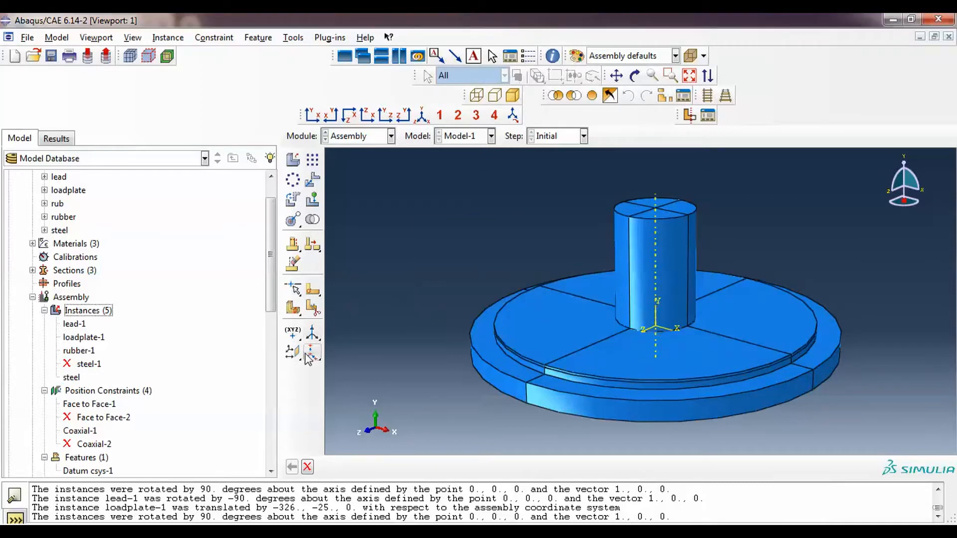
Delete the suppressed original steel-1 instance from the assembly.
{"action": "left_click", "coordinate": [88, 367]}
{"action": "key", "text": "Delete"}
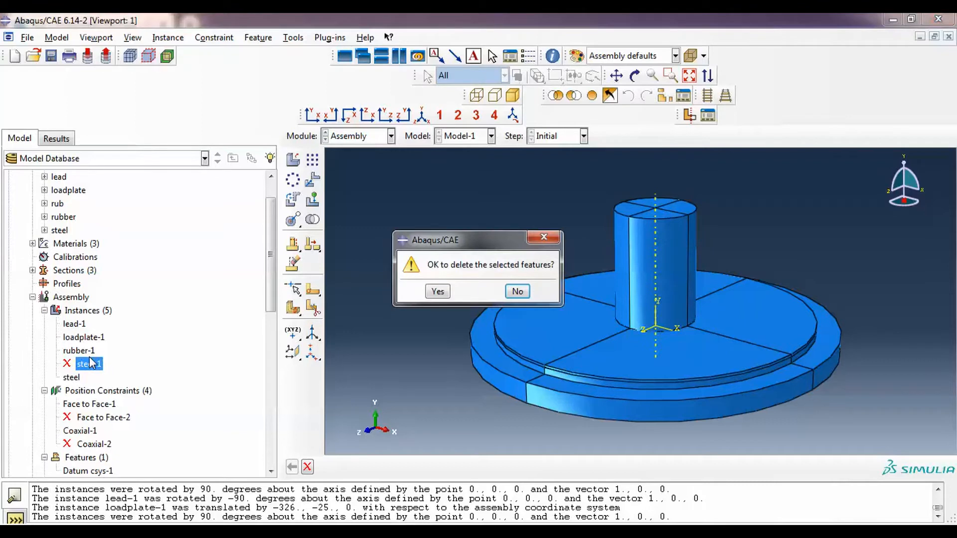
{"action": "key", "text": "Tab"}
{"action": "key", "text": "Return"}
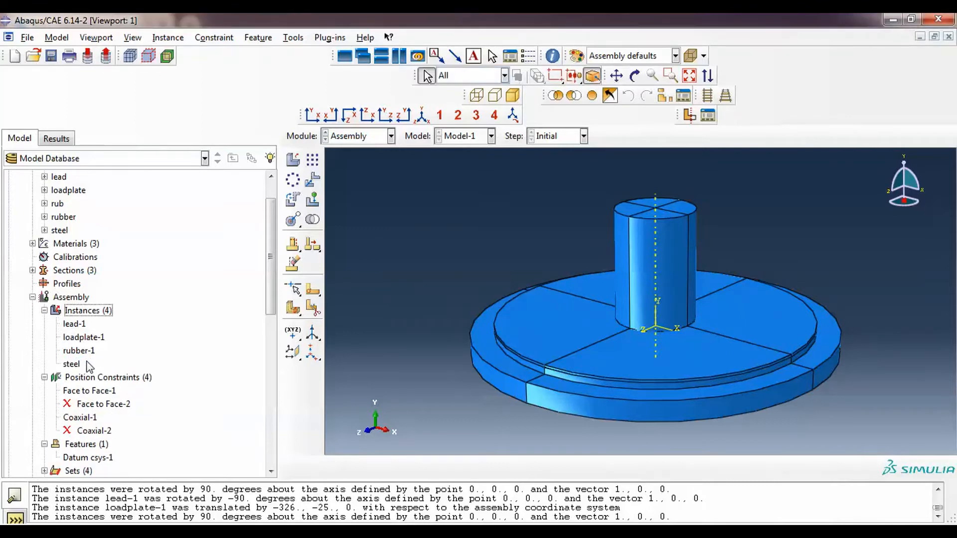
Delete the suppressed position constraints Face to Face-2 and Coaxial-2.
{"action": "left_click", "coordinate": [95, 405]}
{"action": "key", "text": "Delete"}
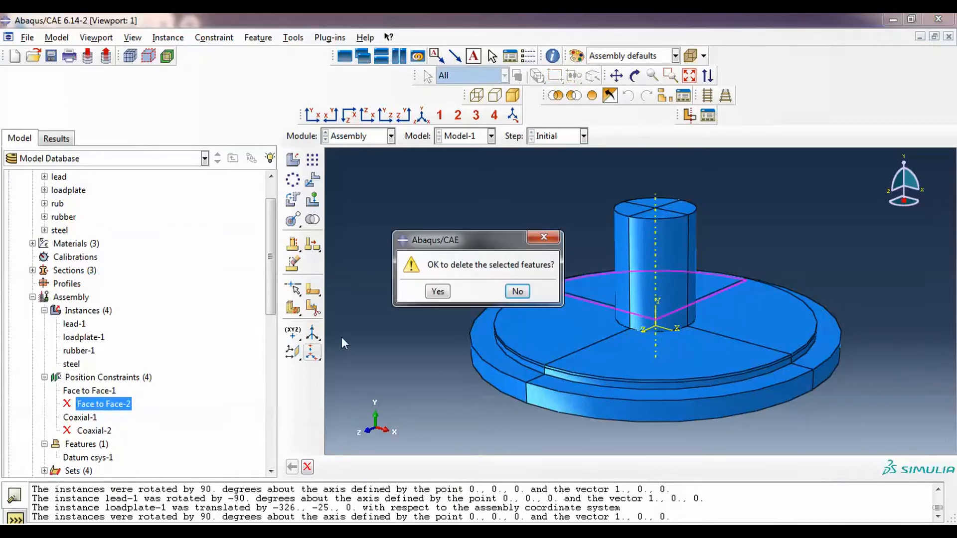
{"action": "left_click", "coordinate": [438, 291]}
{"action": "left_click", "coordinate": [97, 417]}
{"action": "key", "text": "Delete"}
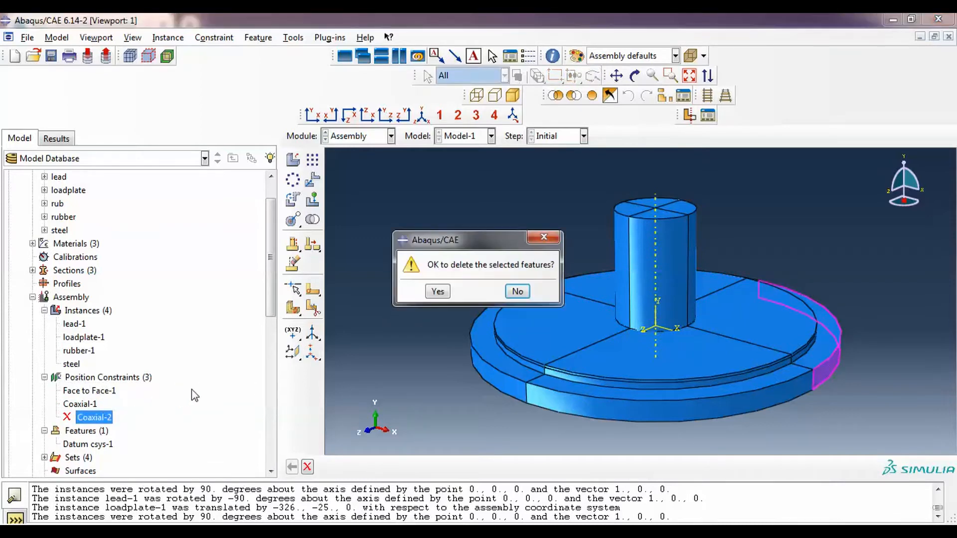
{"action": "left_click", "coordinate": [437, 291]}
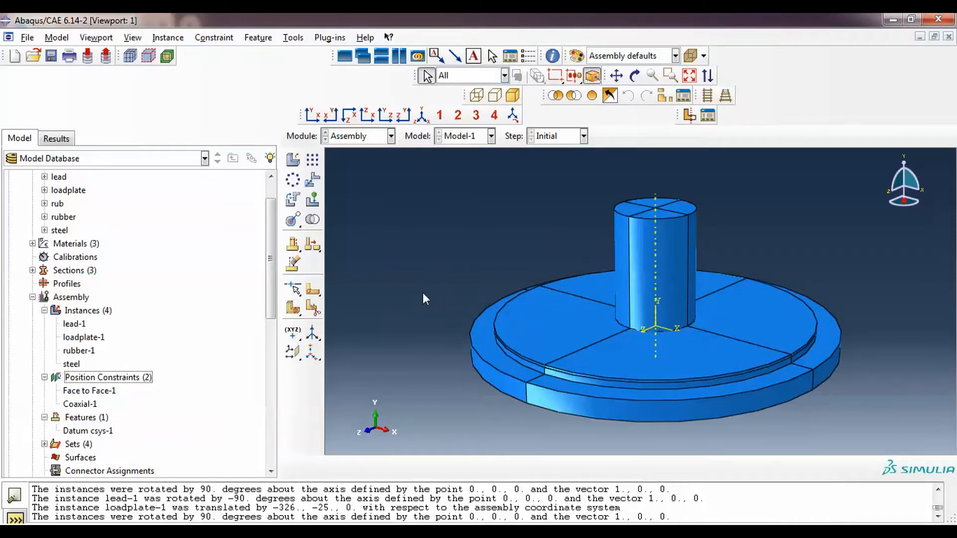
Try to set up another cut-geometry operation on instances with the new part named rub.
{"action": "left_click", "coordinate": [587, 379]}
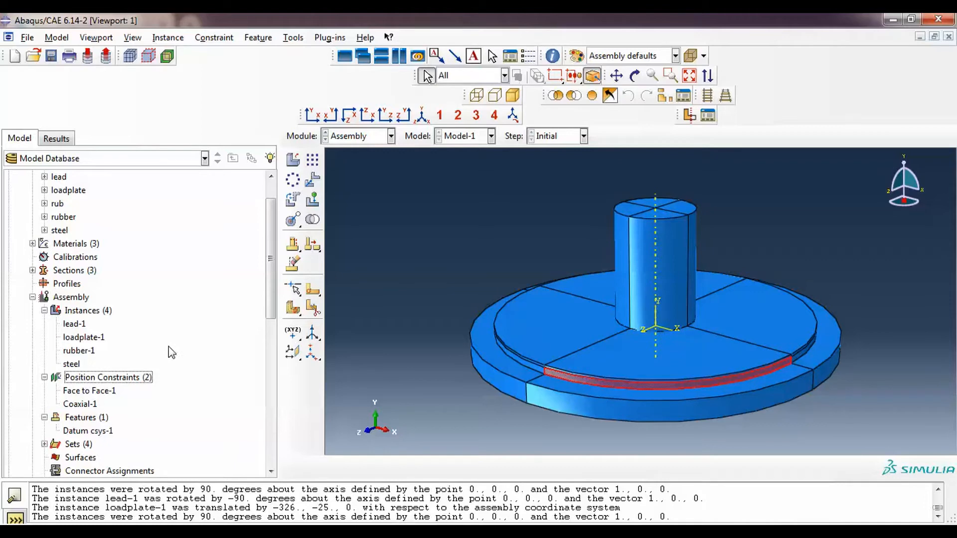
{"action": "left_click", "coordinate": [290, 222]}
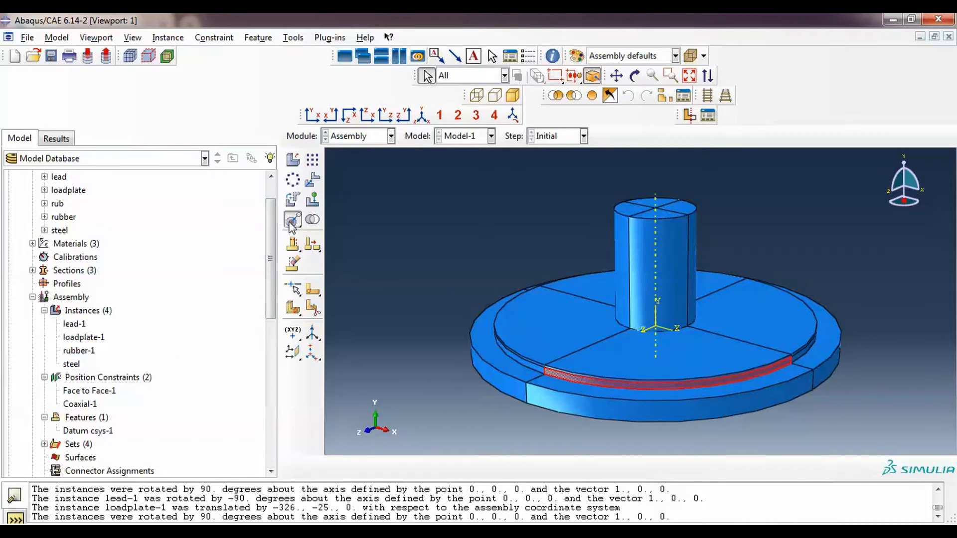
{"action": "left_click", "coordinate": [289, 223]}
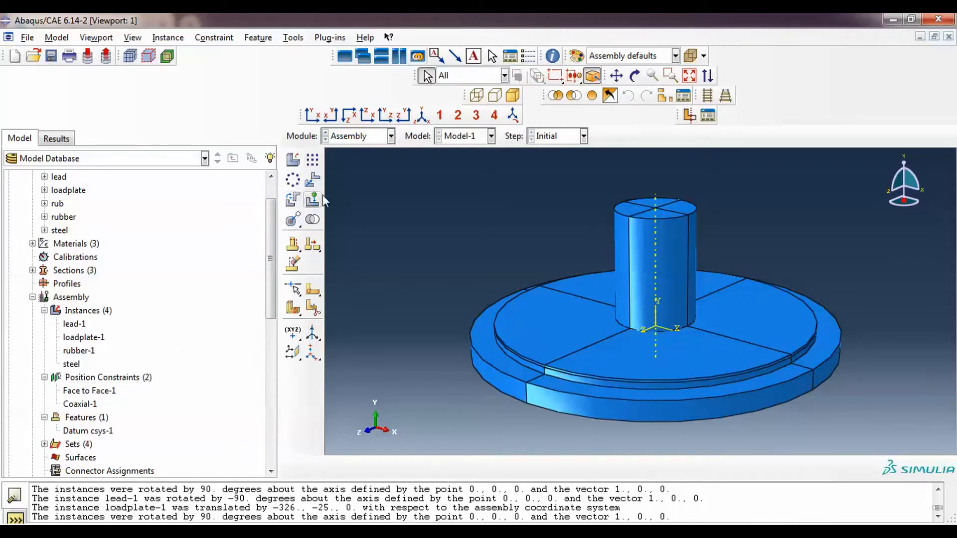
{"action": "left_click", "coordinate": [312, 220]}
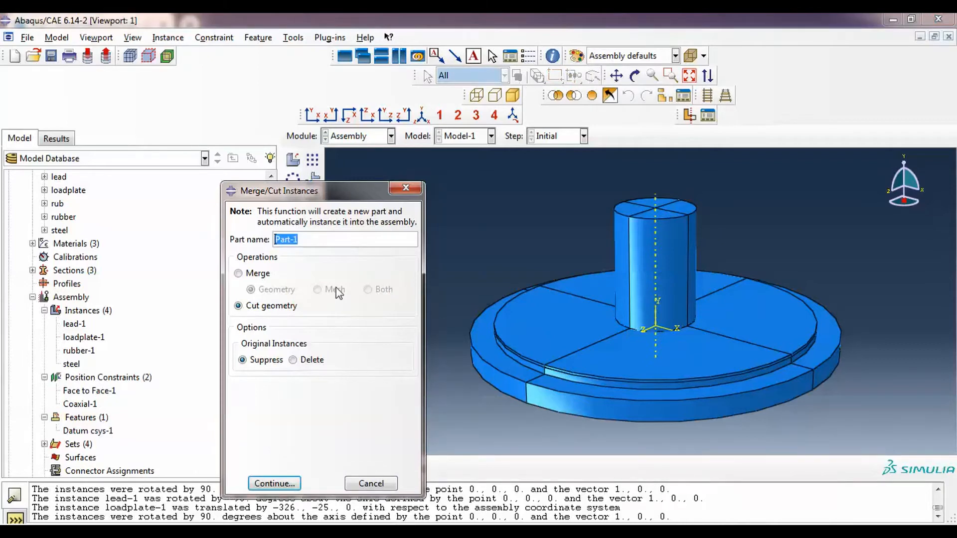
{"action": "type", "text": "rub"}
{"action": "left_click", "coordinate": [275, 482]}
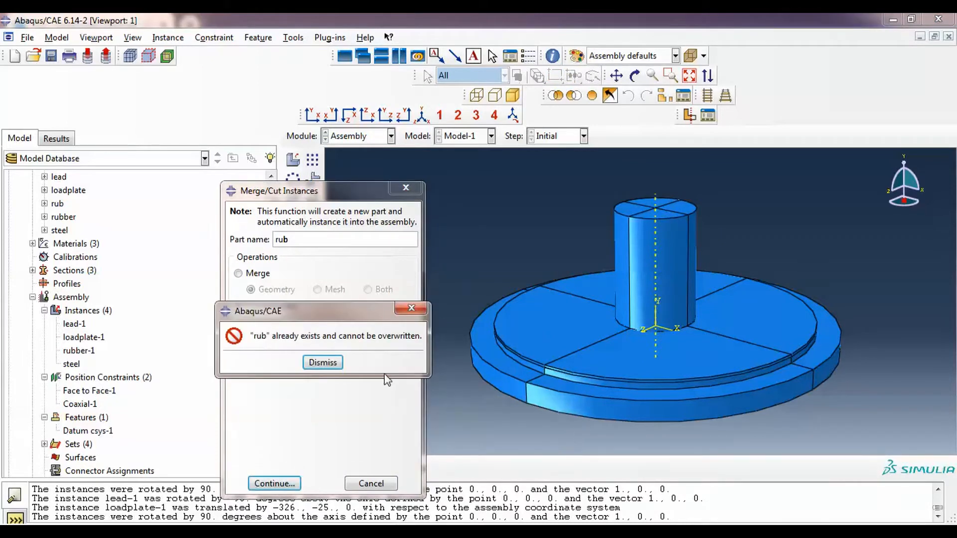
{"action": "left_click", "coordinate": [312, 363]}
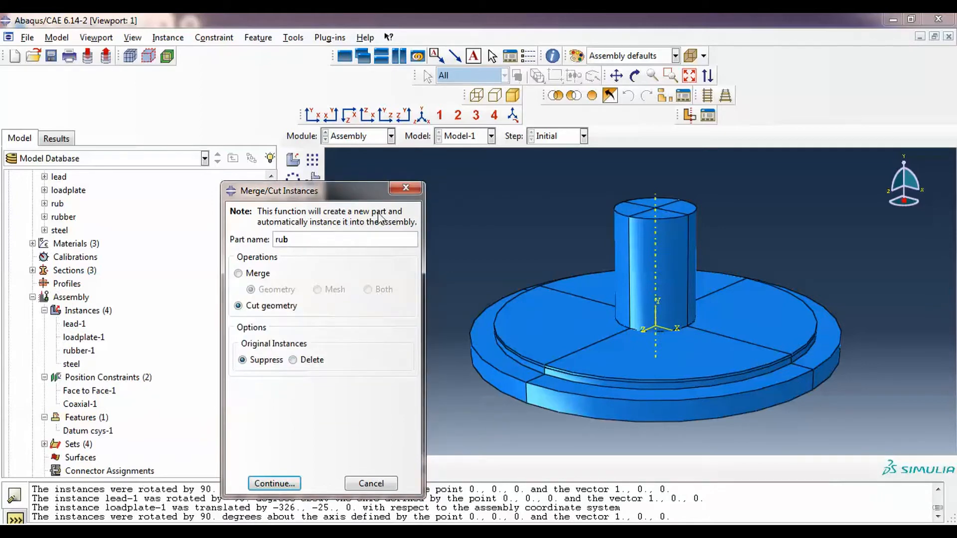
{"action": "left_click", "coordinate": [405, 189]}
Rename the cut disc part rub to steeel.
{"action": "left_click", "coordinate": [359, 135]}
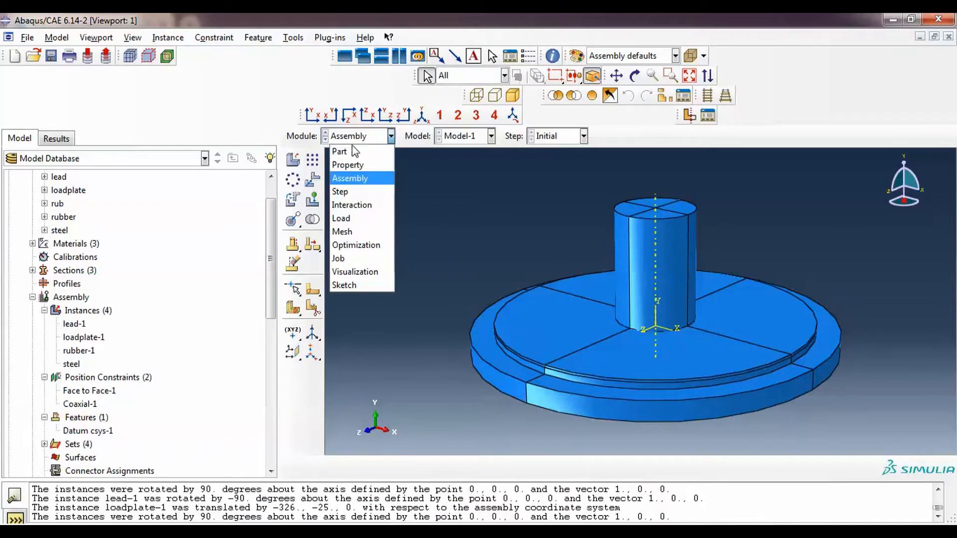
{"action": "left_click", "coordinate": [348, 149]}
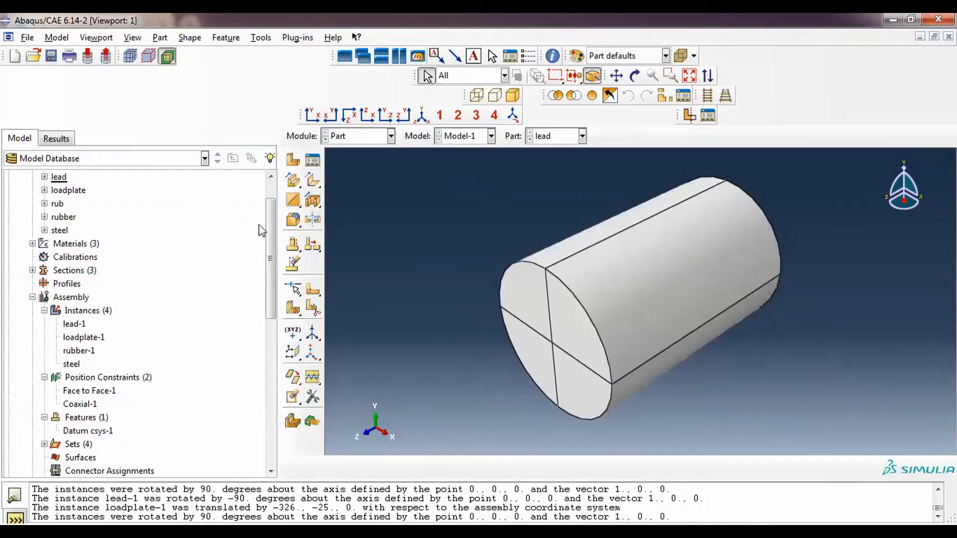
{"action": "right_click", "coordinate": [56, 204]}
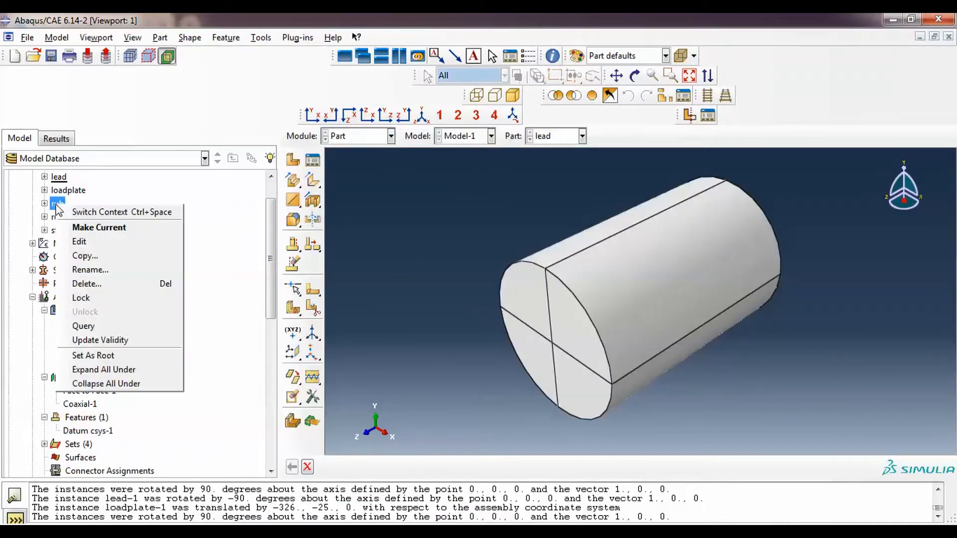
{"action": "left_click", "coordinate": [89, 243]}
{"action": "left_click", "coordinate": [142, 264]}
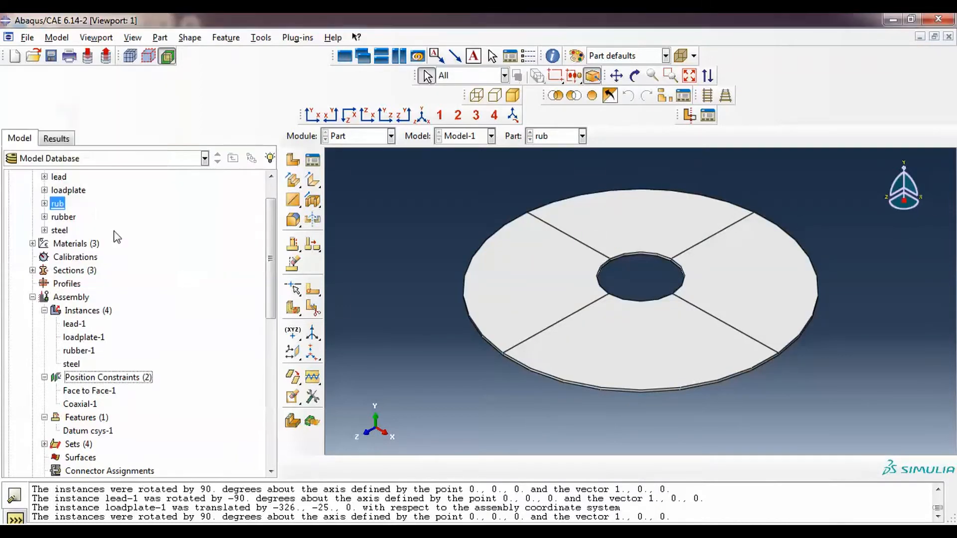
{"action": "right_click", "coordinate": [56, 204]}
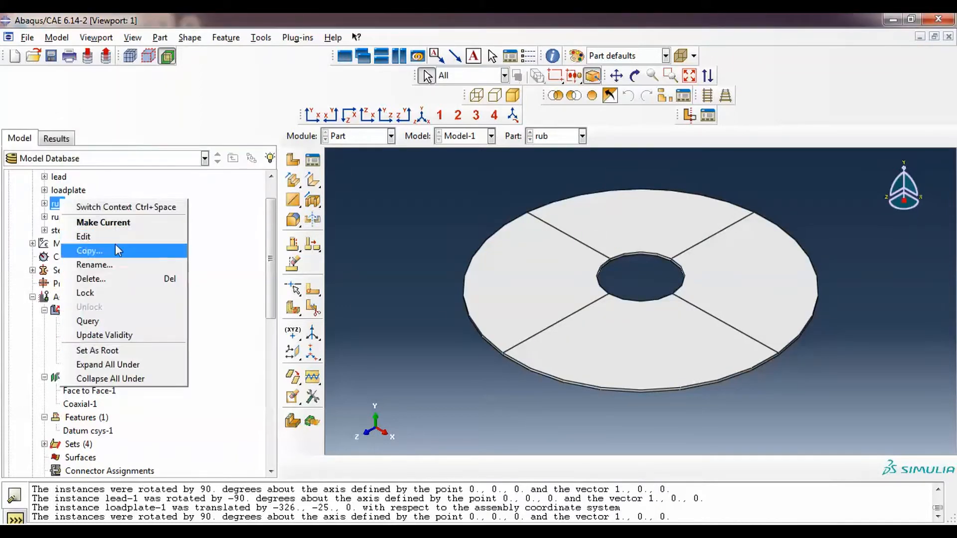
{"action": "left_click", "coordinate": [118, 264]}
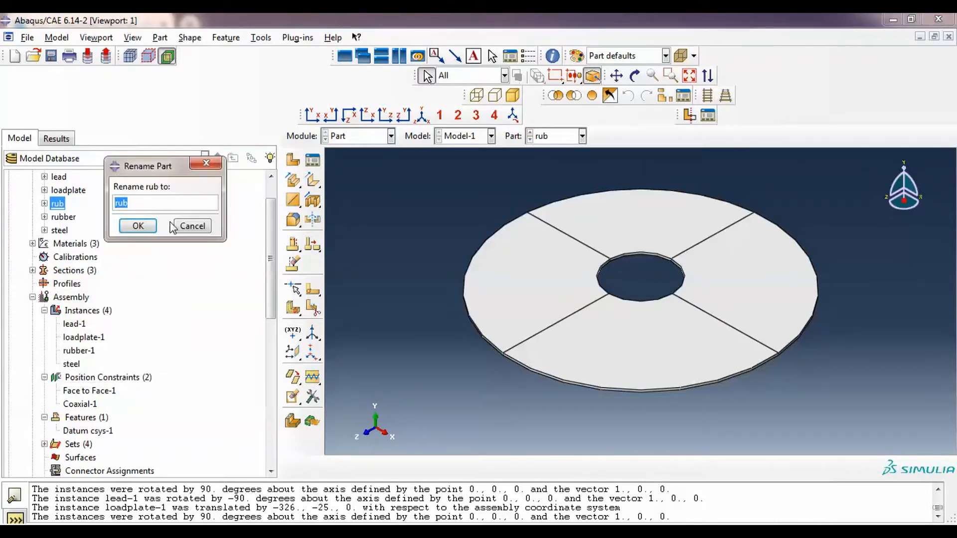
{"action": "type", "text": "steeel"}
{"action": "left_click", "coordinate": [138, 225]}
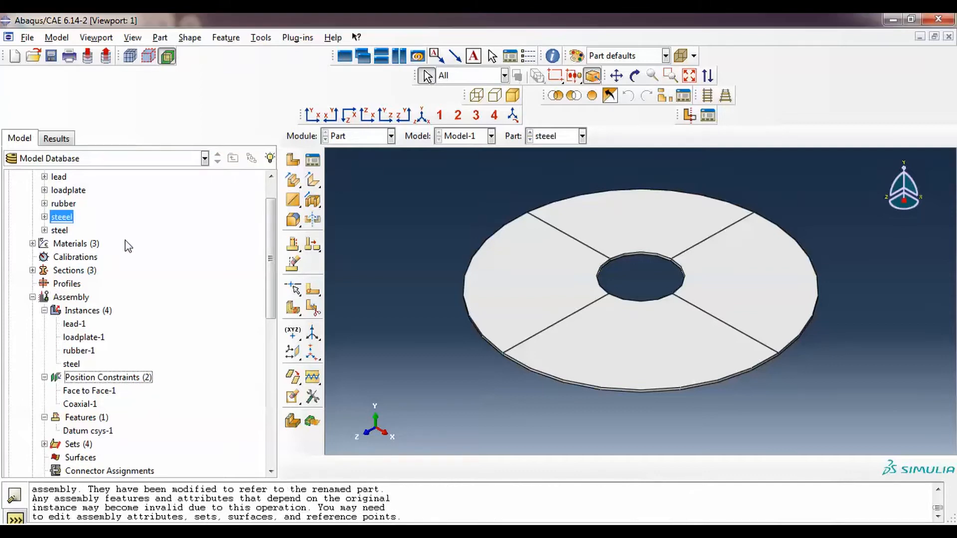
{"action": "left_click", "coordinate": [44, 217]}
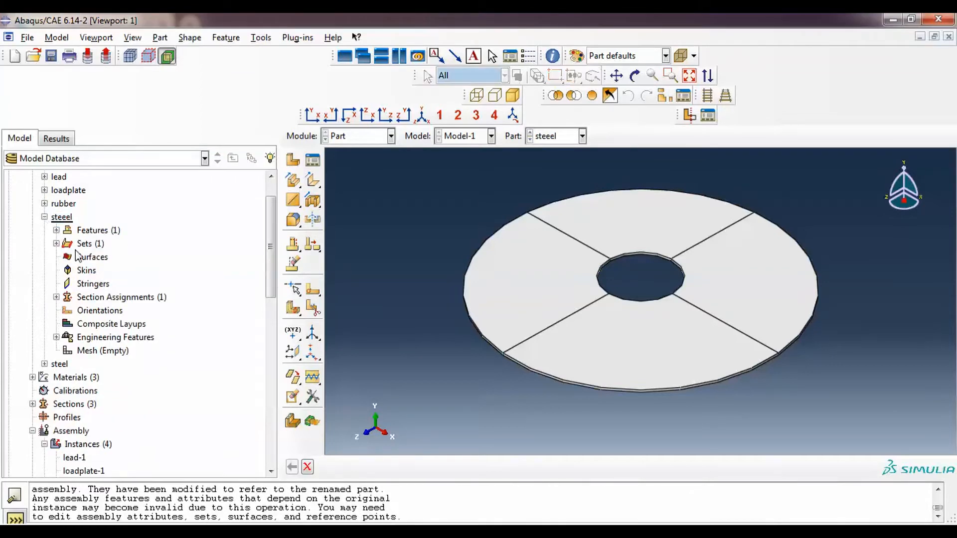
{"action": "left_click", "coordinate": [64, 217]}
Cut the rubber-1 instance with the lead-1 cylinder into a new part named rub, suppressing the original instances.
{"action": "left_click", "coordinate": [358, 135]}
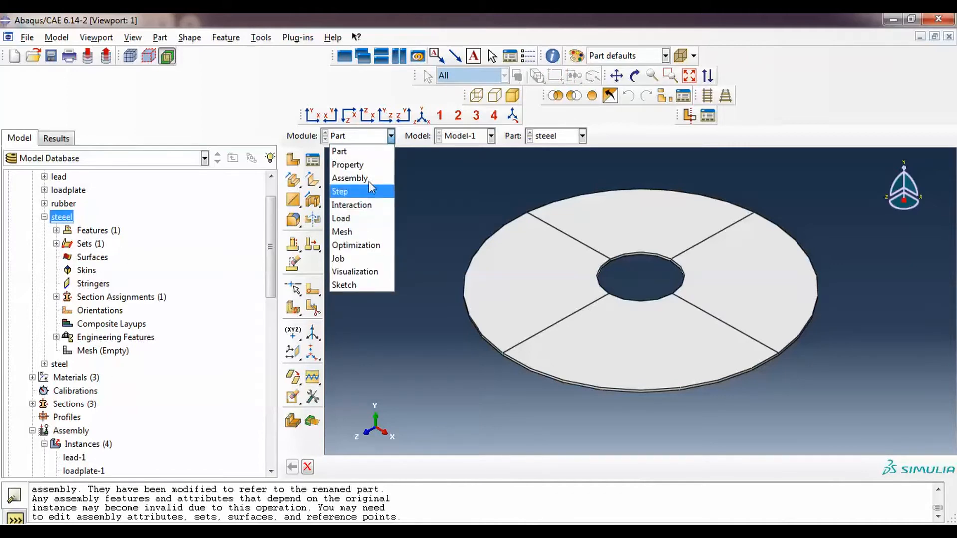
{"action": "left_click", "coordinate": [350, 178]}
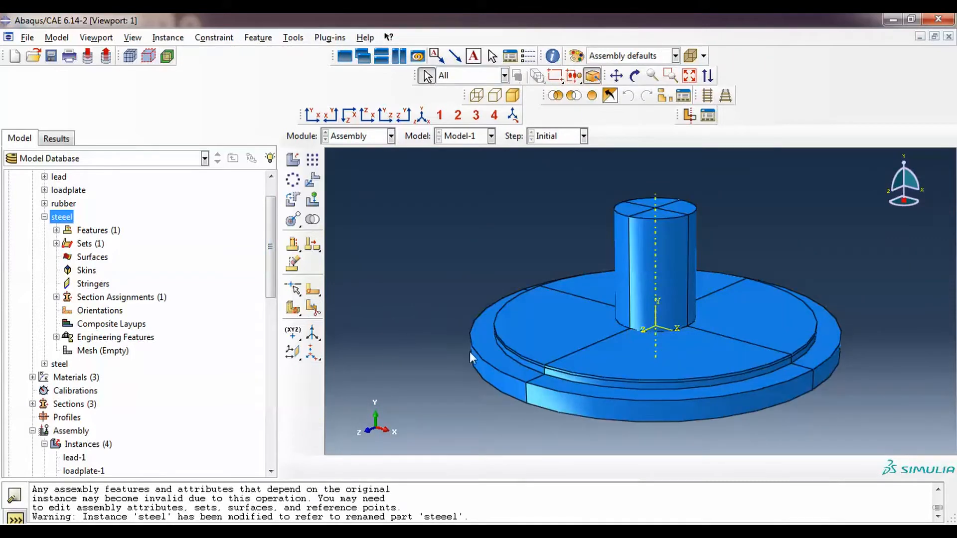
{"action": "scroll", "coordinate": [102, 371], "scroll_direction": "down", "scroll_amount": 4}
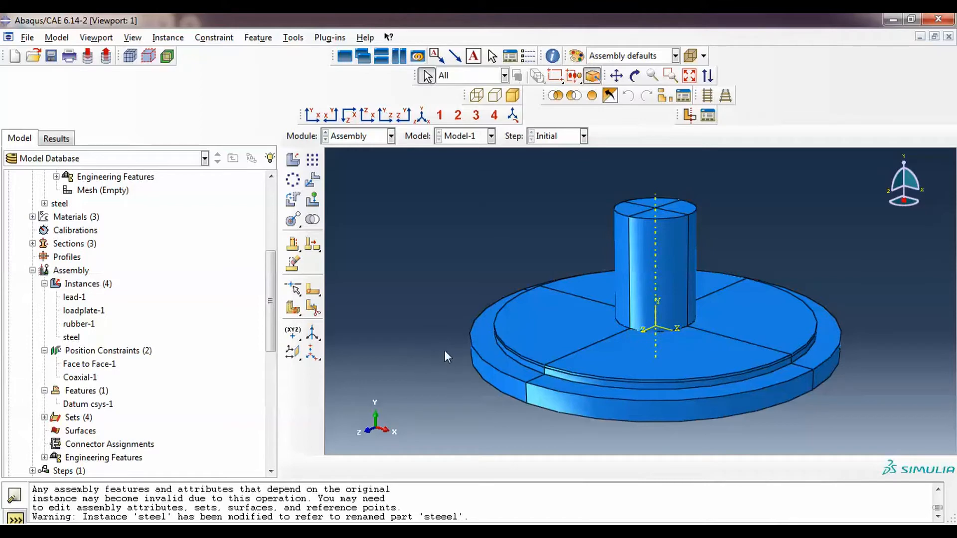
{"action": "left_click", "coordinate": [312, 219]}
{"action": "type", "text": "rub"}
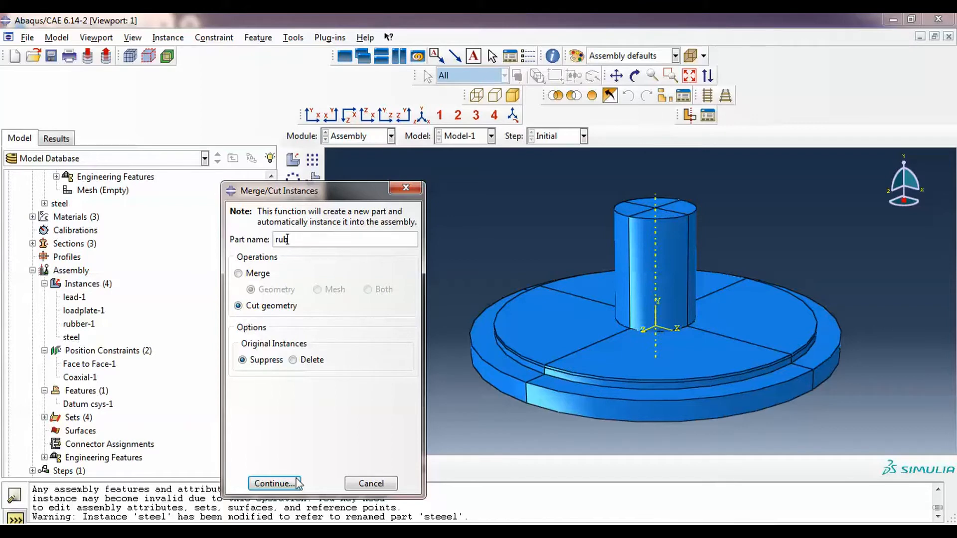
{"action": "left_click", "coordinate": [274, 483]}
{"action": "left_click", "coordinate": [567, 378]}
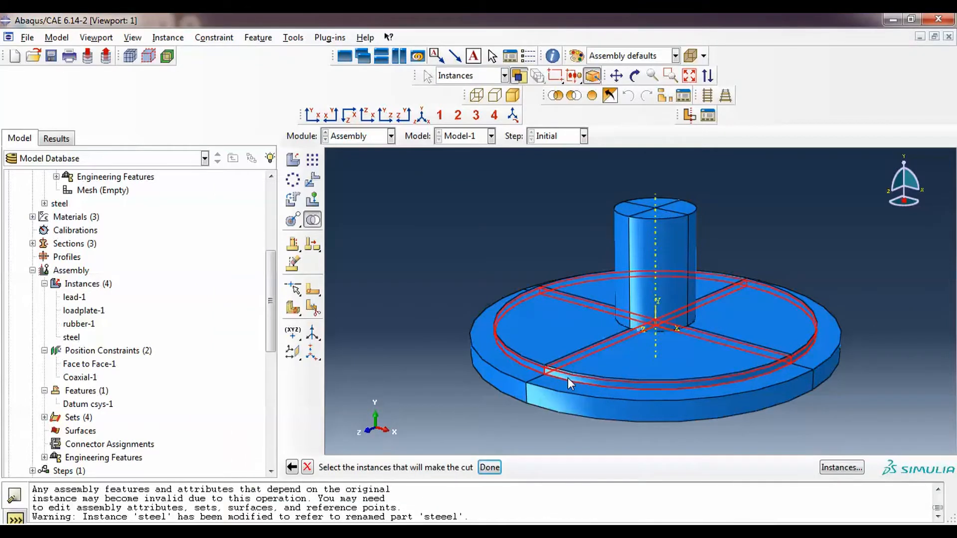
{"action": "left_click", "coordinate": [646, 244]}
{"action": "left_click", "coordinate": [490, 467]}
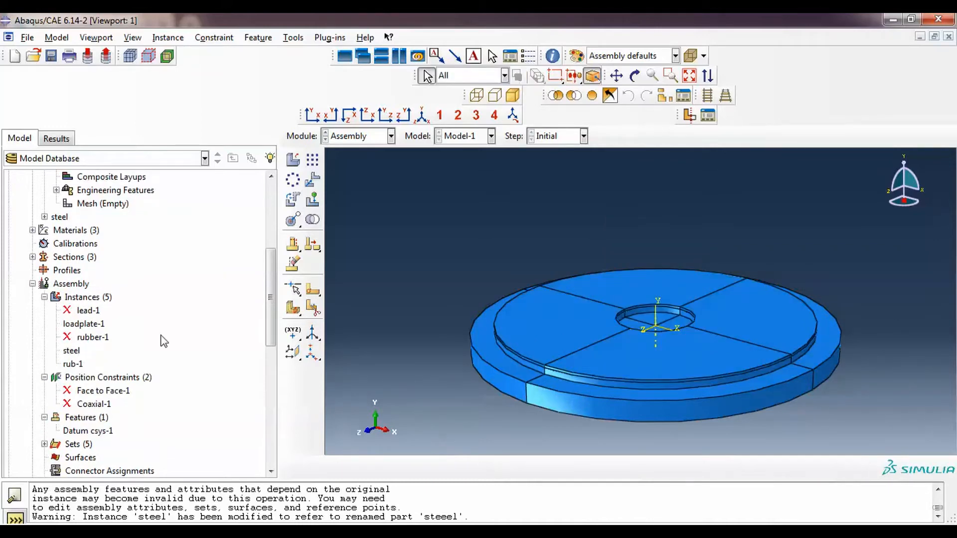
Resume the suppressed lead-1 instance and delete the suppressed original rubber-1 instance.
{"action": "right_click", "coordinate": [85, 310]}
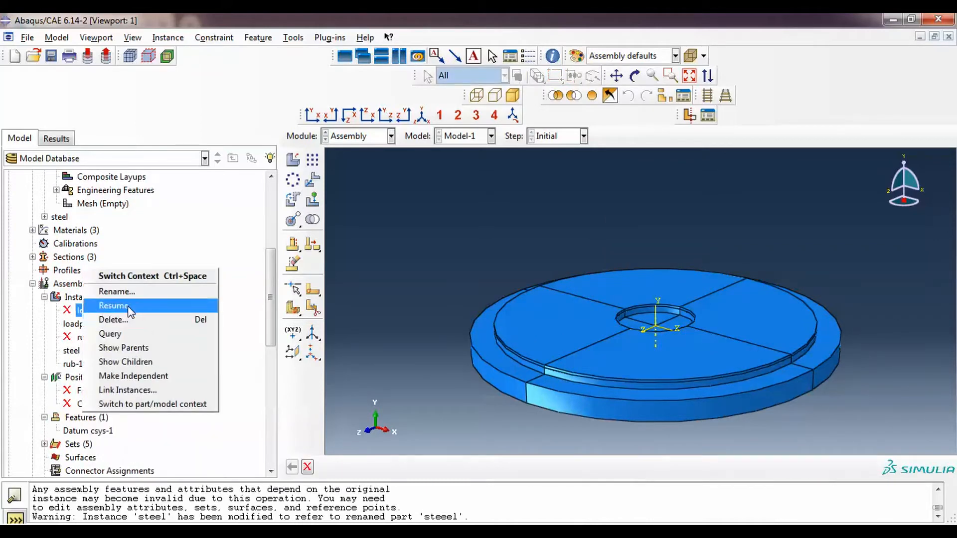
{"action": "left_click", "coordinate": [133, 311]}
{"action": "left_click", "coordinate": [93, 338]}
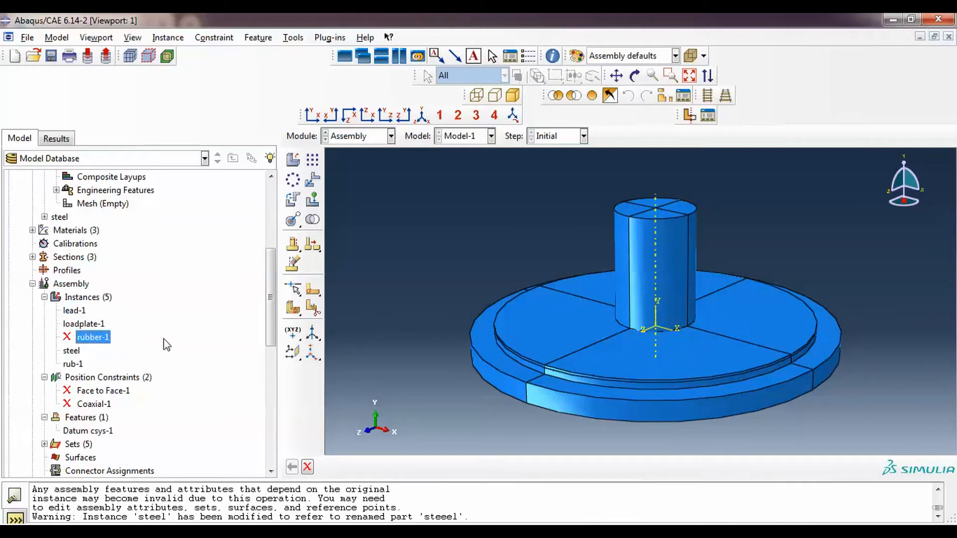
{"action": "key", "text": "Delete"}
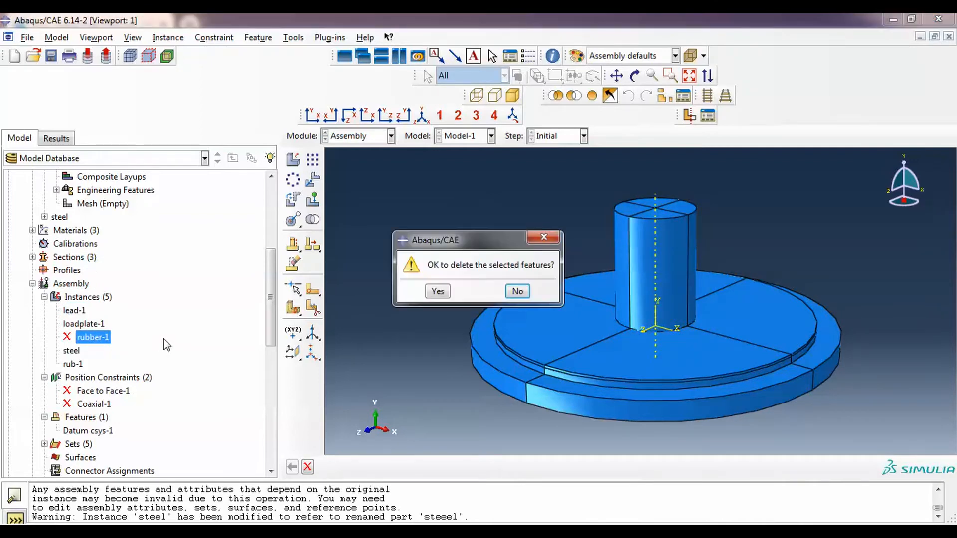
{"action": "left_click", "coordinate": [437, 292]}
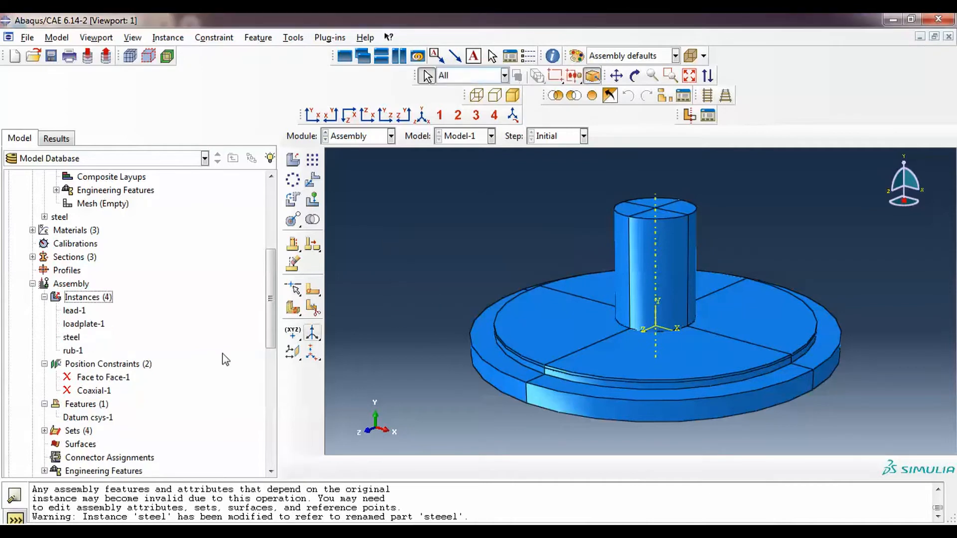
Delete the suppressed position constraints Face to Face-1 and Coaxial-1.
{"action": "left_click", "coordinate": [102, 377]}
{"action": "left_click", "coordinate": [97, 391], "text": "shift"}
{"action": "key", "text": "Delete"}
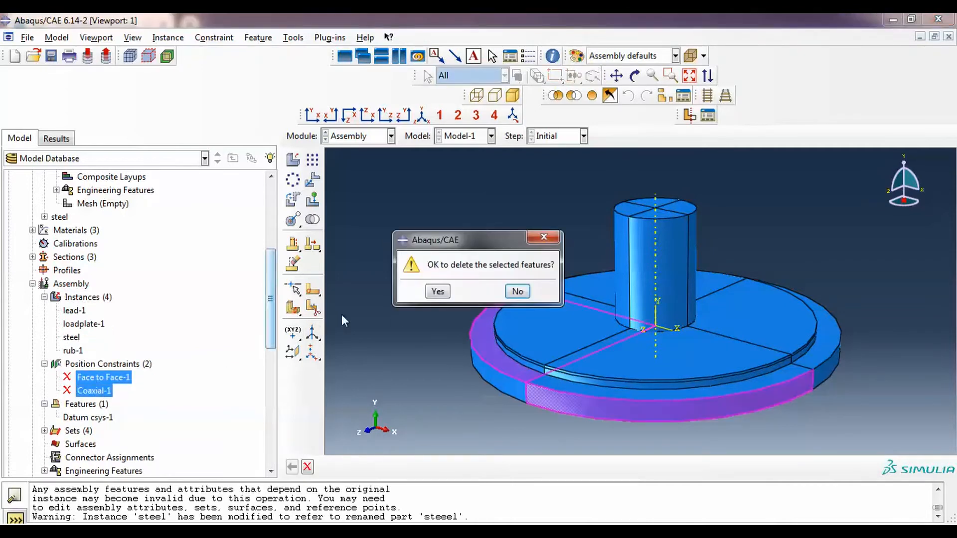
{"action": "left_click", "coordinate": [434, 293]}
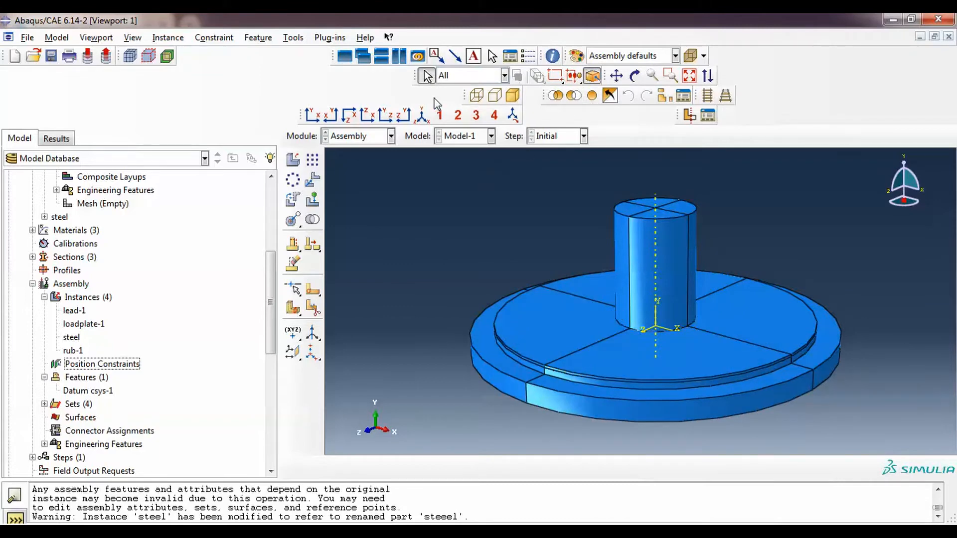
Examine the lead core hole through the stacked layers in wireframe and shaded display from several angles.
{"action": "left_click", "coordinate": [421, 116]}
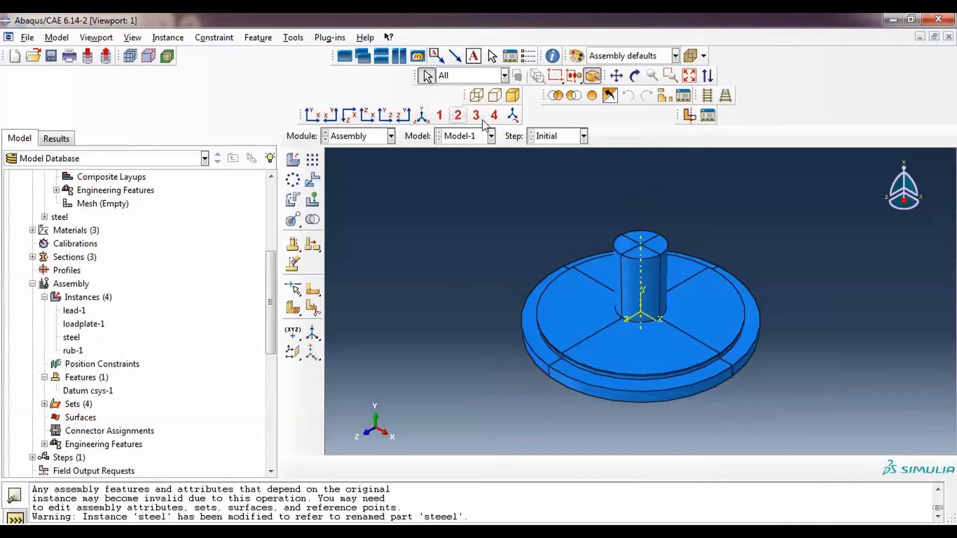
{"action": "mouse_move", "coordinate": [630, 344]}
{"action": "left_mouse_down", "text": "ctrl+alt"}
{"action": "mouse_move", "coordinate": [631, 314]}
{"action": "mouse_move", "coordinate": [600, 261]}
{"action": "left_mouse_up", "text": "ctrl+alt"}
{"action": "left_click", "coordinate": [477, 96]}
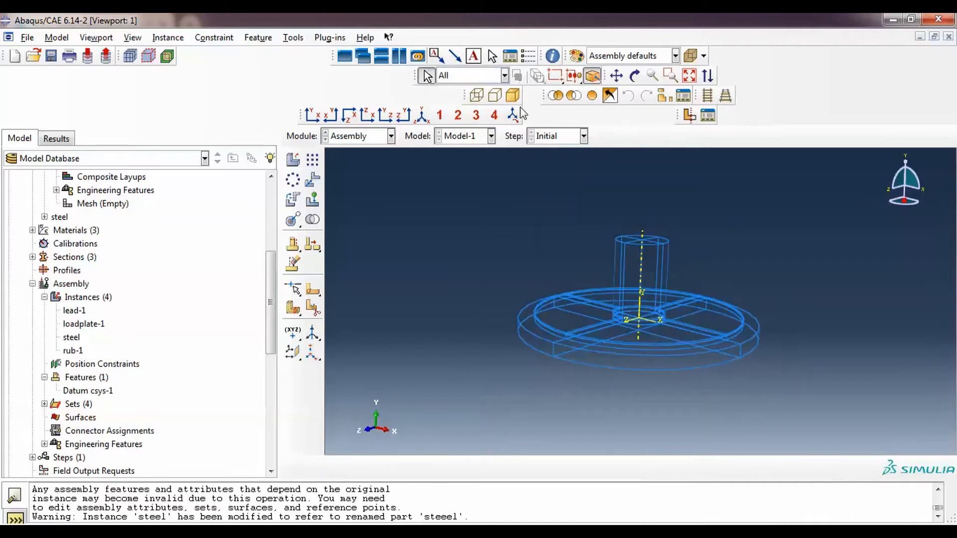
{"action": "left_click", "coordinate": [688, 78]}
{"action": "mouse_move", "coordinate": [697, 359]}
{"action": "left_mouse_down", "text": "ctrl+alt"}
{"action": "mouse_move", "coordinate": [668, 328]}
{"action": "mouse_move", "coordinate": [654, 342]}
{"action": "mouse_move", "coordinate": [663, 354]}
{"action": "mouse_move", "coordinate": [698, 345]}
{"action": "left_mouse_up", "text": "ctrl+alt"}
{"action": "left_click_drag", "start_coordinate": [644, 327], "coordinate": [648, 343], "text": "ctrl+alt"}
{"action": "scroll", "coordinate": [641, 336], "scroll_direction": "up", "scroll_amount": 3}
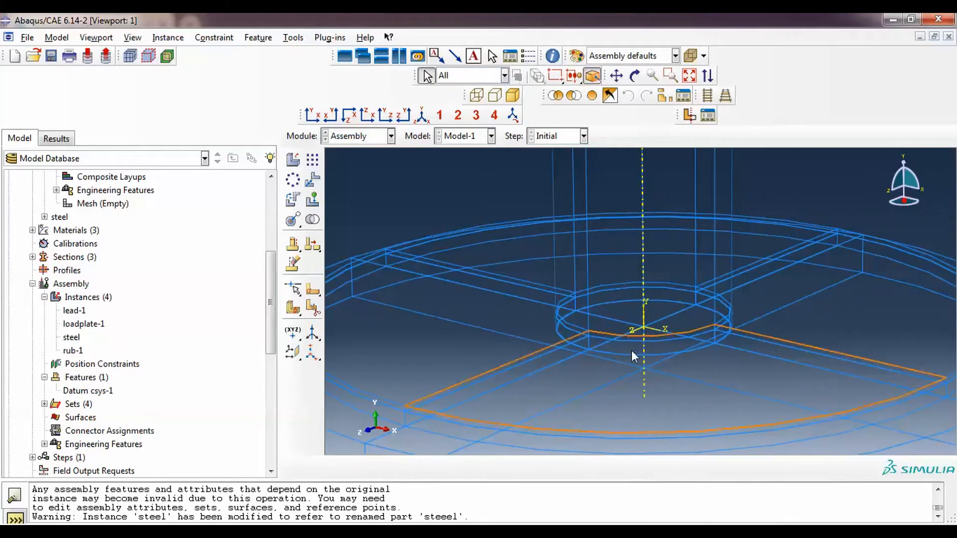
{"action": "scroll", "coordinate": [632, 351], "scroll_direction": "down", "scroll_amount": 4}
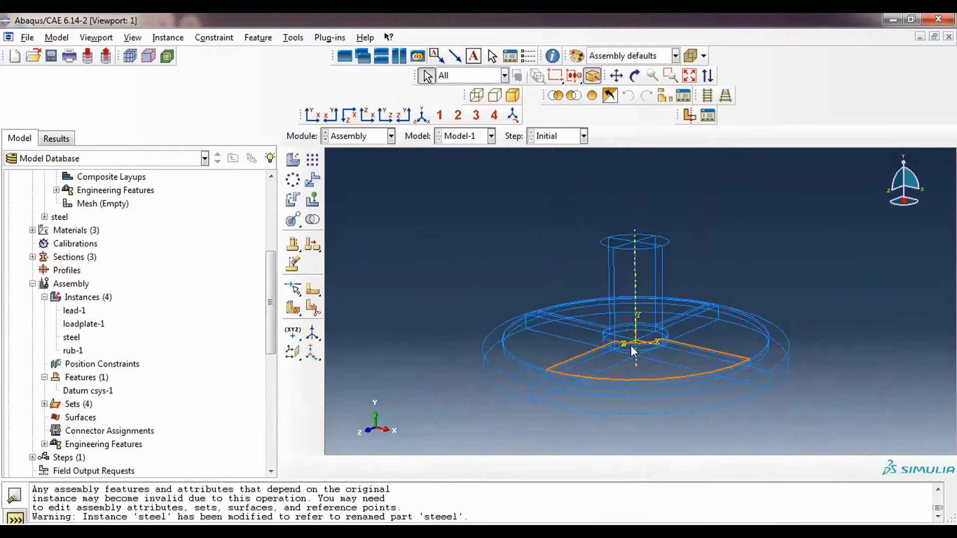
{"action": "left_click", "coordinate": [512, 95]}
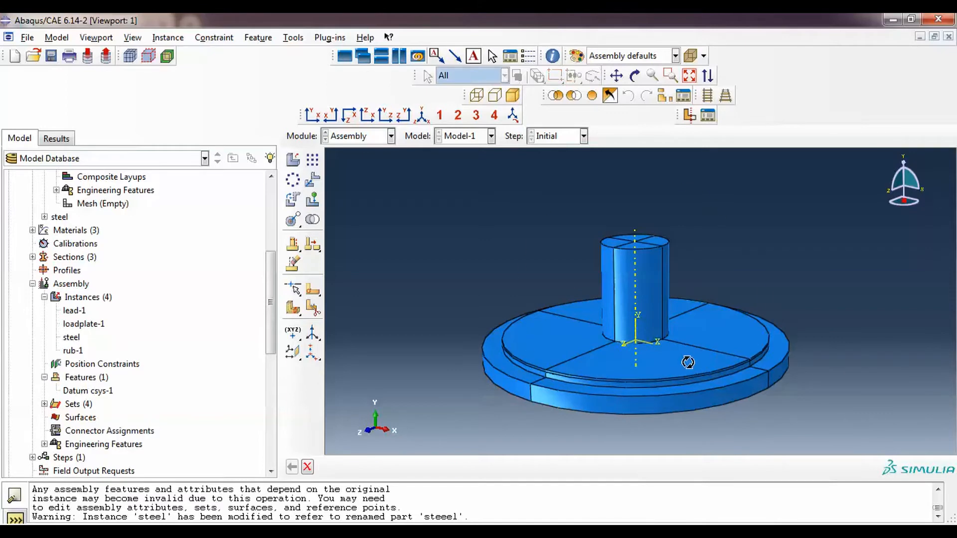
{"action": "left_click_drag", "start_coordinate": [688, 364], "coordinate": [681, 372], "text": "ctrl+alt"}
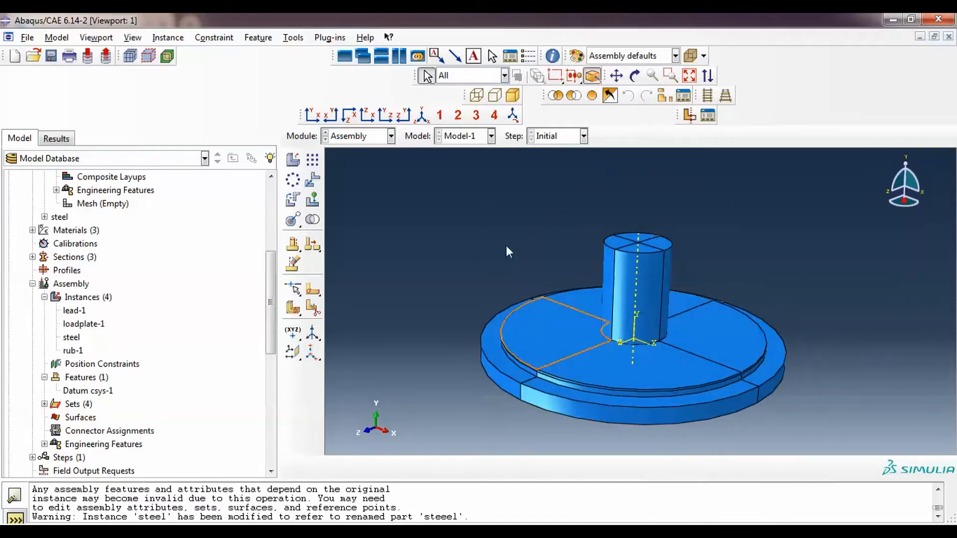
{"action": "left_click", "coordinate": [540, 137]}
{"action": "left_click", "coordinate": [540, 136]}
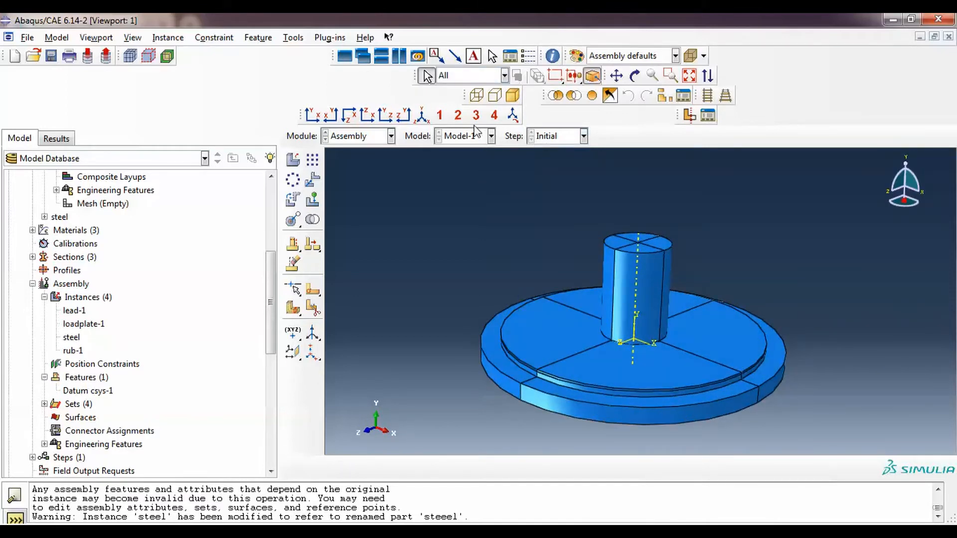
{"action": "scroll", "coordinate": [668, 379], "scroll_direction": "up", "scroll_amount": 1}
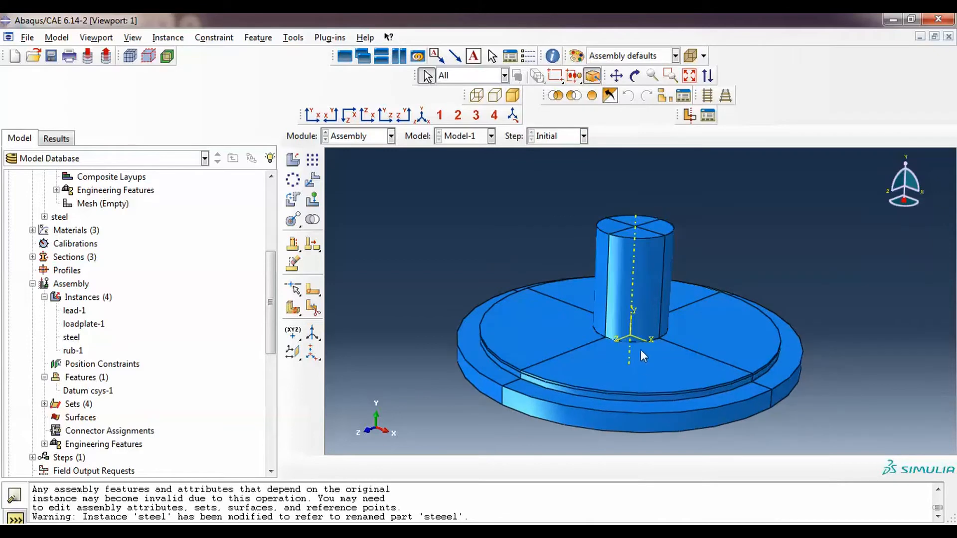
Query the coordinates of the centre point on the lead cylinder's top face.
{"action": "left_click", "coordinate": [293, 37]}
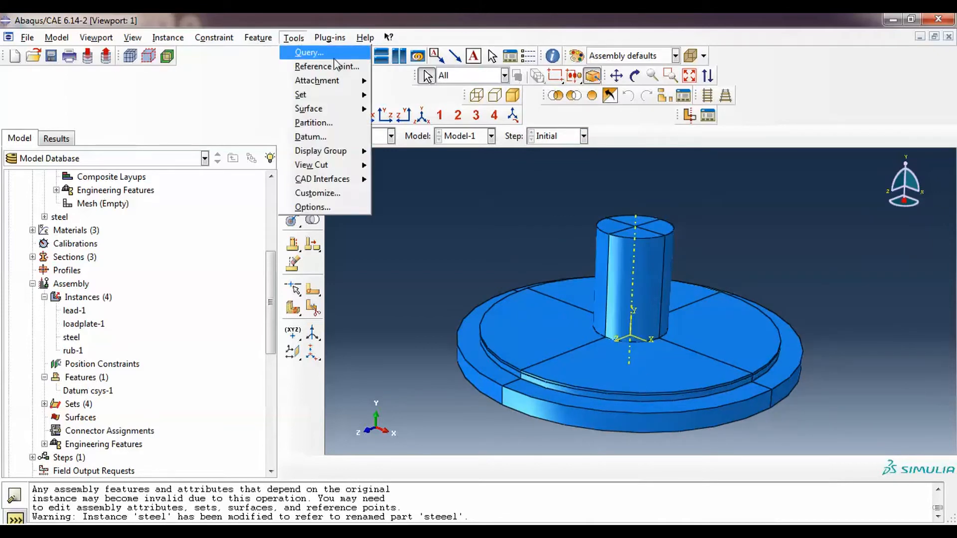
{"action": "left_click", "coordinate": [319, 55]}
{"action": "left_click", "coordinate": [184, 136]}
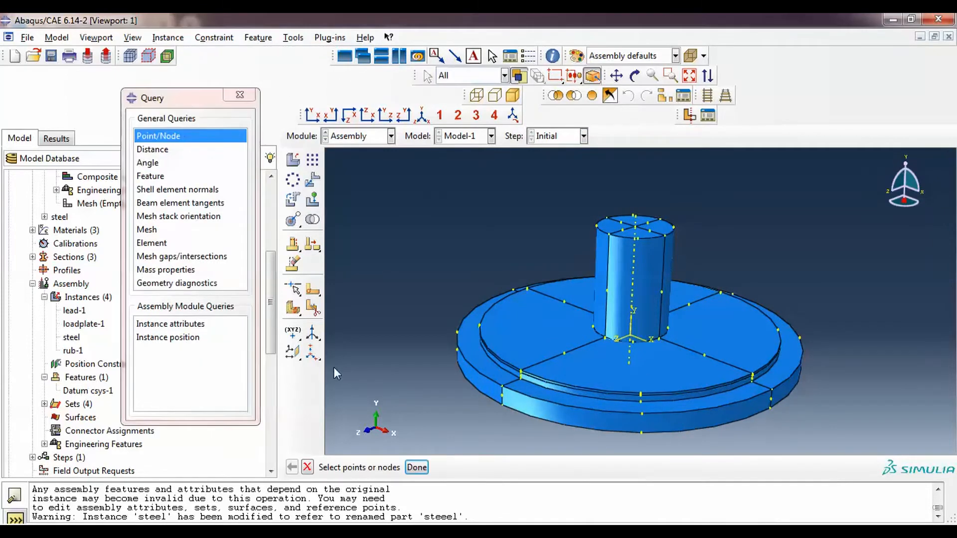
{"action": "scroll", "coordinate": [632, 231], "scroll_direction": "up", "scroll_amount": 3}
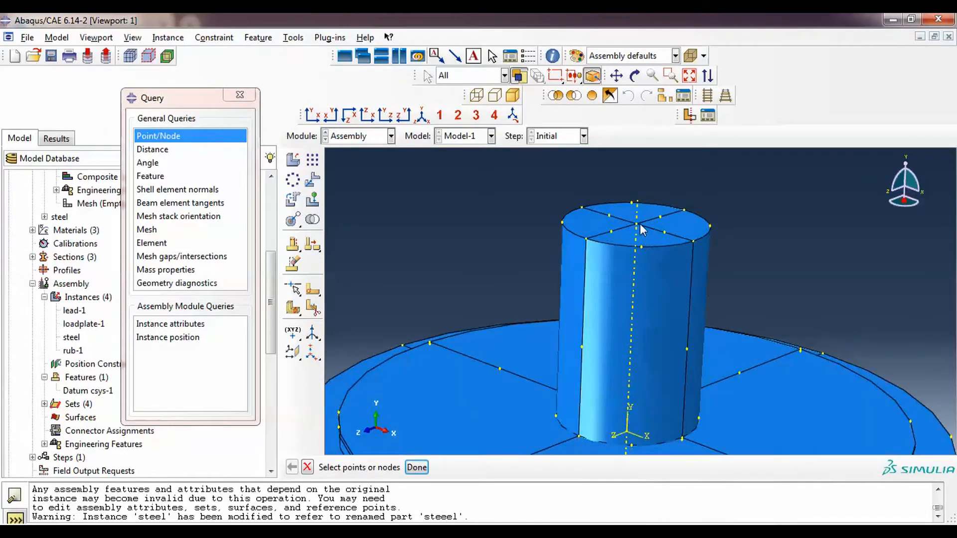
{"action": "left_click", "coordinate": [416, 467]}
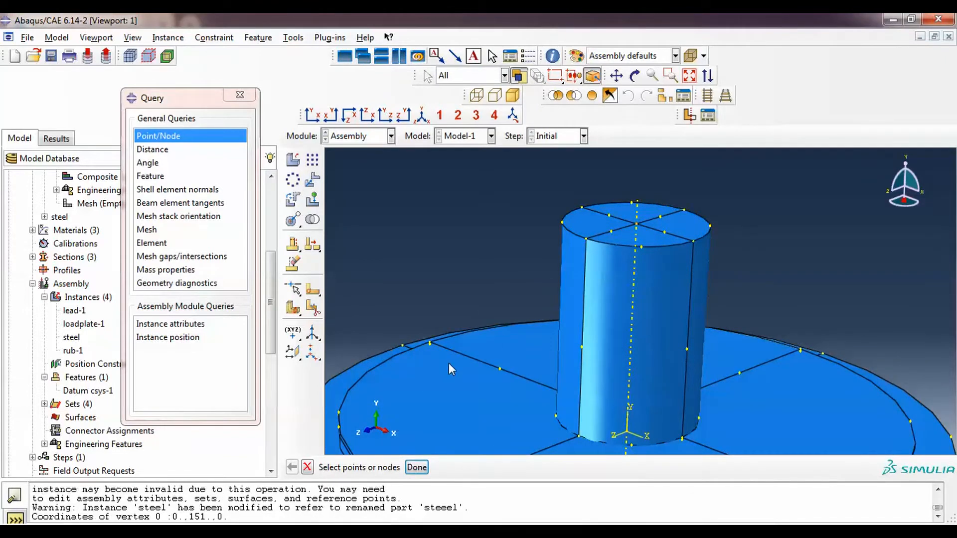
{"action": "scroll", "coordinate": [458, 283], "scroll_direction": "down", "scroll_amount": 3}
{"action": "scroll", "coordinate": [418, 357], "scroll_direction": "down", "scroll_amount": 2}
{"action": "double_click", "coordinate": [201, 516]}
Query the coordinates of the vertex on the rubber layer's outer edge where it meets the loadplate.
{"action": "scroll", "coordinate": [483, 440], "scroll_direction": "up", "scroll_amount": 2}
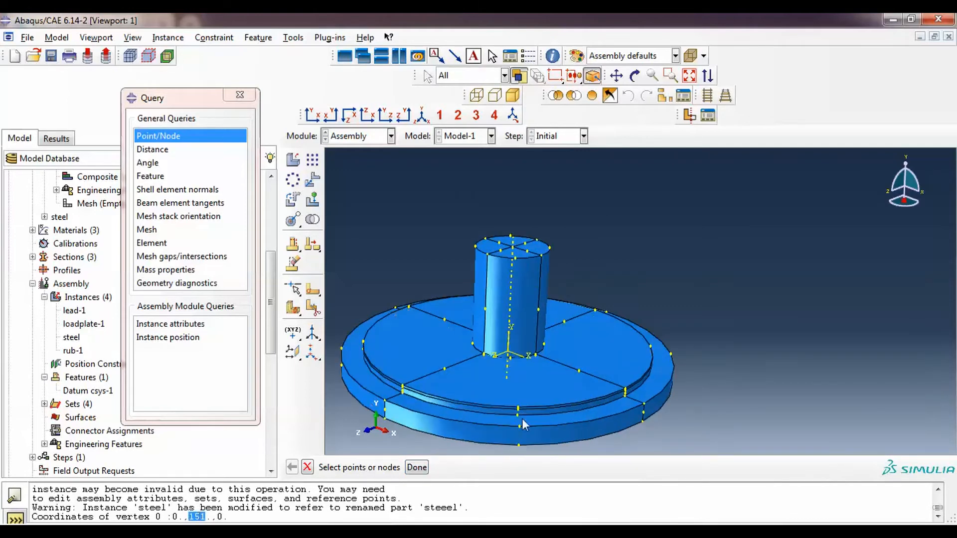
{"action": "scroll", "coordinate": [621, 406], "scroll_direction": "up", "scroll_amount": 4}
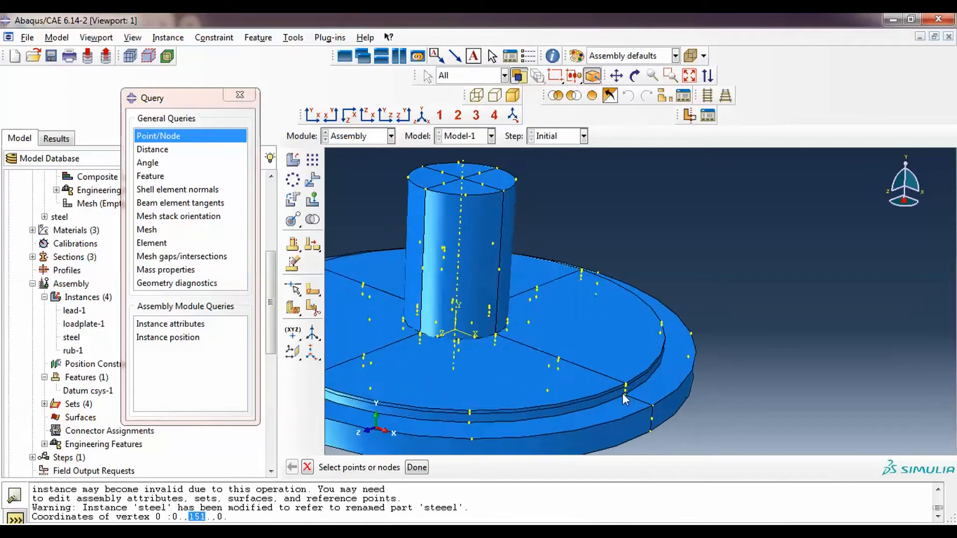
{"action": "left_click", "coordinate": [626, 395]}
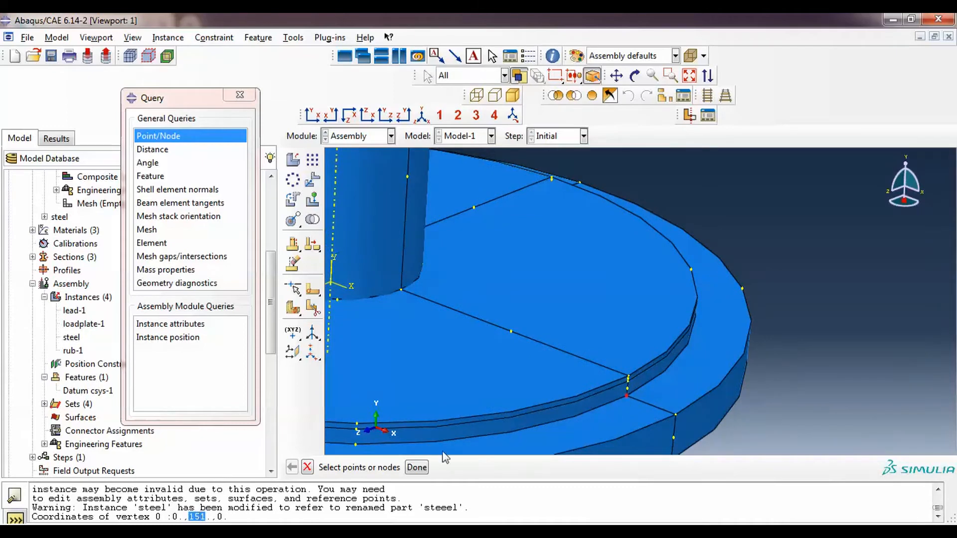
{"action": "left_click", "coordinate": [417, 467]}
{"action": "scroll", "coordinate": [560, 387], "scroll_direction": "up", "scroll_amount": 3}
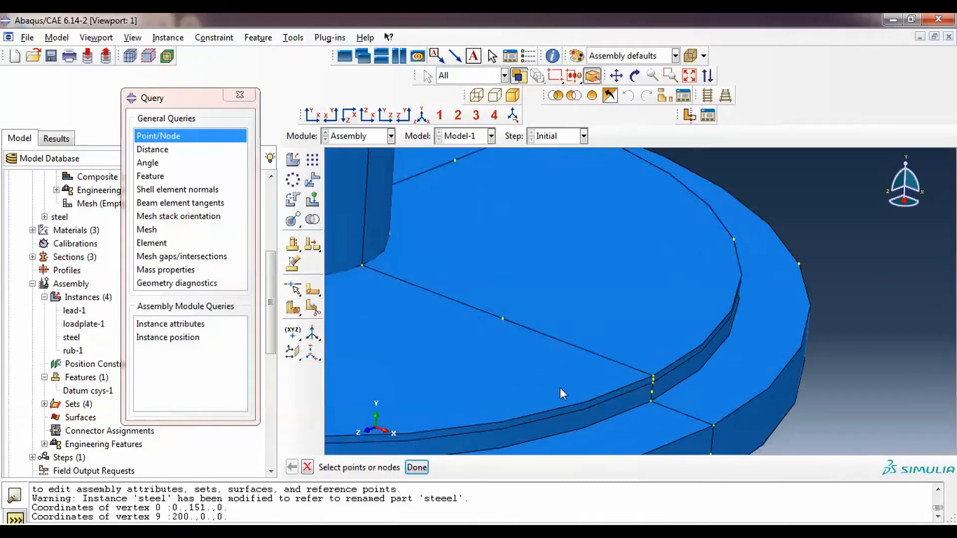
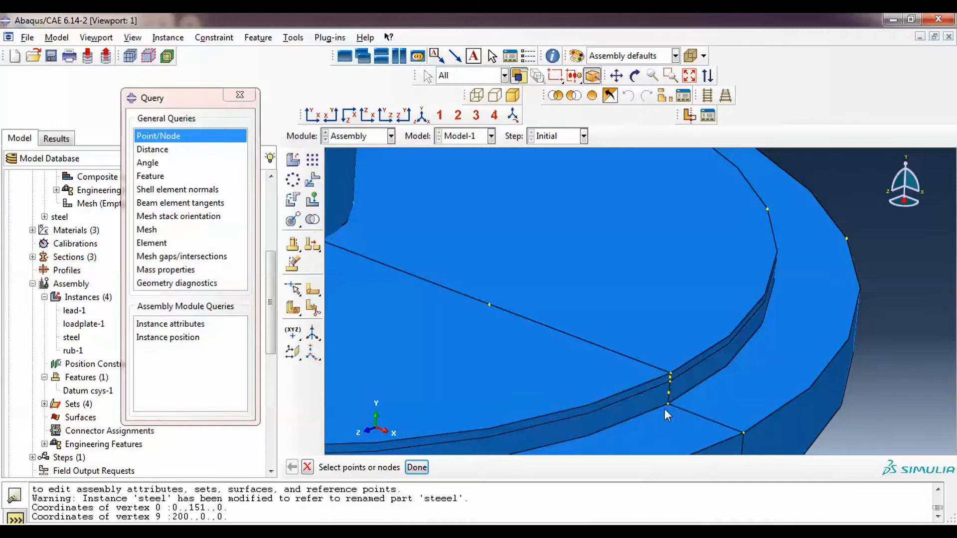
{"action": "left_click", "coordinate": [408, 473]}
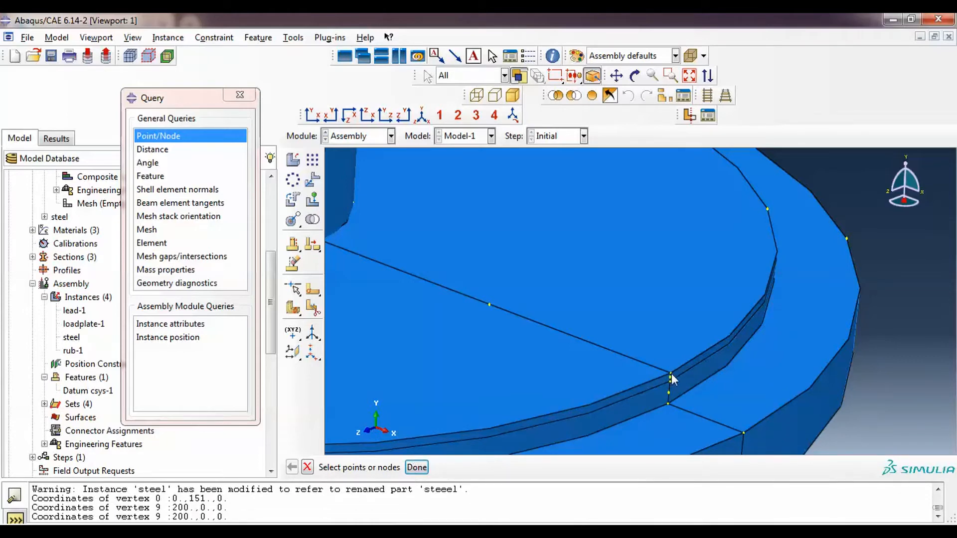
Query the coordinates of the vertex on the steel layer's top outer edge and end the query.
{"action": "left_click", "coordinate": [418, 468]}
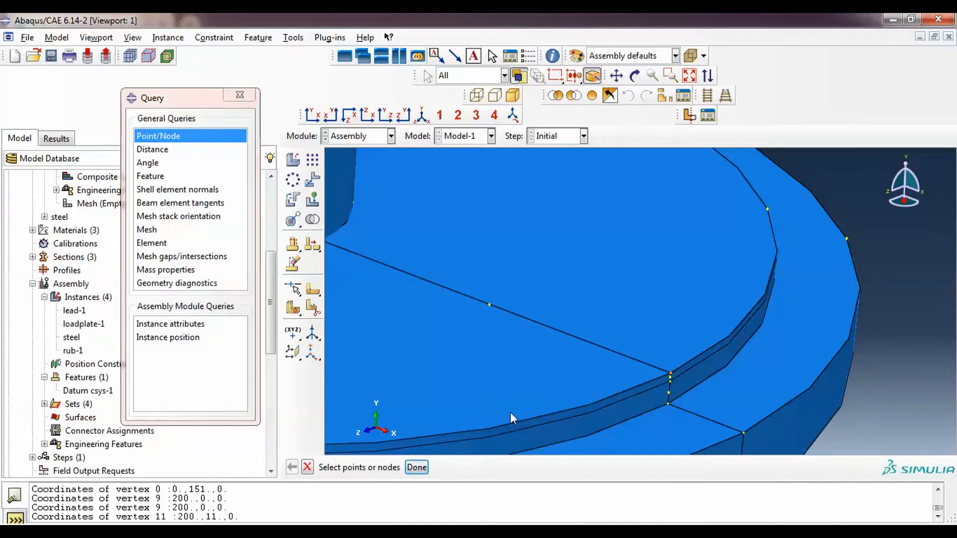
{"action": "scroll", "coordinate": [593, 333], "scroll_direction": "down", "scroll_amount": 10}
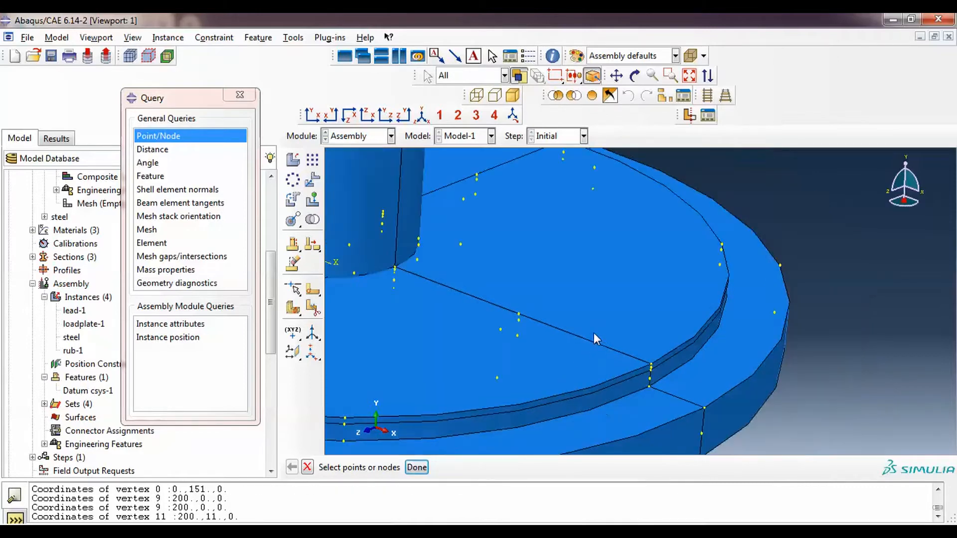
{"action": "scroll", "coordinate": [504, 310], "scroll_direction": "up", "scroll_amount": 4}
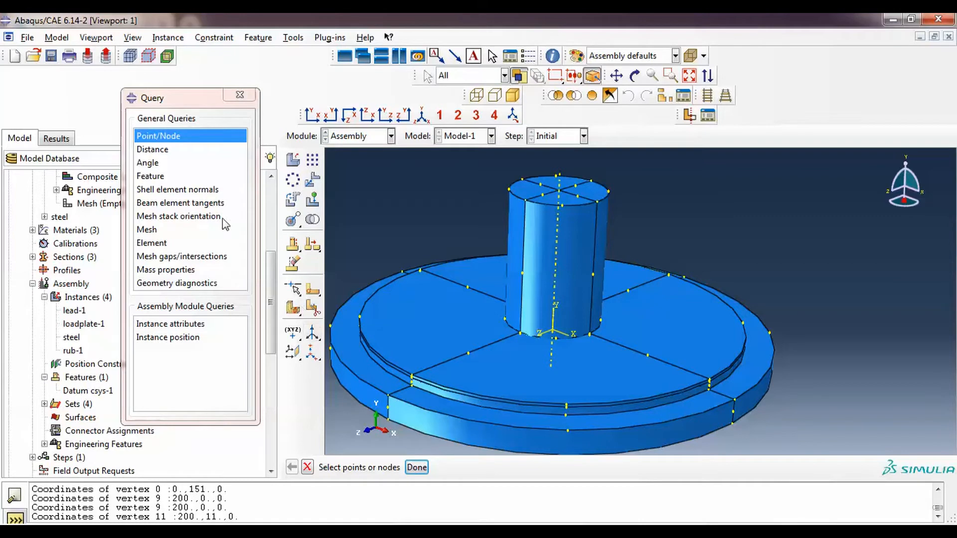
{"action": "left_click", "coordinate": [239, 95]}
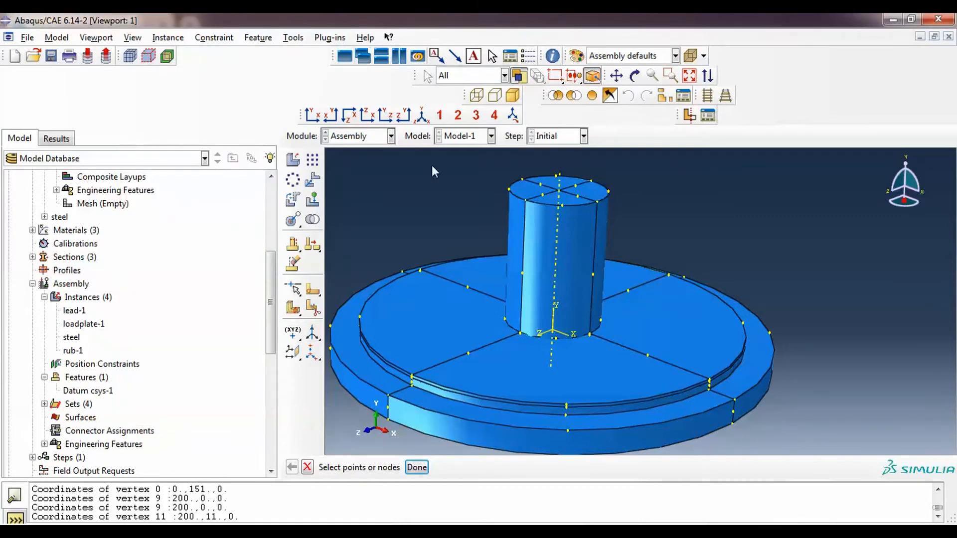
{"action": "scroll", "coordinate": [556, 241], "scroll_direction": "down", "scroll_amount": 3}
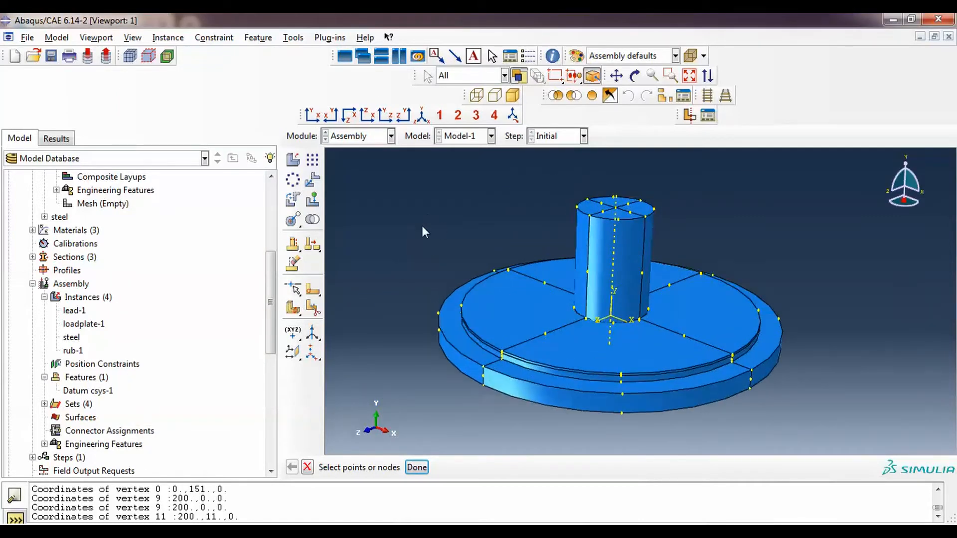
{"action": "left_click", "coordinate": [417, 467]}
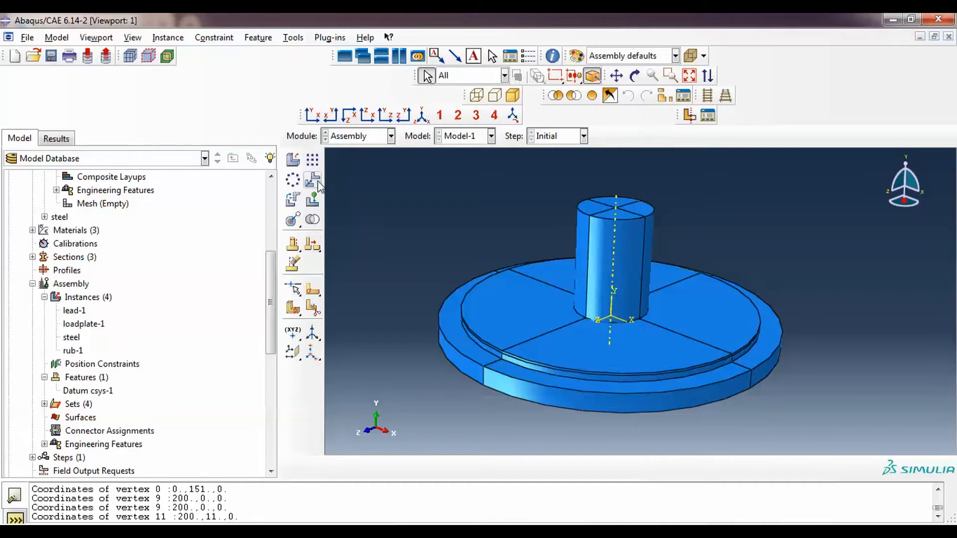
Start a linear pattern of the steel and rub-1 instances.
{"action": "left_click", "coordinate": [312, 160]}
{"action": "scroll", "coordinate": [508, 359], "scroll_direction": "up", "scroll_amount": 3}
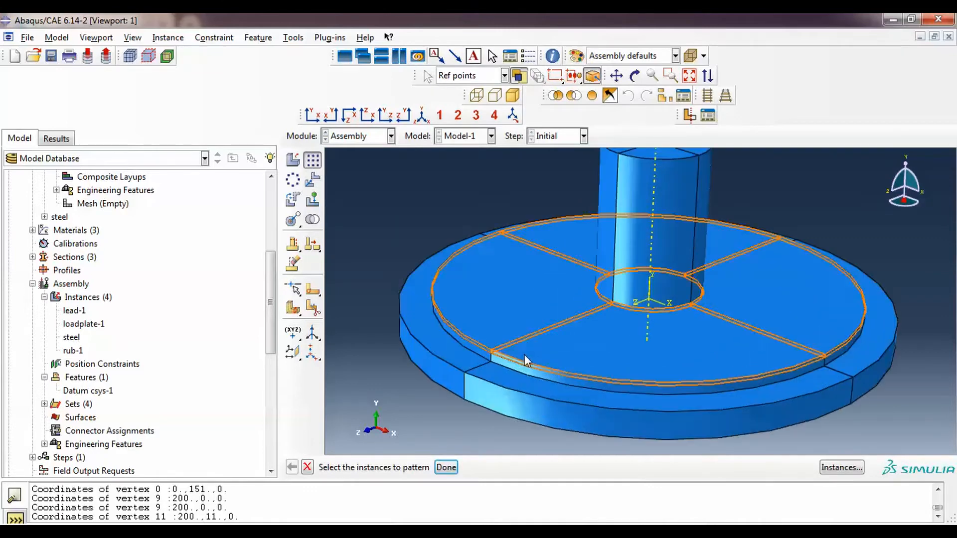
{"action": "left_click", "coordinate": [848, 468]}
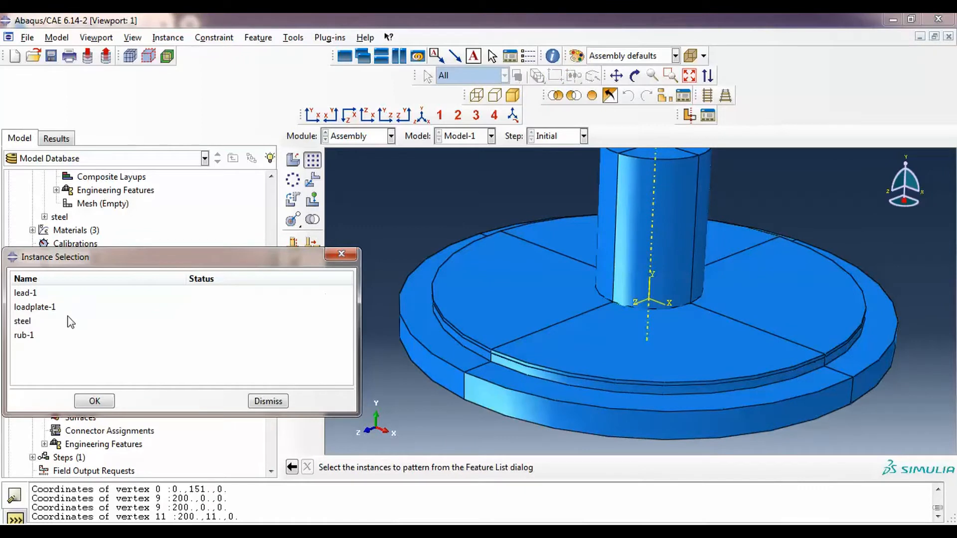
{"action": "left_click", "coordinate": [41, 307]}
{"action": "left_click", "coordinate": [41, 323]}
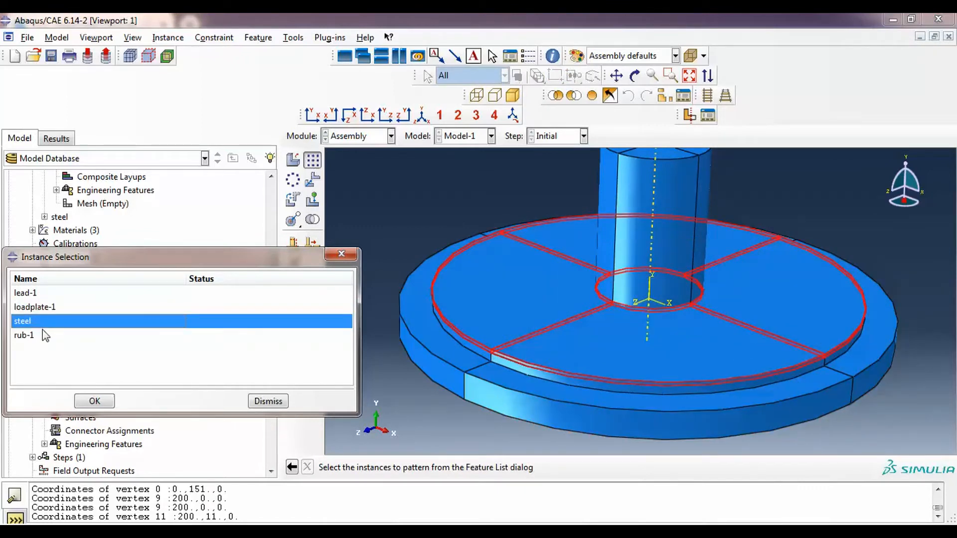
{"action": "left_click", "coordinate": [47, 336], "text": "shift"}
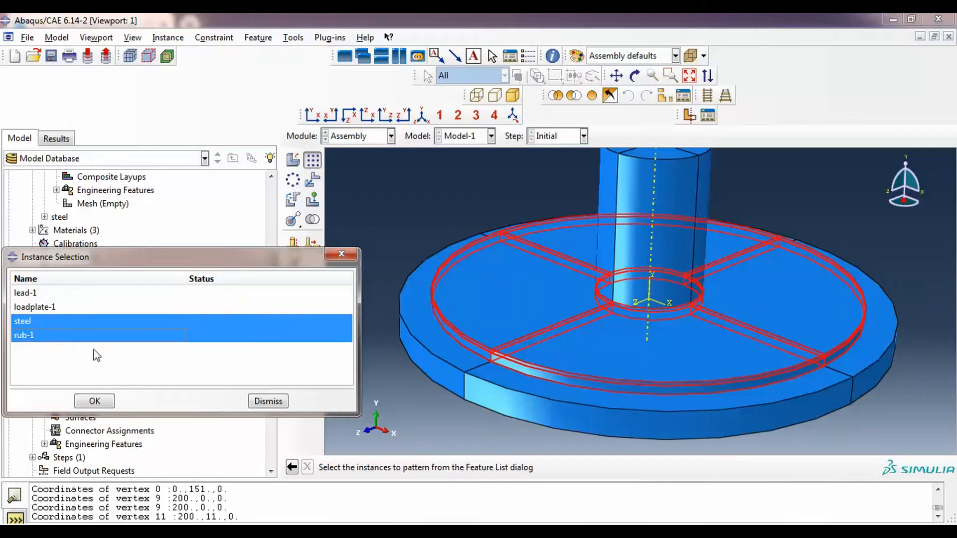
{"action": "left_click", "coordinate": [95, 401]}
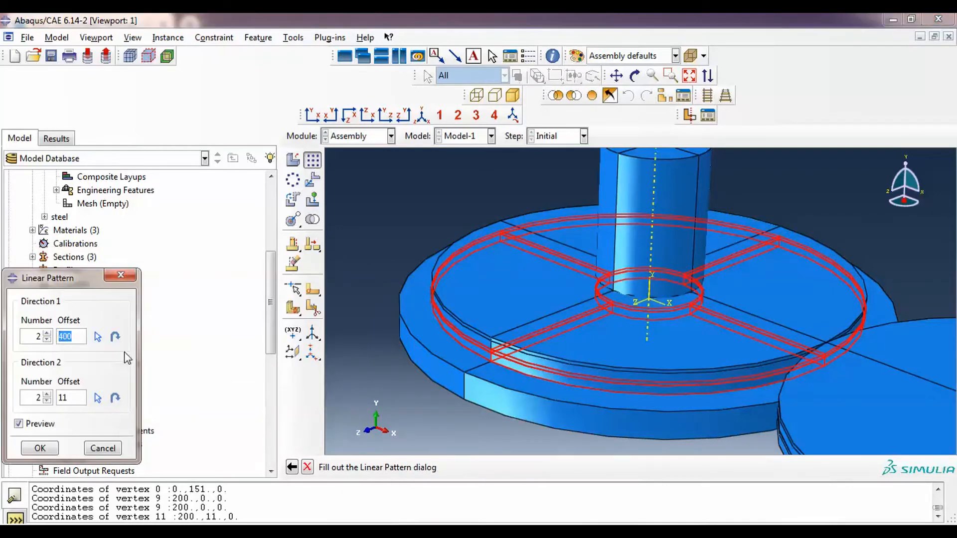
Set the number of copies in Direction 1 of the linear pattern to 1.
{"action": "scroll", "coordinate": [695, 301], "scroll_direction": "down", "scroll_amount": 5}
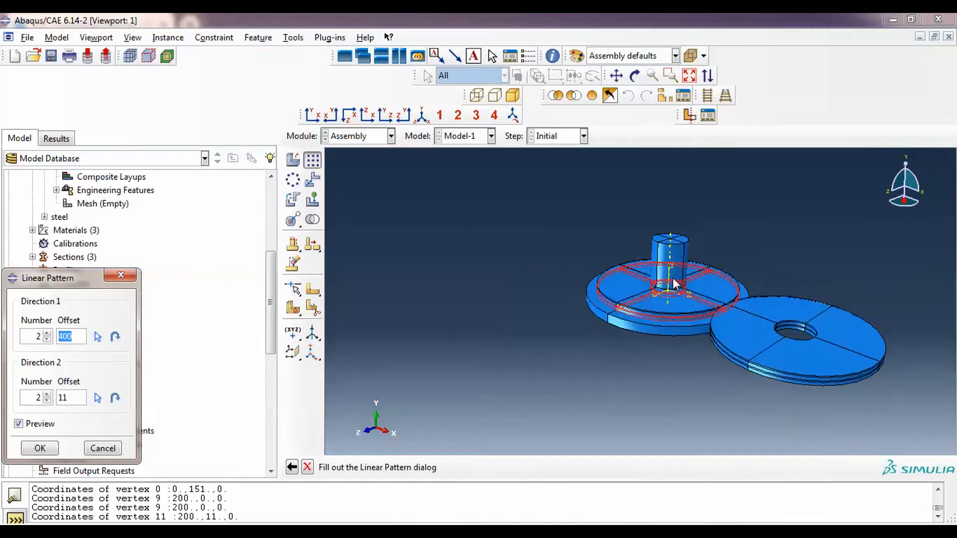
{"action": "scroll", "coordinate": [745, 304], "scroll_direction": "up", "scroll_amount": 2}
{"action": "left_click_drag", "start_coordinate": [756, 339], "coordinate": [717, 391], "text": "ctrl+alt"}
{"action": "left_click_drag", "start_coordinate": [618, 289], "coordinate": [798, 314], "text": "ctrl+alt"}
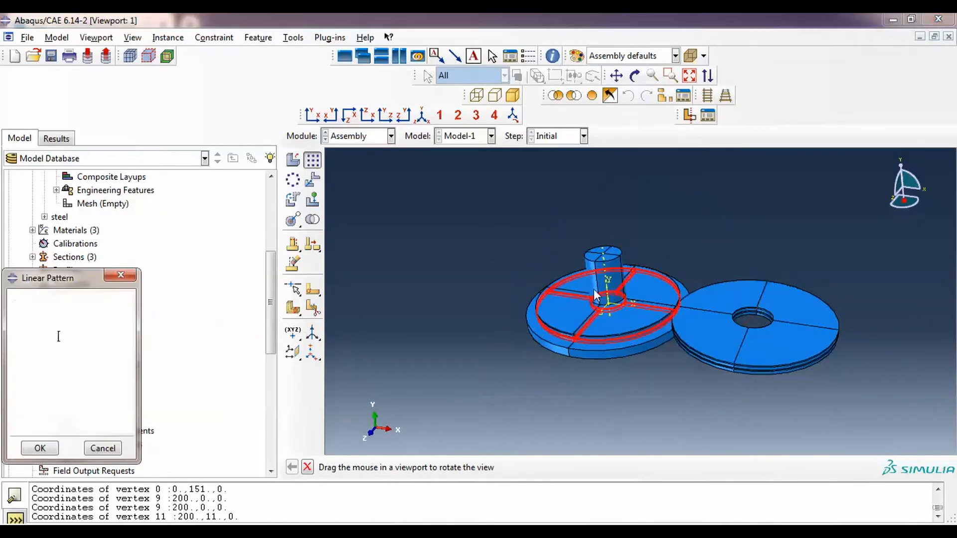
{"action": "left_click", "coordinate": [47, 401]}
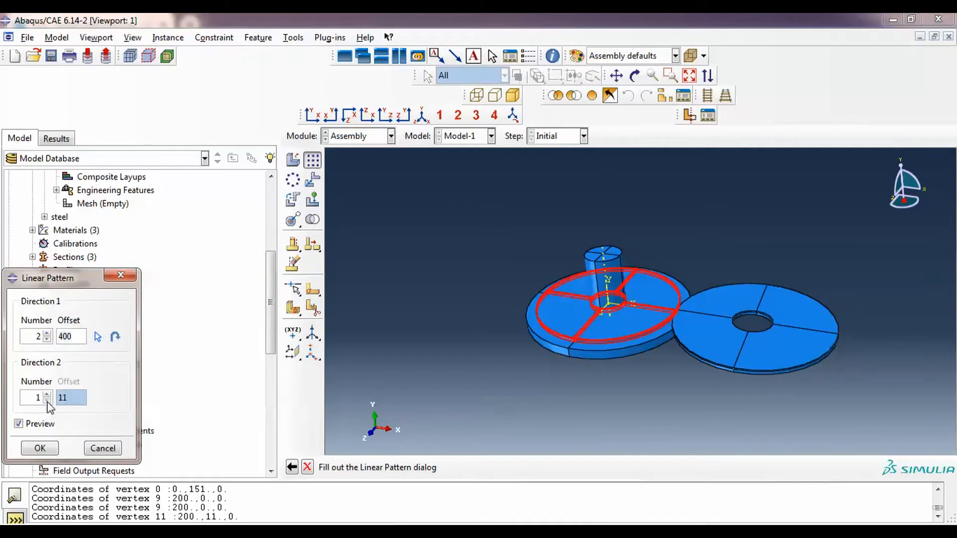
{"action": "left_click", "coordinate": [46, 394]}
{"action": "left_click", "coordinate": [47, 340]}
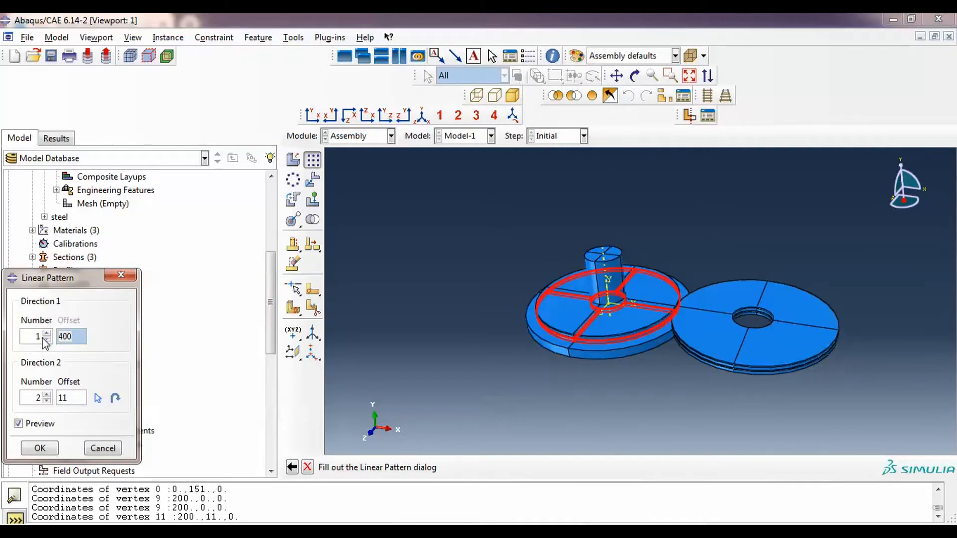
Set the Direction 2 number to 14 with an offset of 11 and create the linear pattern.
{"action": "left_click", "coordinate": [47, 394]}
{"action": "left_click", "coordinate": [47, 394]}
{"action": "left_click", "coordinate": [46, 394]}
{"action": "left_click", "coordinate": [47, 394]}
{"action": "left_click", "coordinate": [47, 394]}
{"action": "left_click", "coordinate": [47, 395]}
{"action": "left_click", "coordinate": [46, 394]}
{"action": "left_click", "coordinate": [47, 395]}
{"action": "left_click", "coordinate": [46, 394]}
{"action": "left_click", "coordinate": [47, 394]}
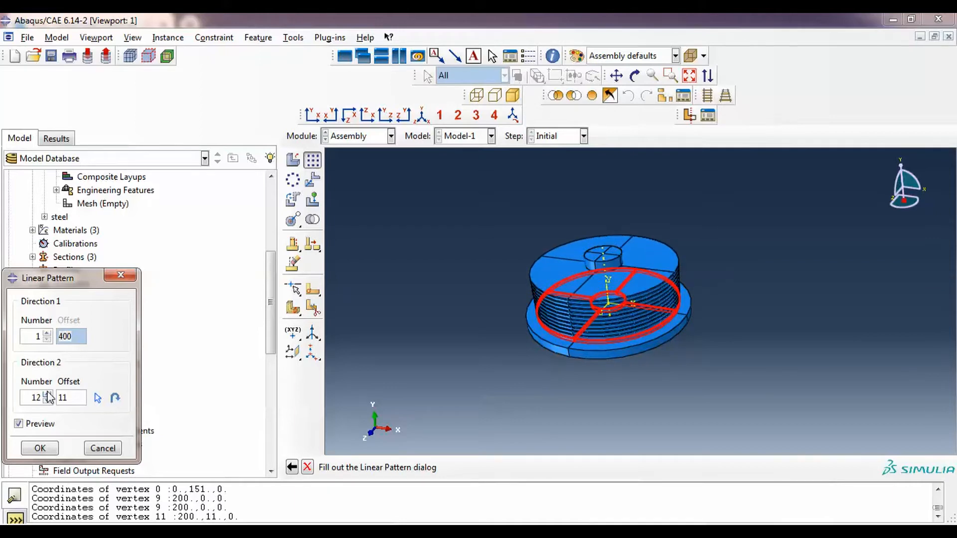
{"action": "left_click", "coordinate": [47, 394]}
{"action": "scroll", "coordinate": [621, 242], "scroll_direction": "down", "scroll_amount": 5}
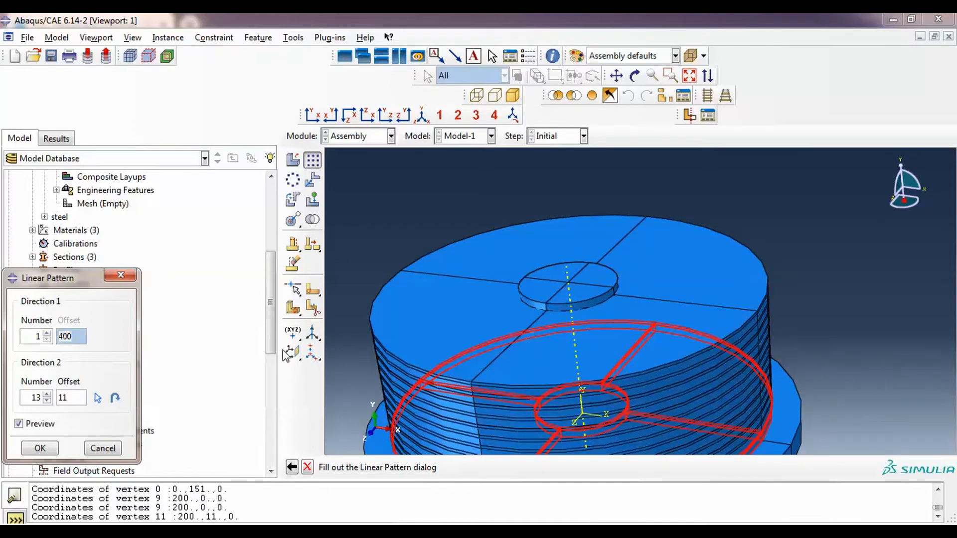
{"action": "left_click", "coordinate": [47, 394]}
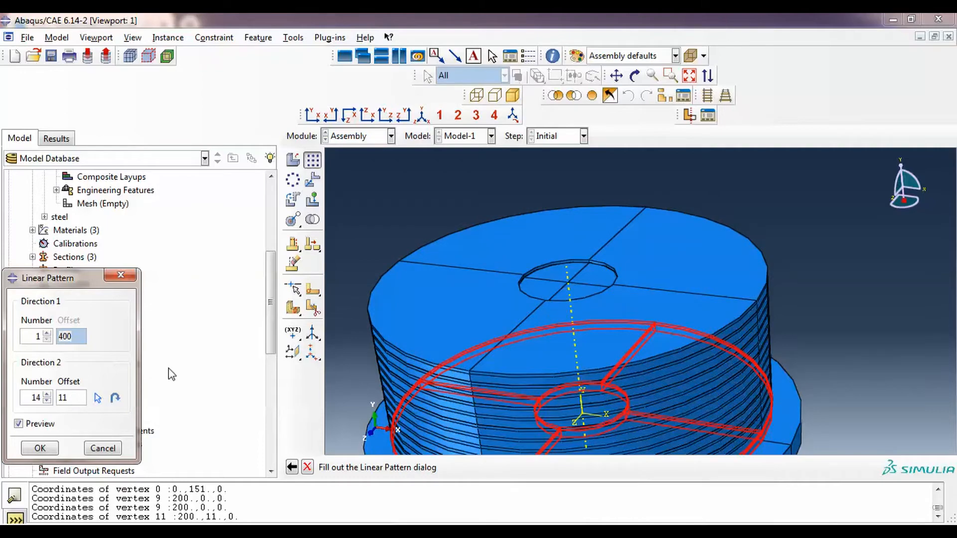
{"action": "scroll", "coordinate": [559, 227], "scroll_direction": "down", "scroll_amount": 5}
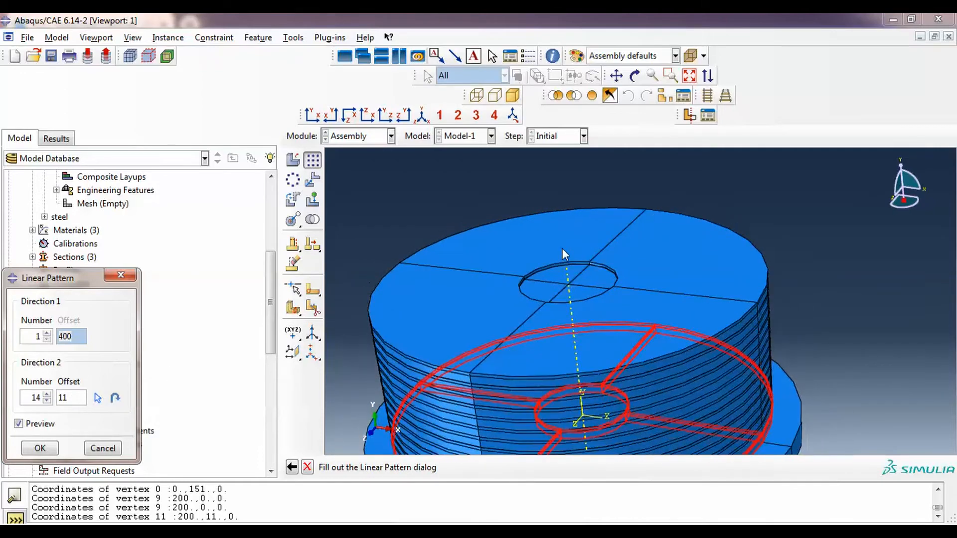
{"action": "scroll", "coordinate": [561, 249], "scroll_direction": "up", "scroll_amount": 10}
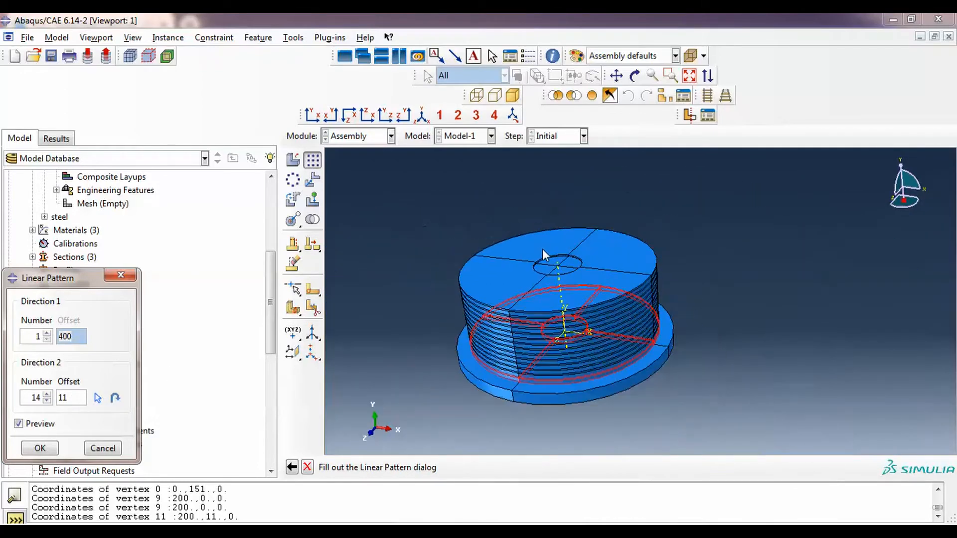
{"action": "left_click", "coordinate": [40, 448]}
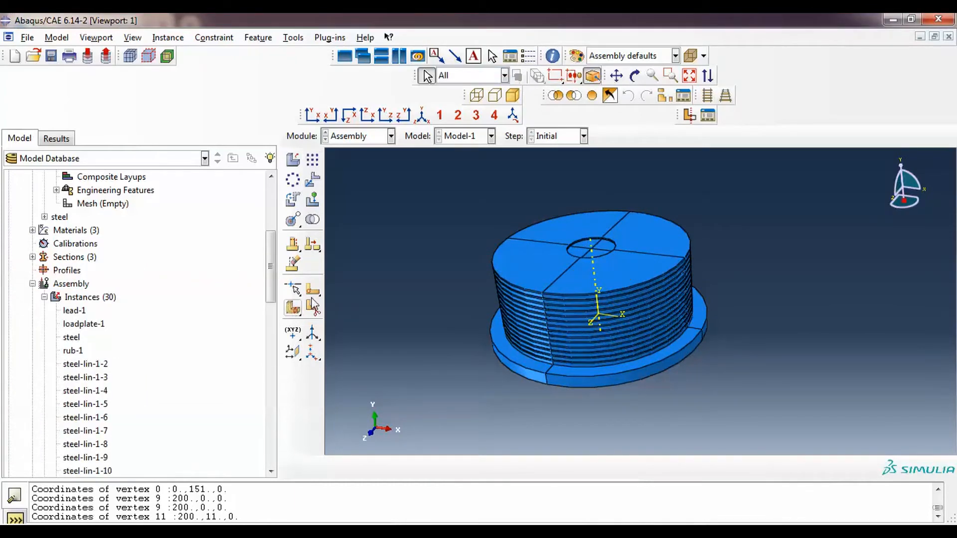
Delete the topmost steel layer instance from the patterned stack.
{"action": "left_click", "coordinate": [533, 245]}
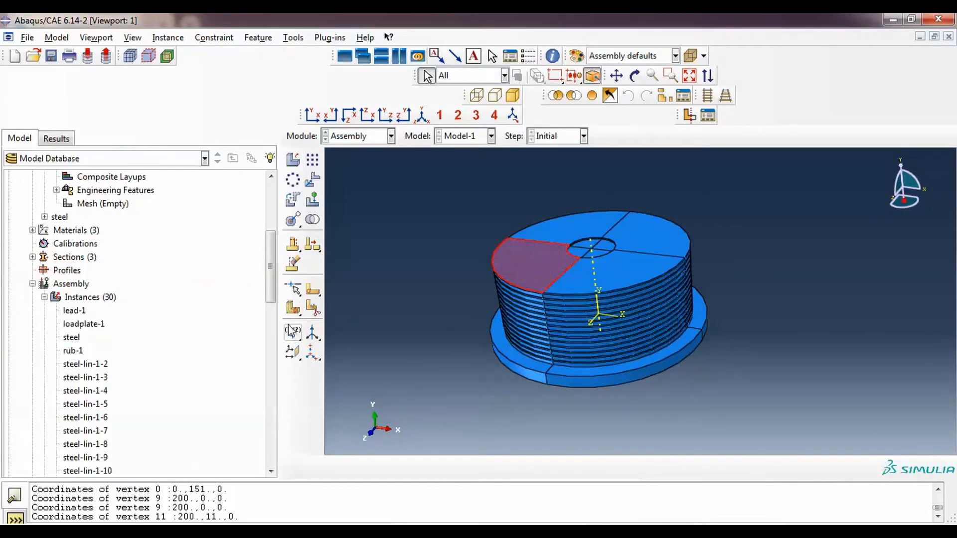
{"action": "left_click", "coordinate": [295, 266]}
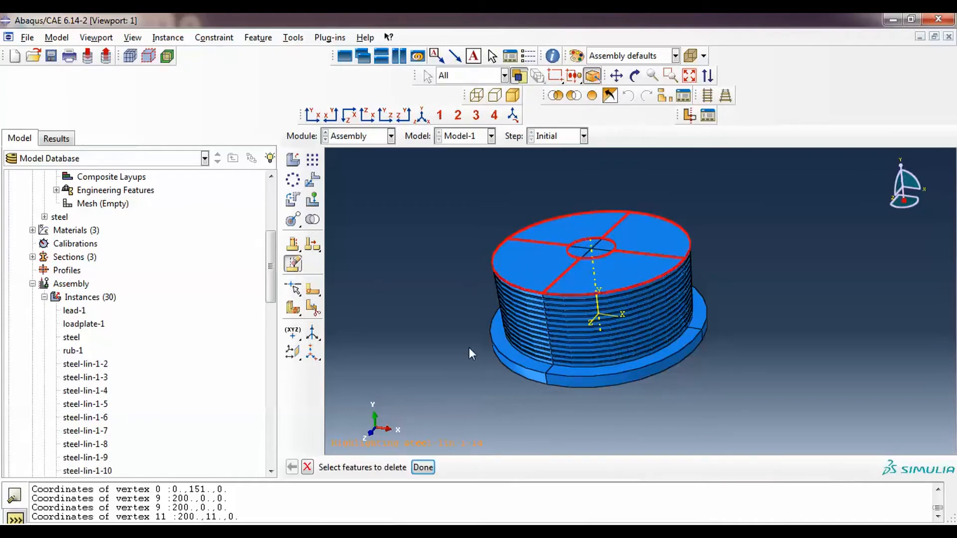
{"action": "left_click", "coordinate": [423, 467]}
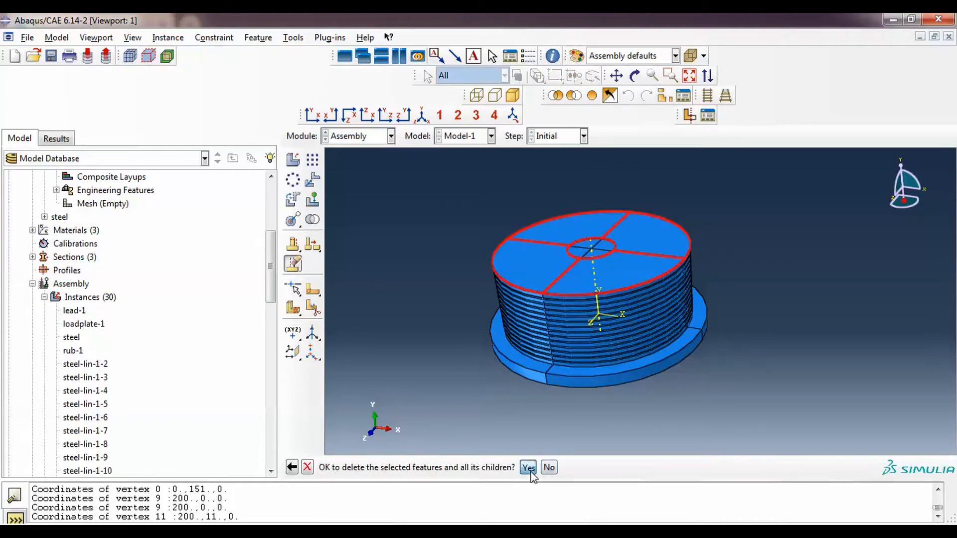
{"action": "left_click", "coordinate": [527, 467]}
{"action": "scroll", "coordinate": [588, 234], "scroll_direction": "up", "scroll_amount": 10}
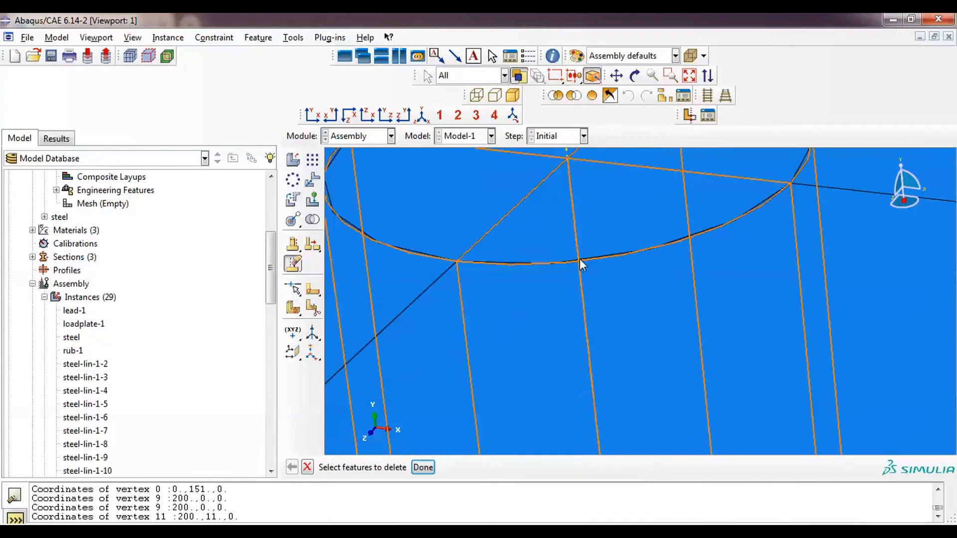
{"action": "scroll", "coordinate": [578, 258], "scroll_direction": "down", "scroll_amount": 8}
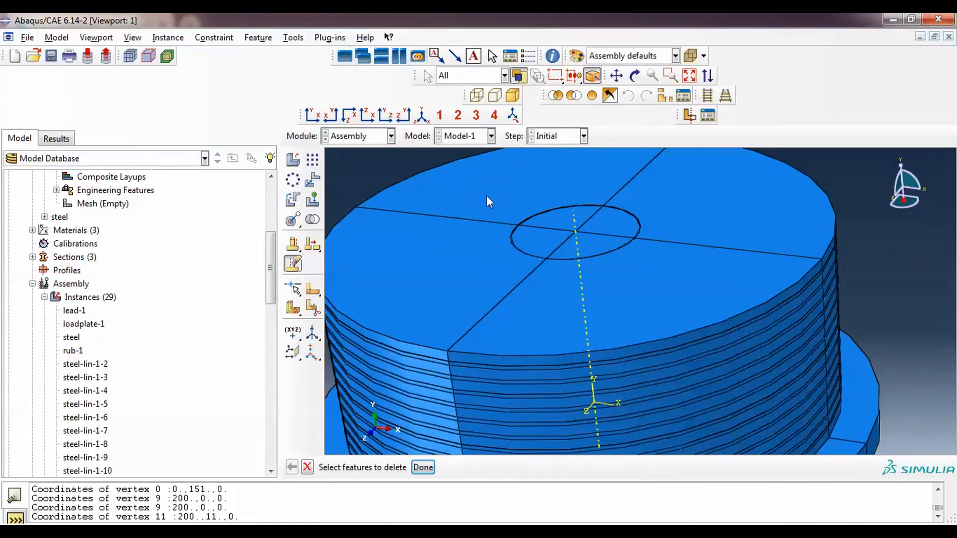
{"action": "scroll", "coordinate": [487, 195], "scroll_direction": "down", "scroll_amount": 3}
{"action": "scroll", "coordinate": [440, 181], "scroll_direction": "up", "scroll_amount": 2}
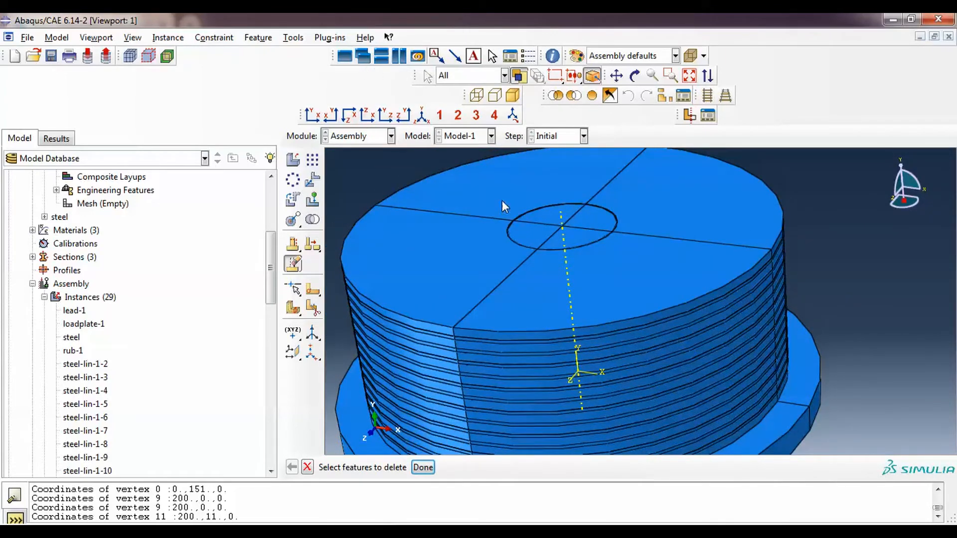
Start a linear pattern for the loadplate instance beneath the layer stack.
{"action": "left_click", "coordinate": [504, 259]}
{"action": "scroll", "coordinate": [504, 259], "scroll_direction": "down", "scroll_amount": 3}
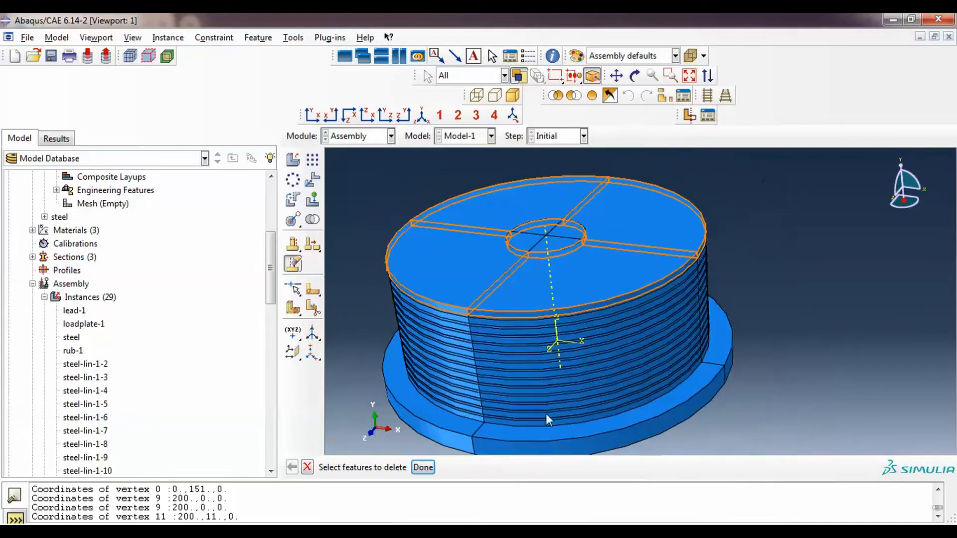
{"action": "left_click", "coordinate": [694, 408]}
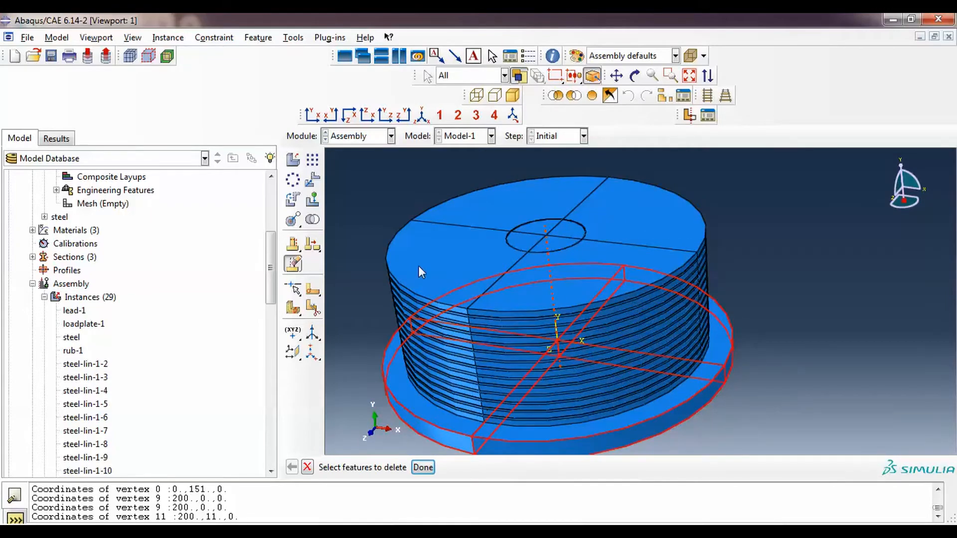
{"action": "left_click", "coordinate": [314, 160]}
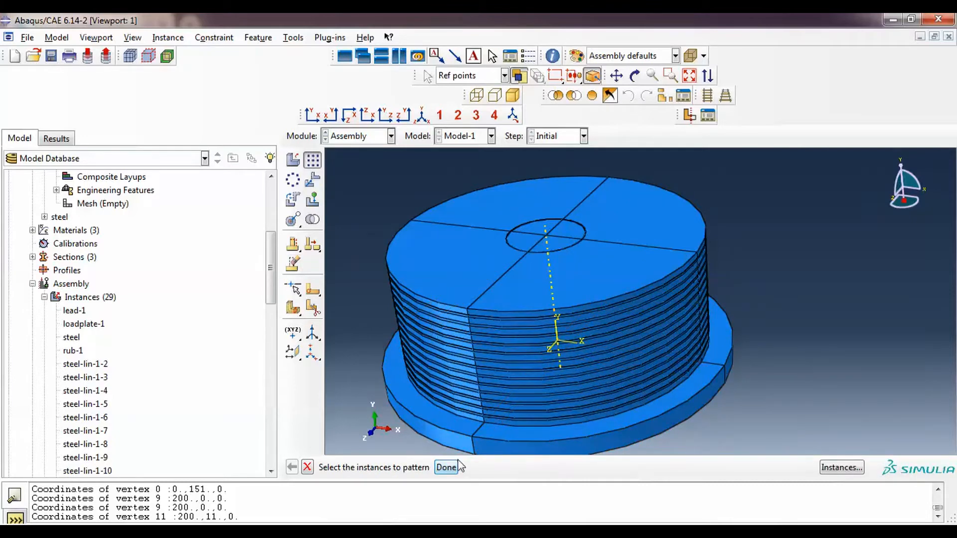
Linear-pattern the bottom load plate with 1 instance in direction 1 and 2 instances at an offset of 176 in direction 2.
{"action": "left_click", "coordinate": [468, 426]}
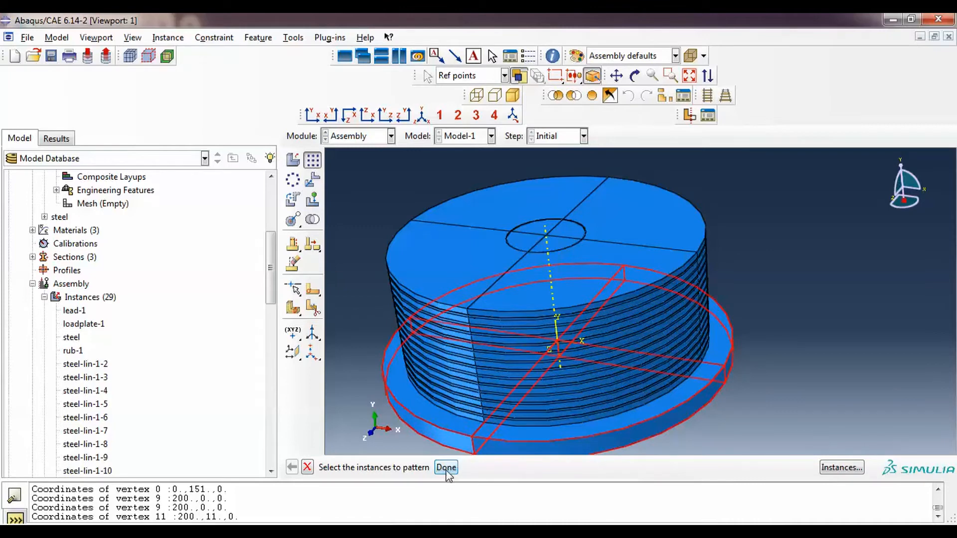
{"action": "left_click", "coordinate": [446, 467]}
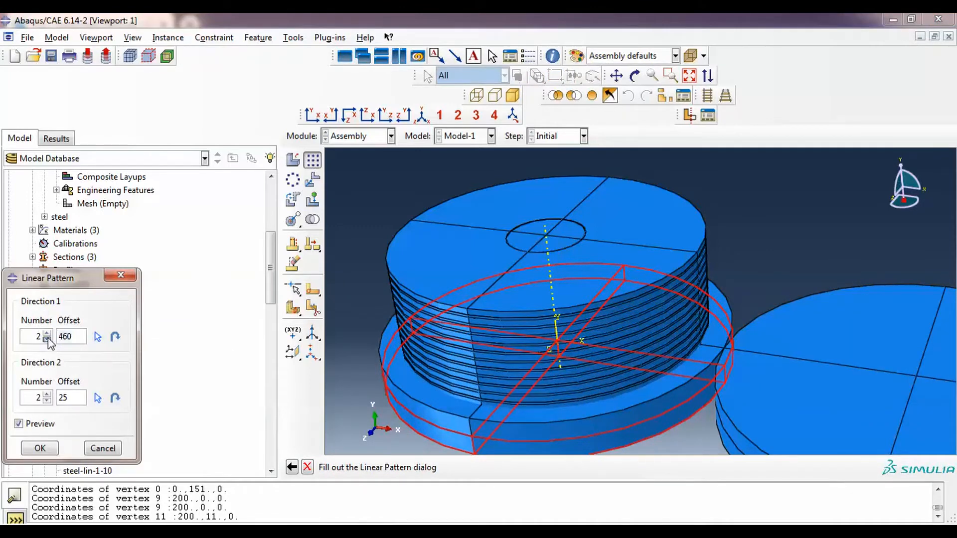
{"action": "left_click", "coordinate": [47, 340]}
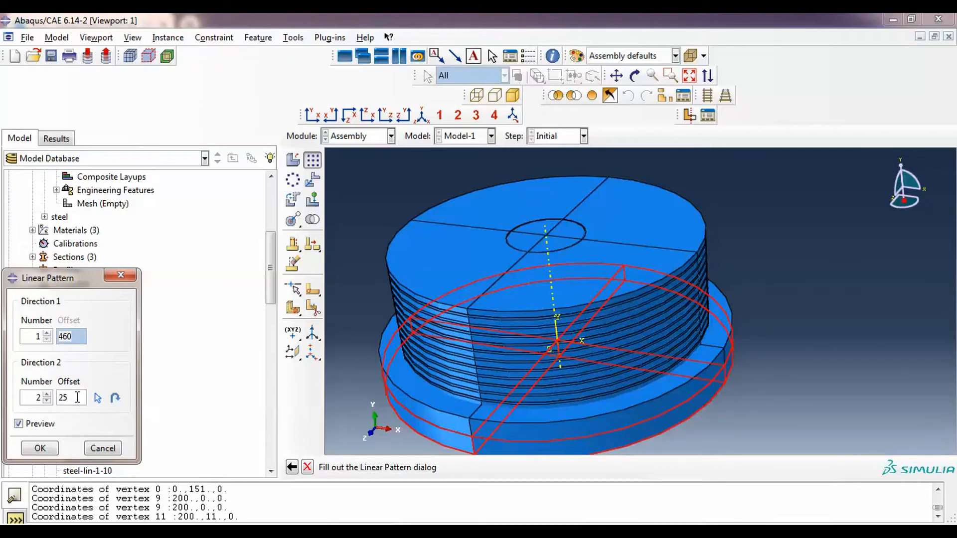
{"action": "left_click_drag", "start_coordinate": [77, 399], "coordinate": [54, 397]}
{"action": "type", "text": "151"}
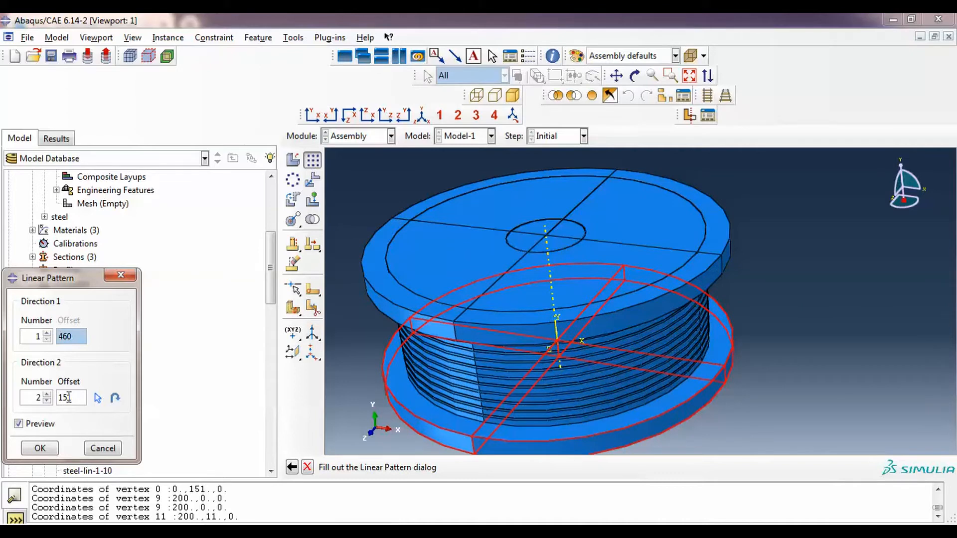
{"action": "key", "text": "BackSpace"}
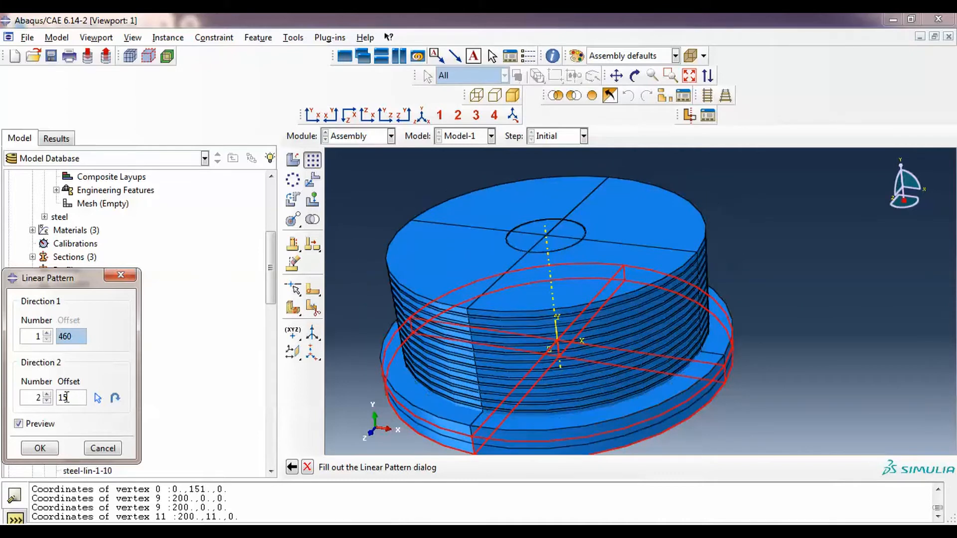
{"action": "type", "text": "6"}
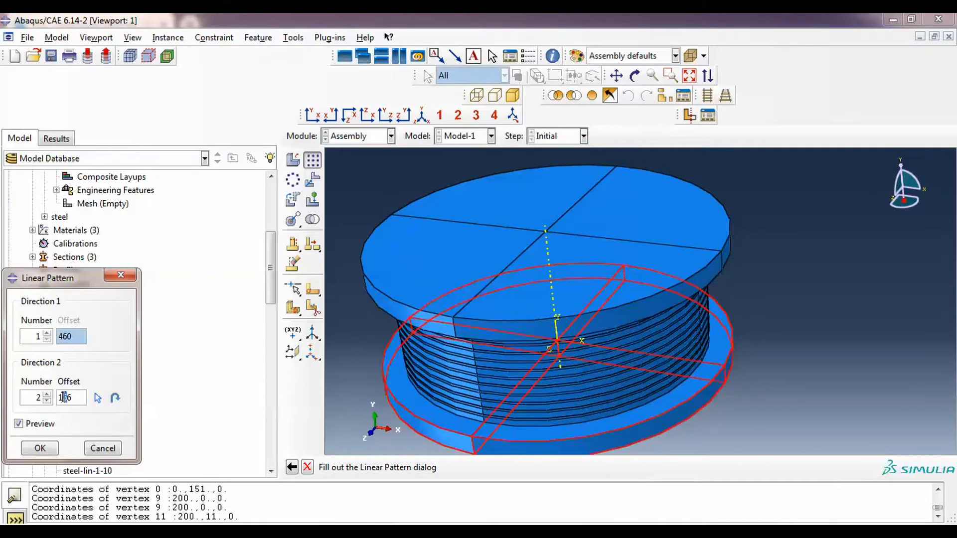
{"action": "type", "text": "7"}
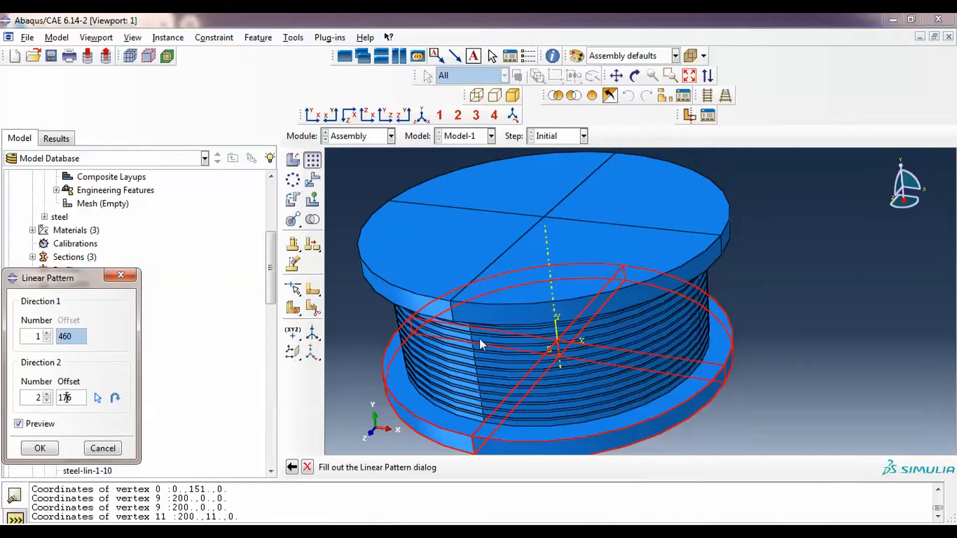
{"action": "left_click", "coordinate": [39, 448]}
Query the coordinates of the centre point on the top load plate, and close the query.
{"action": "left_click_drag", "start_coordinate": [604, 311], "coordinate": [627, 308], "text": "ctrl+alt"}
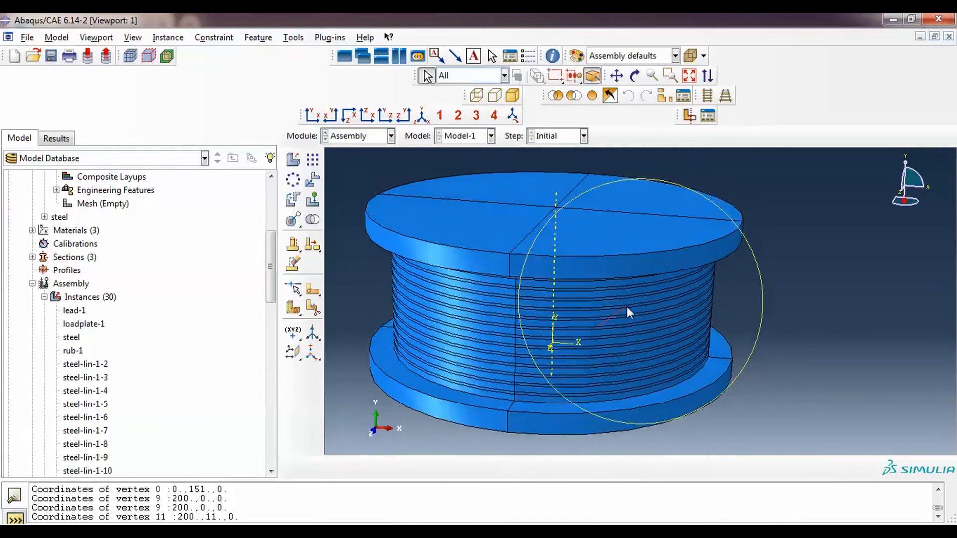
{"action": "left_click", "coordinate": [330, 38]}
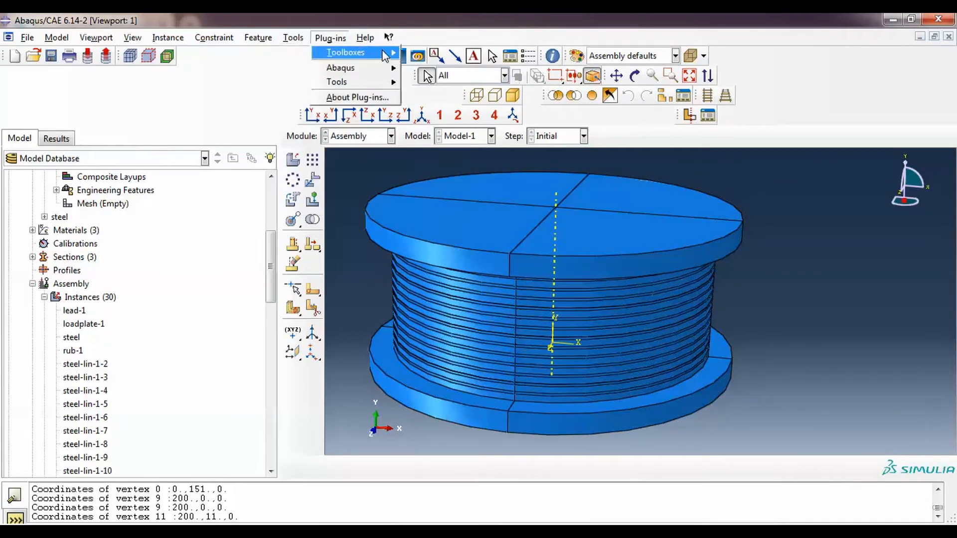
{"action": "mouse_move", "coordinate": [293, 38]}
{"action": "left_click", "coordinate": [310, 52]}
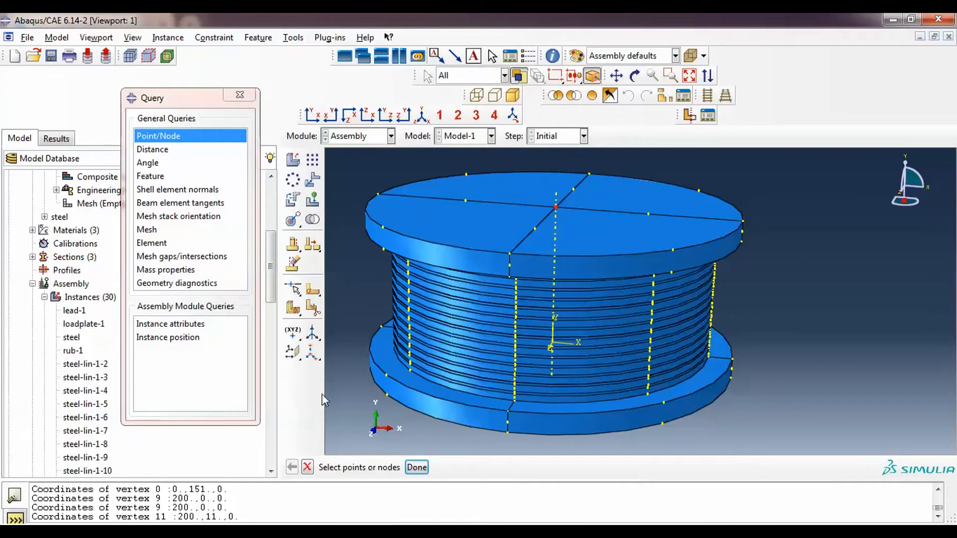
{"action": "left_click", "coordinate": [417, 468]}
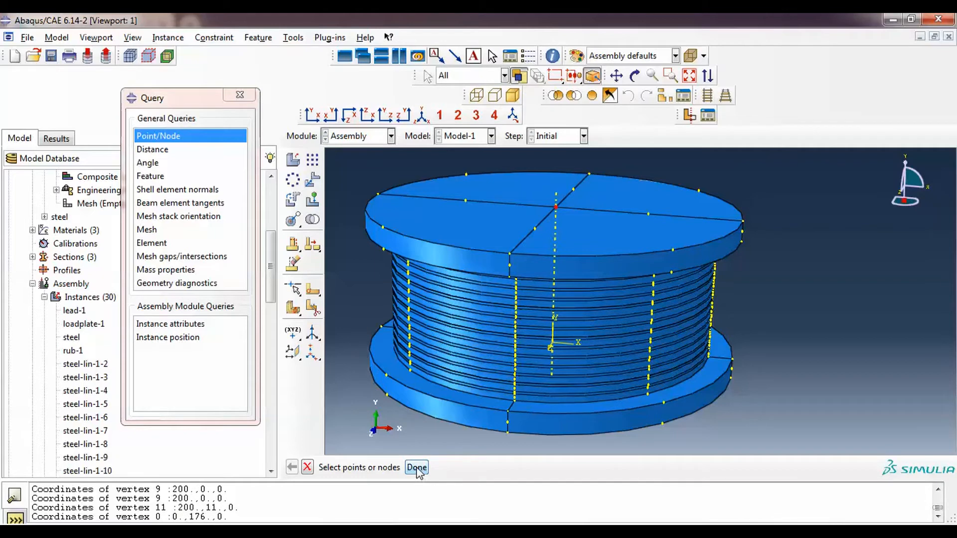
{"action": "left_click_drag", "start_coordinate": [189, 518], "coordinate": [207, 524]}
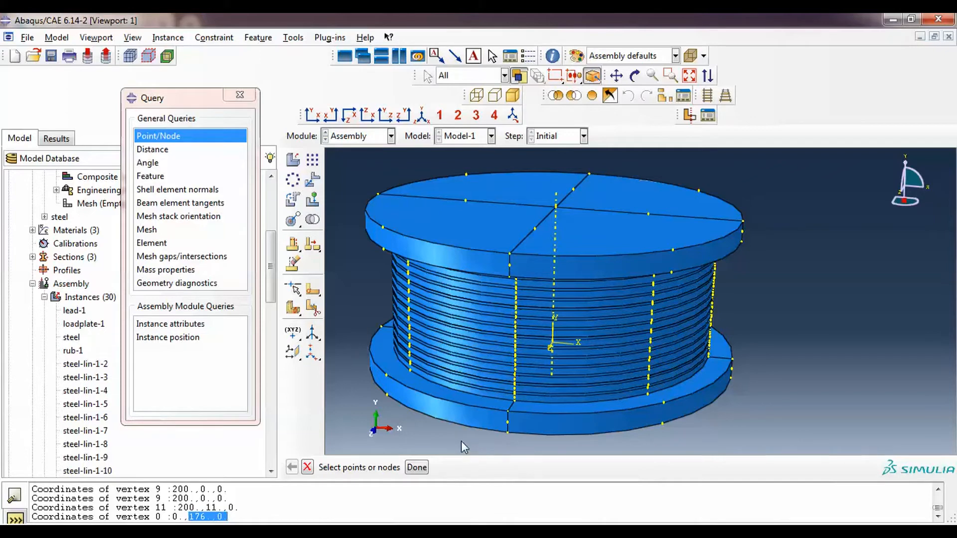
{"action": "left_click", "coordinate": [240, 95]}
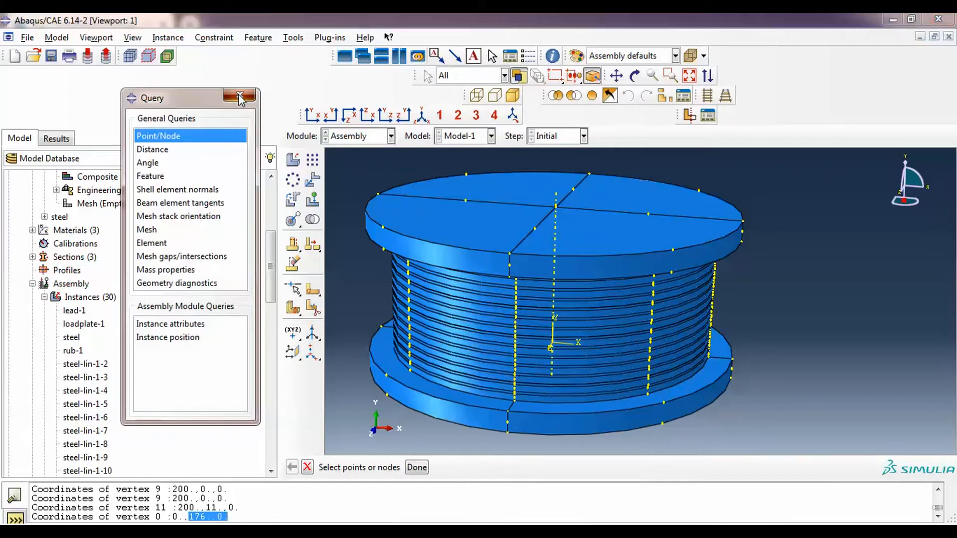
{"action": "left_click", "coordinate": [421, 468]}
Inspect the complete bearing assembly from several angles in wireframe and shaded rendering.
{"action": "left_click_drag", "start_coordinate": [563, 329], "coordinate": [568, 290], "text": "ctrl+alt"}
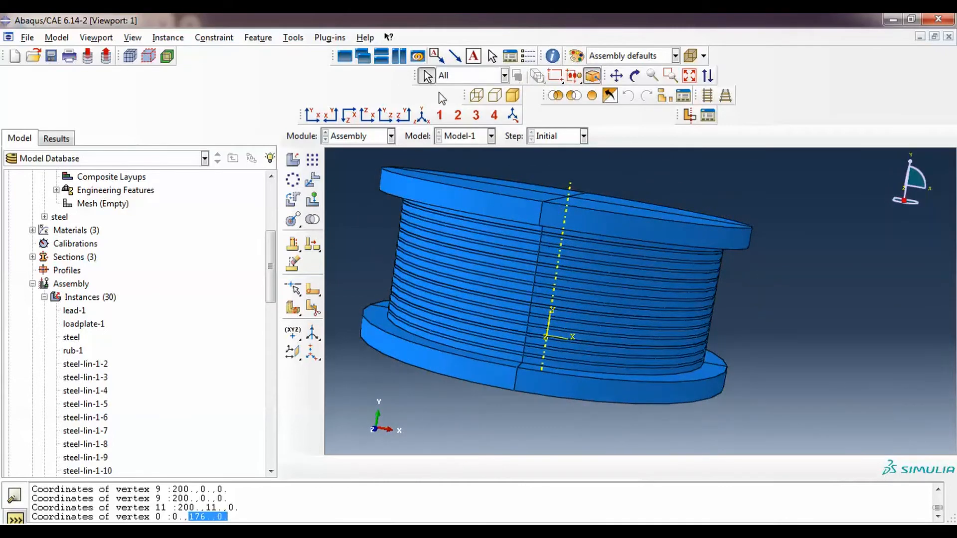
{"action": "left_click", "coordinate": [476, 94]}
{"action": "left_click_drag", "start_coordinate": [496, 235], "coordinate": [591, 284], "text": "ctrl+alt"}
{"action": "left_click", "coordinate": [512, 96]}
{"action": "left_click_drag", "start_coordinate": [722, 316], "coordinate": [548, 344], "text": "ctrl+alt"}
{"action": "scroll", "coordinate": [517, 289], "scroll_direction": "down", "scroll_amount": 6}
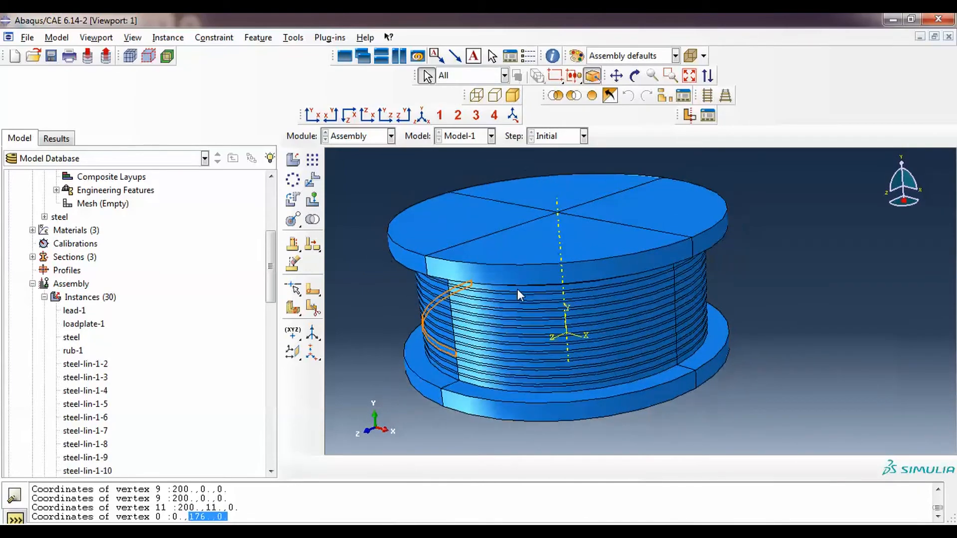
{"action": "scroll", "coordinate": [381, 284], "scroll_direction": "up", "scroll_amount": 4}
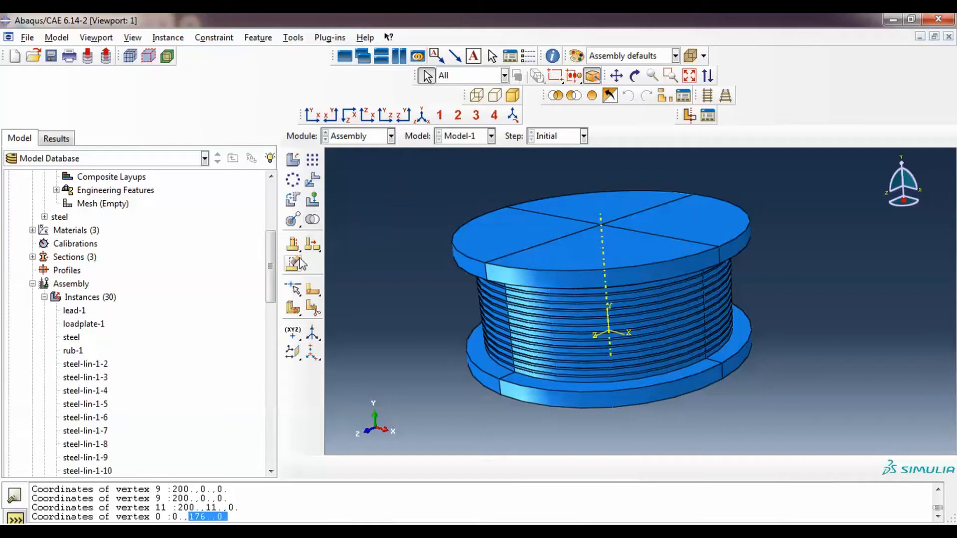
Switch to the Step module and create a Static, General step after the Initial step.
{"action": "left_click", "coordinate": [359, 137]}
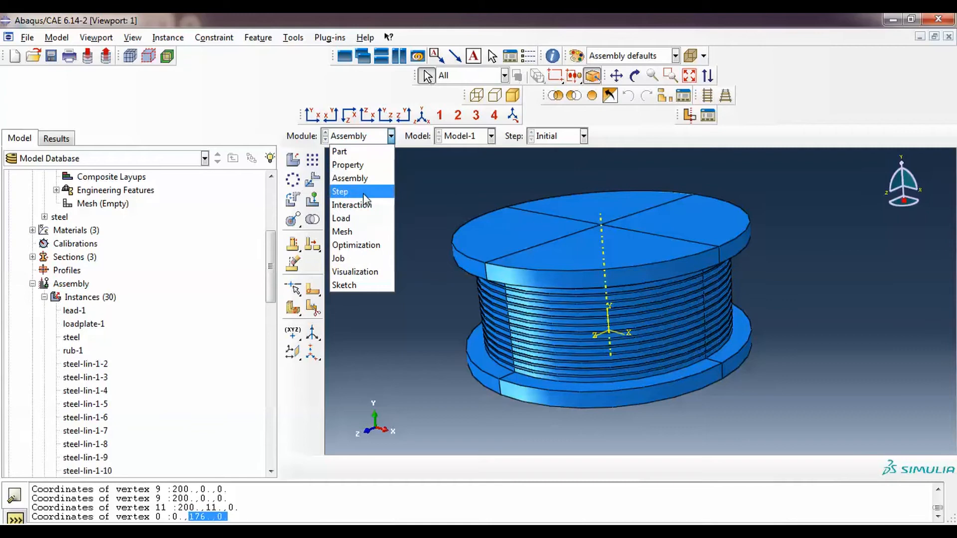
{"action": "left_click", "coordinate": [344, 192]}
{"action": "left_click", "coordinate": [312, 160]}
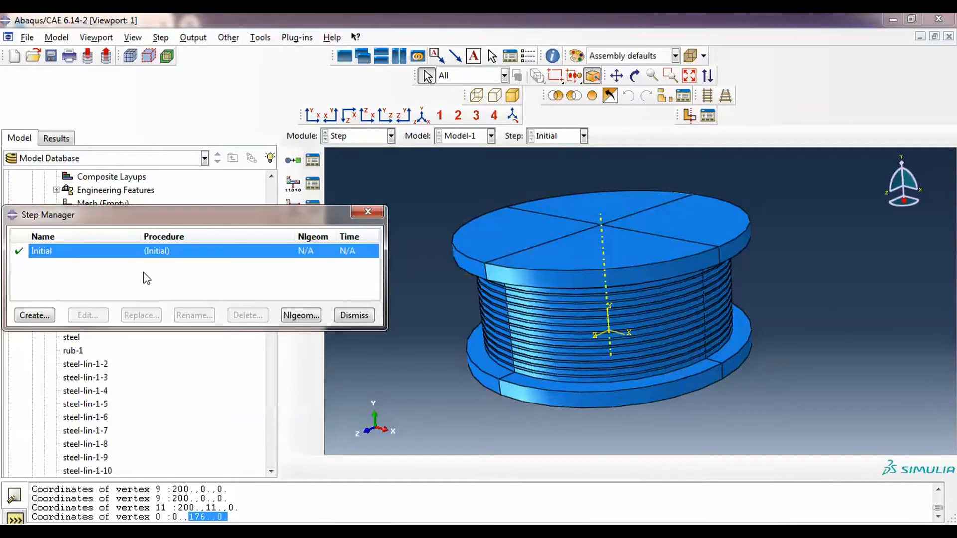
{"action": "left_click", "coordinate": [44, 316]}
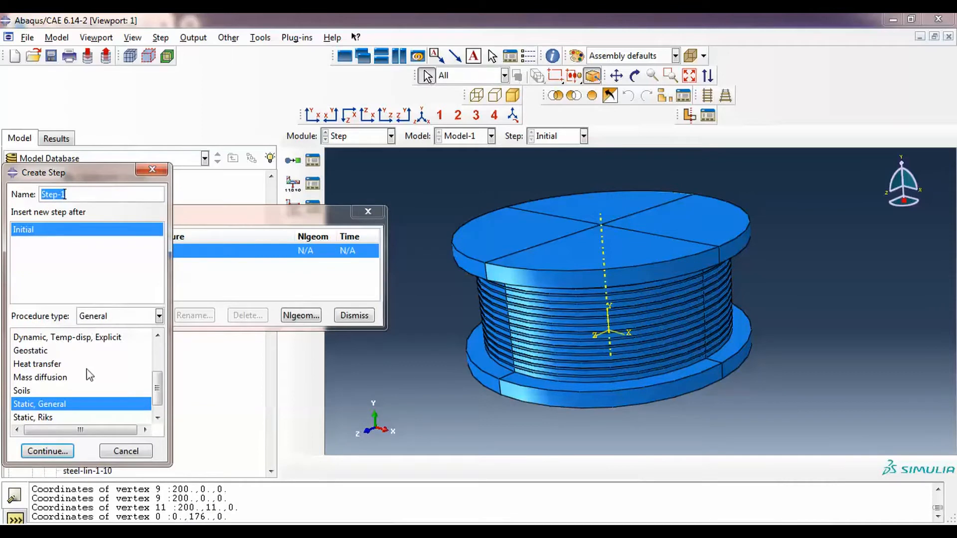
{"action": "left_click", "coordinate": [56, 452]}
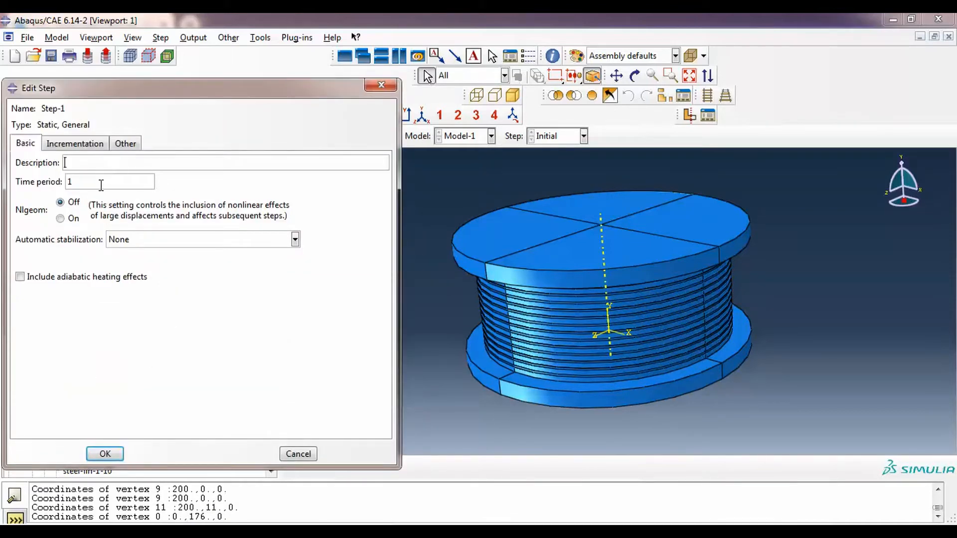
Turn Nlgeom on for Step-1 and set its initial increment size to 0.5 and minimum to 1E-006.
{"action": "left_click", "coordinate": [72, 219]}
{"action": "left_click", "coordinate": [75, 144]}
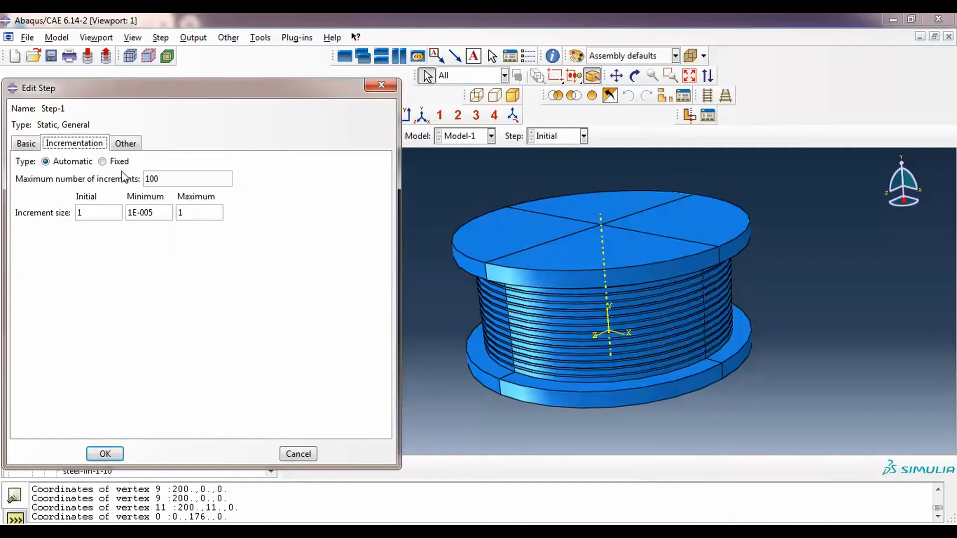
{"action": "left_click_drag", "start_coordinate": [100, 215], "coordinate": [32, 209]}
{"action": "left_click", "coordinate": [211, 212]}
{"action": "left_click_drag", "start_coordinate": [157, 213], "coordinate": [148, 213]}
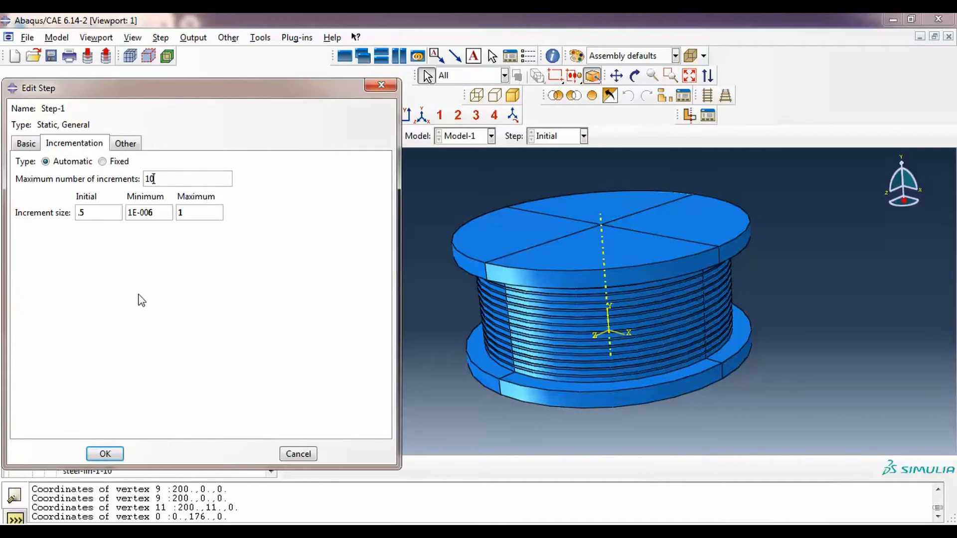
{"action": "left_click", "coordinate": [106, 454]}
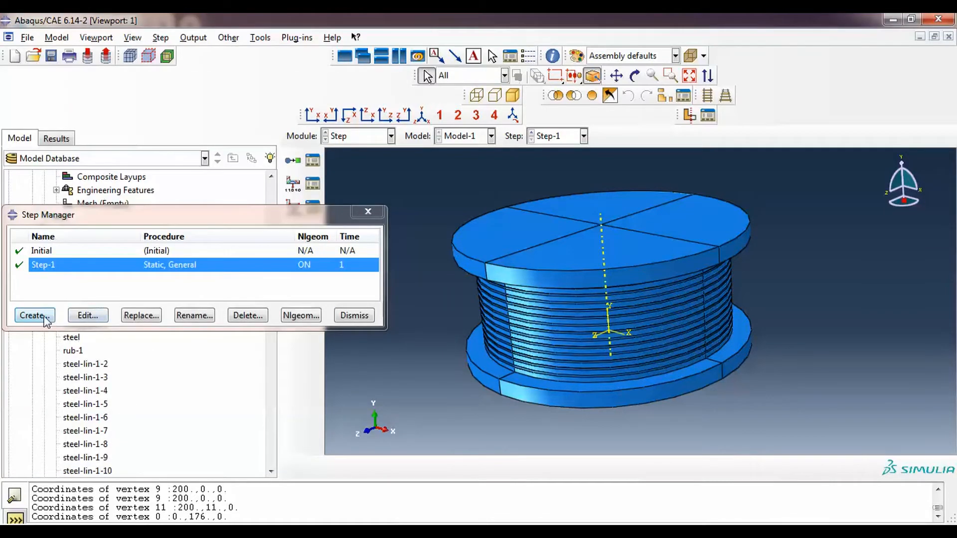
Create a second Static, General step after Step-1 with a time period of 8.
{"action": "left_click", "coordinate": [33, 316]}
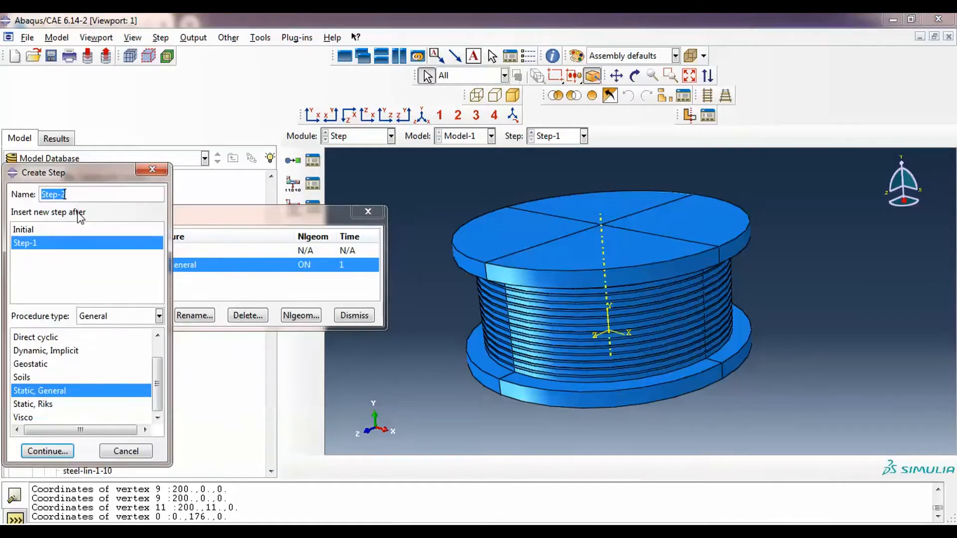
{"action": "left_click", "coordinate": [58, 452]}
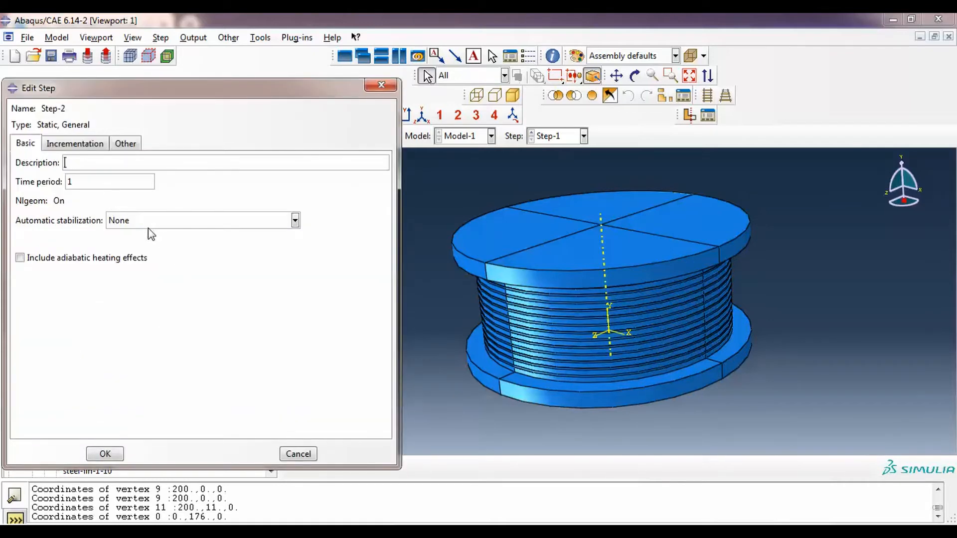
{"action": "left_click", "coordinate": [146, 223]}
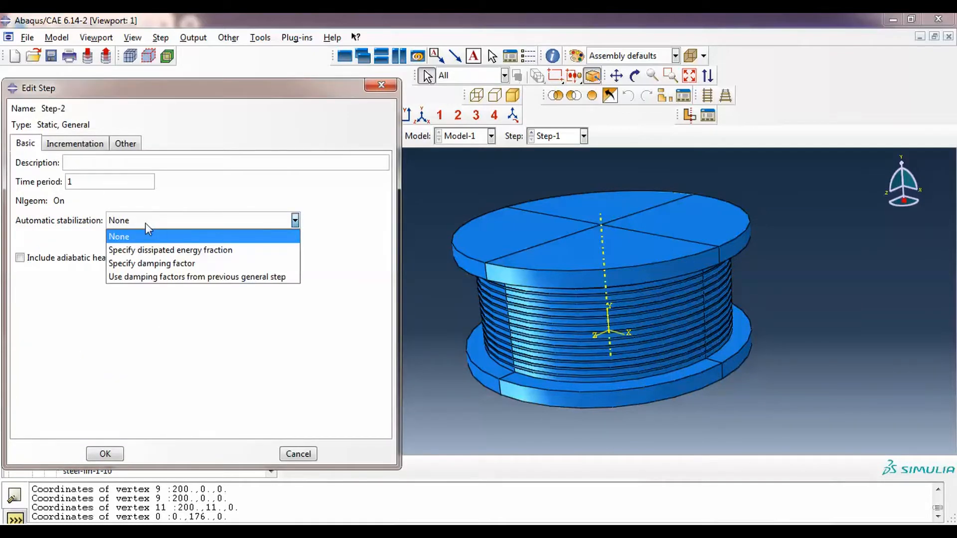
{"action": "left_click", "coordinate": [145, 223]}
{"action": "left_click", "coordinate": [81, 145]}
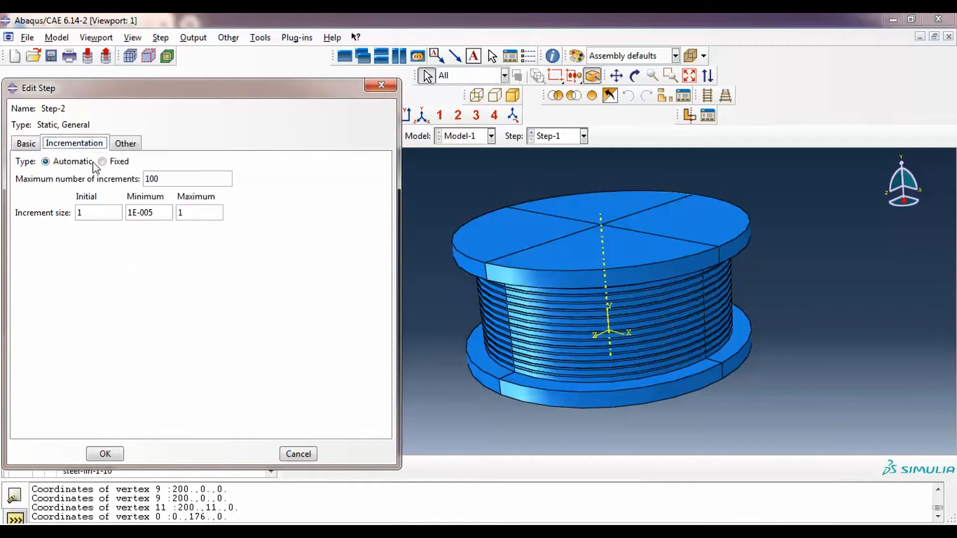
{"action": "left_click", "coordinate": [33, 141]}
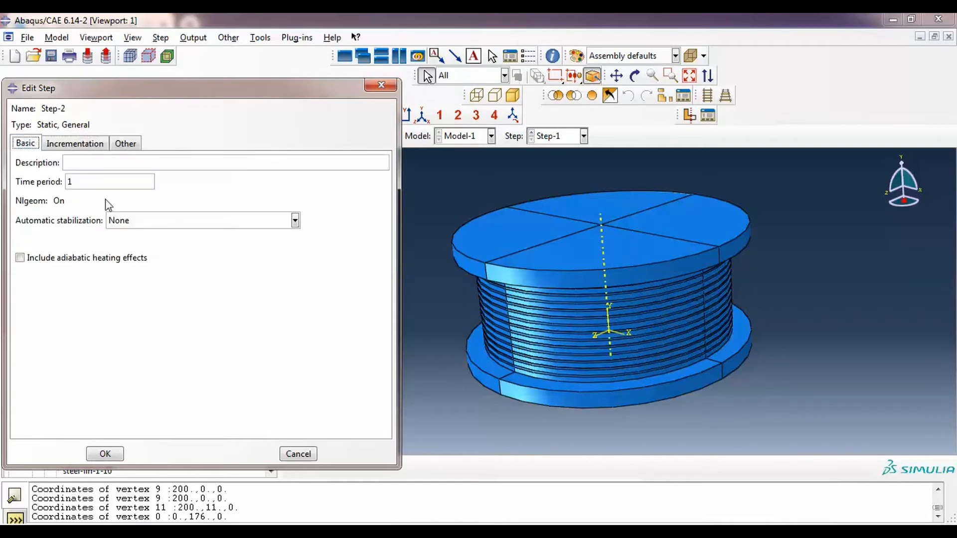
{"action": "left_click_drag", "start_coordinate": [87, 183], "coordinate": [5, 194]}
{"action": "left_click", "coordinate": [88, 146]}
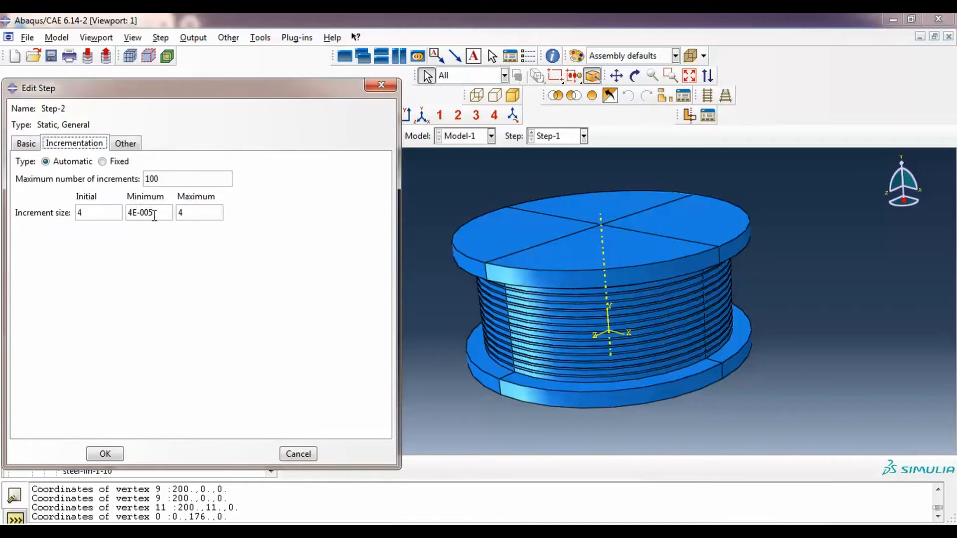
{"action": "left_click", "coordinate": [28, 144]}
{"action": "double_click", "coordinate": [111, 181]}
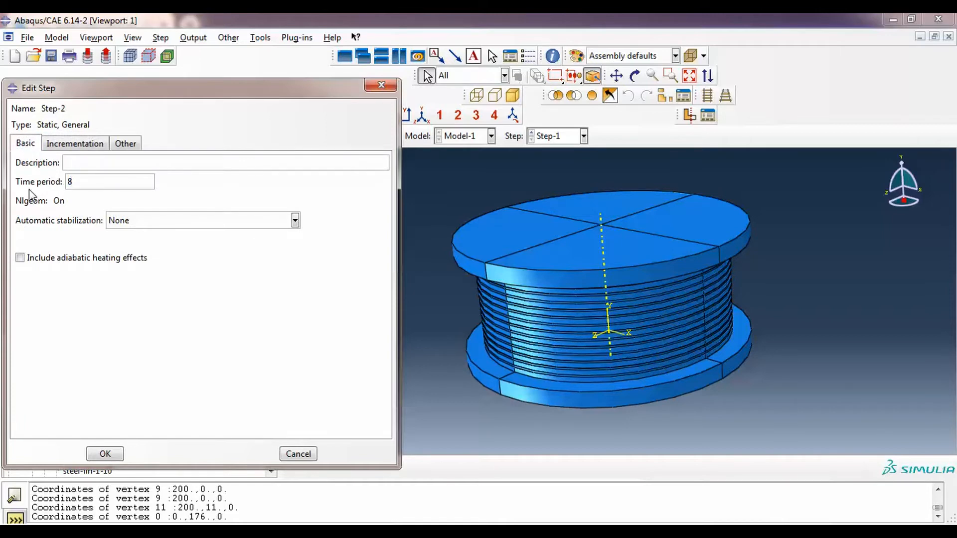
Set Step-2's incrementation to 1000 maximum increments, initial size 0.2, minimum 8E-007 and maximum 0.5, and close the step manager.
{"action": "left_click", "coordinate": [72, 146]}
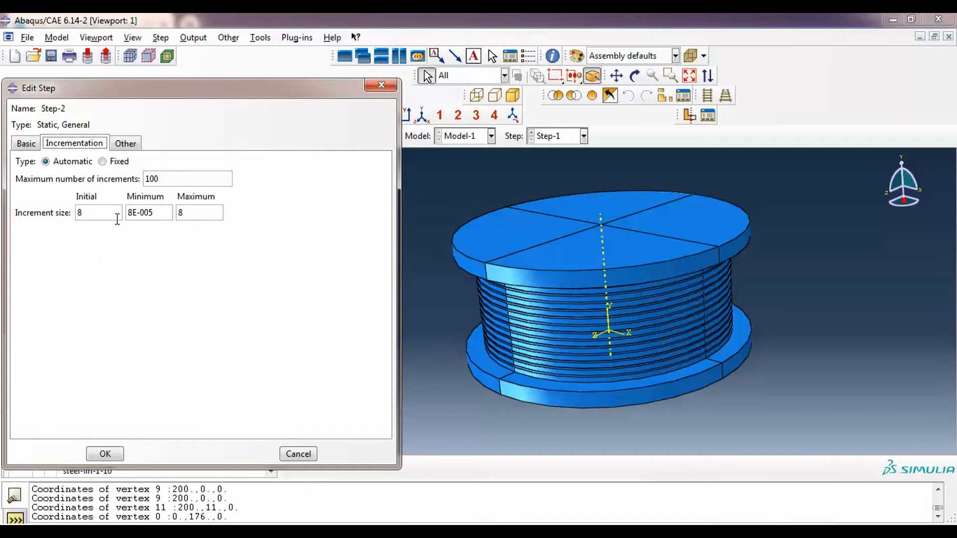
{"action": "left_click", "coordinate": [160, 178]}
{"action": "key", "text": "Tab"}
{"action": "left_click_drag", "start_coordinate": [191, 211], "coordinate": [171, 209]}
{"action": "left_click", "coordinate": [161, 209]}
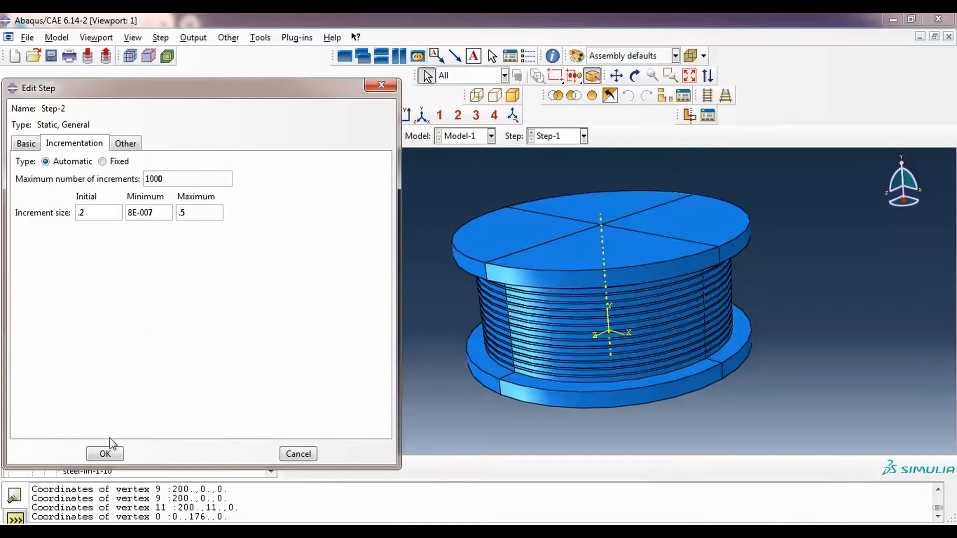
{"action": "left_click", "coordinate": [105, 454]}
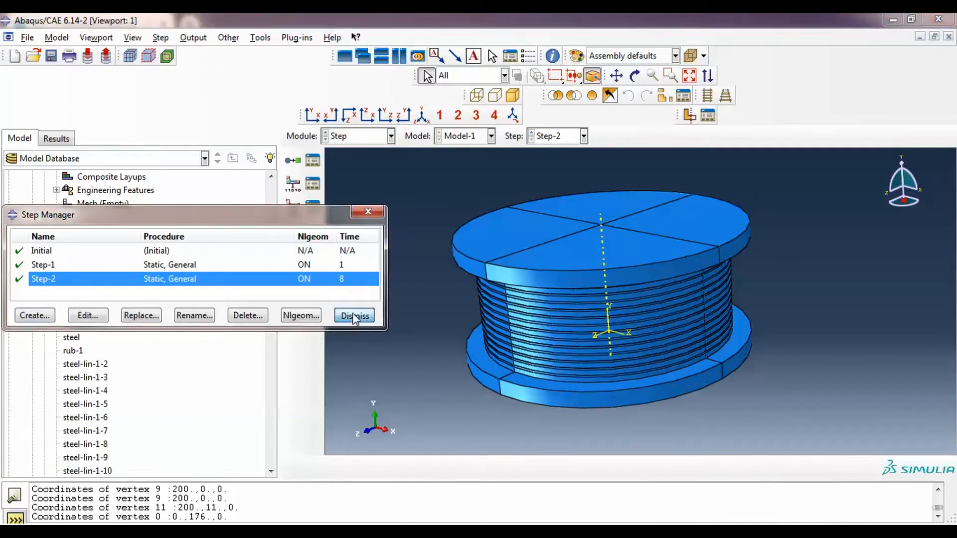
{"action": "left_click", "coordinate": [354, 317]}
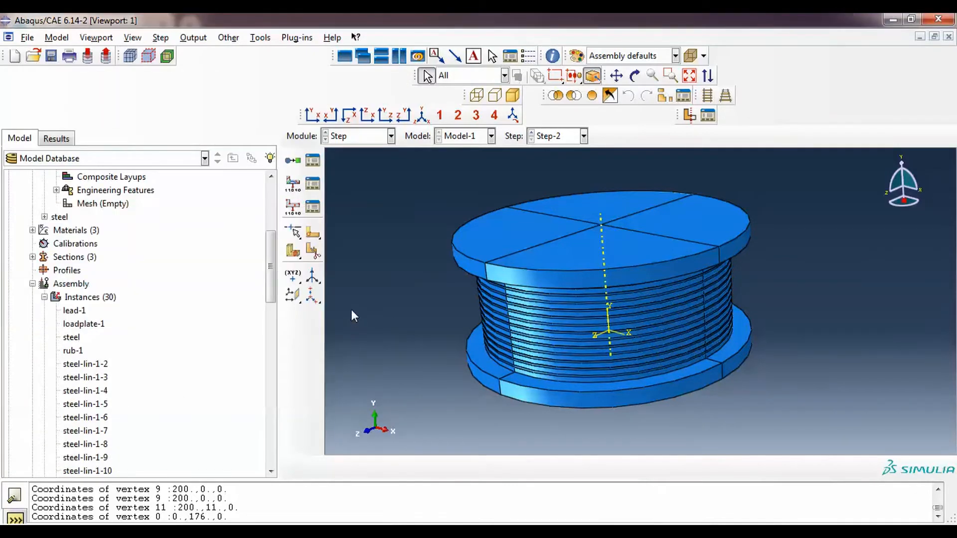
Exclude the Contact variables from the F-Output-1 field output request in Step-1 and close the request manager.
{"action": "left_click", "coordinate": [314, 185]}
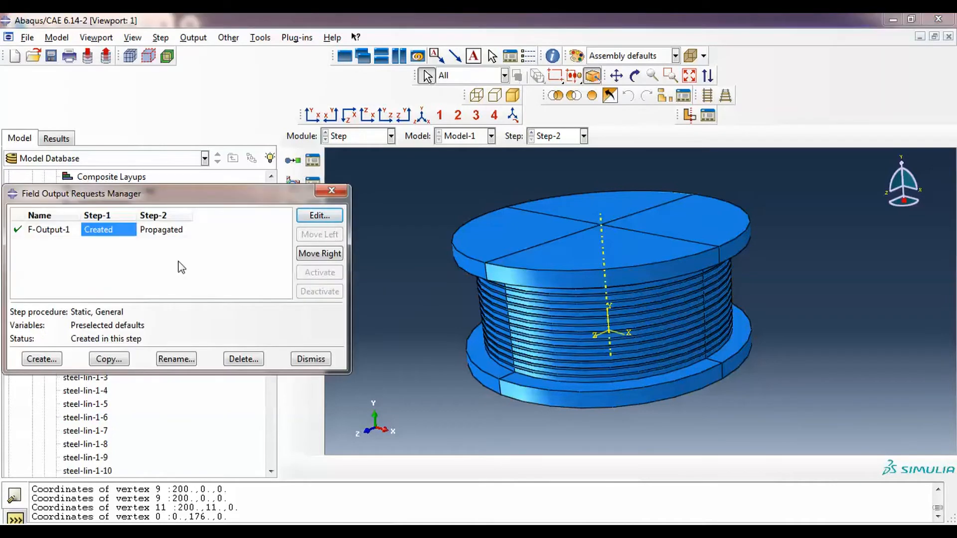
{"action": "left_click", "coordinate": [308, 217]}
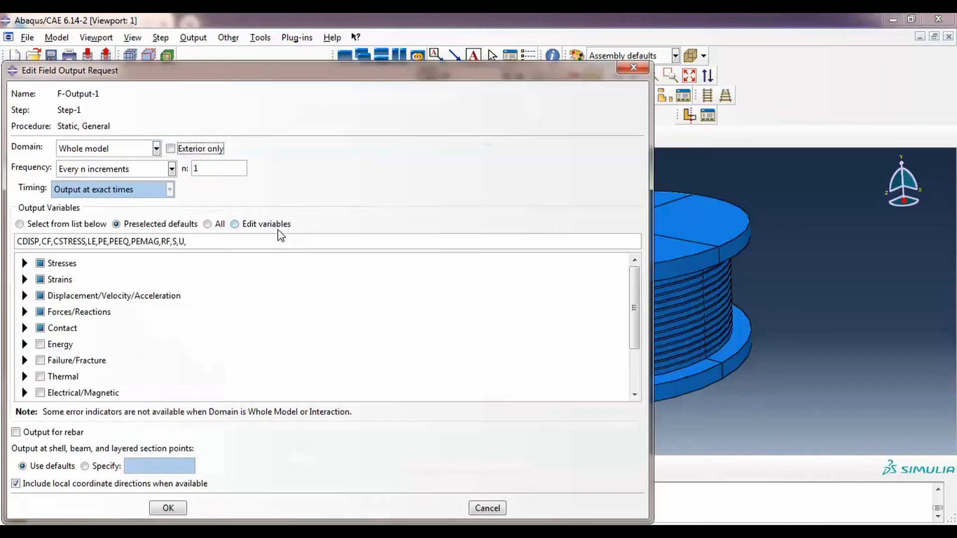
{"action": "left_click", "coordinate": [41, 328]}
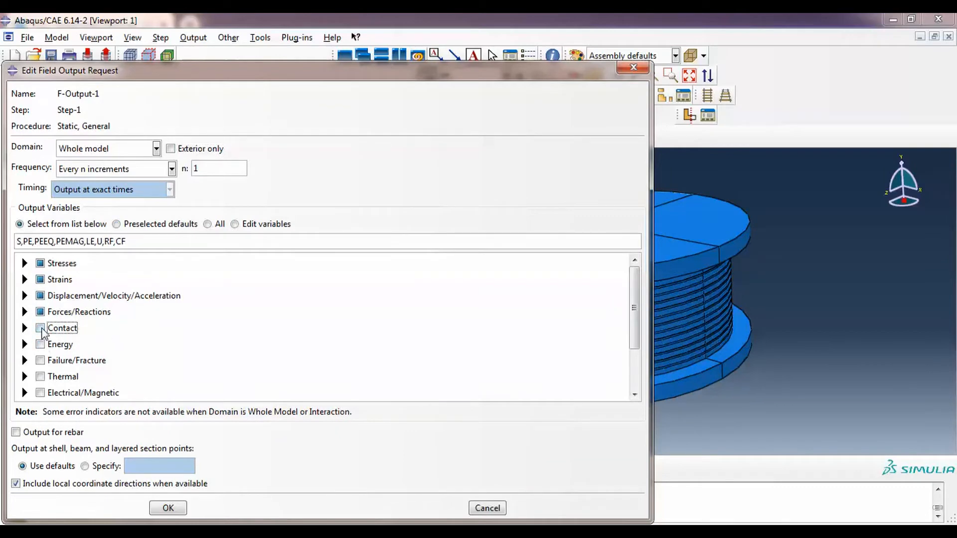
{"action": "left_click", "coordinate": [24, 264]}
{"action": "left_click", "coordinate": [24, 263]}
{"action": "left_click", "coordinate": [165, 508]}
{"action": "left_click", "coordinate": [305, 359]}
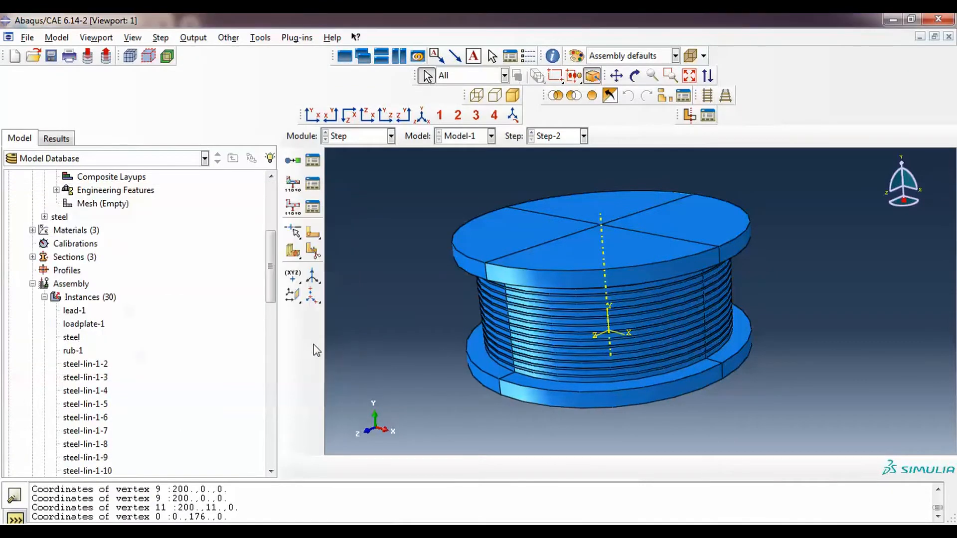
Create a new time points definition for the model, keeping the default name TimePoints-1.
{"action": "left_click", "coordinate": [45, 297]}
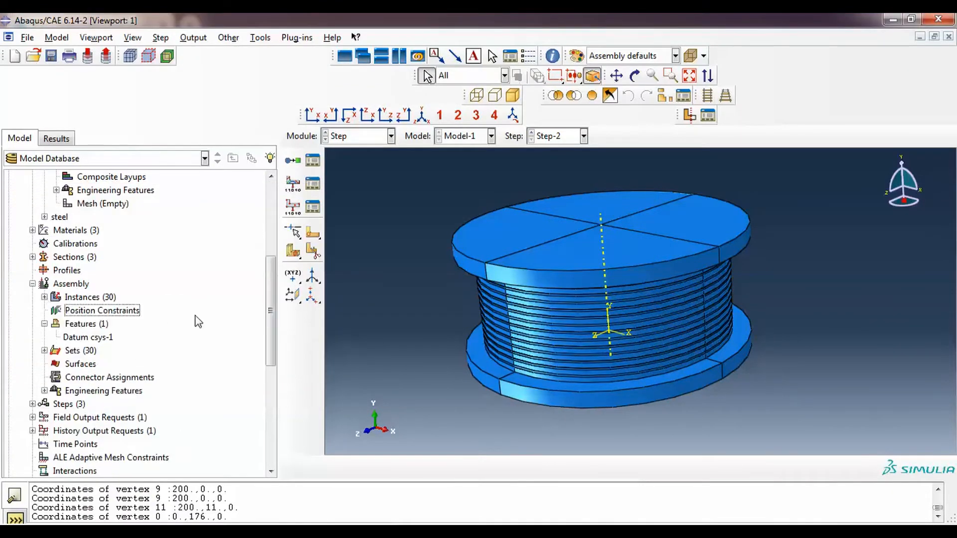
{"action": "scroll", "coordinate": [379, 236], "scroll_direction": "down", "scroll_amount": 1}
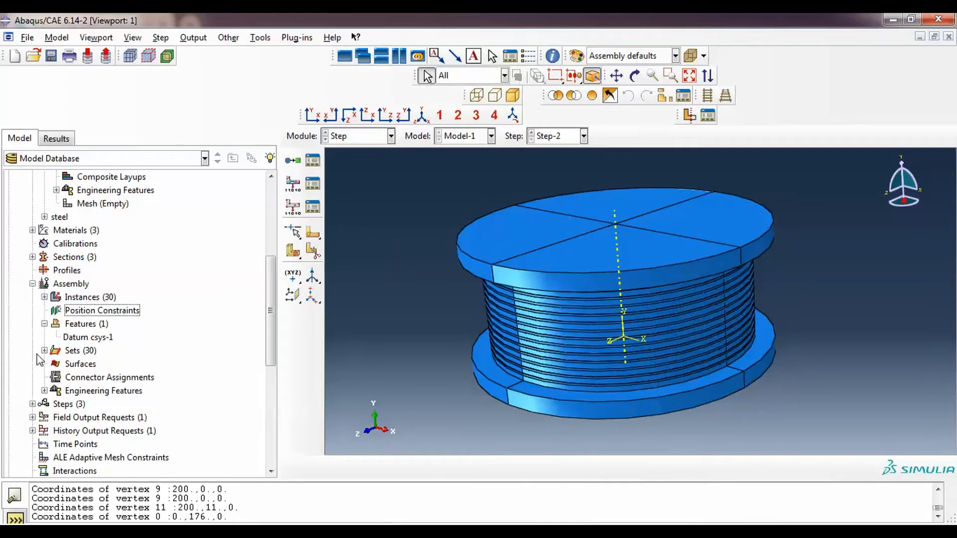
{"action": "scroll", "coordinate": [50, 349], "scroll_direction": "down", "scroll_amount": 1}
{"action": "scroll", "coordinate": [96, 334], "scroll_direction": "down", "scroll_amount": 1}
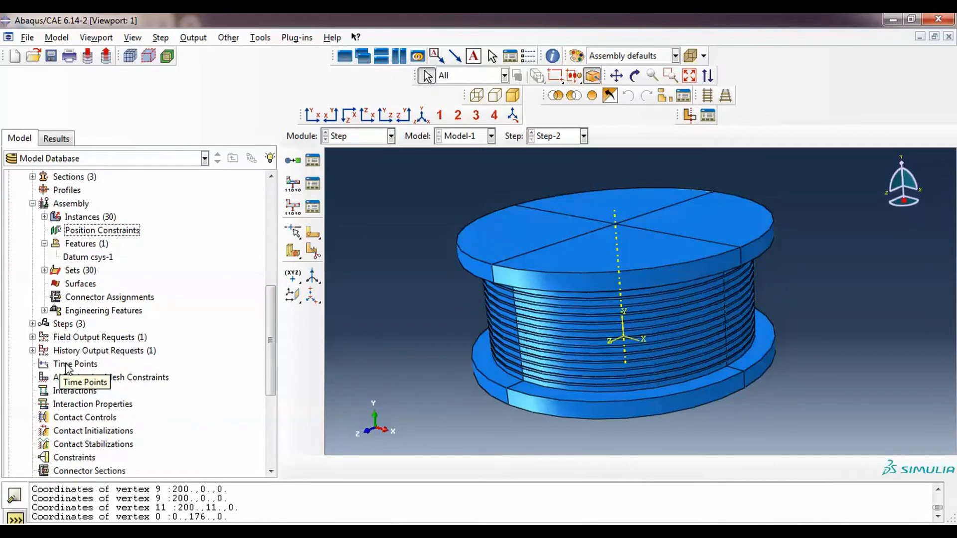
{"action": "double_click", "coordinate": [67, 364]}
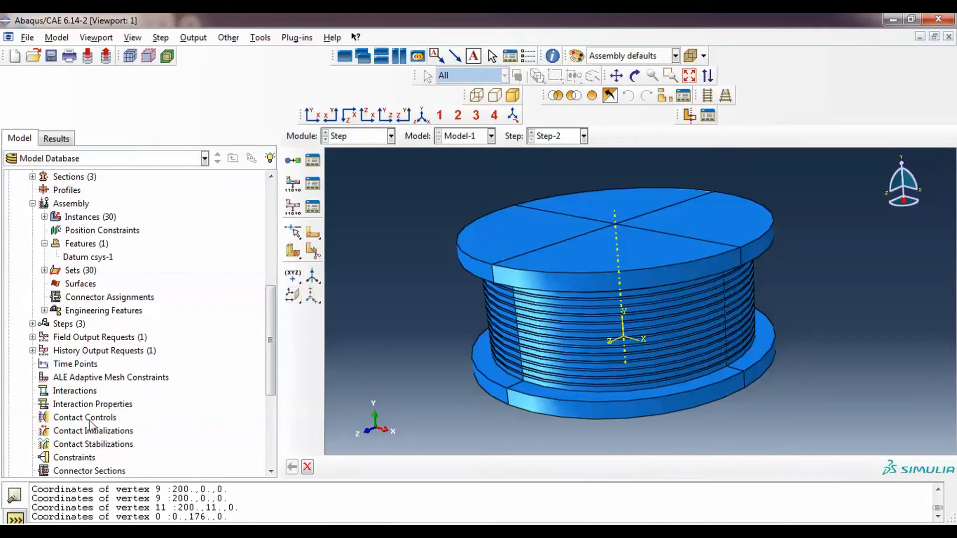
{"action": "double_click", "coordinate": [74, 364]}
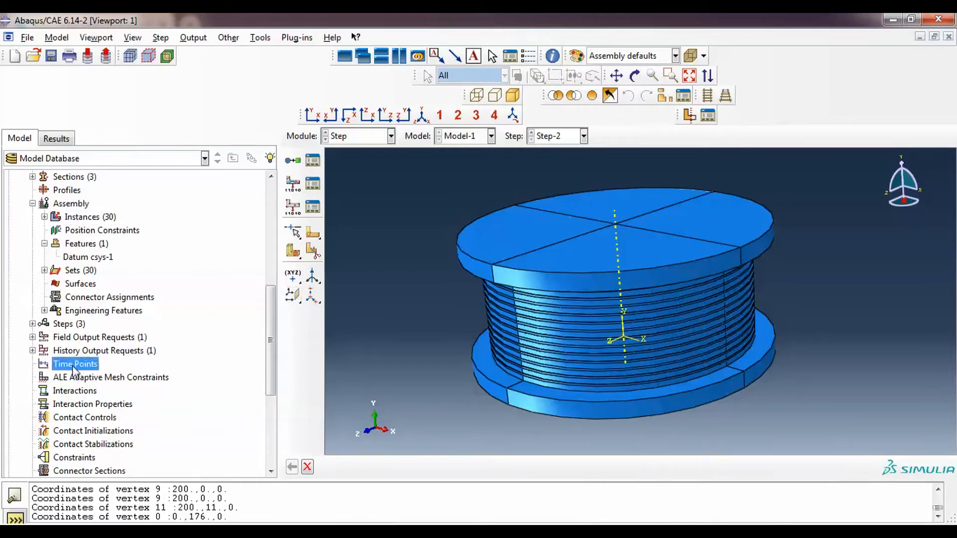
{"action": "left_click", "coordinate": [43, 134]}
{"action": "left_click", "coordinate": [49, 185]}
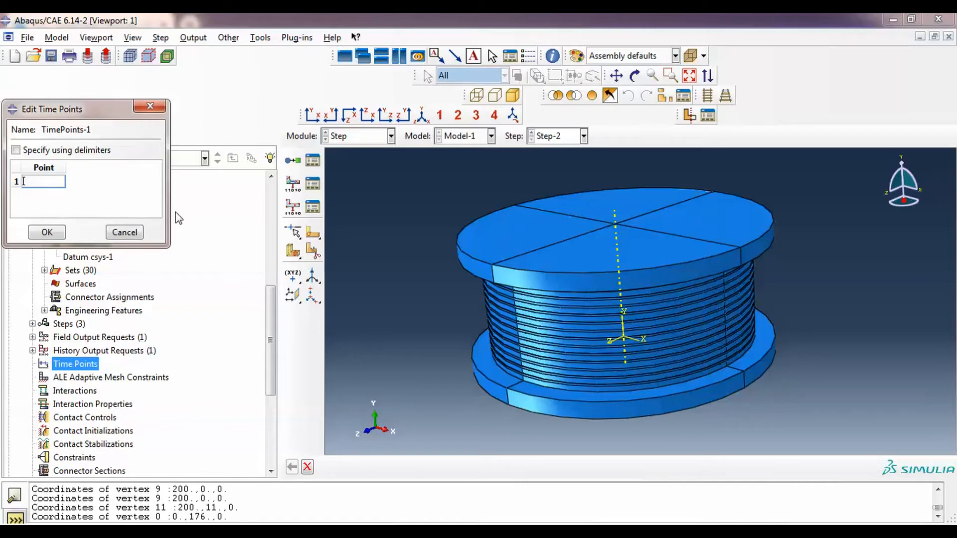
Fill the time points table with the points 0 through 9 in increments of 1.
{"action": "type", "text": "0"}
{"action": "key", "text": "Return"}
{"action": "type", "text": "1"}
{"action": "key", "text": "Return"}
{"action": "type", "text": "2"}
{"action": "key", "text": "Return"}
{"action": "type", "text": "3"}
{"action": "key", "text": "Return"}
{"action": "type", "text": "4"}
{"action": "key", "text": "Return"}
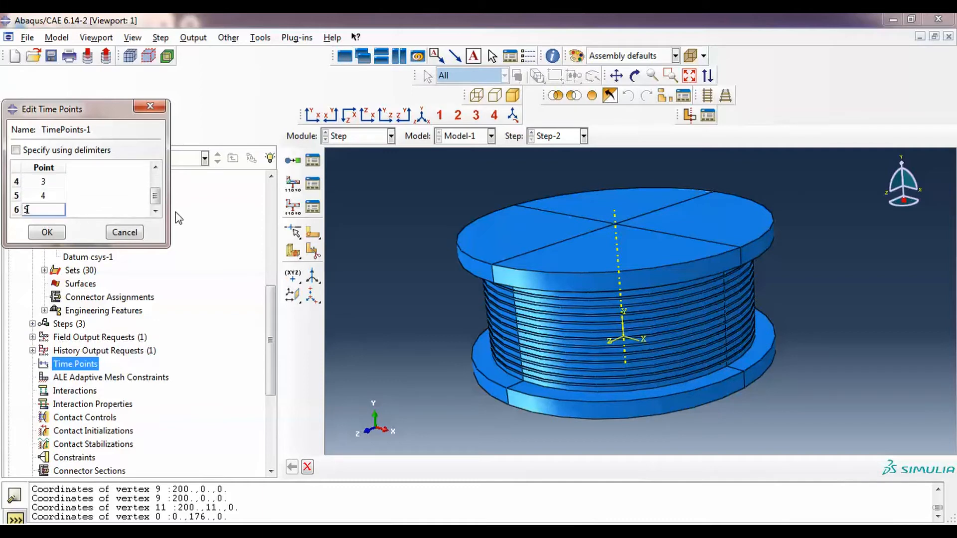
{"action": "type", "text": "5"}
{"action": "key", "text": "Return"}
{"action": "type", "text": "6"}
{"action": "key", "text": "Return"}
{"action": "type", "text": "7"}
{"action": "key", "text": "Return"}
{"action": "type", "text": "8"}
{"action": "key", "text": "Return"}
{"action": "type", "text": "9"}
{"action": "key", "text": "Return"}
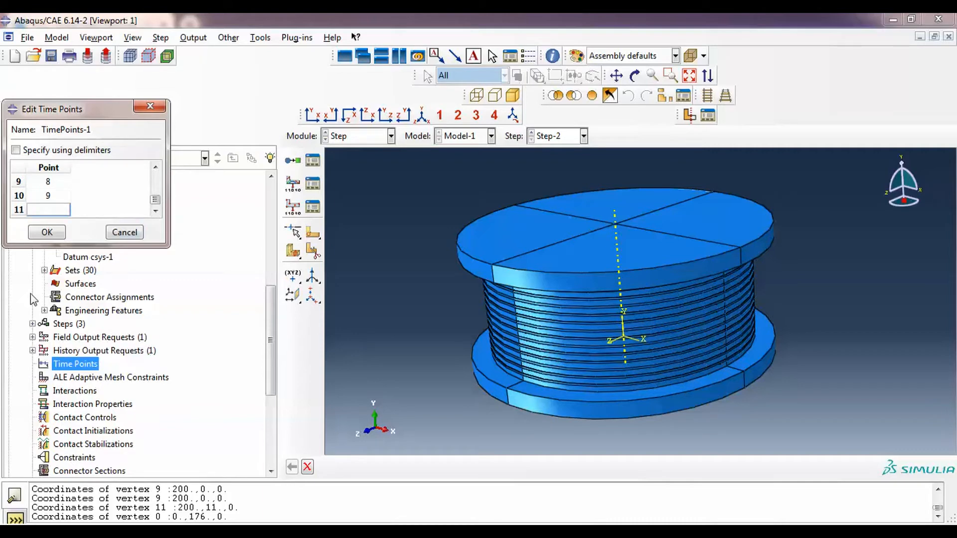
Delete the empty eleventh row of the time points table and save the definition.
{"action": "right_click", "coordinate": [50, 209]}
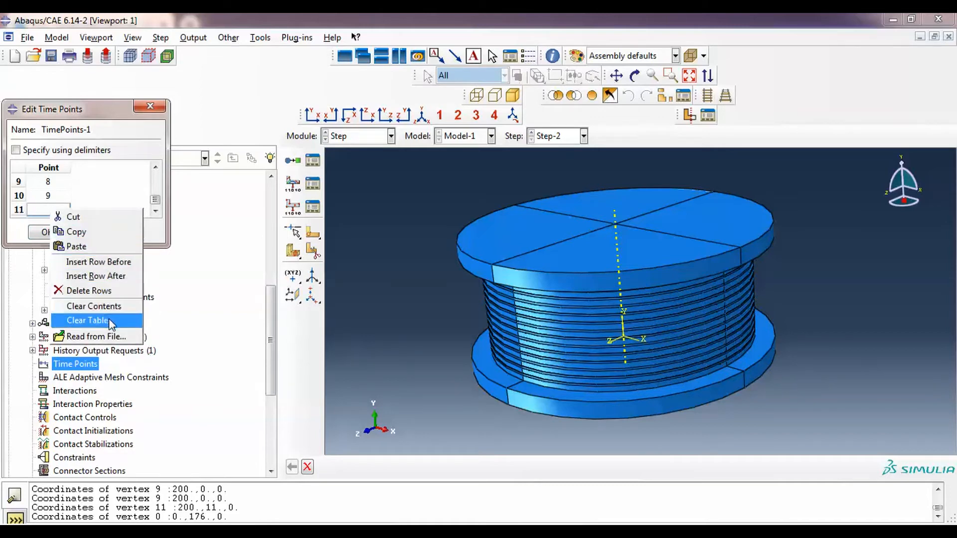
{"action": "left_click", "coordinate": [106, 291]}
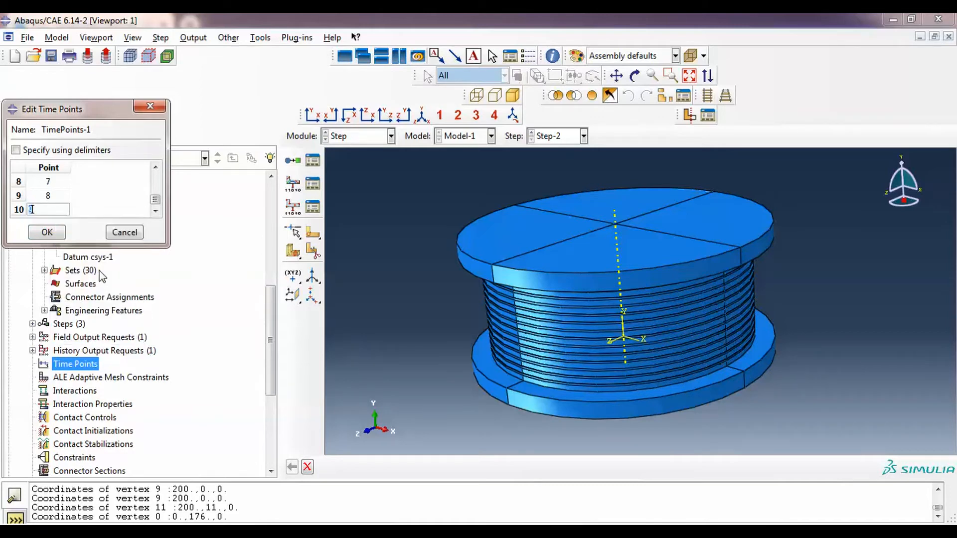
{"action": "left_click", "coordinate": [49, 232]}
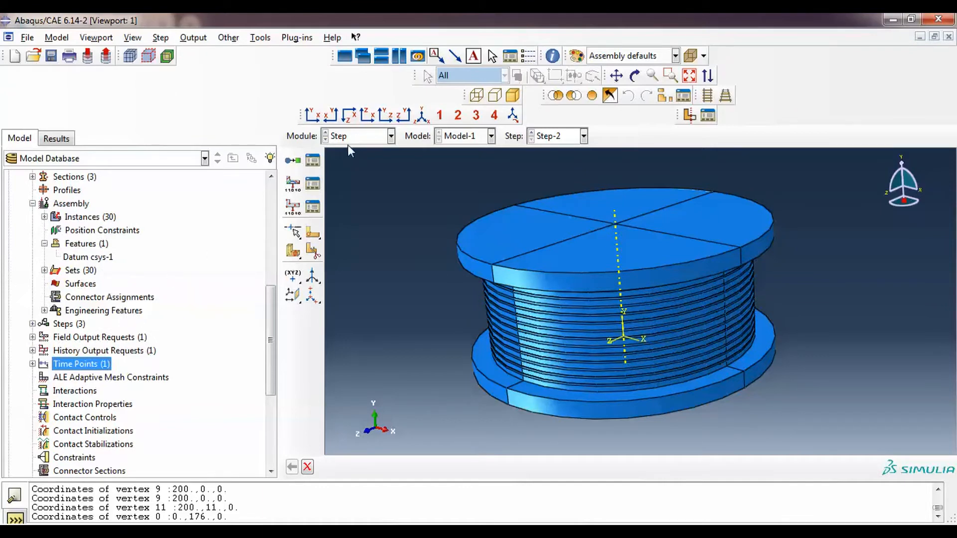
Switch to the Interaction module and start an MPC constraint with the centre of the top load plate's upper face as control point.
{"action": "left_click", "coordinate": [358, 136]}
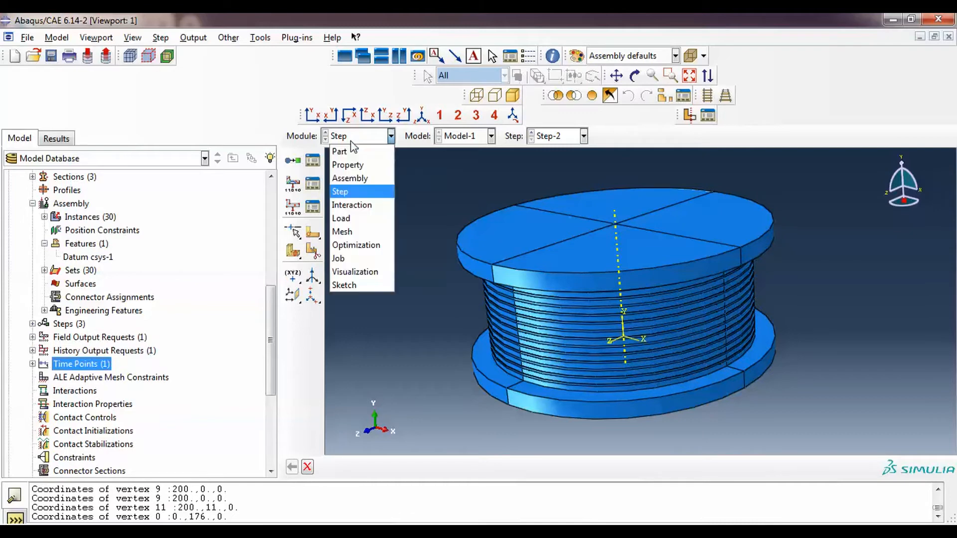
{"action": "left_click", "coordinate": [369, 210]}
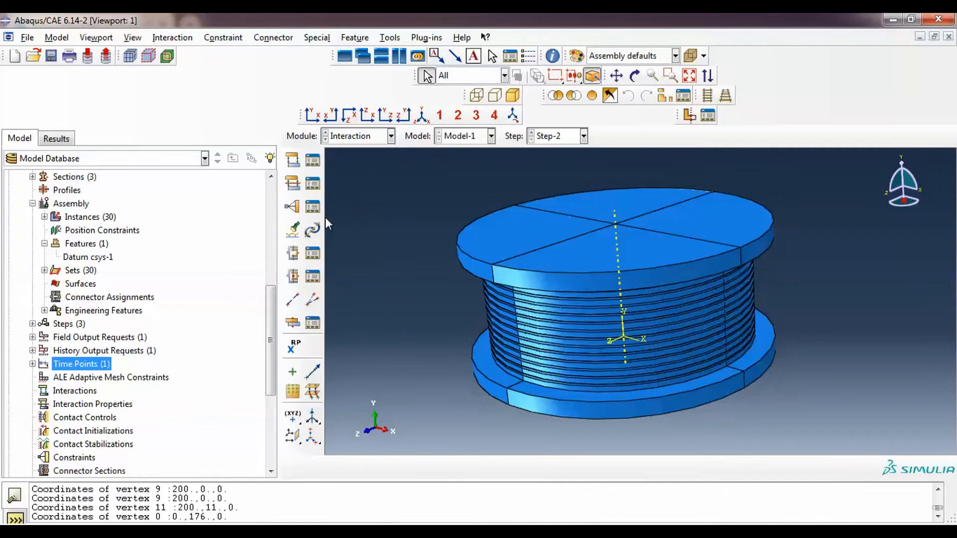
{"action": "left_click", "coordinate": [293, 206]}
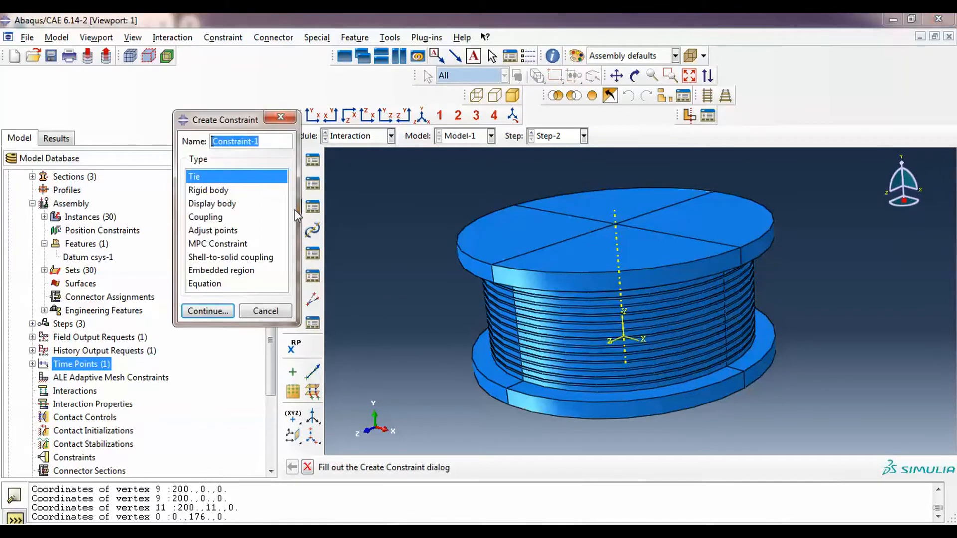
{"action": "left_click", "coordinate": [212, 244]}
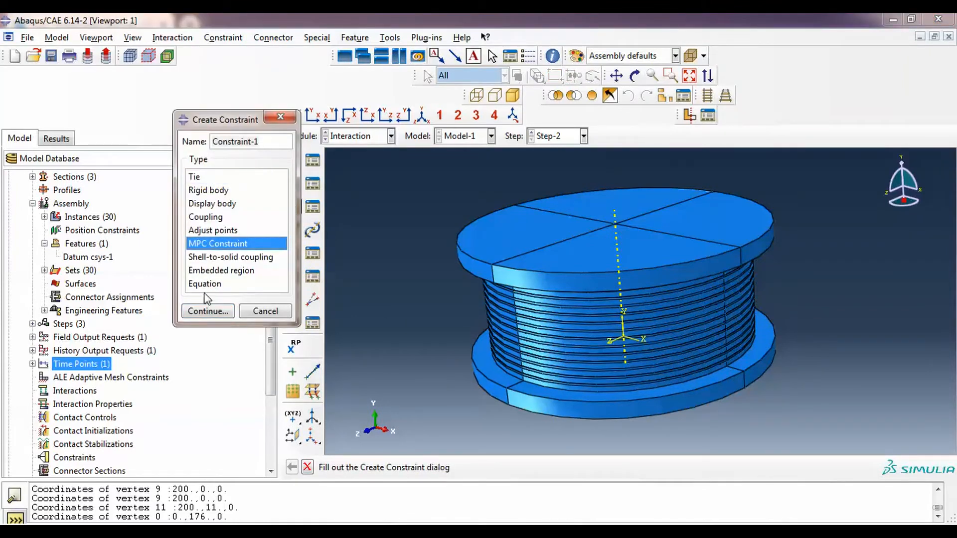
{"action": "left_click", "coordinate": [206, 311]}
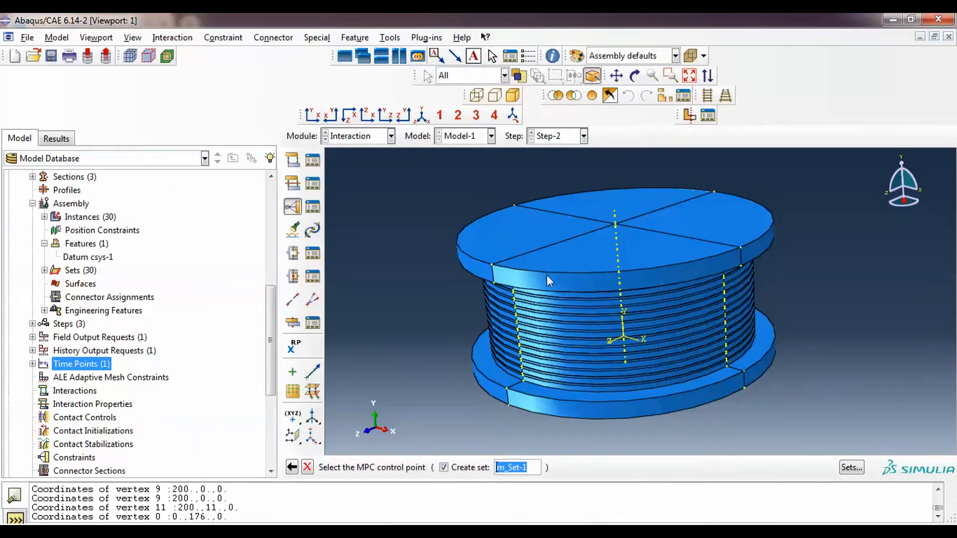
{"action": "left_click", "coordinate": [616, 225]}
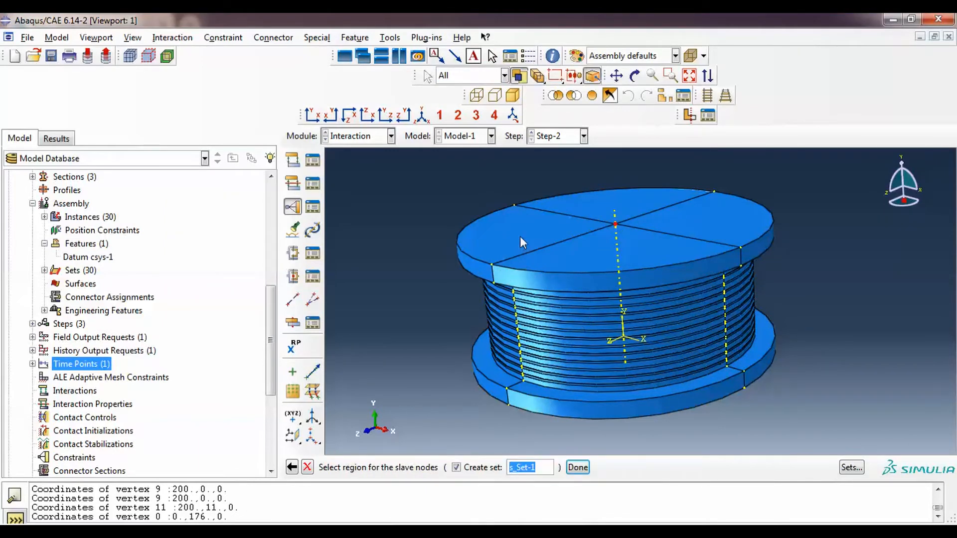
Assign the set loadplate-1-lin-1-2.Set-1 as the slave nodes and create the constraint with MPC type Beam.
{"action": "left_click", "coordinate": [852, 467]}
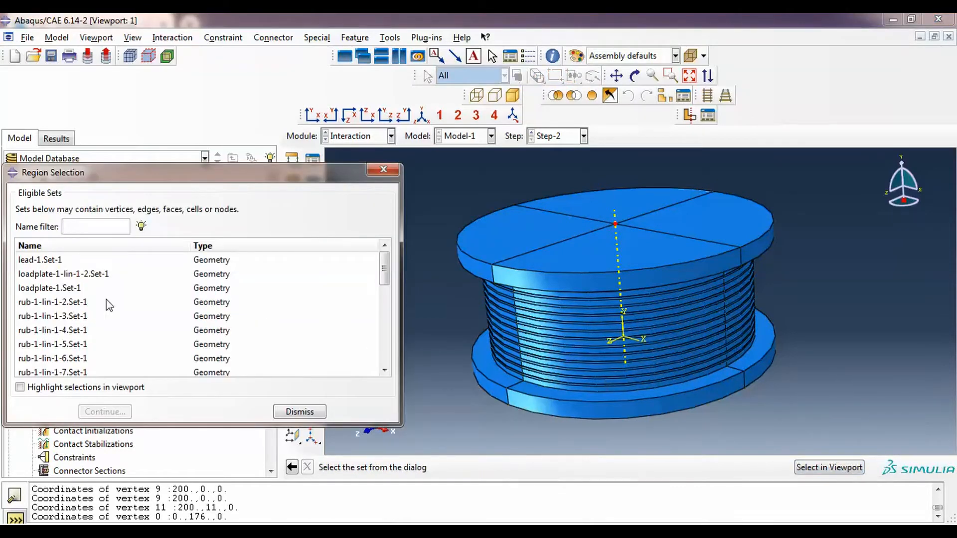
{"action": "left_click", "coordinate": [74, 275]}
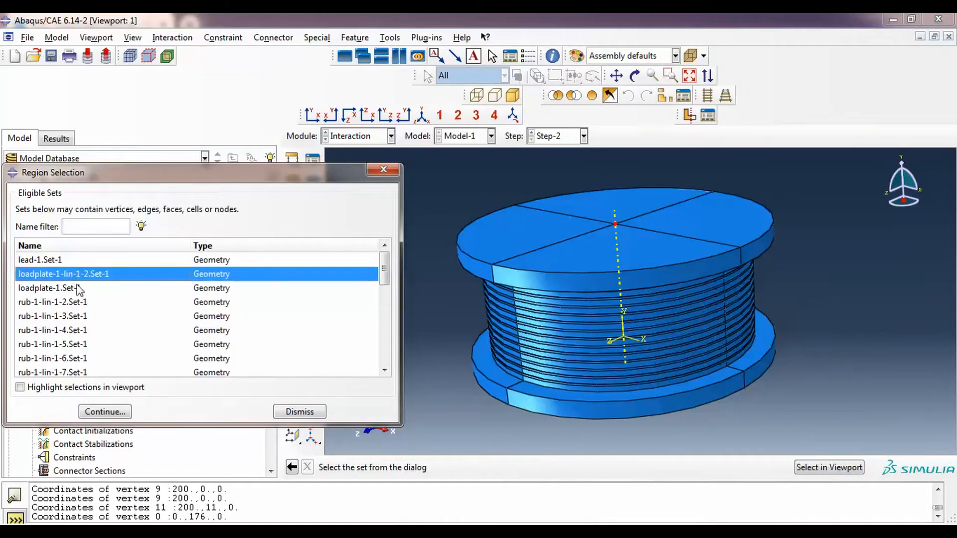
{"action": "left_click", "coordinate": [51, 387]}
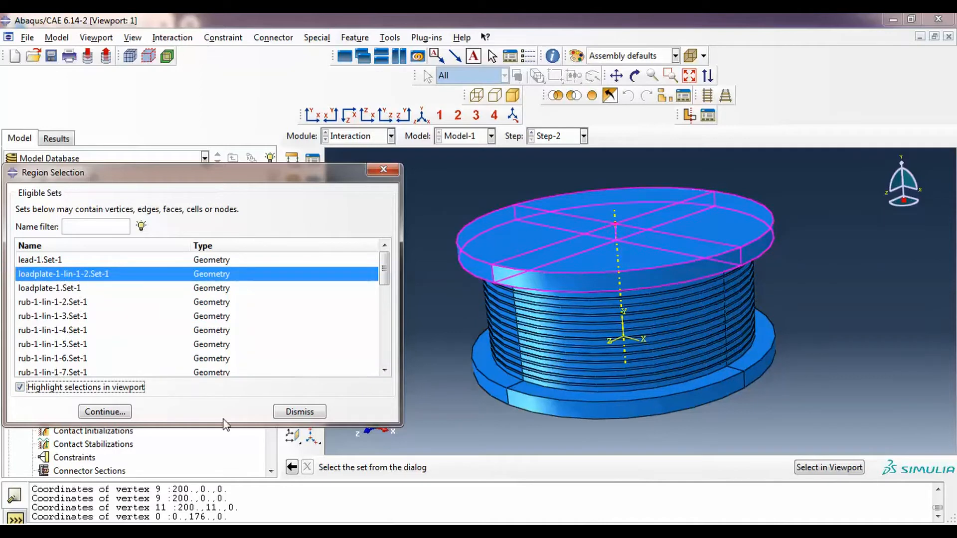
{"action": "left_click", "coordinate": [105, 413]}
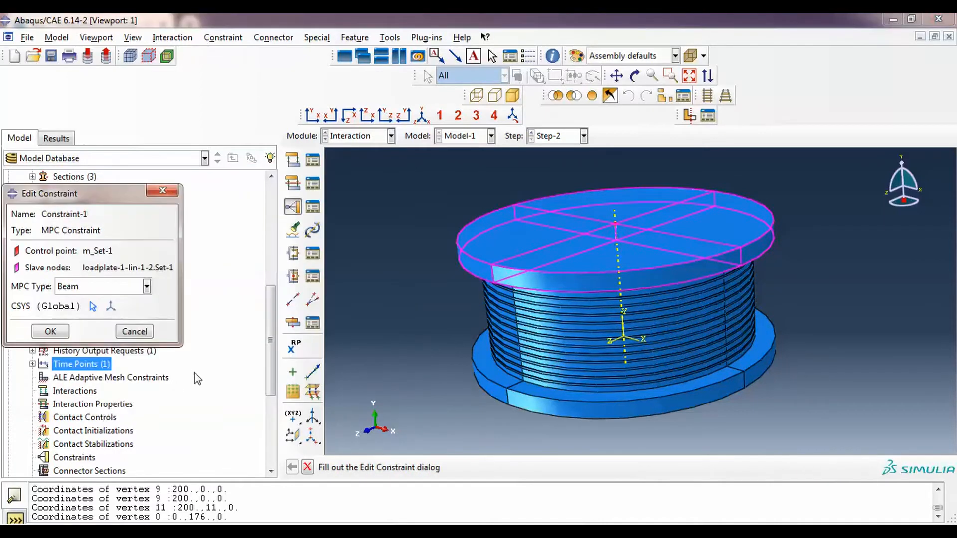
{"action": "left_click", "coordinate": [52, 329]}
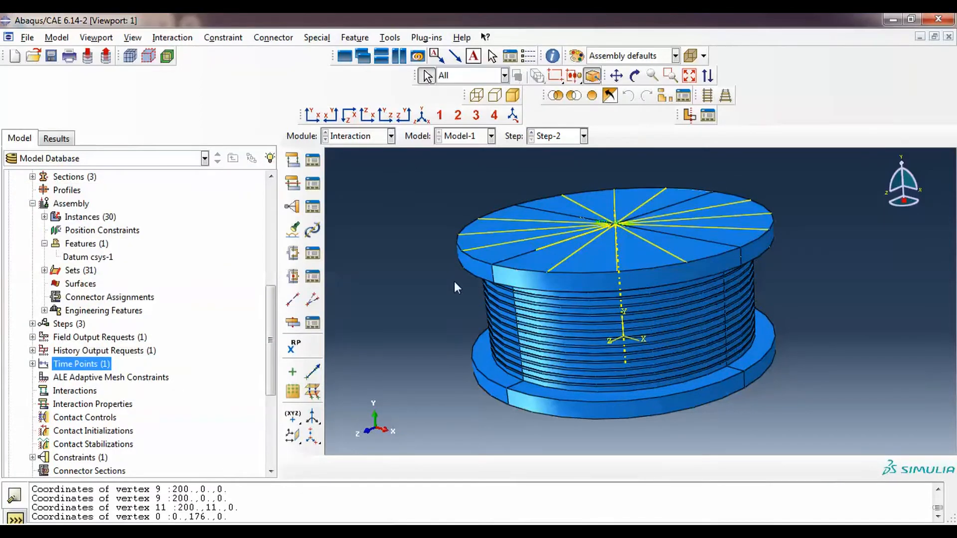
Search the whole model for contact pairs with a separation tolerance of 0.
{"action": "key", "text": "F3"}
{"action": "left_click_drag", "start_coordinate": [598, 293], "coordinate": [604, 270]}
{"action": "key", "text": "Escape"}
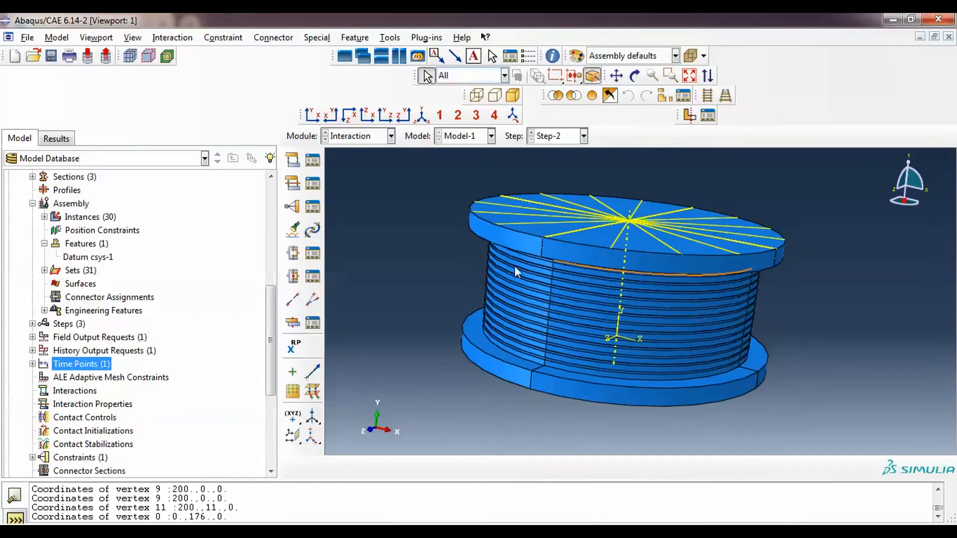
{"action": "key", "text": "F3"}
{"action": "left_click_drag", "start_coordinate": [546, 255], "coordinate": [513, 263]}
{"action": "key", "text": "Escape"}
{"action": "left_click", "coordinate": [293, 235]}
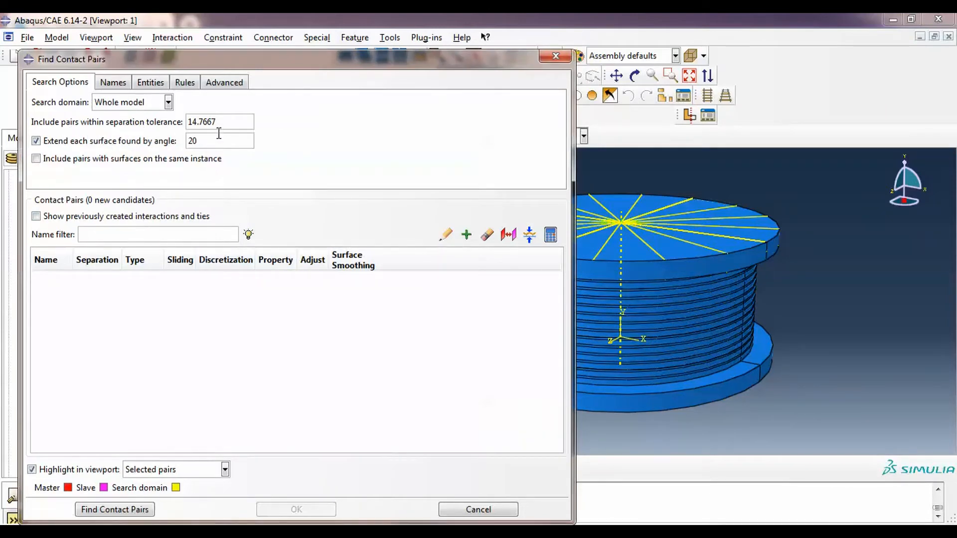
{"action": "left_click_drag", "start_coordinate": [228, 122], "coordinate": [182, 122]}
{"action": "type", "text": "0"}
{"action": "left_click", "coordinate": [132, 513]}
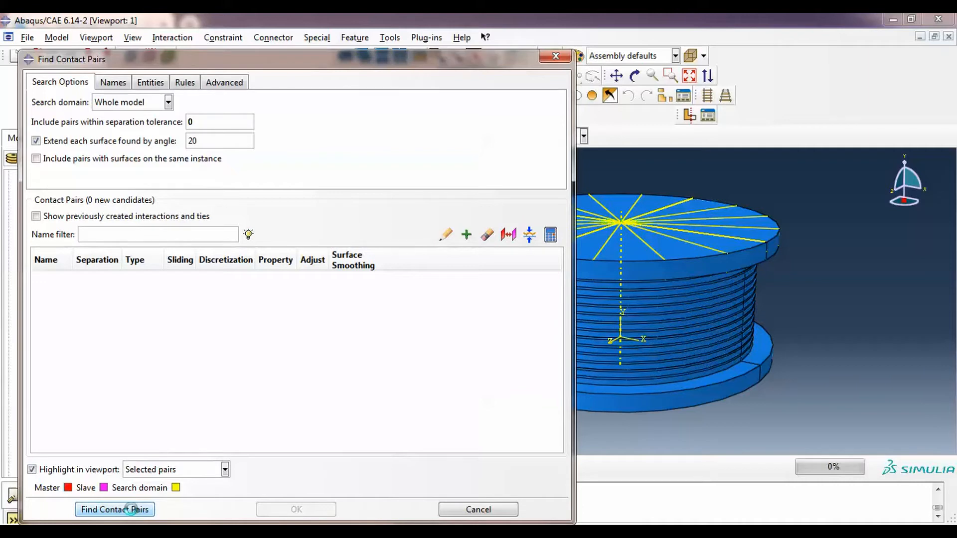
Change the type of all found contact pairs to tie constraint and review the list.
{"action": "left_click_drag", "start_coordinate": [74, 259], "coordinate": [130, 260]}
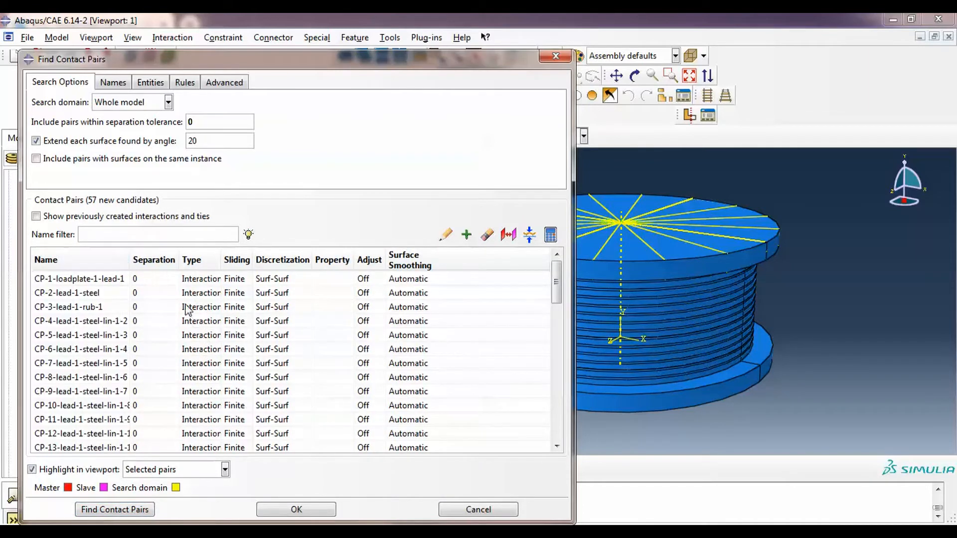
{"action": "scroll", "coordinate": [169, 324], "scroll_direction": "down", "scroll_amount": 15}
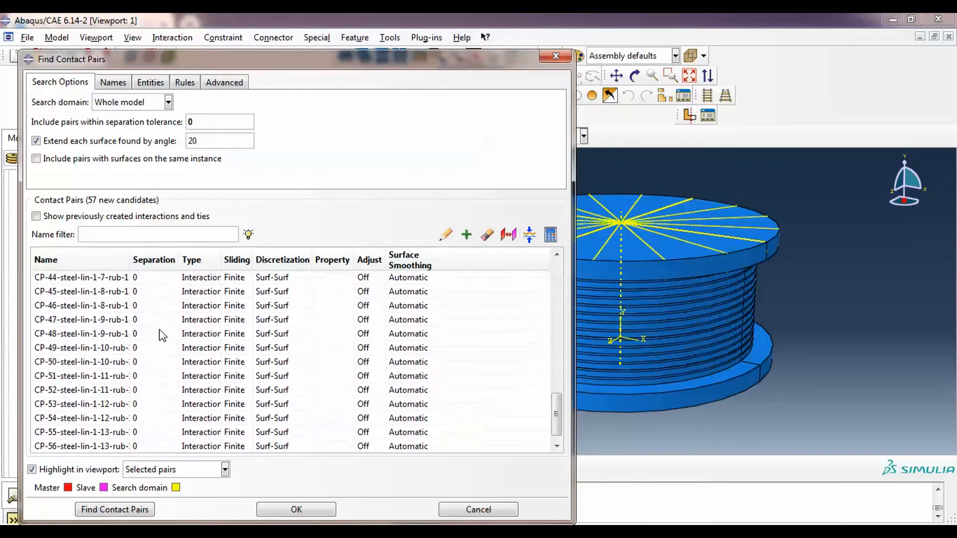
{"action": "scroll", "coordinate": [164, 346], "scroll_direction": "up", "scroll_amount": 15}
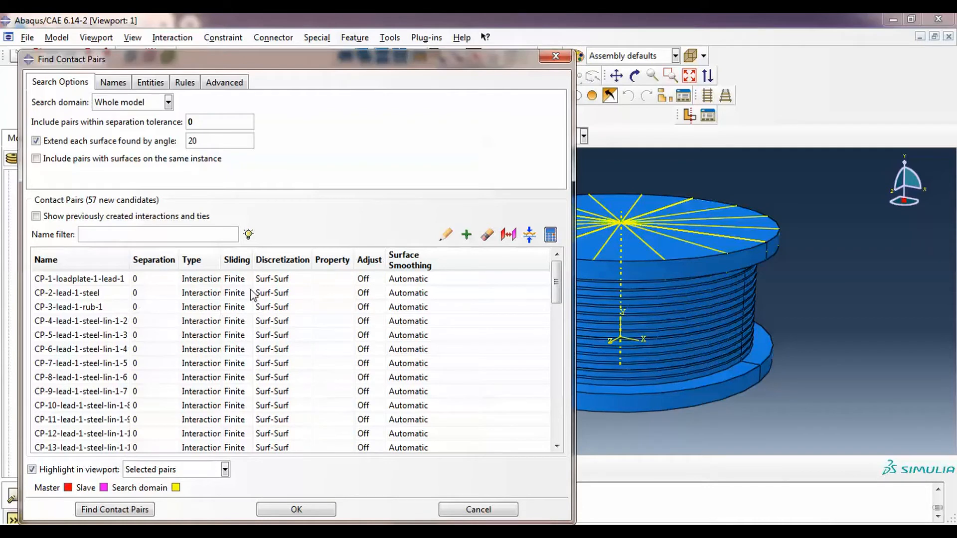
{"action": "left_click", "coordinate": [199, 260]}
{"action": "double_click", "coordinate": [202, 260]}
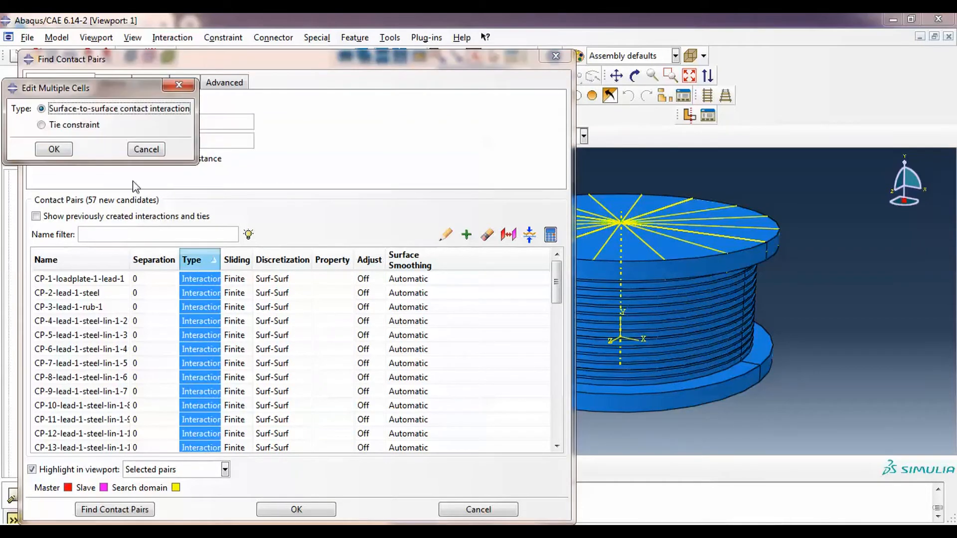
{"action": "left_click", "coordinate": [64, 125]}
{"action": "left_click", "coordinate": [55, 149]}
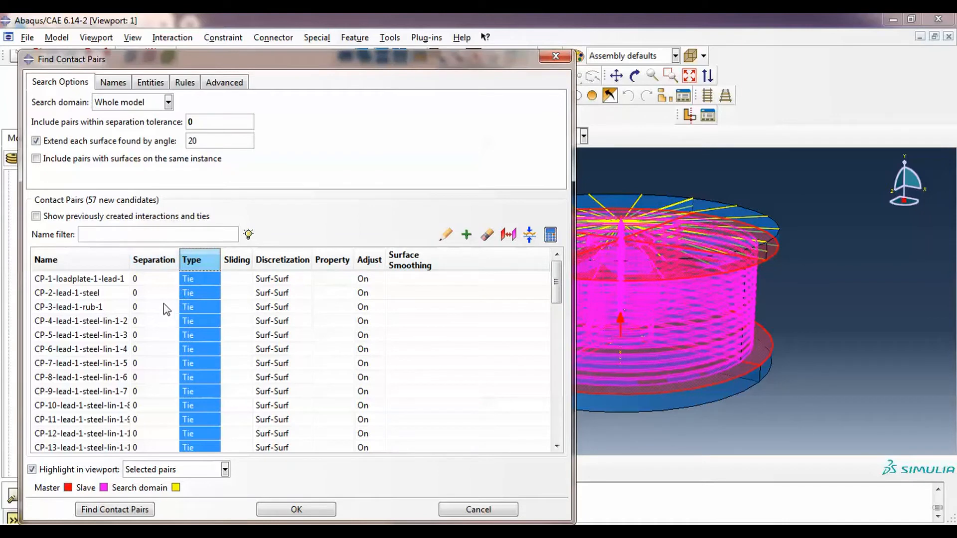
{"action": "scroll", "coordinate": [149, 325], "scroll_direction": "down", "scroll_amount": 5}
{"action": "scroll", "coordinate": [148, 336], "scroll_direction": "down", "scroll_amount": 10}
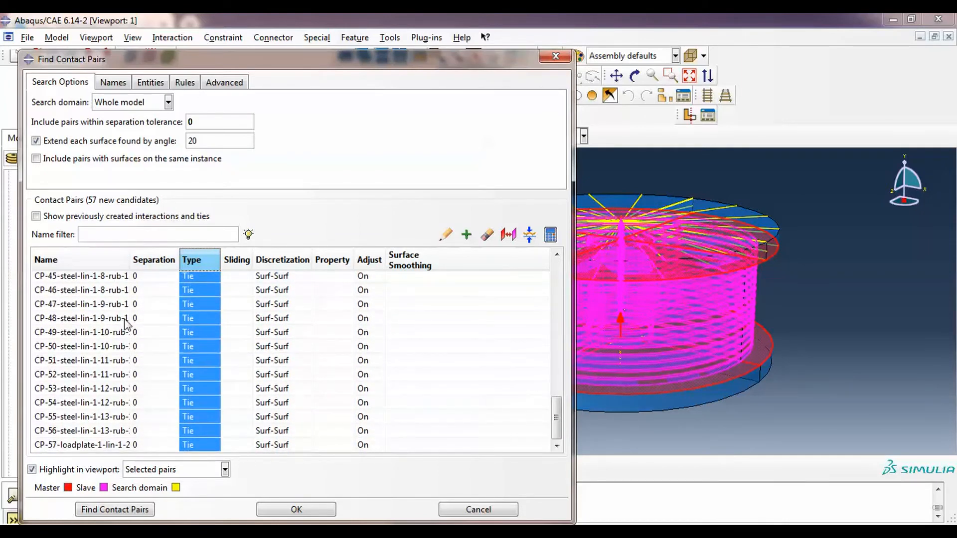
Create tie constraints from all found contact pairs and switch to the Load module.
{"action": "left_click", "coordinate": [296, 509]}
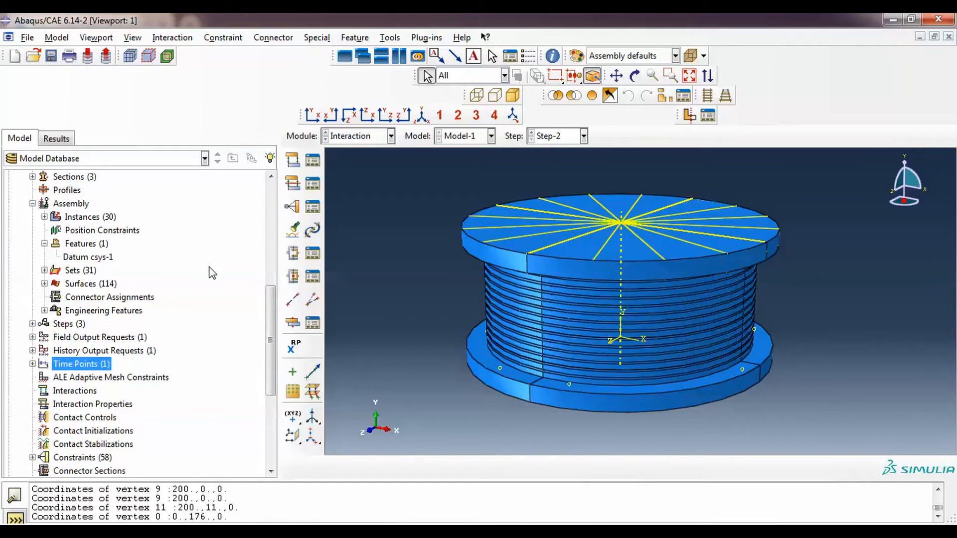
{"action": "left_click", "coordinate": [366, 137]}
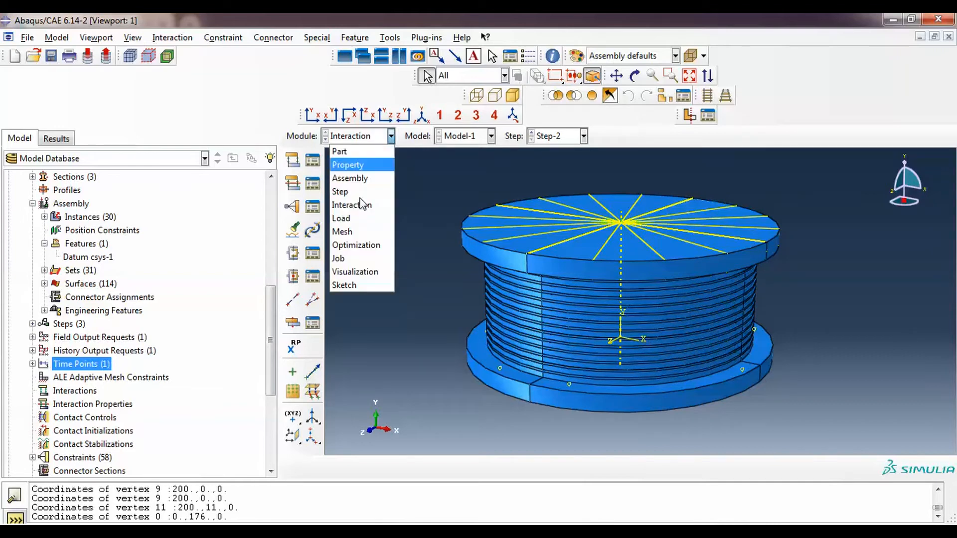
{"action": "left_click", "coordinate": [352, 219]}
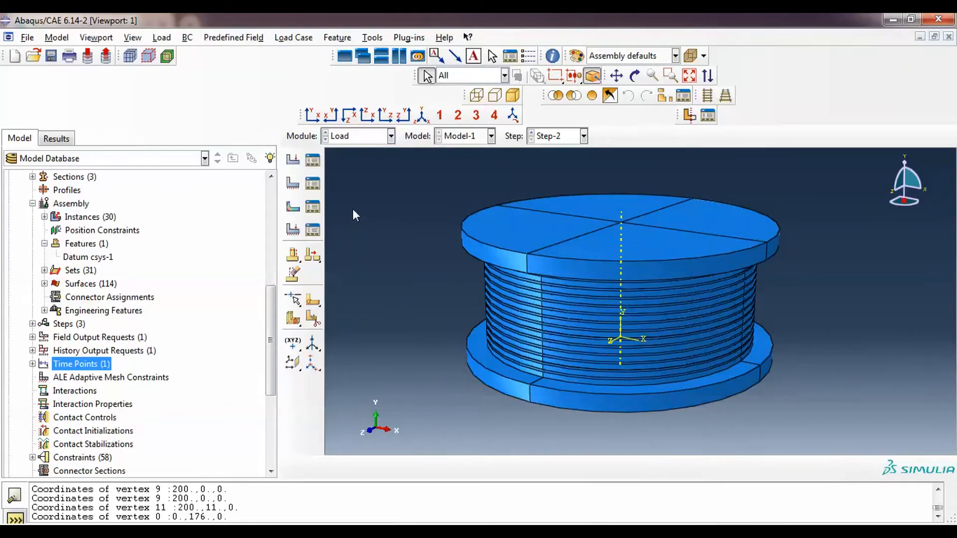
Consult the isolator design properties table in IsolationBrochure.pdf, and start a Pressure load in Step-1 in Abaqus/CAE.
{"action": "key", "text": "alt+Tab"}
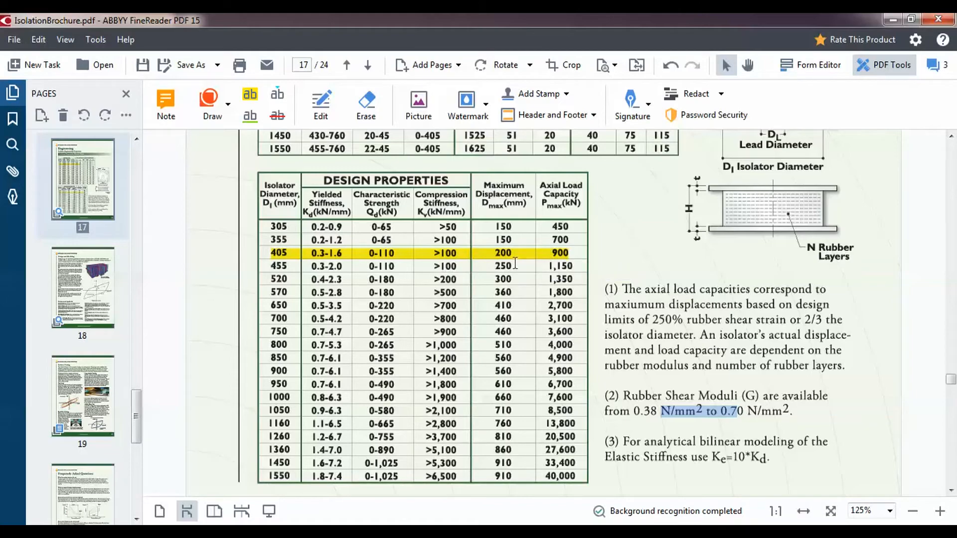
{"action": "key", "text": "alt+Tab"}
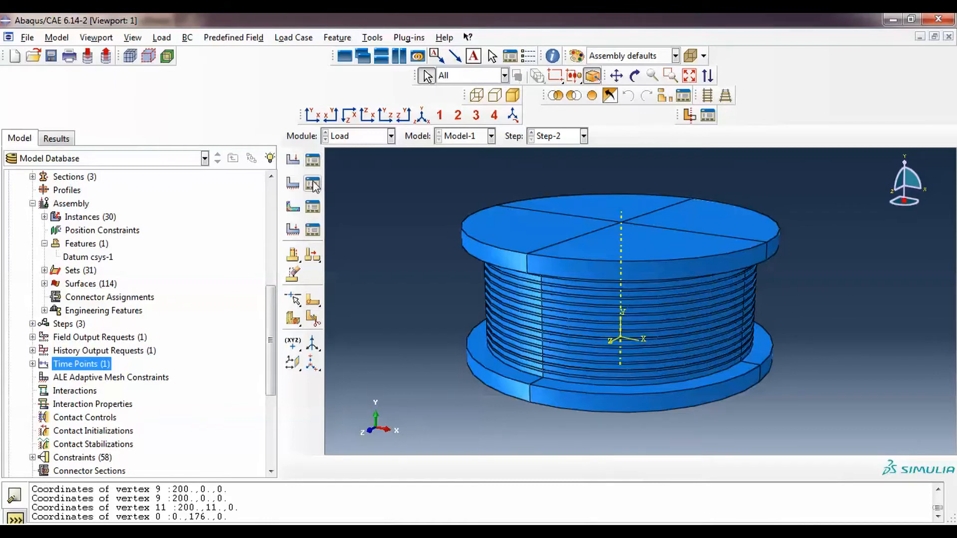
{"action": "left_click", "coordinate": [312, 161]}
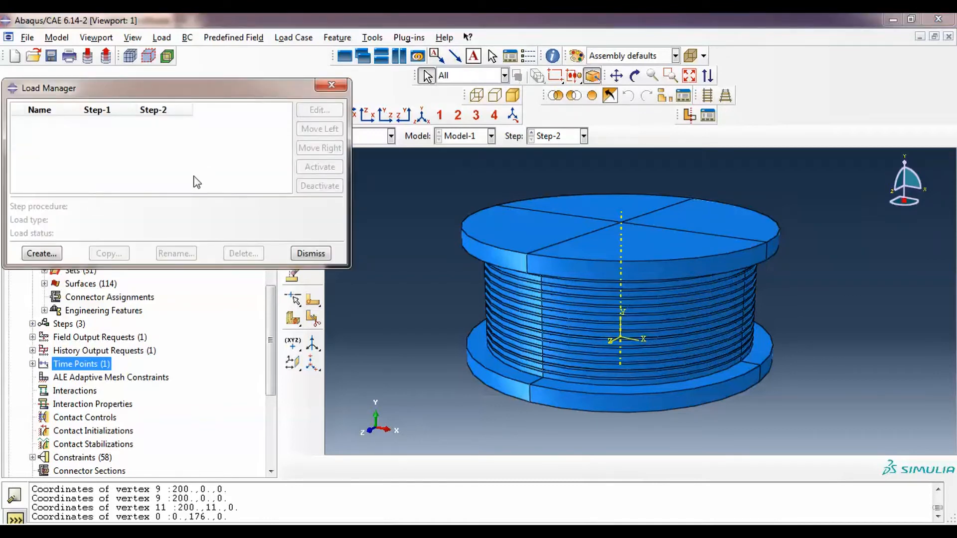
{"action": "left_click", "coordinate": [31, 254]}
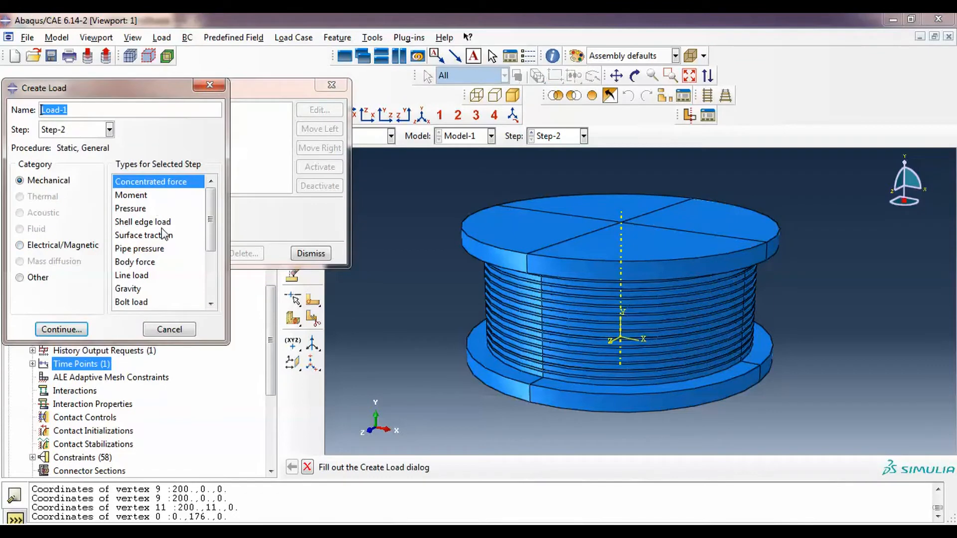
{"action": "left_click", "coordinate": [175, 205]}
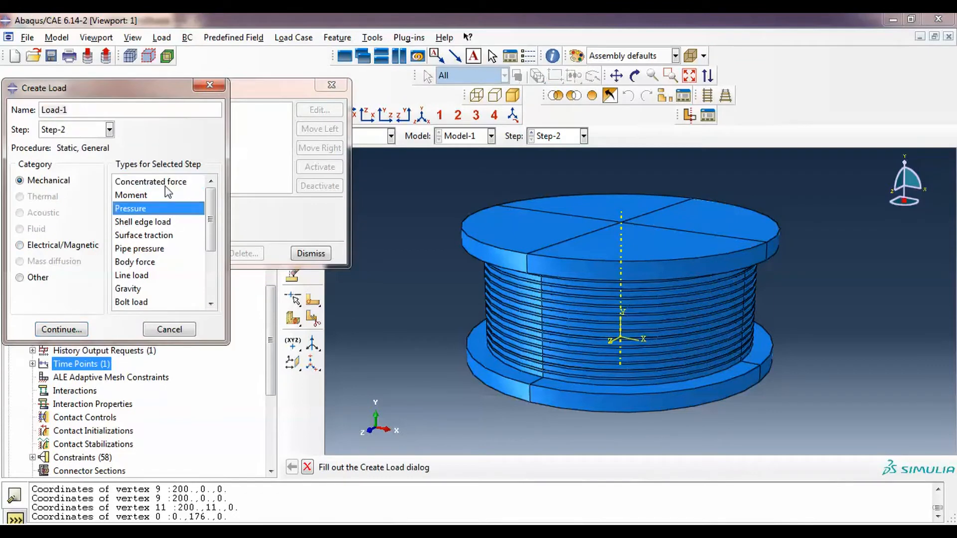
{"action": "left_click", "coordinate": [86, 107]}
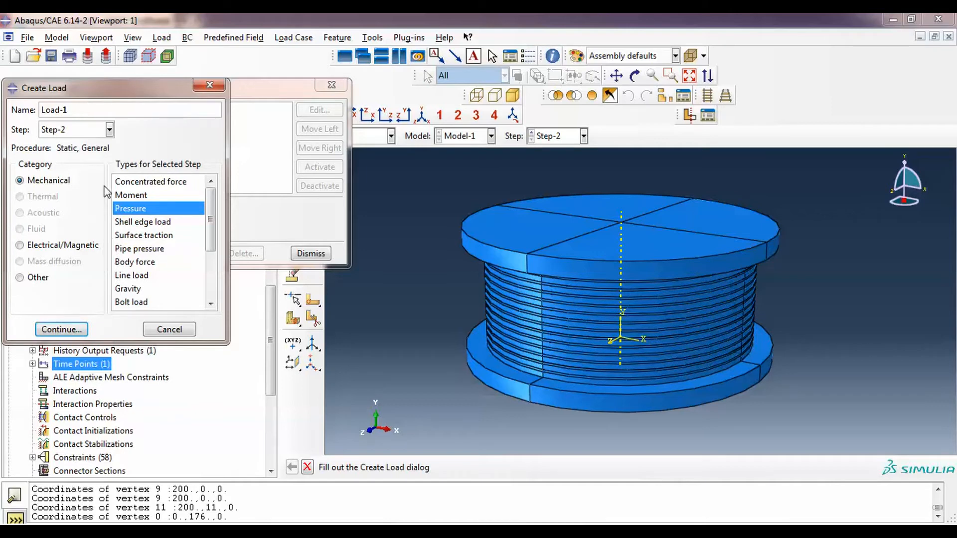
{"action": "left_click", "coordinate": [94, 131]}
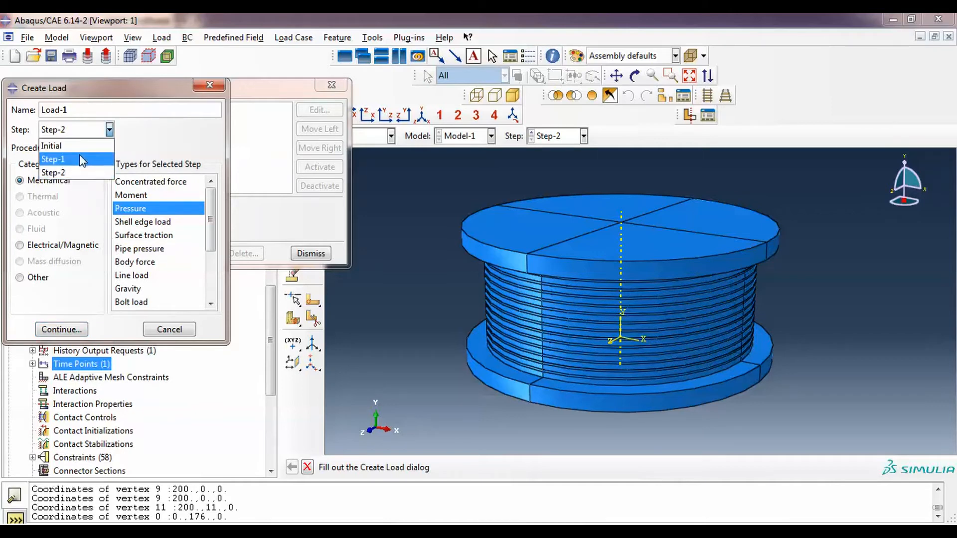
{"action": "left_click", "coordinate": [82, 160]}
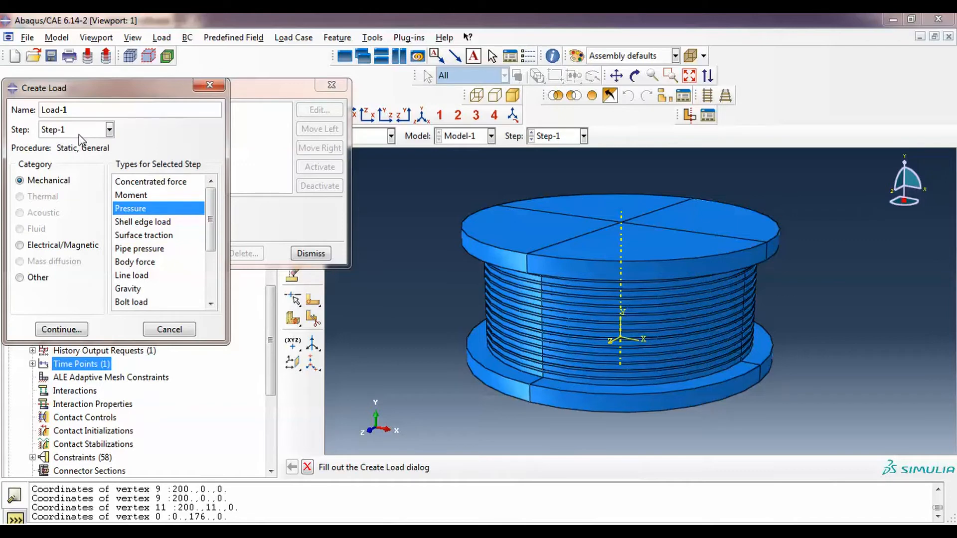
{"action": "left_click", "coordinate": [61, 330]}
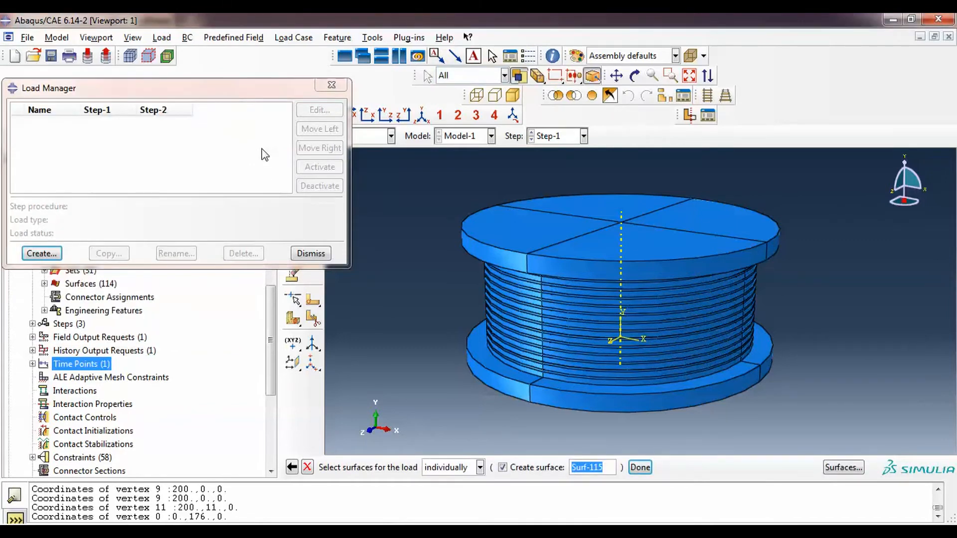
Apply the pressure to the four upper faces of the top load plate with a uniform magnitude of 5.4.
{"action": "left_click", "coordinate": [530, 228]}
{"action": "left_click", "coordinate": [608, 209], "text": "shift"}
{"action": "left_click", "coordinate": [683, 224], "text": "shift"}
{"action": "left_click", "coordinate": [671, 238], "text": "shift"}
{"action": "left_click", "coordinate": [640, 467]}
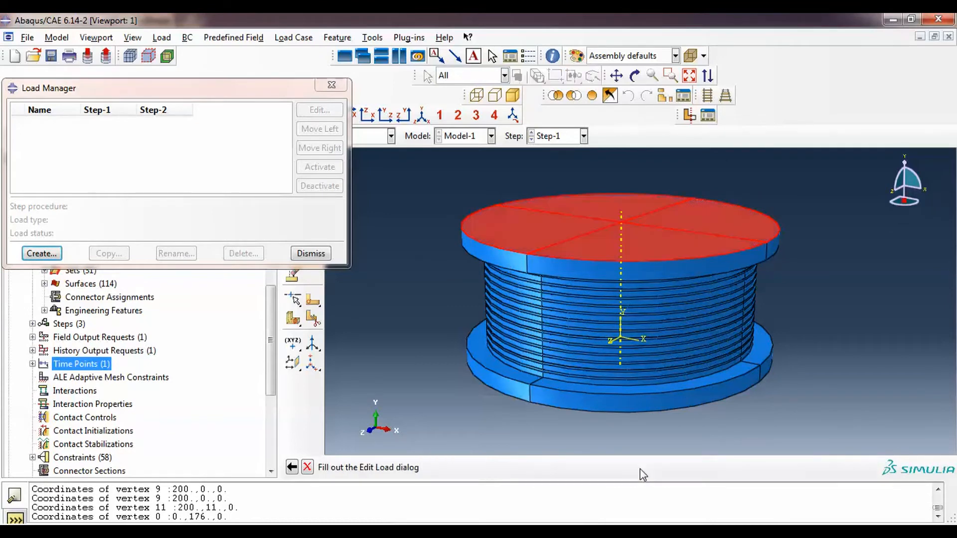
{"action": "left_click", "coordinate": [123, 215]}
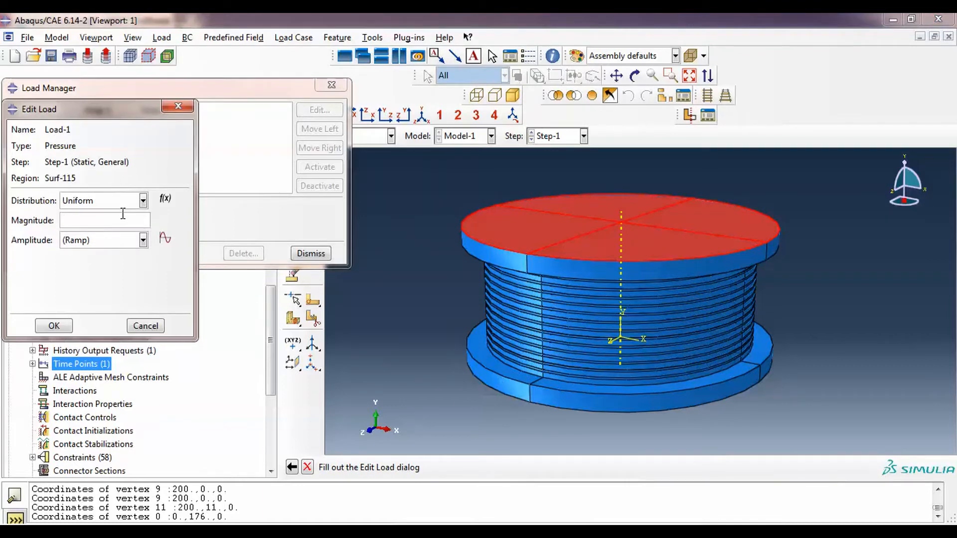
{"action": "type", "text": "5.4"}
{"action": "left_click", "coordinate": [53, 325]}
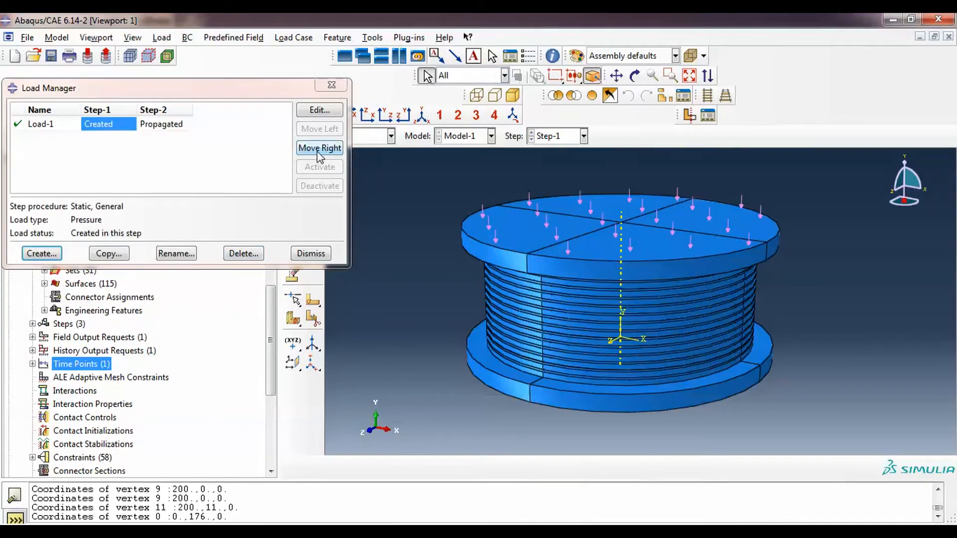
{"action": "left_click", "coordinate": [309, 254]}
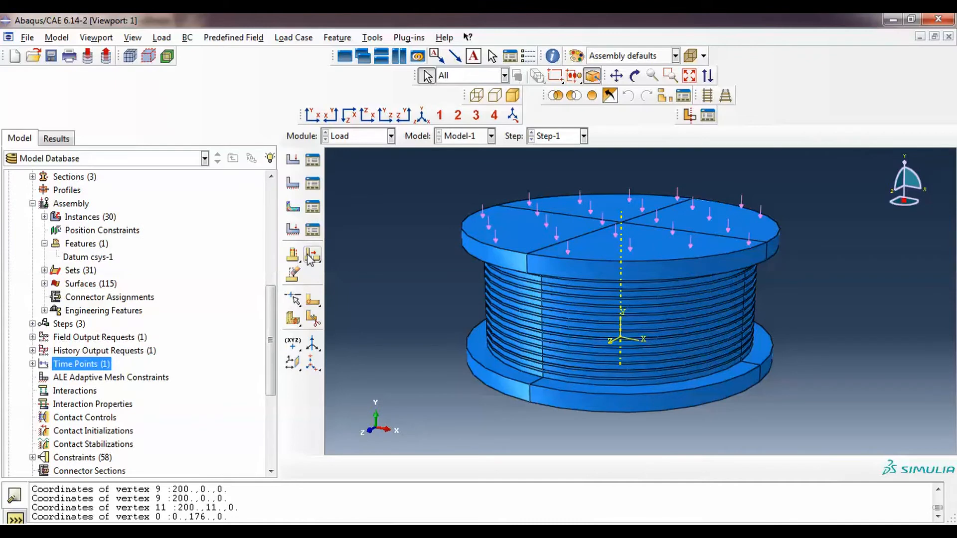
Start a Displacement/Rotation boundary condition in Step-1 on the set loadplate-1-lin-1-2.Set-1.
{"action": "left_click", "coordinate": [313, 183]}
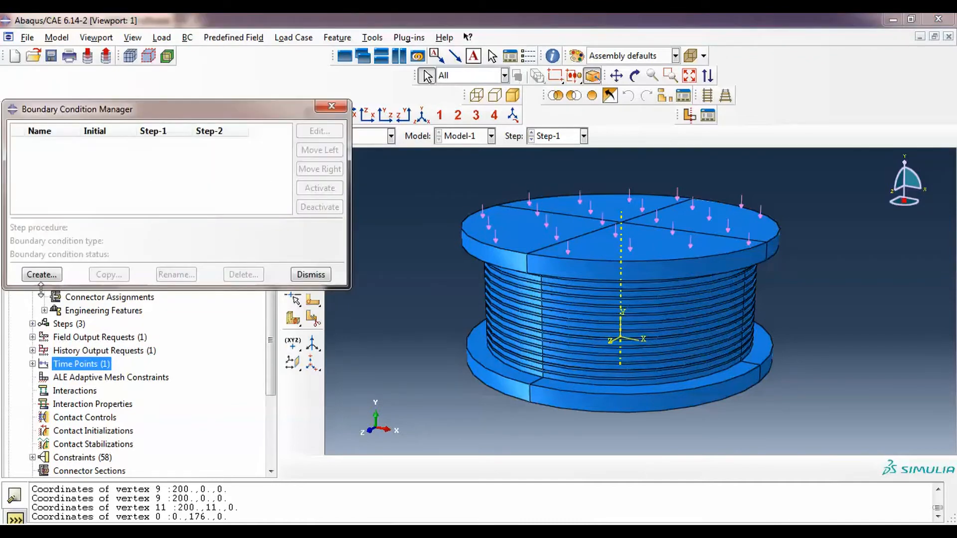
{"action": "left_click", "coordinate": [42, 274]}
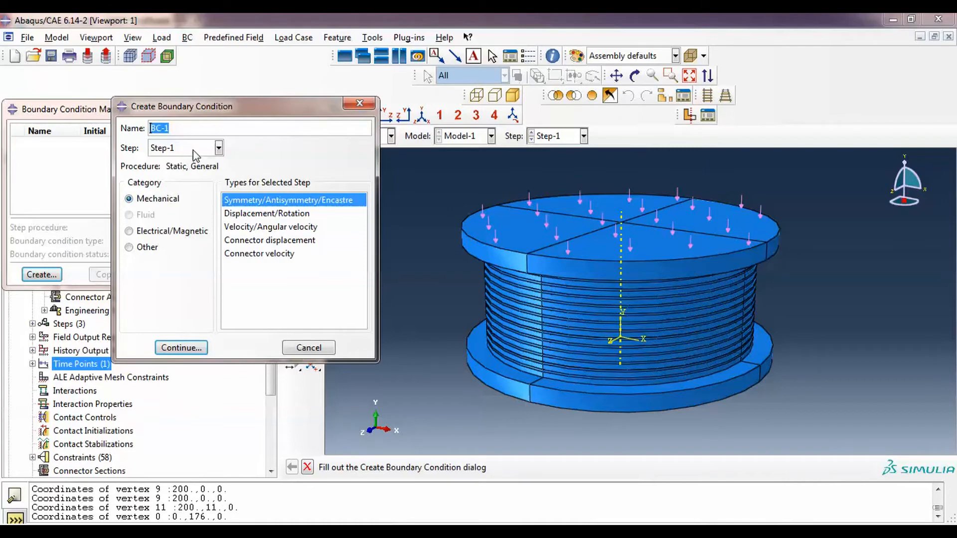
{"action": "left_click", "coordinate": [285, 215]}
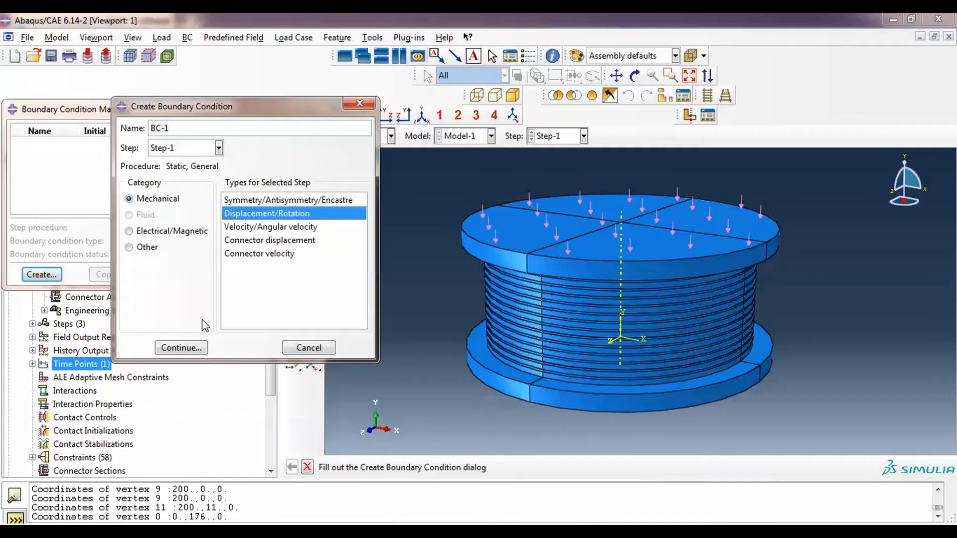
{"action": "left_click", "coordinate": [182, 348]}
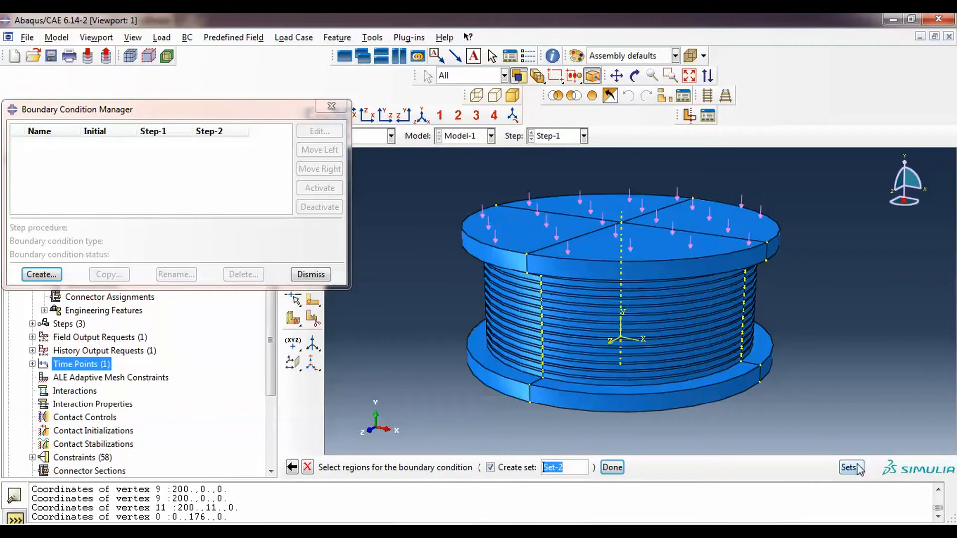
{"action": "left_click", "coordinate": [851, 467]}
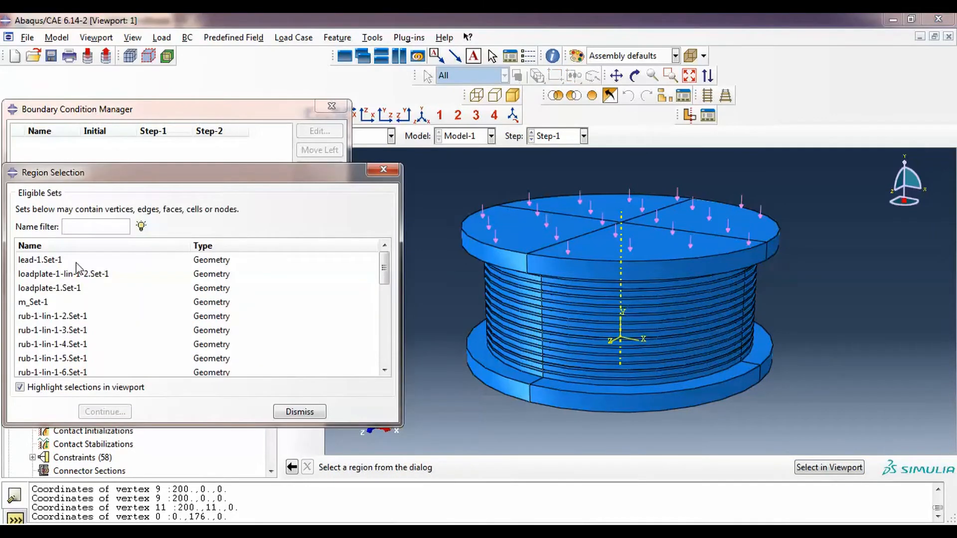
{"action": "left_click", "coordinate": [60, 262]}
{"action": "left_click", "coordinate": [51, 274]}
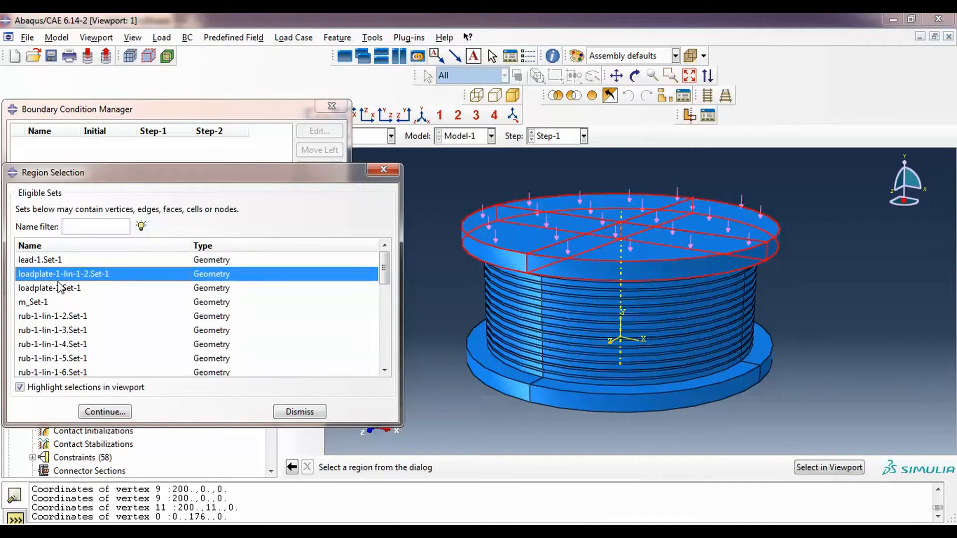
{"action": "left_click", "coordinate": [120, 412]}
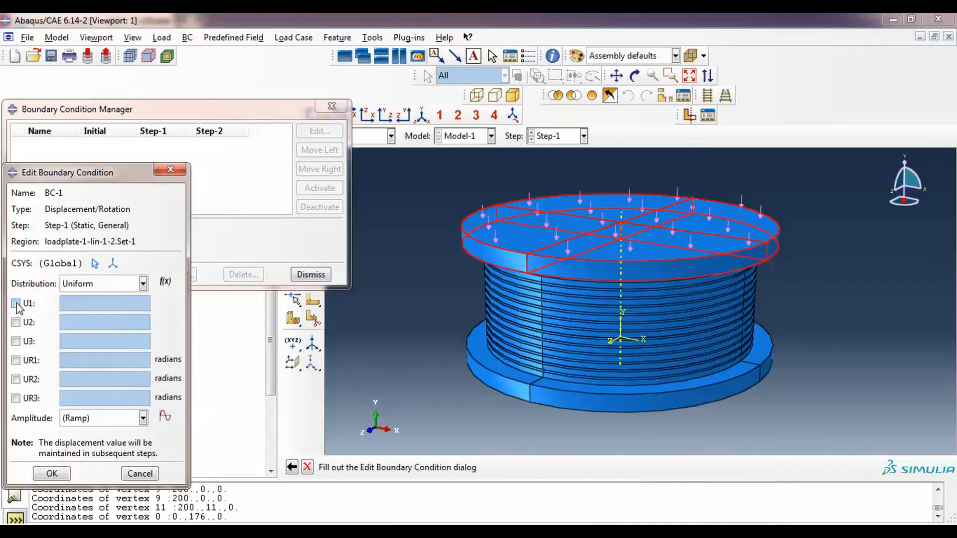
Fix U1, U3, UR1, UR2 and UR3 at 0, leave U2 free, and create the boundary condition.
{"action": "left_click", "coordinate": [15, 304]}
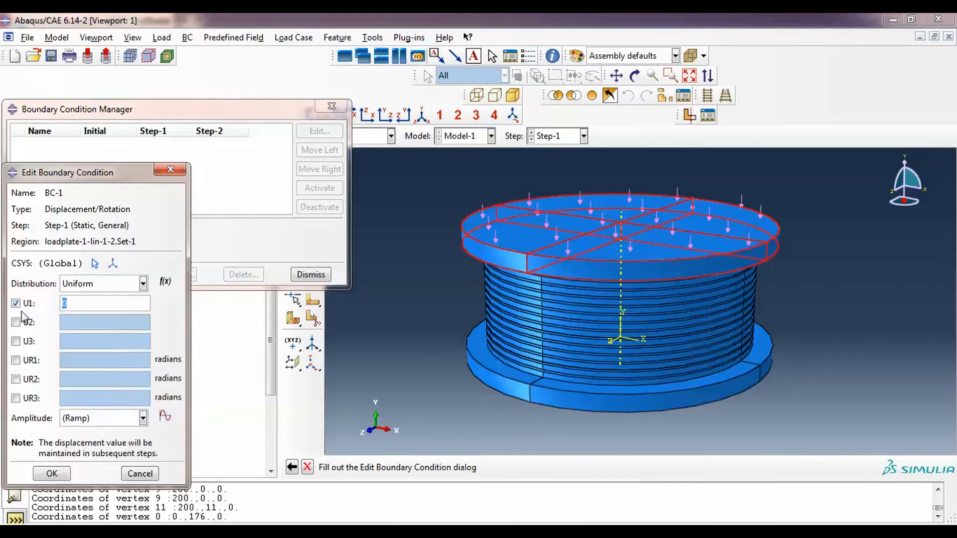
{"action": "left_click", "coordinate": [15, 341]}
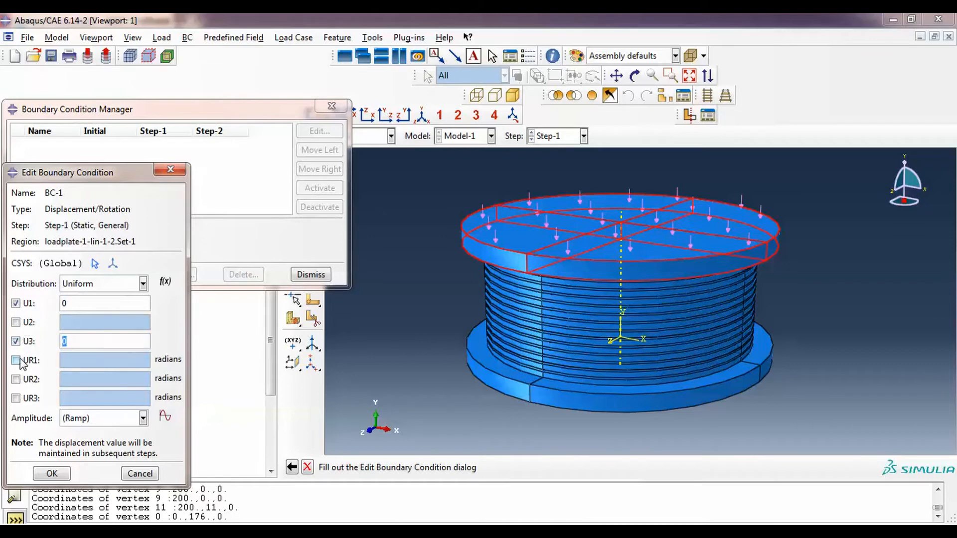
{"action": "left_click", "coordinate": [15, 361]}
{"action": "left_click", "coordinate": [15, 379]}
{"action": "left_click", "coordinate": [16, 398]}
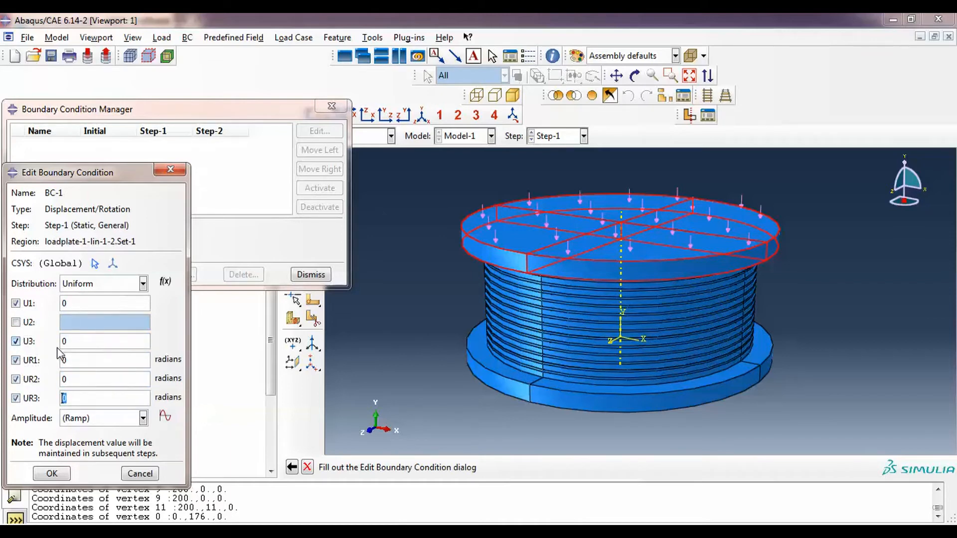
{"action": "left_click", "coordinate": [52, 473]}
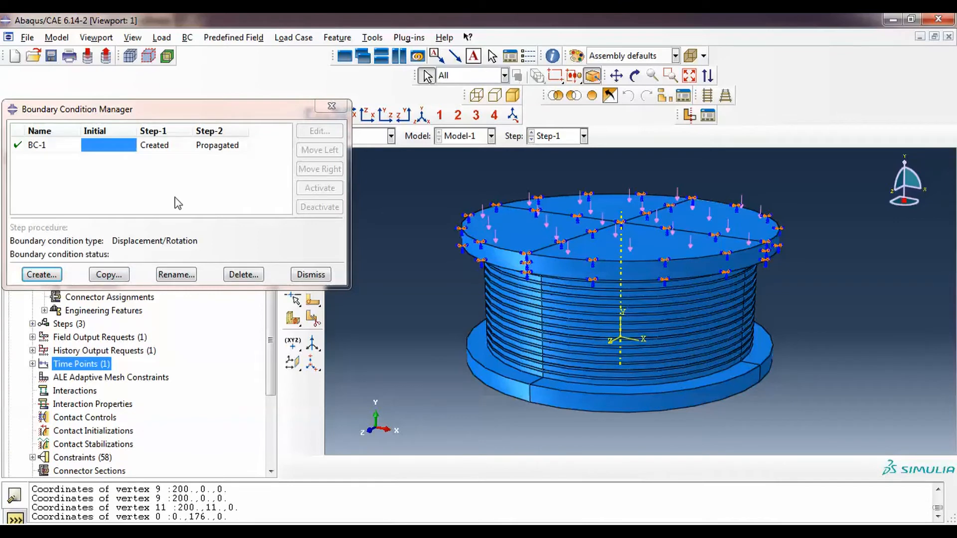
Edit the top plate's boundary condition for Step-2 and release its U1 constraint.
{"action": "left_click", "coordinate": [217, 146]}
{"action": "left_click", "coordinate": [319, 131]}
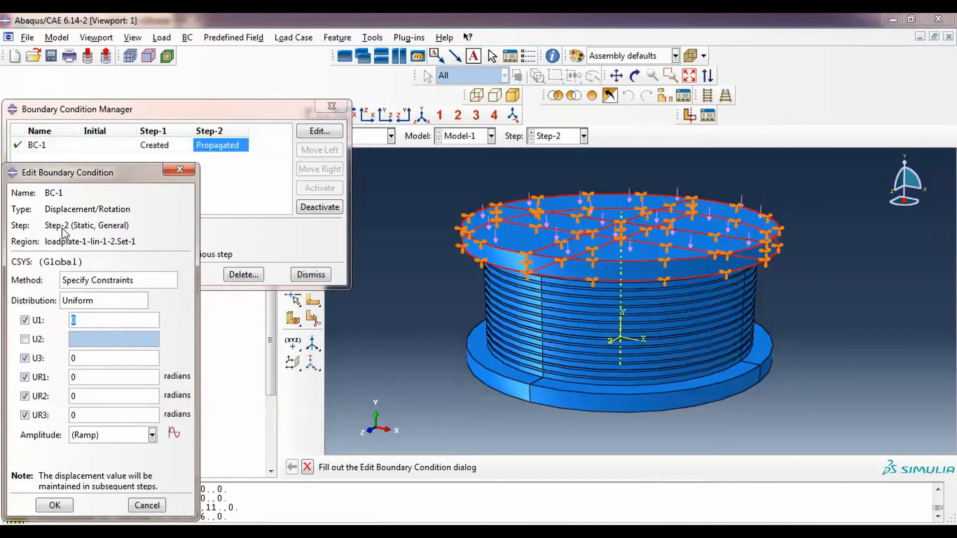
{"action": "left_click", "coordinate": [25, 320]}
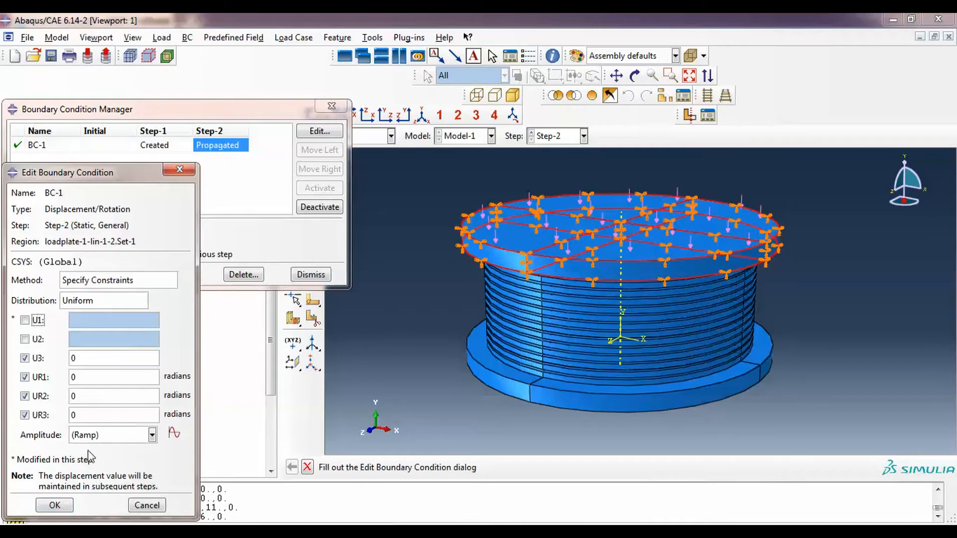
Start a tabular amplitude for the boundary condition with amplitude 0 at time 0 and amplitude 1 at time 1.
{"action": "left_click", "coordinate": [102, 435]}
{"action": "left_click", "coordinate": [174, 433]}
{"action": "left_click", "coordinate": [174, 433]}
{"action": "left_click", "coordinate": [51, 415]}
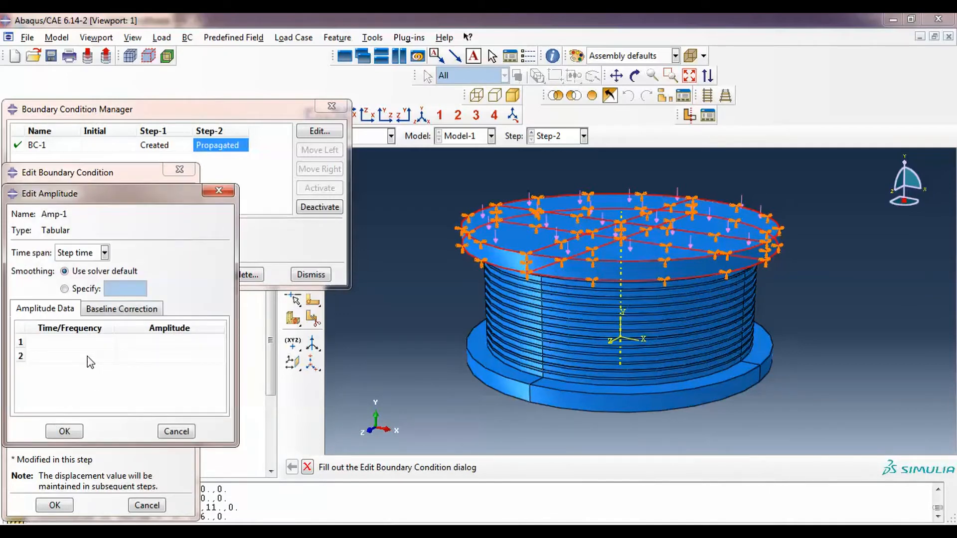
{"action": "left_click", "coordinate": [90, 344]}
{"action": "key", "text": "Tab"}
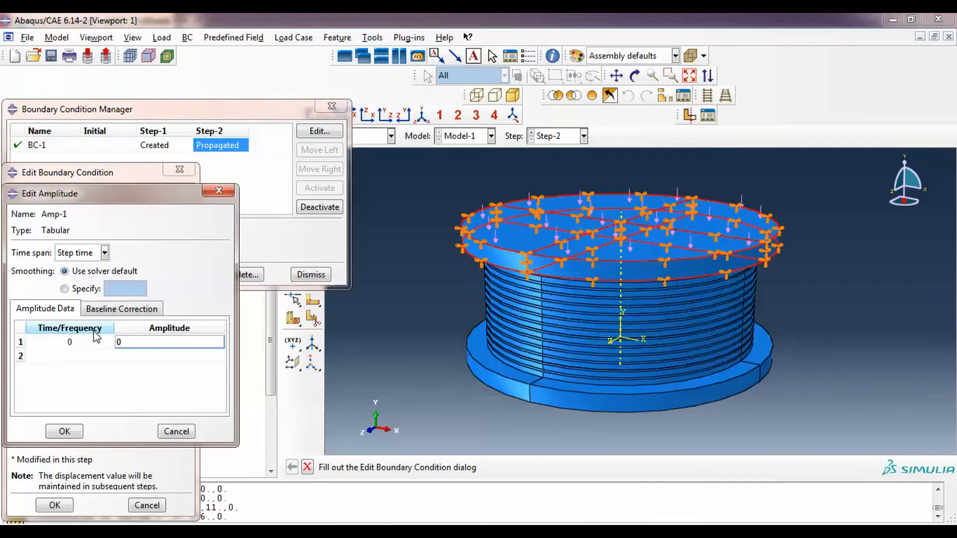
{"action": "key", "text": "Tab"}
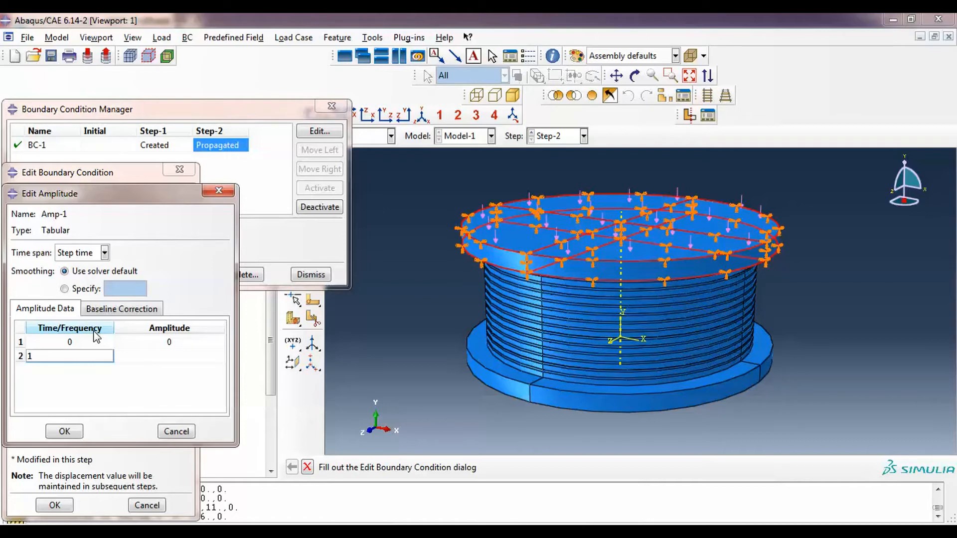
{"action": "type", "text": "1"}
{"action": "key", "text": "Tab"}
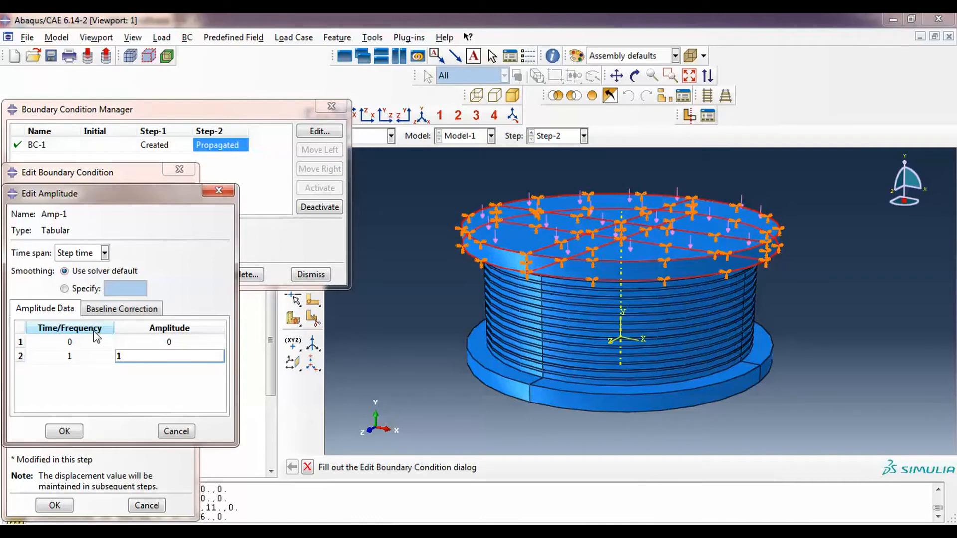
Bring the copied time values 1 to 8 from the rubber core.xlsx Excel sheet into the amplitude table's Time/Frequency column, starting at row 2.
{"action": "double_click", "coordinate": [119, 356]}
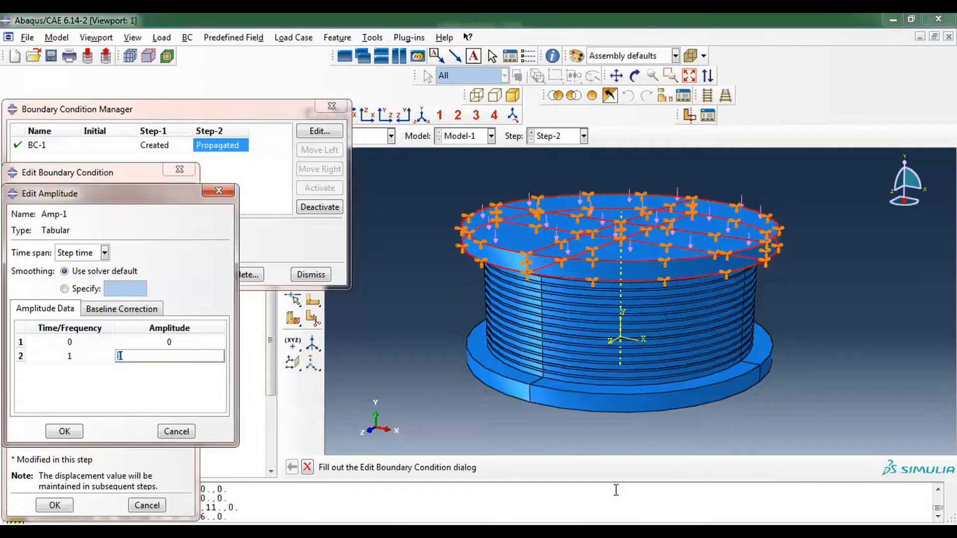
{"action": "left_click", "coordinate": [441, 532]}
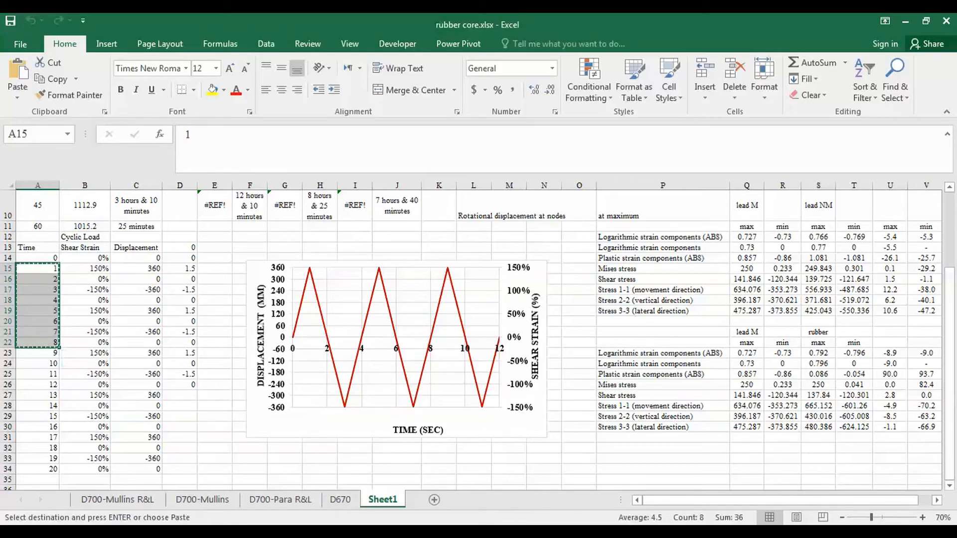
{"action": "left_click", "coordinate": [349, 532]}
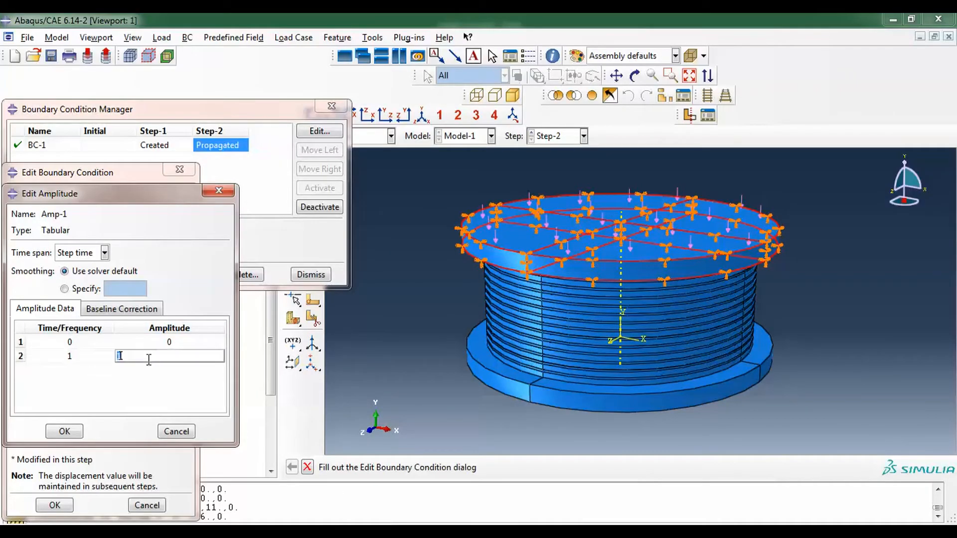
{"action": "left_click", "coordinate": [94, 357]}
{"action": "key", "text": "ctrl+v"}
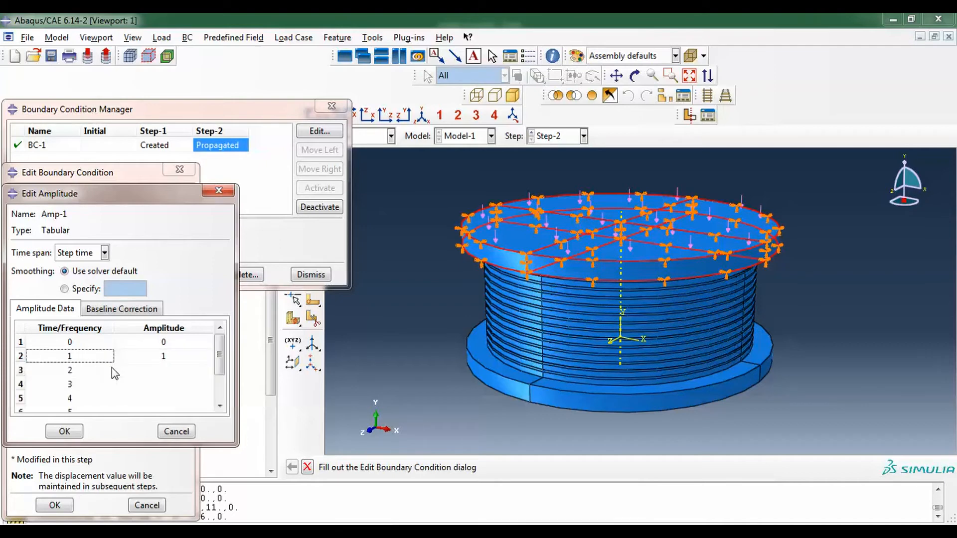
Enter amplitudes 0, -1, 0 and 1 for times 2, 3, 4 and 5 in the amplitude table.
{"action": "double_click", "coordinate": [155, 371]}
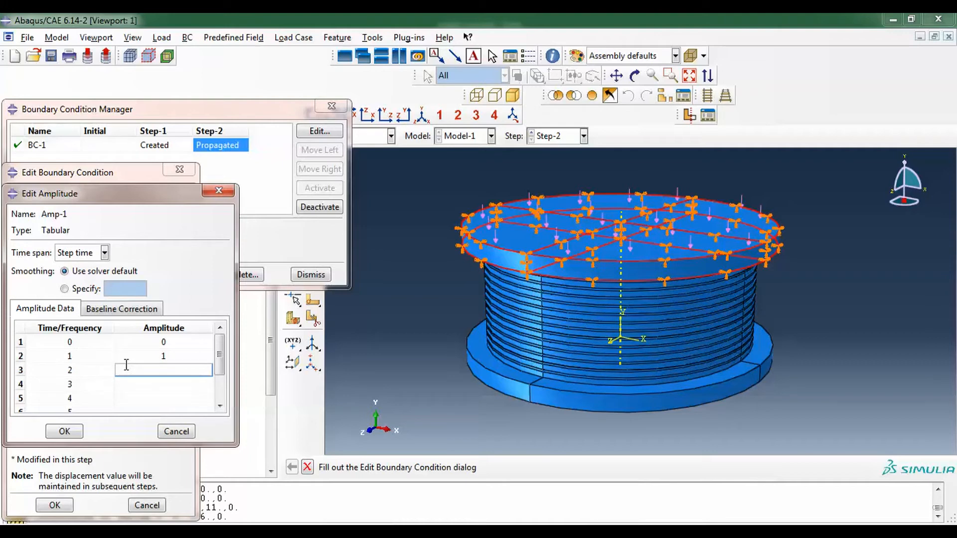
{"action": "key", "text": "Tab"}
{"action": "key", "text": "Tab"}
{"action": "type", "text": "-1"}
{"action": "key", "text": "Tab"}
{"action": "key", "text": "Tab"}
{"action": "key", "text": "Tab"}
{"action": "key", "text": "Tab"}
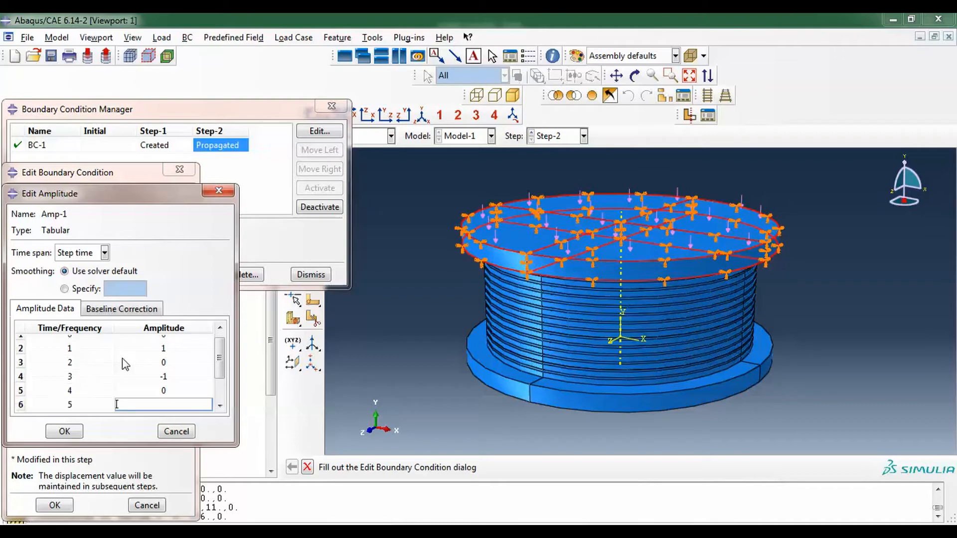
{"action": "type", "text": "1"}
{"action": "key", "text": "Tab"}
{"action": "type", "text": "6"}
{"action": "key", "text": "Tab"}
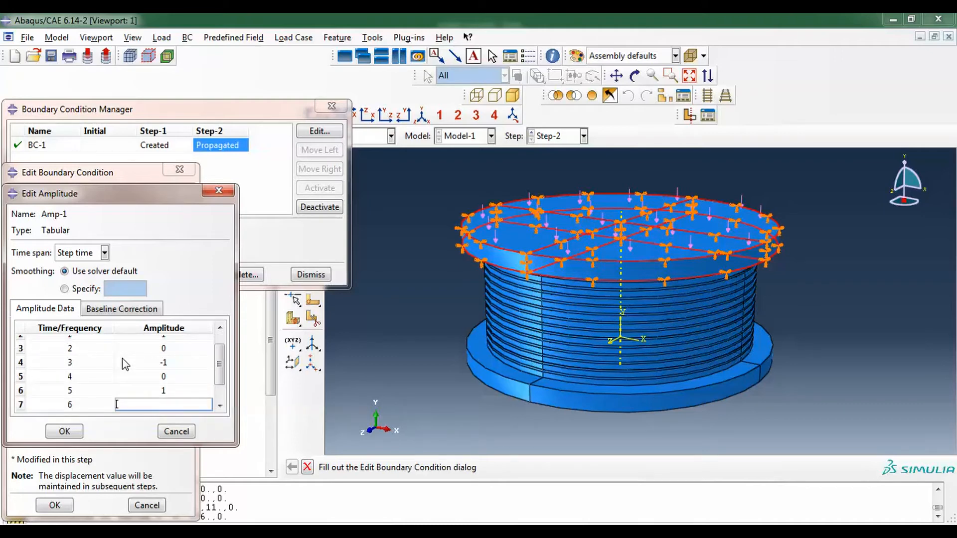
Enter amplitudes 0, -1 and 0 for times 6, 7 and 8 in the amplitude table.
{"action": "type", "text": "0"}
{"action": "key", "text": "Tab"}
{"action": "type", "text": "7"}
{"action": "key", "text": "Tab"}
{"action": "type", "text": "-1"}
{"action": "key", "text": "Tab"}
{"action": "type", "text": "8"}
{"action": "key", "text": "Tab"}
{"action": "type", "text": "0"}
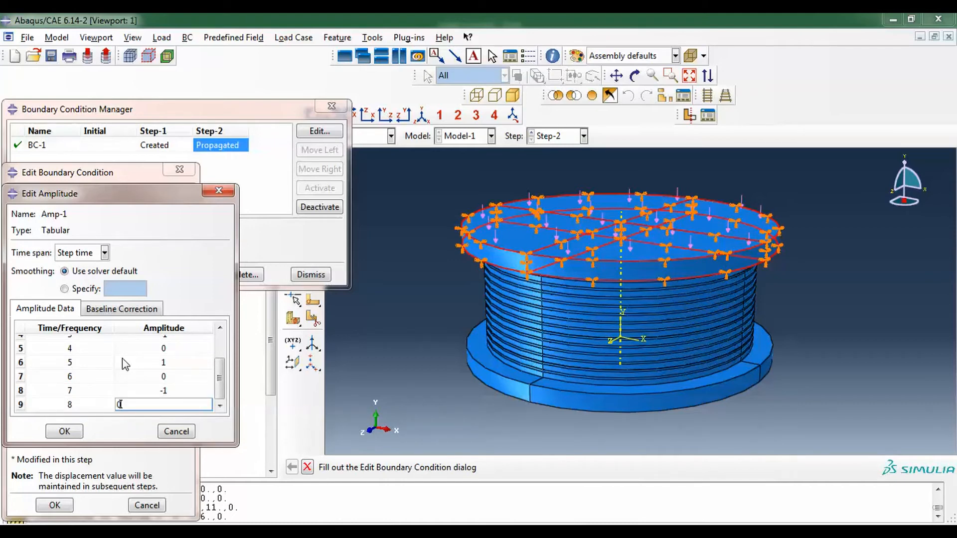
Delete the empty tenth row from the amplitude table, check the entries, and accept the amplitude.
{"action": "key", "text": "Tab"}
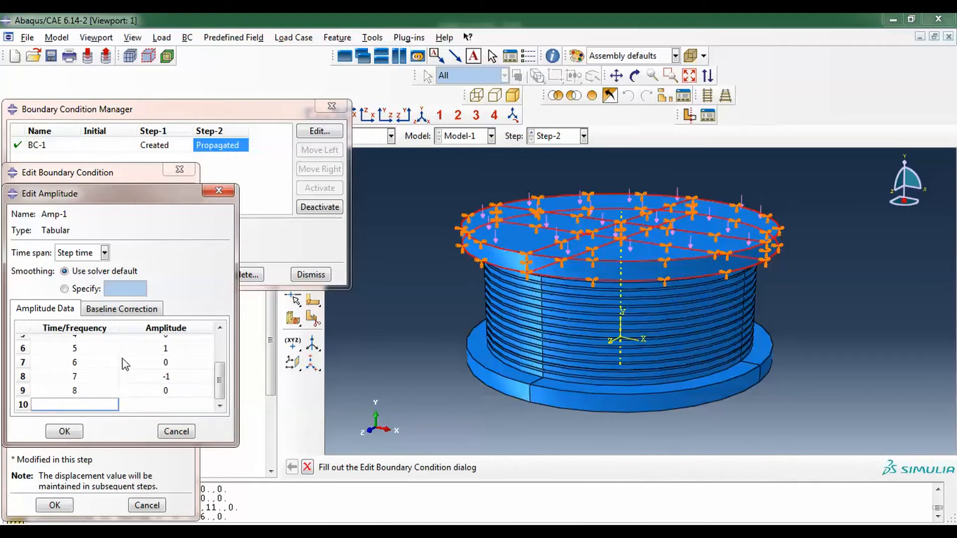
{"action": "right_click", "coordinate": [96, 405]}
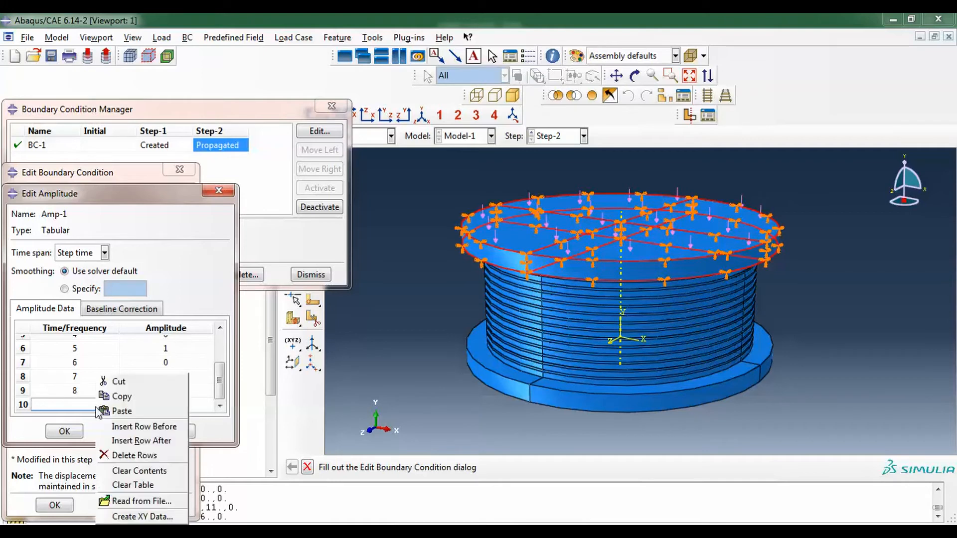
{"action": "left_click", "coordinate": [134, 456]}
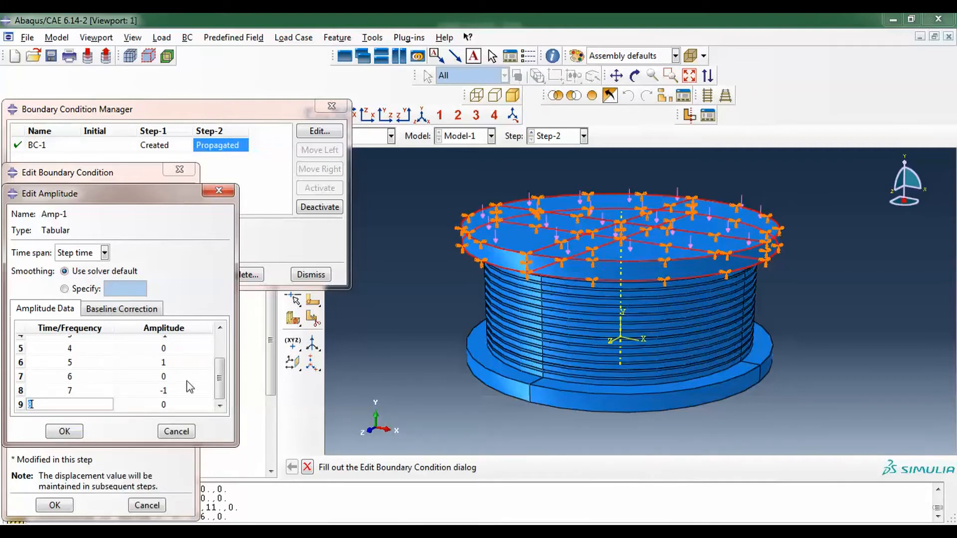
{"action": "left_click_drag", "start_coordinate": [223, 377], "coordinate": [228, 328]}
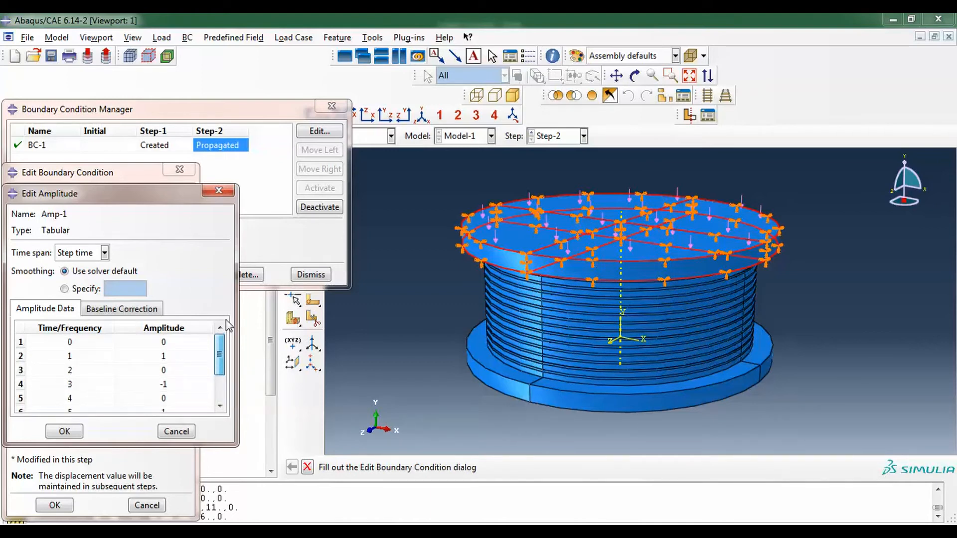
{"action": "left_click_drag", "start_coordinate": [228, 328], "coordinate": [223, 405]}
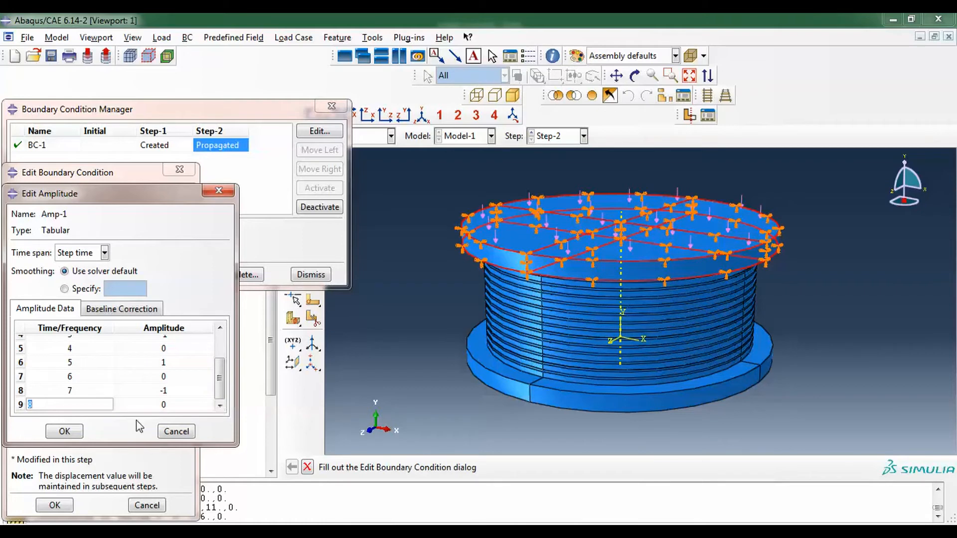
{"action": "left_click", "coordinate": [65, 432]}
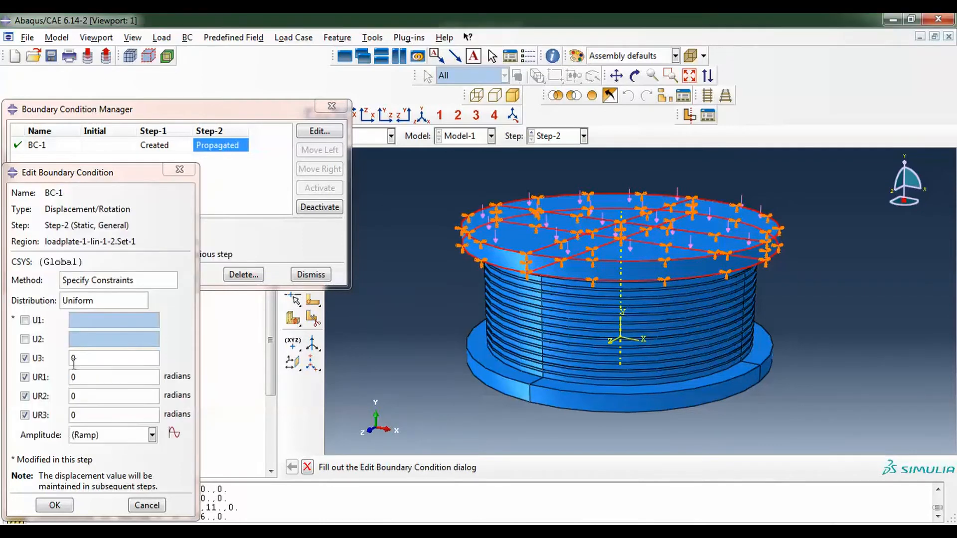
Assign amplitude Amp-1 to the top plate's boundary condition in Step-2 and accept the edit.
{"action": "left_click", "coordinate": [142, 435]}
{"action": "left_click", "coordinate": [132, 465]}
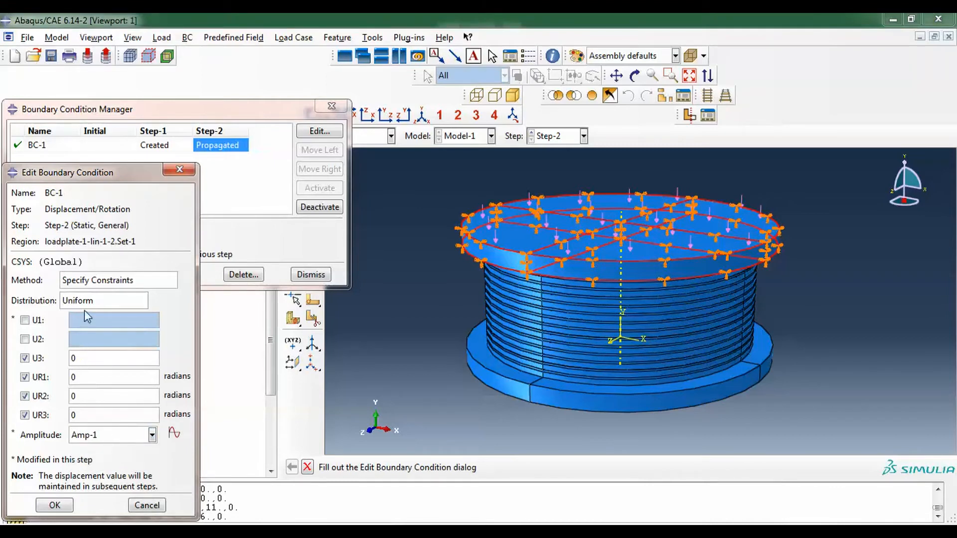
{"action": "left_click", "coordinate": [55, 505]}
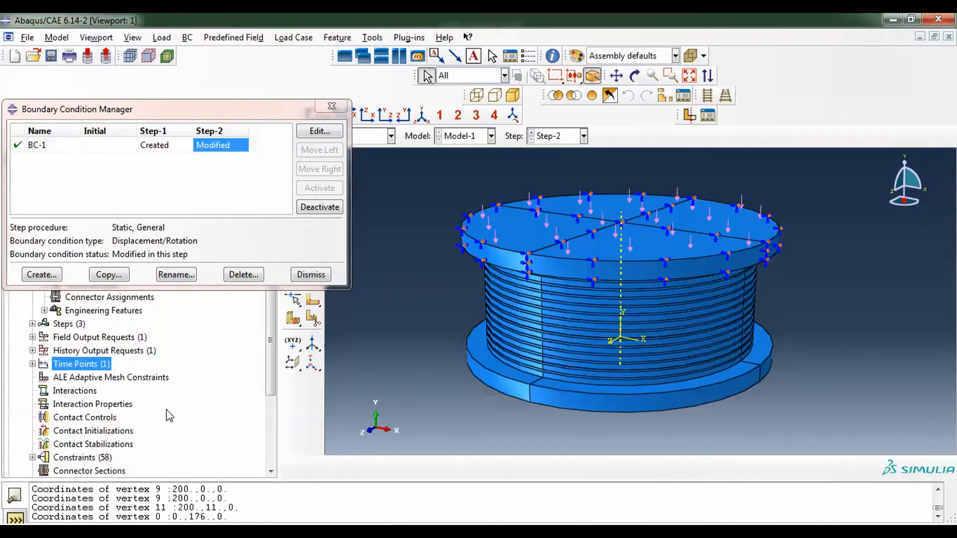
{"action": "left_click", "coordinate": [175, 145]}
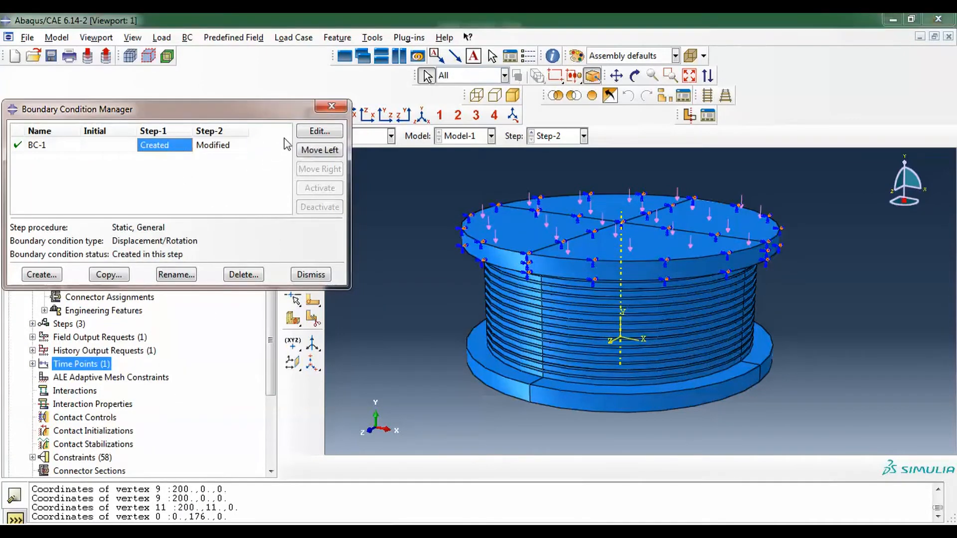
{"action": "left_click", "coordinate": [220, 145]}
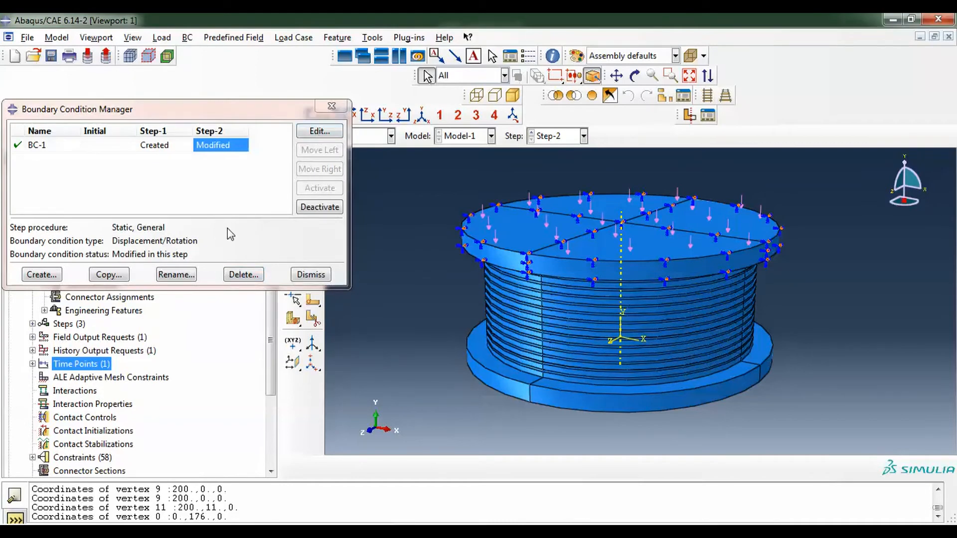
Start a Displacement/Rotation boundary condition in the Initial step on the bottom plate set loadplate-1.Set-1.
{"action": "left_click", "coordinate": [56, 275]}
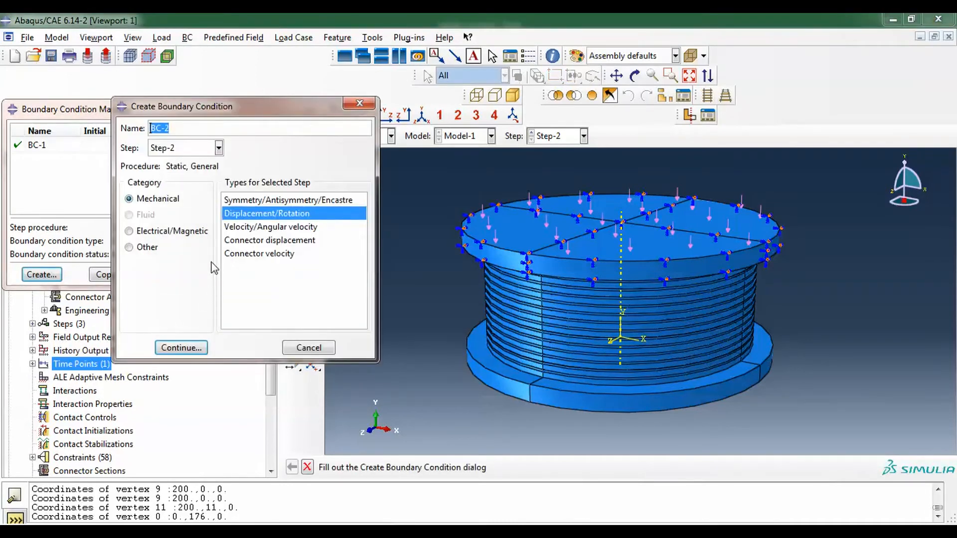
{"action": "left_click", "coordinate": [200, 148]}
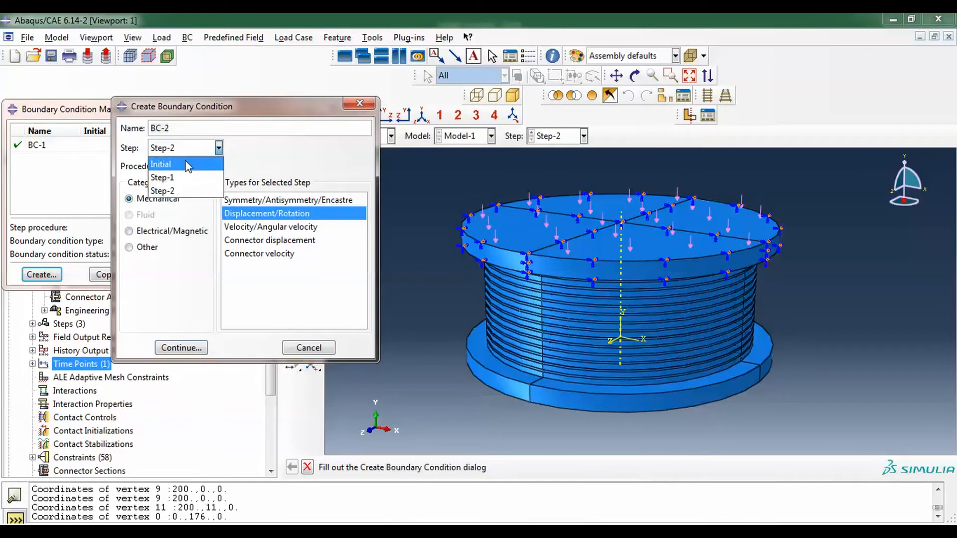
{"action": "left_click", "coordinate": [182, 161]}
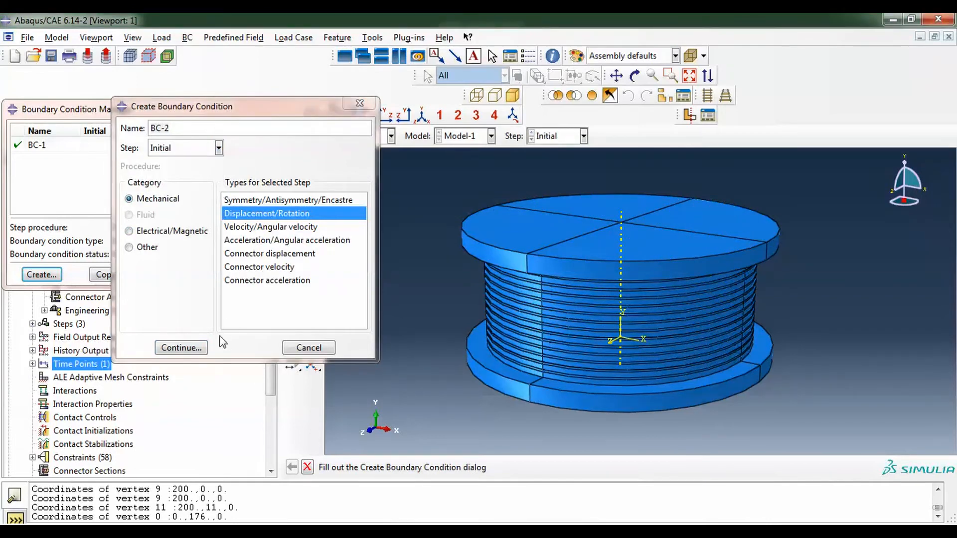
{"action": "left_click", "coordinate": [189, 348]}
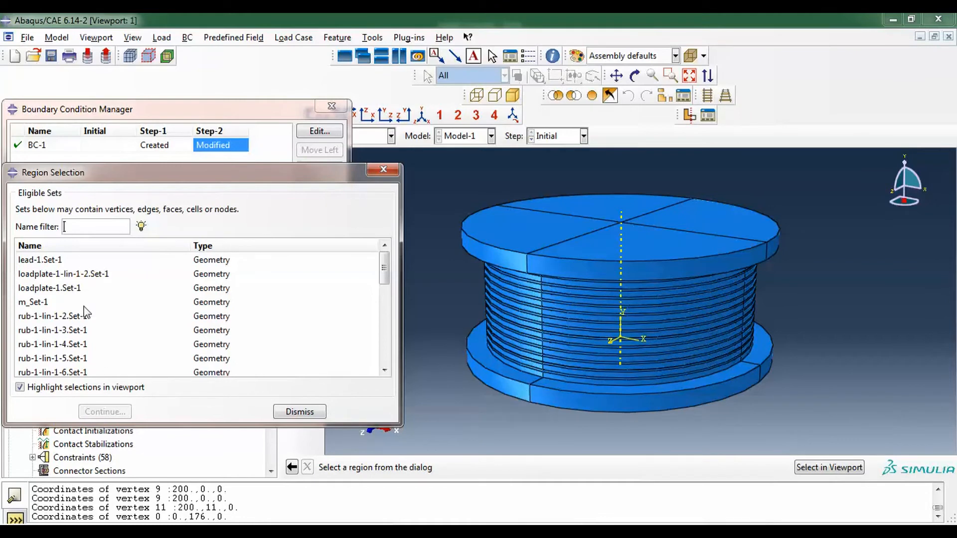
{"action": "left_click", "coordinate": [75, 289]}
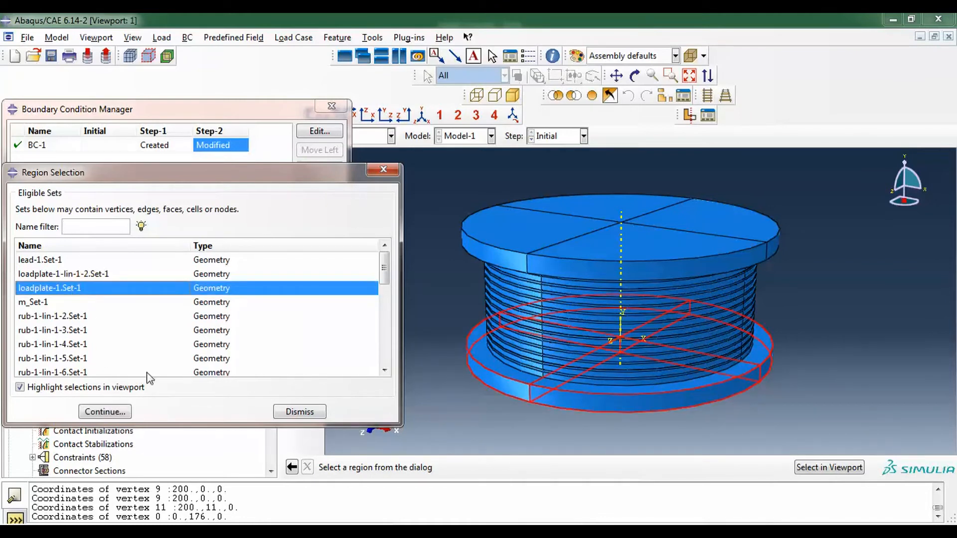
{"action": "left_click", "coordinate": [102, 412]}
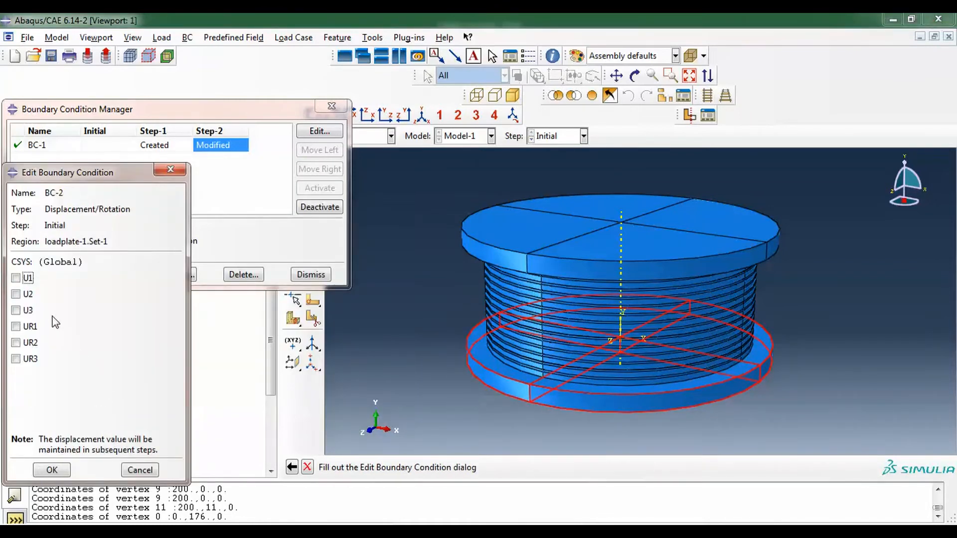
Constrain U1, U2, U3, UR1, UR2 and UR3 of the bottom plate and create the boundary condition.
{"action": "left_click", "coordinate": [28, 279]}
{"action": "left_click", "coordinate": [27, 296]}
{"action": "left_click", "coordinate": [27, 311]}
{"action": "left_click", "coordinate": [29, 327]}
{"action": "left_click", "coordinate": [29, 344]}
{"action": "left_click", "coordinate": [32, 359]}
{"action": "left_click", "coordinate": [52, 470]}
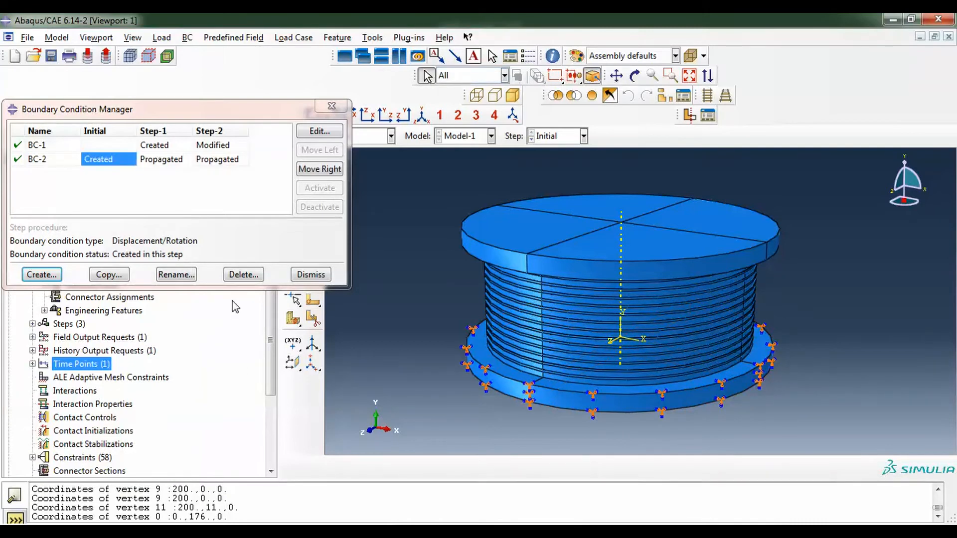
Review the constrained degrees of freedom in the bottom plate's boundary condition and close the Boundary Condition Manager.
{"action": "left_click", "coordinate": [330, 132]}
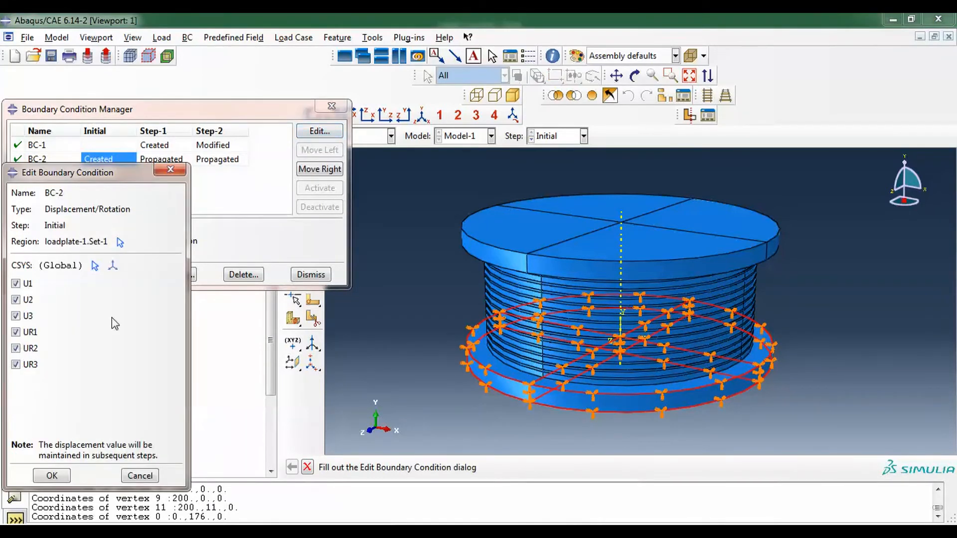
{"action": "left_click", "coordinate": [47, 477]}
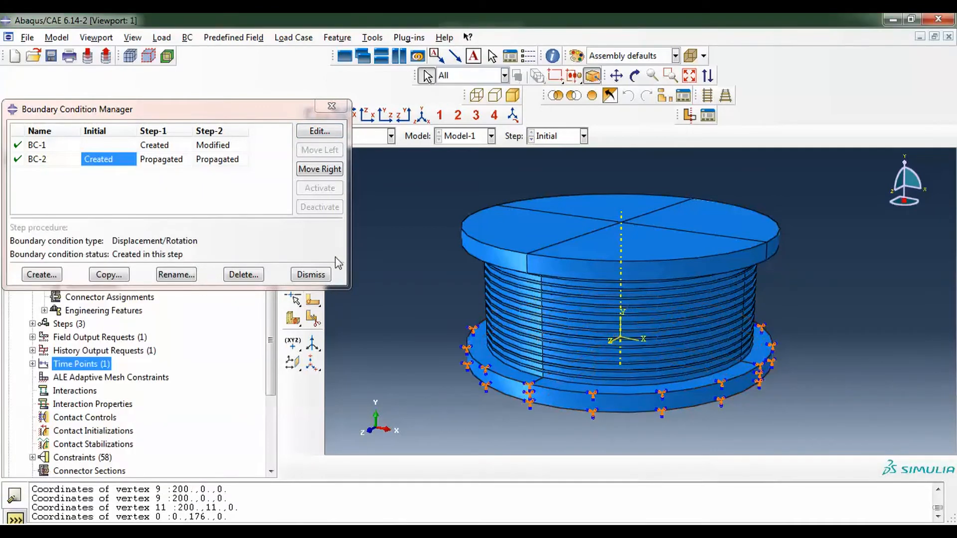
{"action": "left_click", "coordinate": [309, 275]}
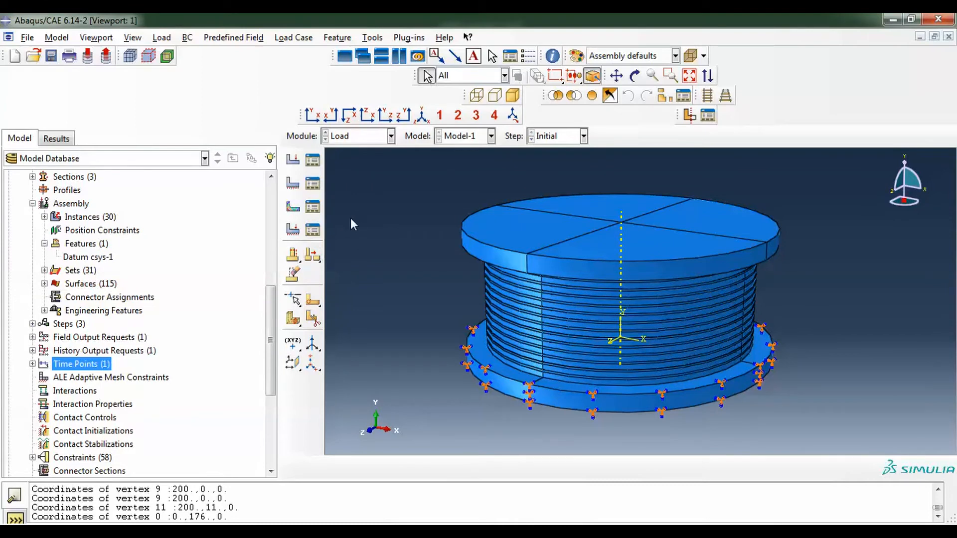
Start a Symmetry/Antisymmetry/Encastre boundary condition in the Initial step on the set loadplate-1.Set-1.
{"action": "left_click", "coordinate": [312, 183]}
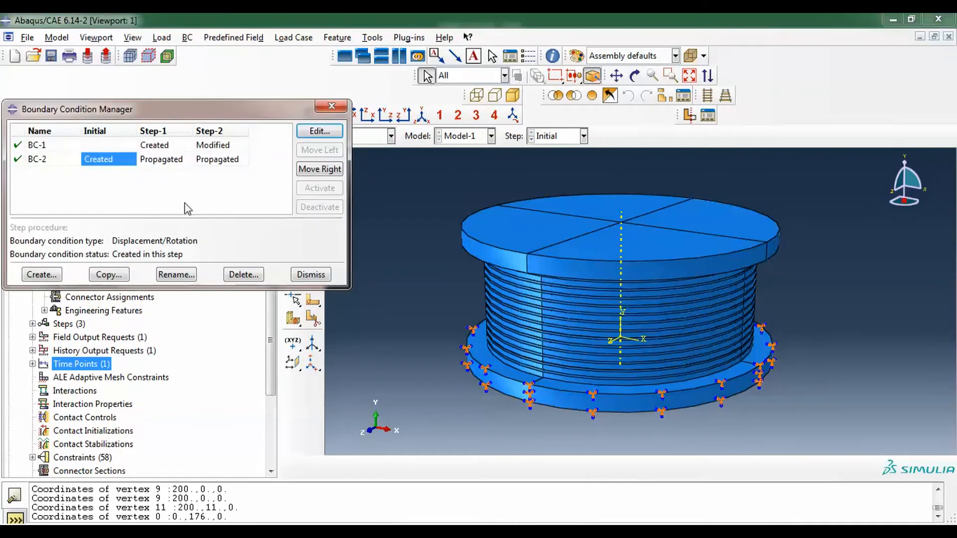
{"action": "left_click", "coordinate": [42, 275]}
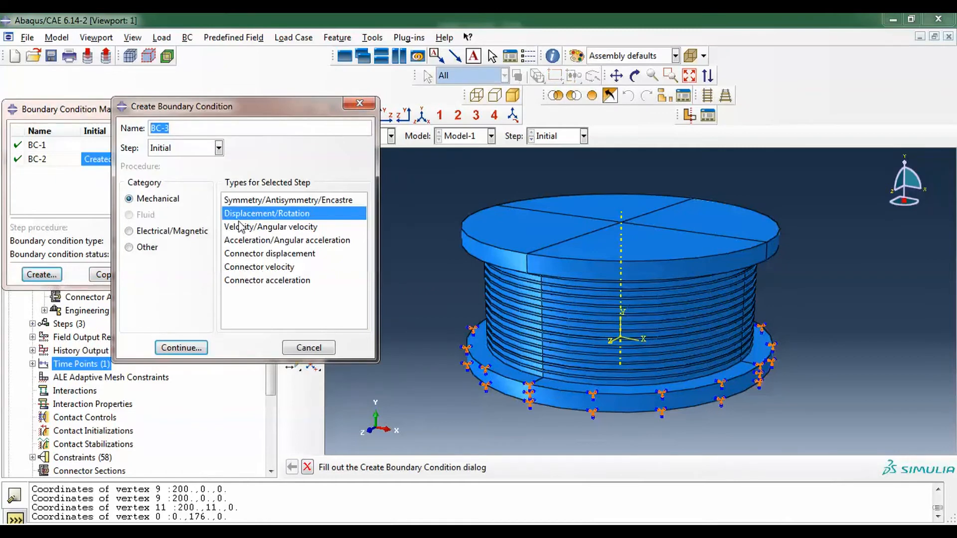
{"action": "left_click", "coordinate": [257, 200]}
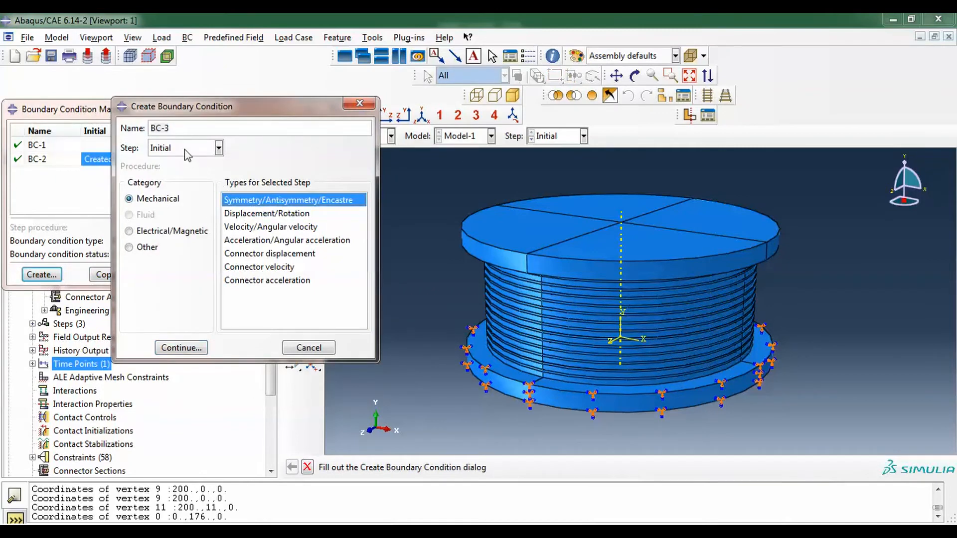
{"action": "left_click", "coordinate": [189, 346]}
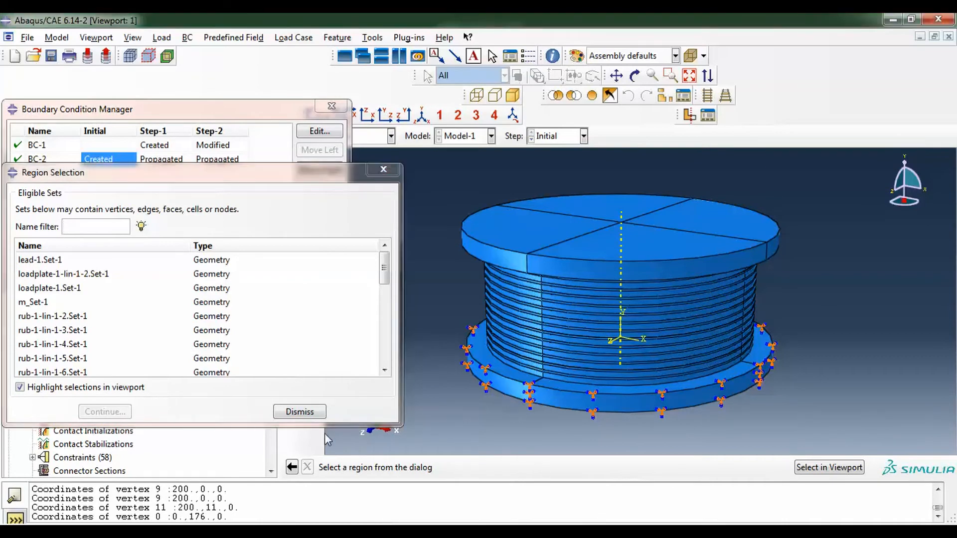
{"action": "left_click", "coordinate": [99, 288]}
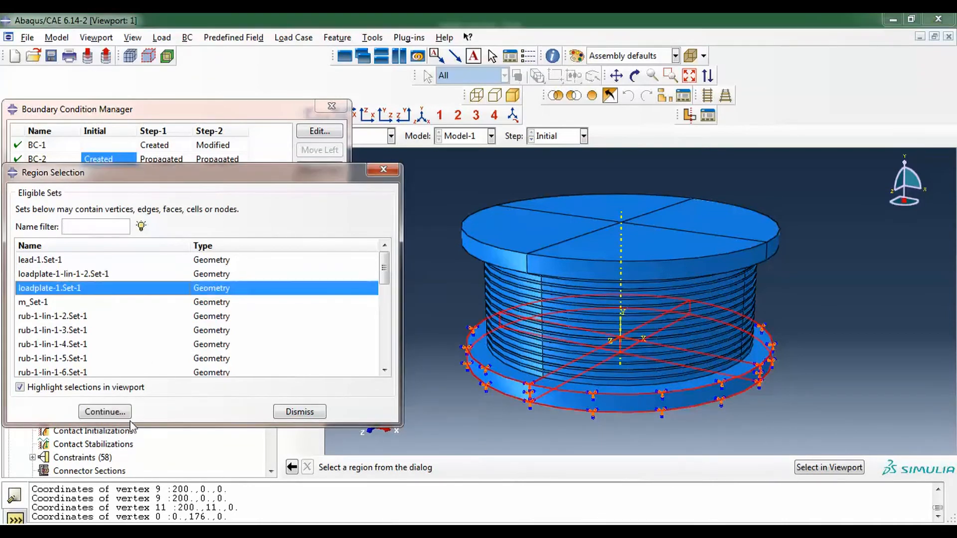
{"action": "left_click", "coordinate": [112, 411]}
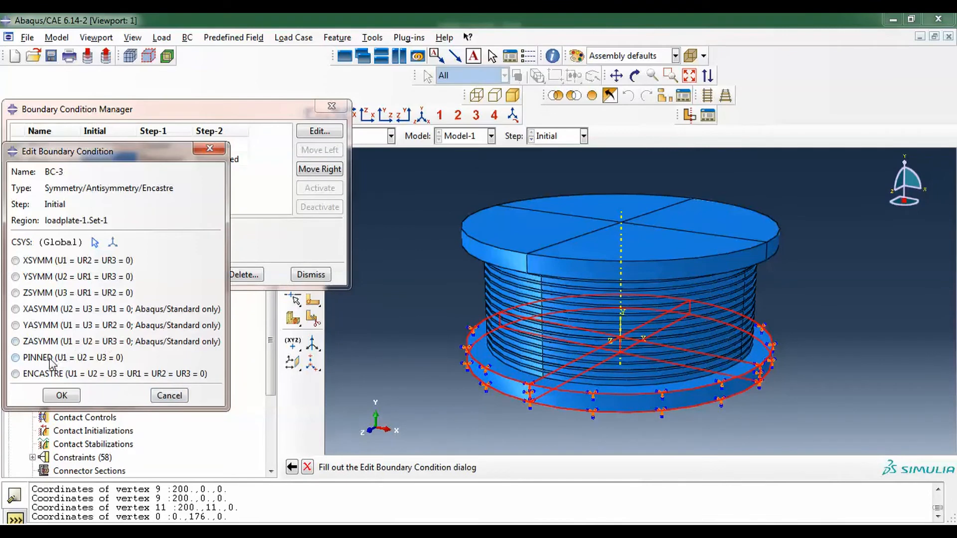
{"action": "left_click", "coordinate": [42, 375]}
{"action": "left_click", "coordinate": [43, 357]}
{"action": "left_click", "coordinate": [59, 294]}
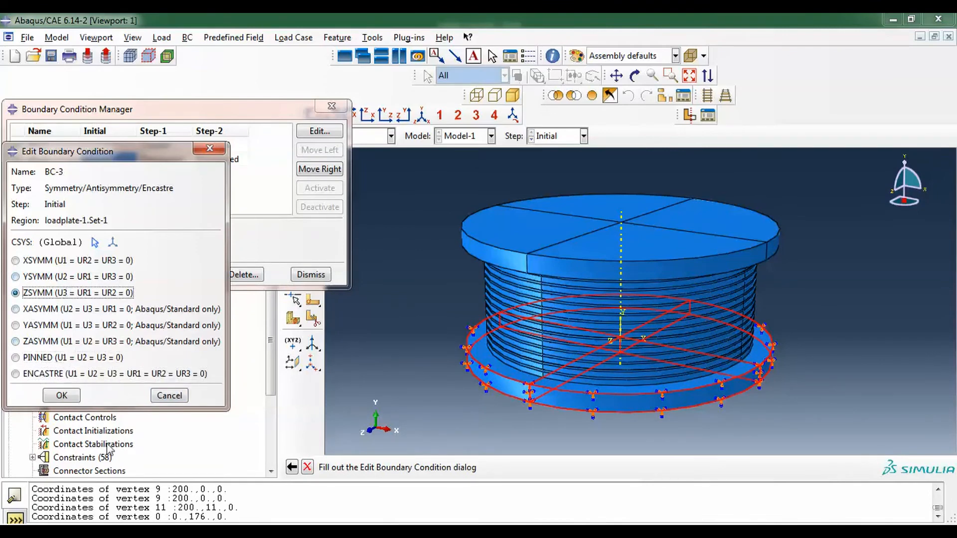
{"action": "left_click", "coordinate": [176, 396]}
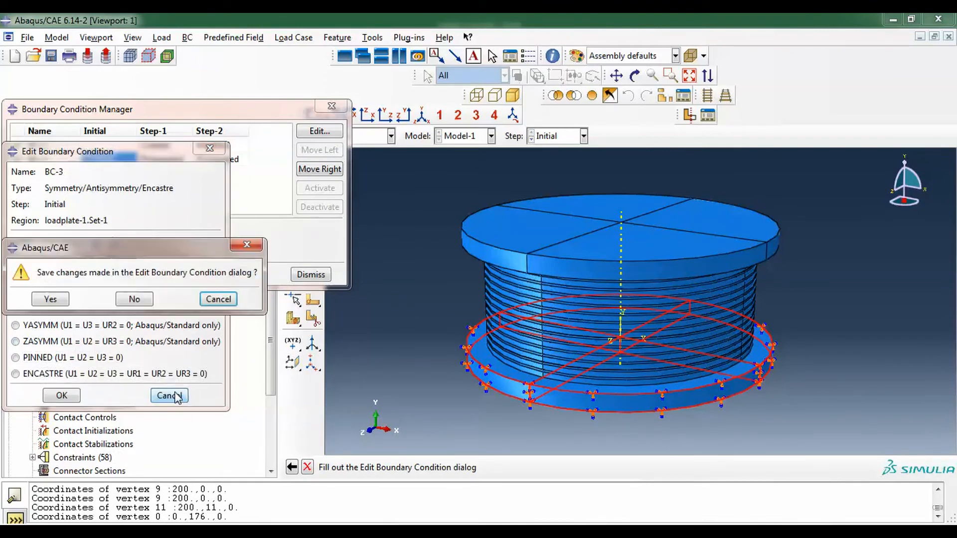
{"action": "left_click", "coordinate": [134, 299]}
{"action": "left_click", "coordinate": [316, 273]}
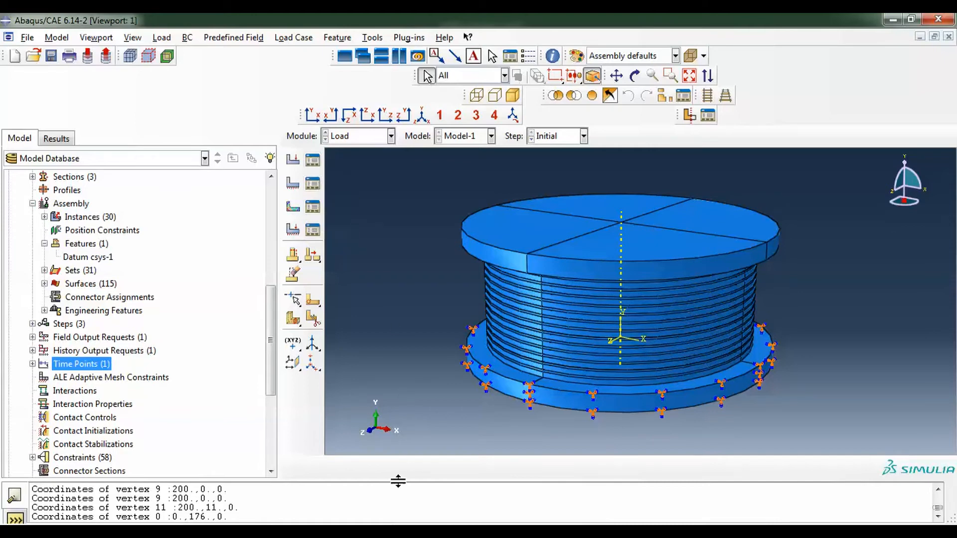
Switch to the Mesh module and display the part steeel instead of the assembly.
{"action": "left_click", "coordinate": [358, 143]}
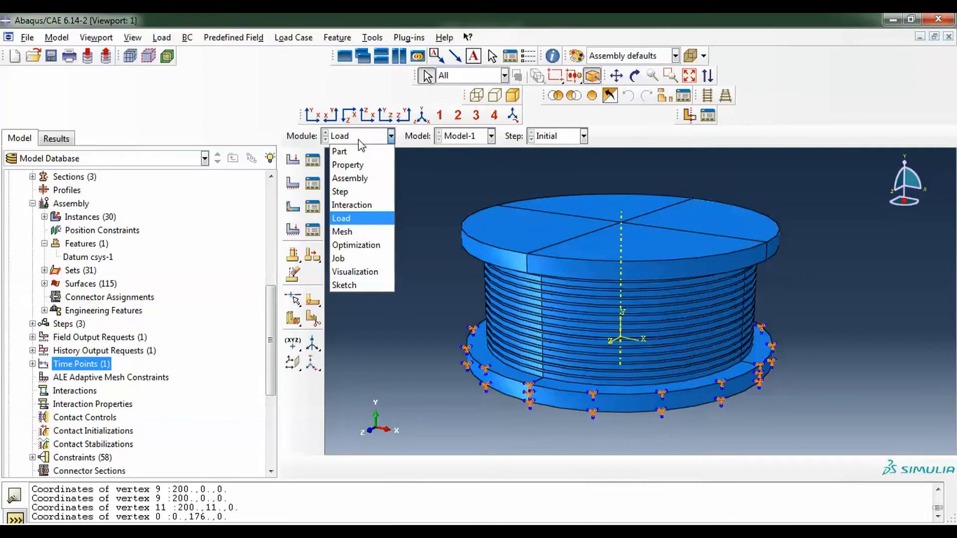
{"action": "left_click", "coordinate": [369, 234]}
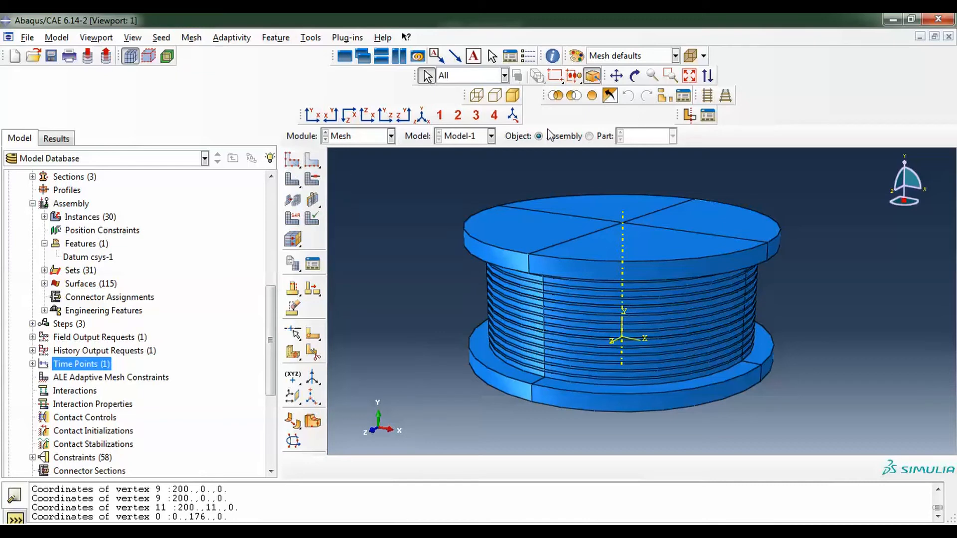
{"action": "left_click", "coordinate": [598, 137]}
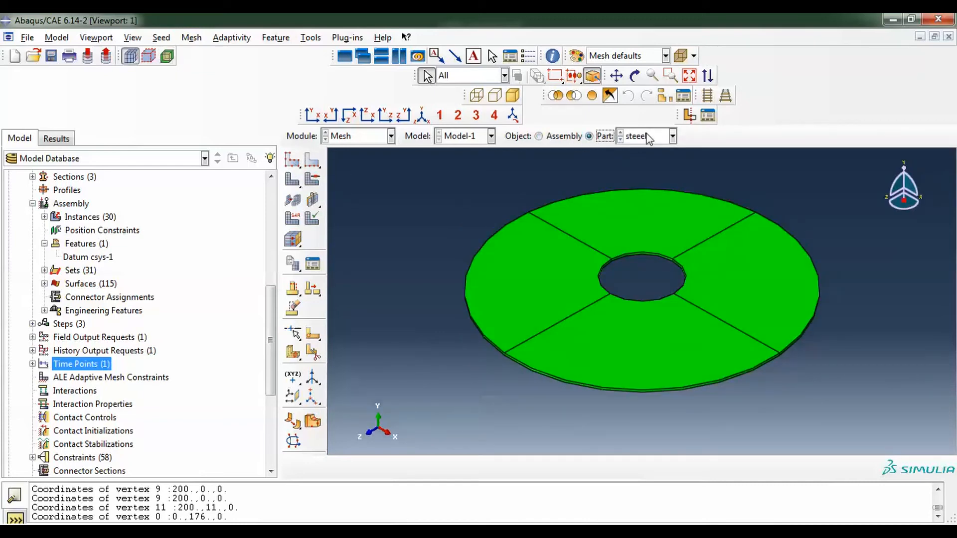
Seed the part steeel with an approximate global size of 25.
{"action": "left_click", "coordinate": [293, 160]}
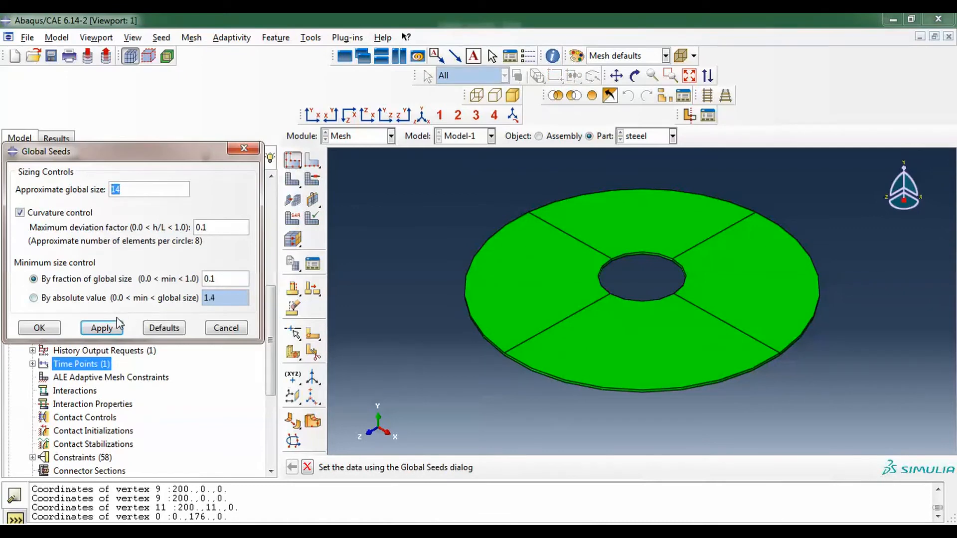
{"action": "left_click", "coordinate": [40, 328]}
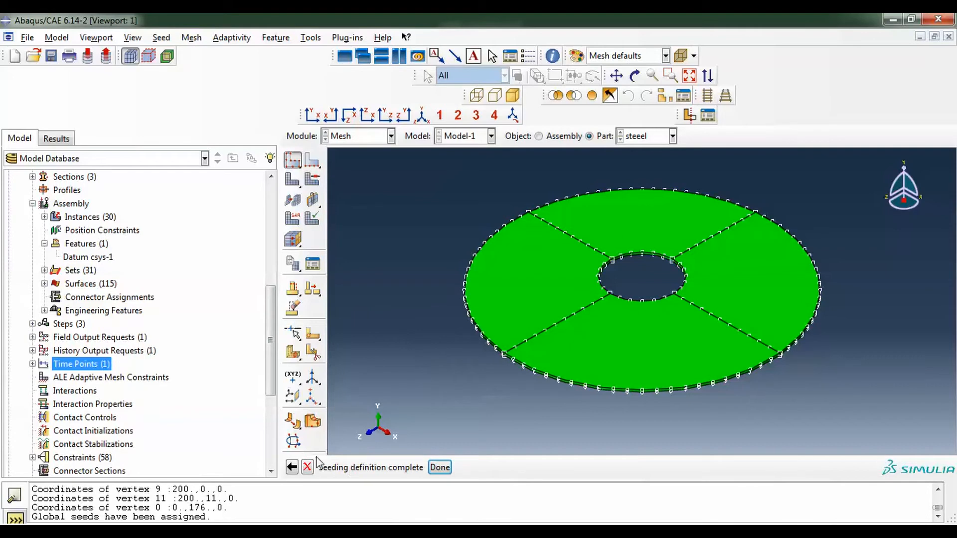
{"action": "left_click", "coordinate": [287, 471]}
{"action": "left_click", "coordinate": [123, 189]}
{"action": "key", "text": "BackSpace"}
{"action": "type", "text": "4"}
{"action": "left_click_drag", "start_coordinate": [119, 188], "coordinate": [101, 190]}
{"action": "type", "text": "25"}
{"action": "left_click", "coordinate": [104, 330]}
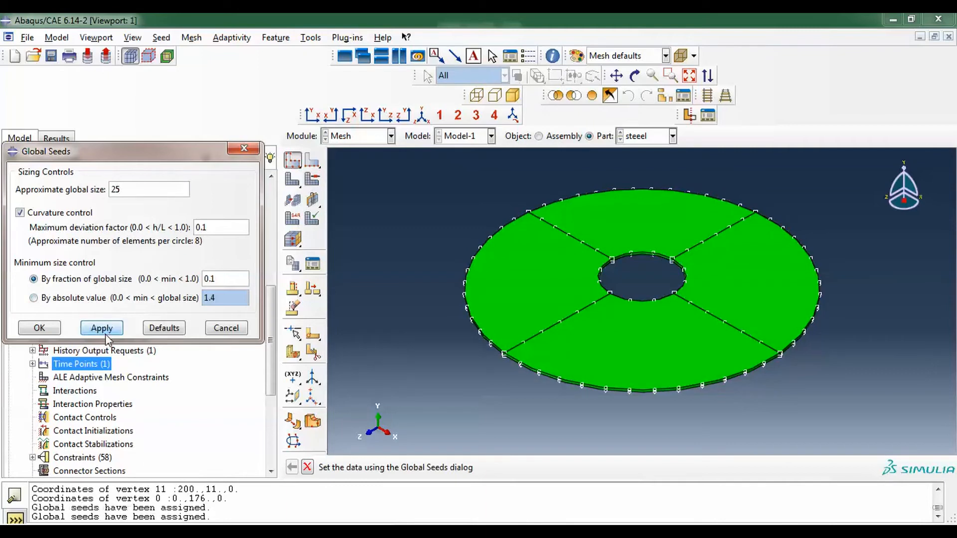
{"action": "left_click", "coordinate": [35, 331]}
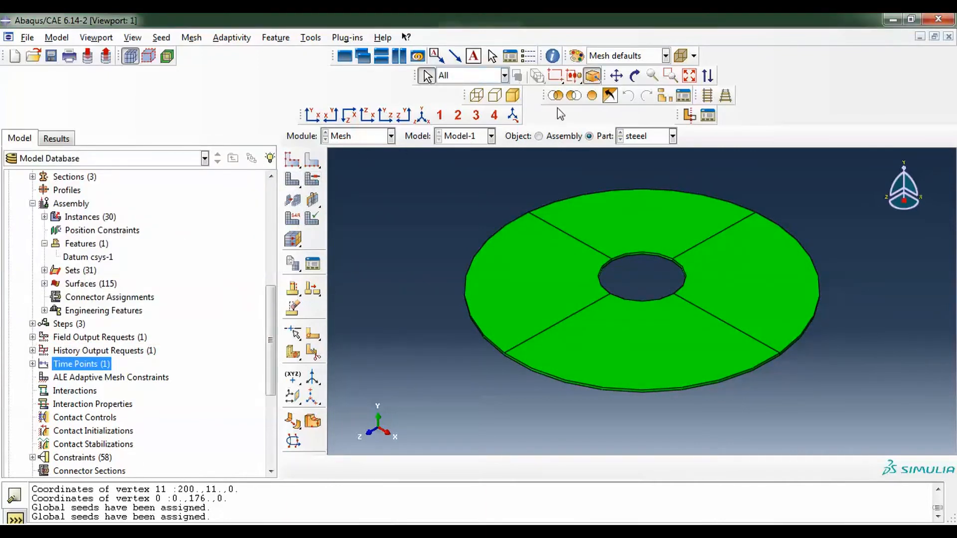
Seed the part lead with an approximate global size of 15 and mesh it.
{"action": "left_click", "coordinate": [672, 136]}
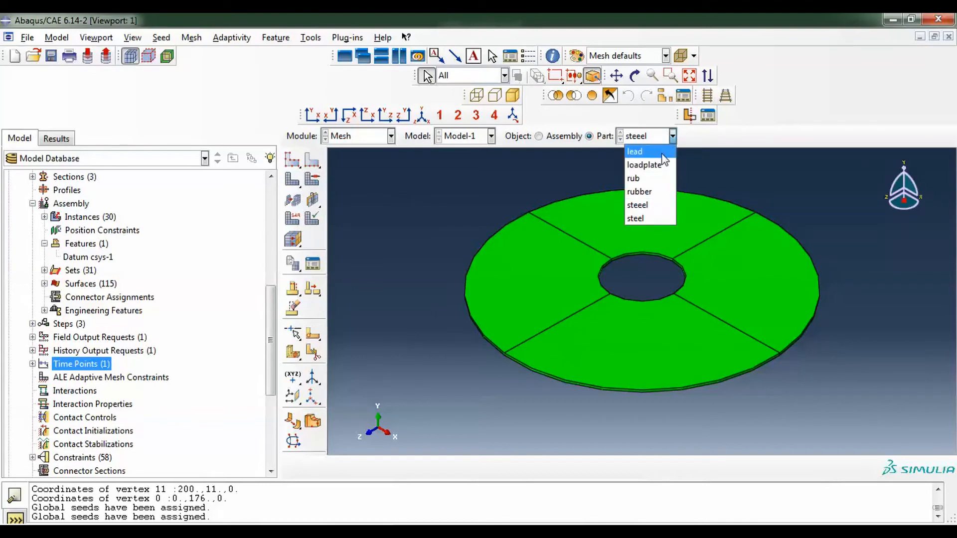
{"action": "left_click", "coordinate": [662, 155]}
{"action": "left_click", "coordinate": [293, 160]}
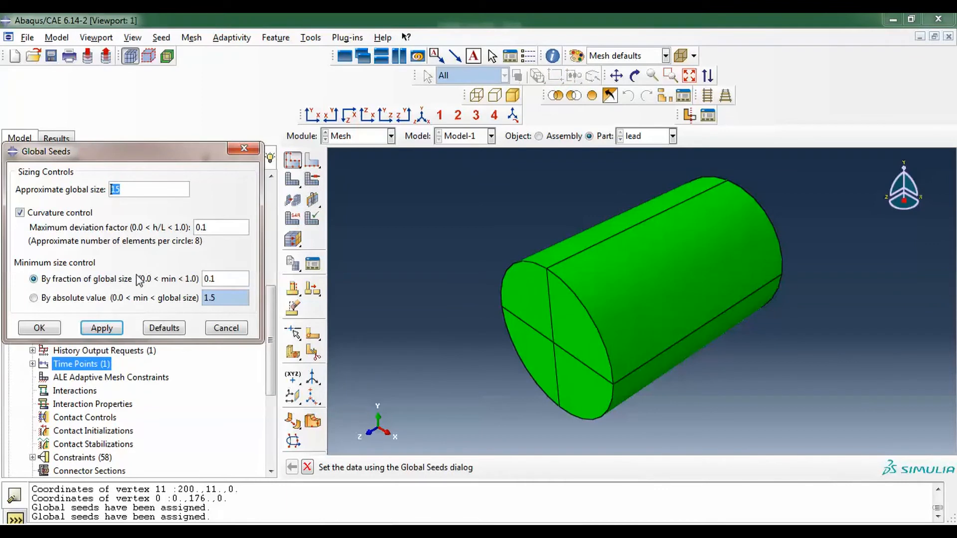
{"action": "left_click", "coordinate": [97, 330]}
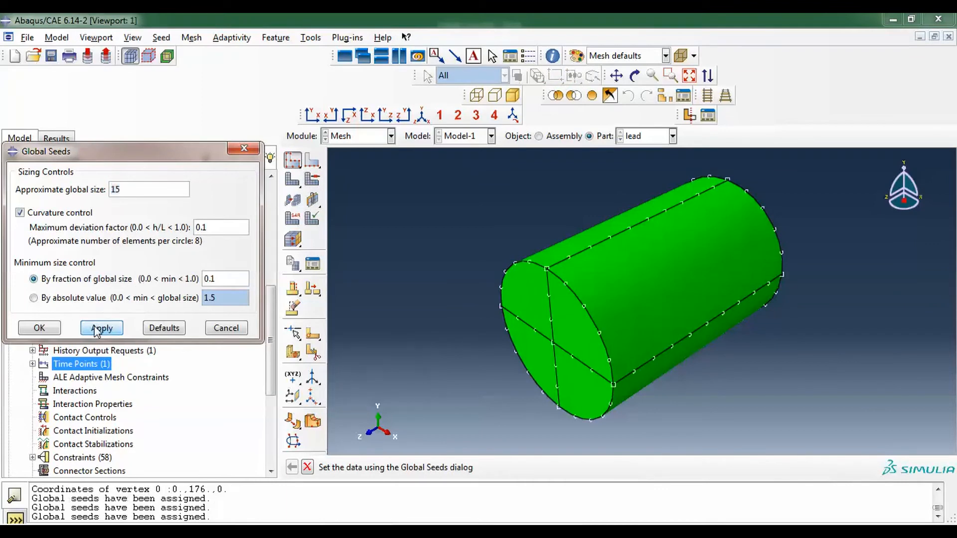
{"action": "left_click", "coordinate": [53, 329]}
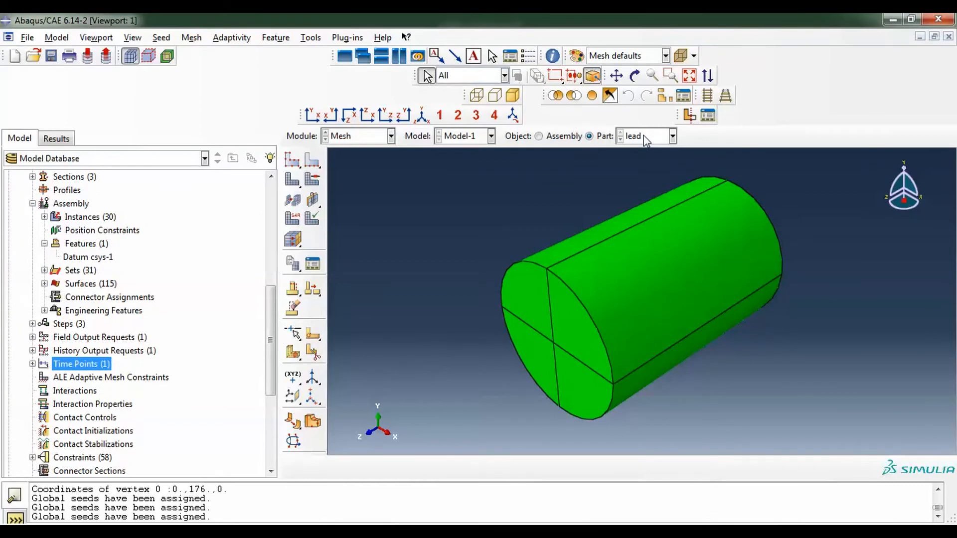
{"action": "left_click", "coordinate": [288, 181]}
{"action": "key", "text": "Return"}
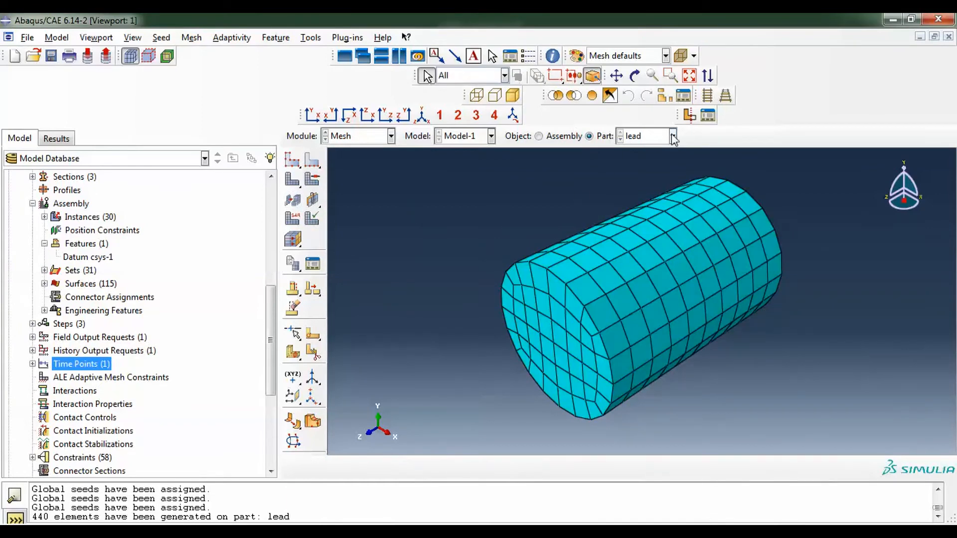
Return to the part steeel and generate its mesh.
{"action": "left_click", "coordinate": [673, 137]}
{"action": "left_click", "coordinate": [664, 216]}
{"action": "left_click", "coordinate": [672, 137]}
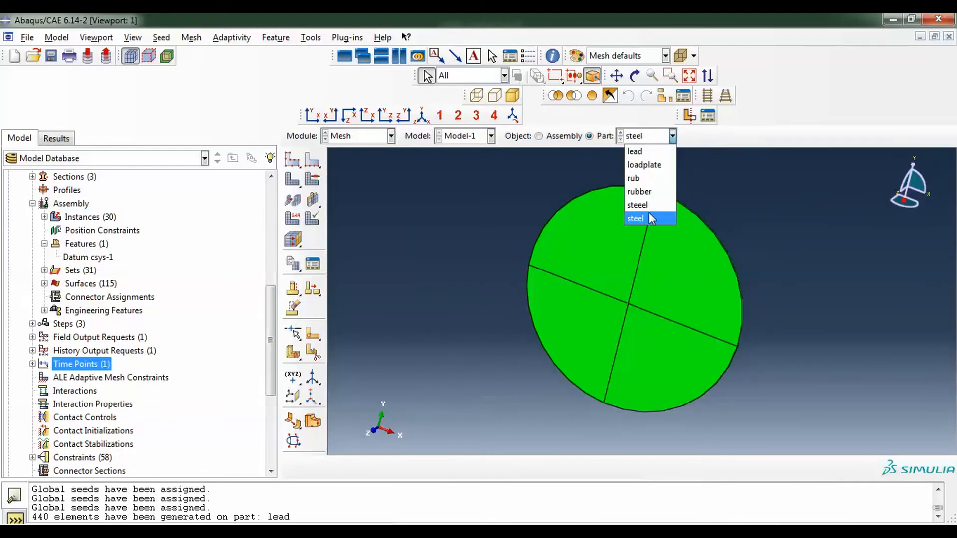
{"action": "left_click", "coordinate": [640, 205]}
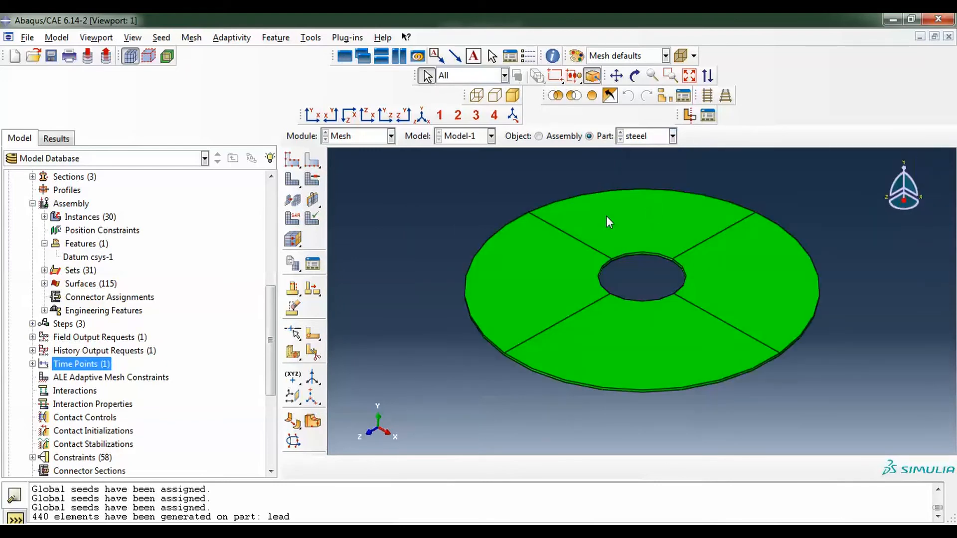
{"action": "left_click", "coordinate": [294, 180]}
{"action": "middle_click", "coordinate": [363, 203]}
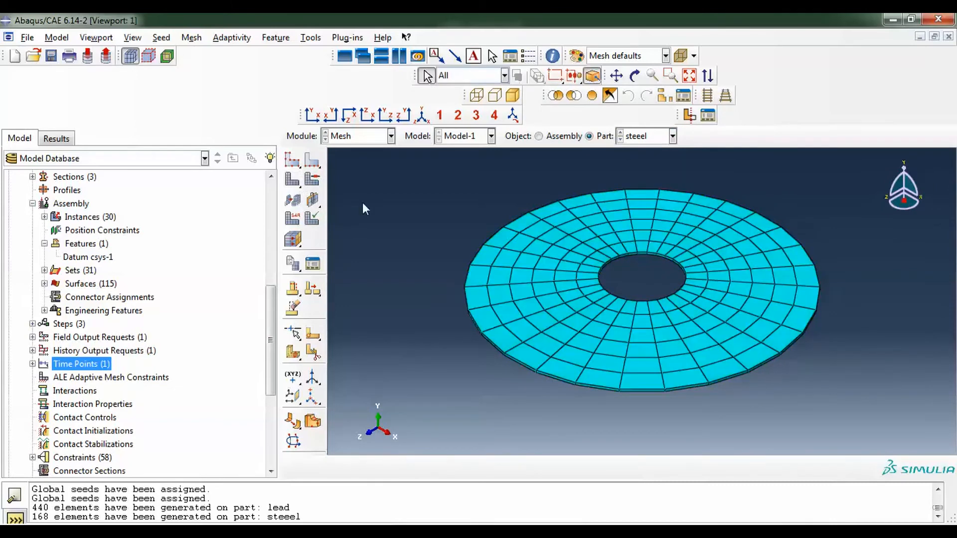
Seed the part loadplate with an approximate global size of 25 and mesh it.
{"action": "left_click", "coordinate": [655, 138]}
{"action": "left_click", "coordinate": [644, 165]}
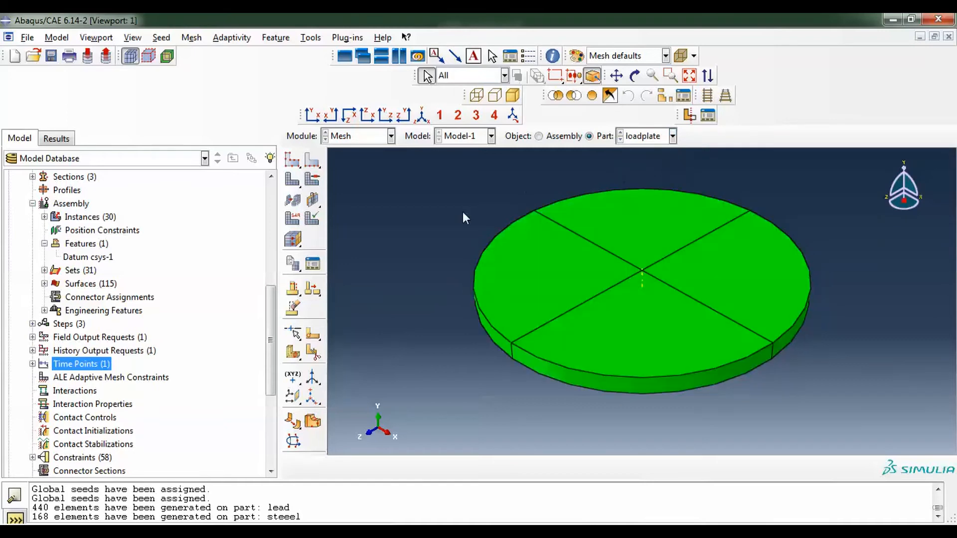
{"action": "left_click", "coordinate": [296, 165]}
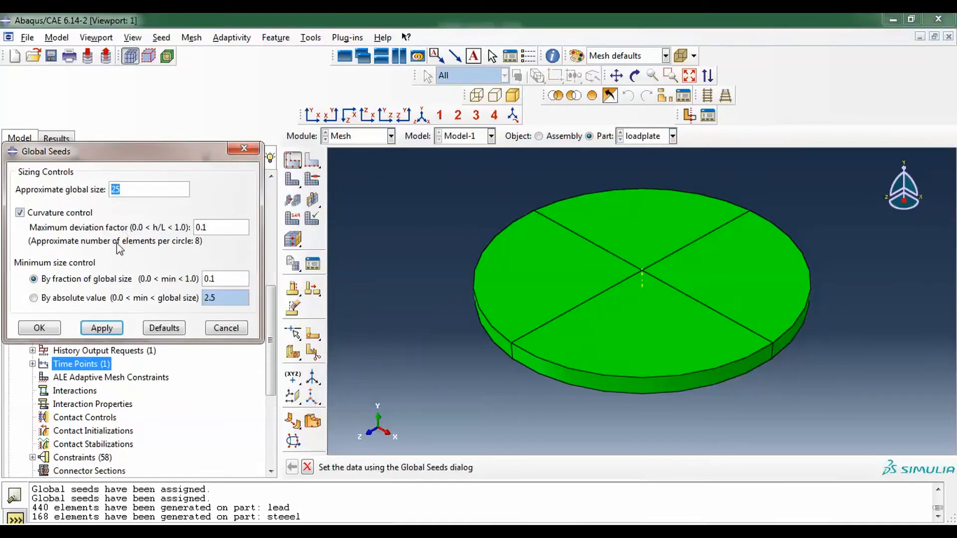
{"action": "left_click", "coordinate": [101, 330]}
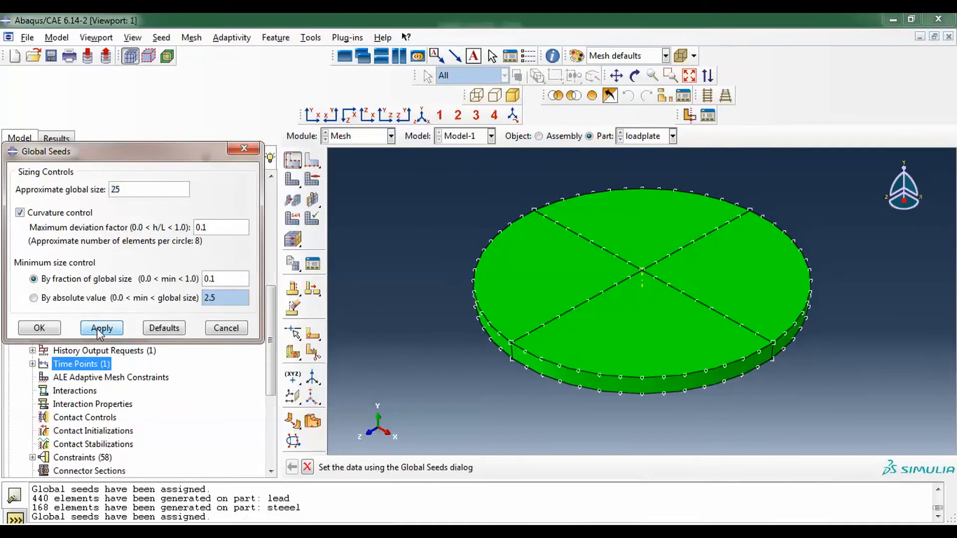
{"action": "left_click", "coordinate": [39, 328]}
{"action": "left_click", "coordinate": [292, 181]}
{"action": "middle_click", "coordinate": [355, 182]}
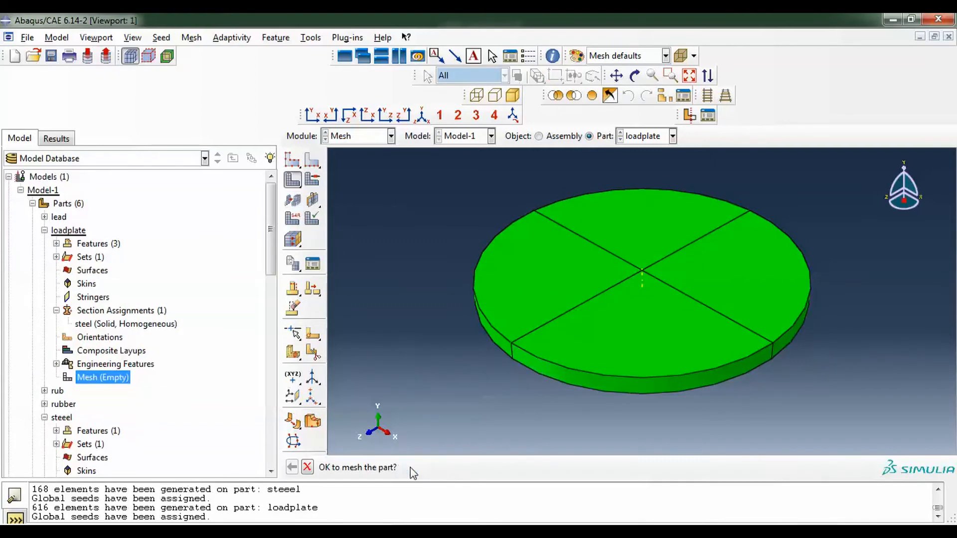
{"action": "middle_click", "coordinate": [413, 473]}
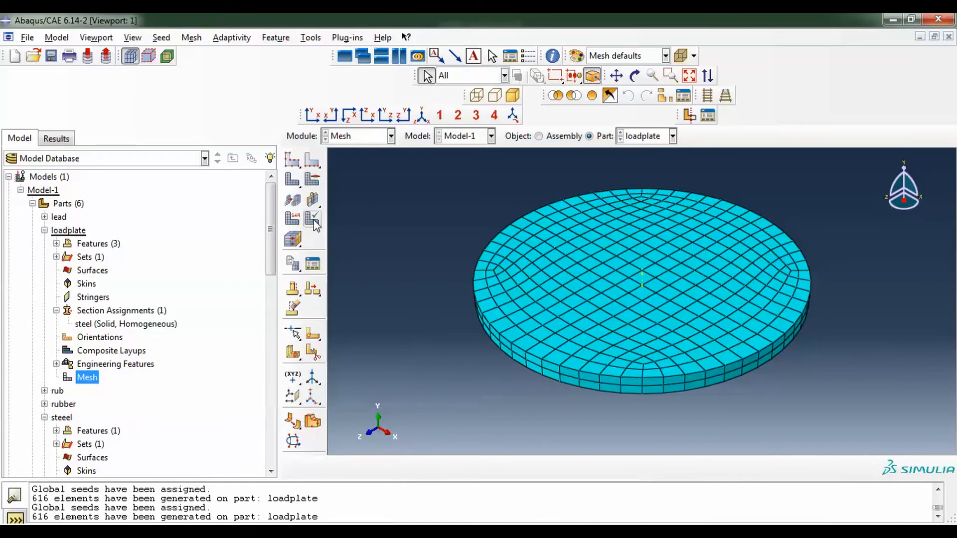
Assign Wedge element shape with the Sweep technique to all cells of loadplate, deleting the invalidated mesh.
{"action": "left_click", "coordinate": [312, 181]}
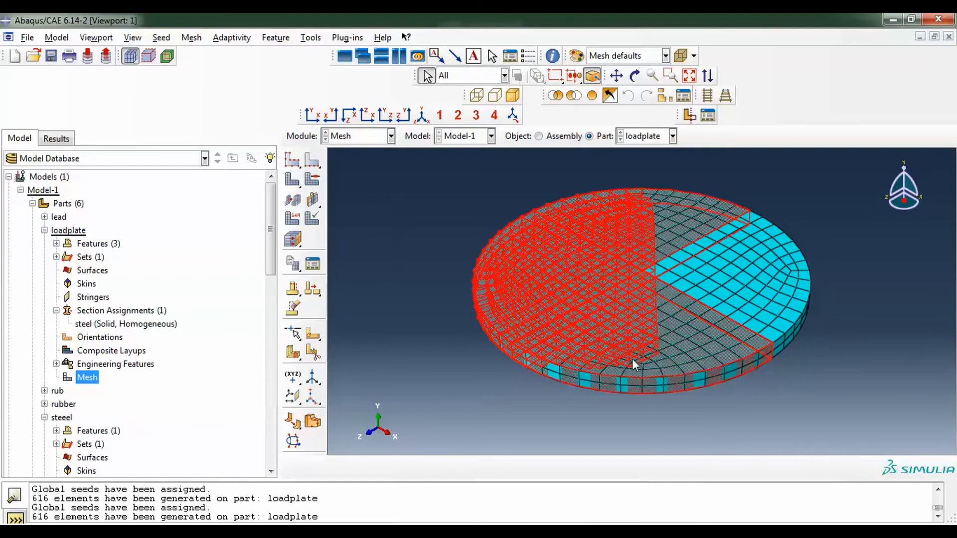
{"action": "left_click_drag", "start_coordinate": [822, 405], "coordinate": [418, 200]}
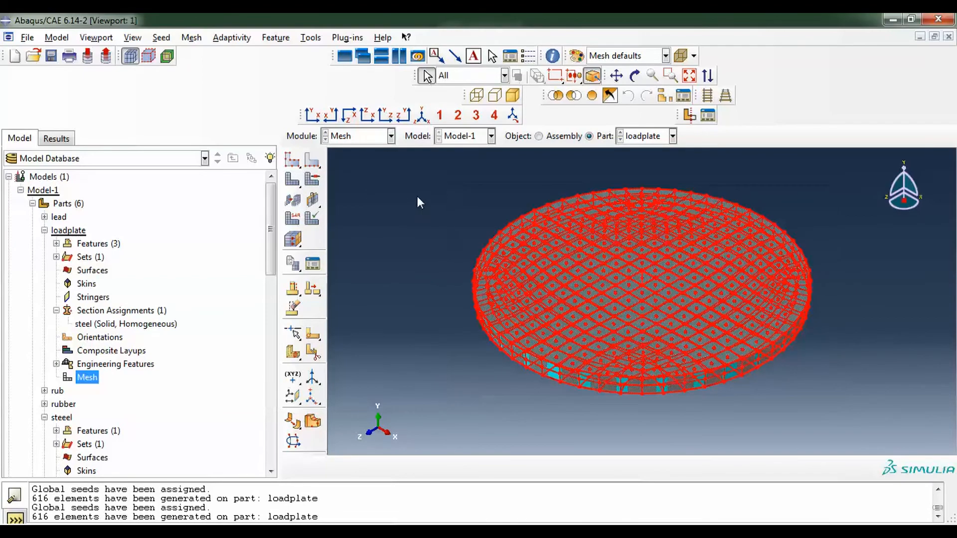
{"action": "left_click", "coordinate": [313, 182]}
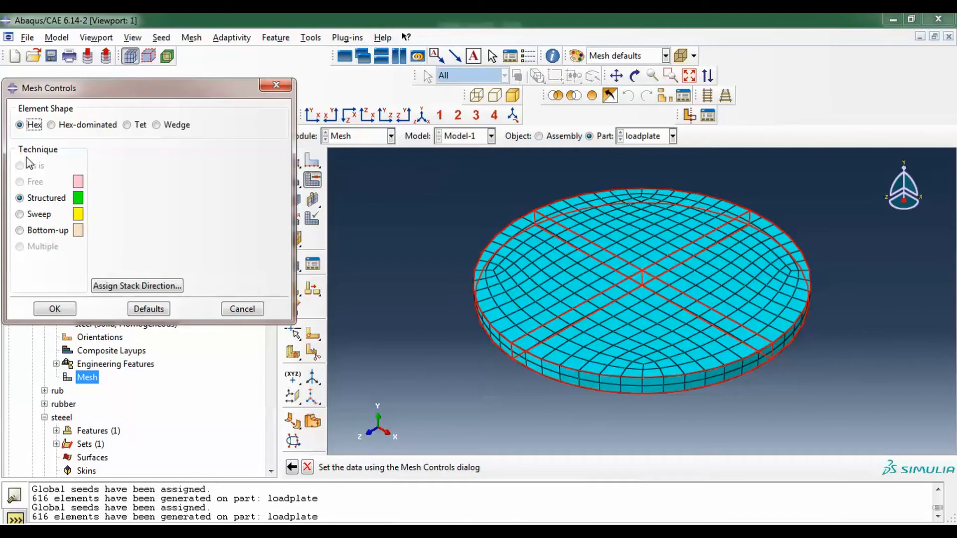
{"action": "left_click", "coordinate": [172, 126]}
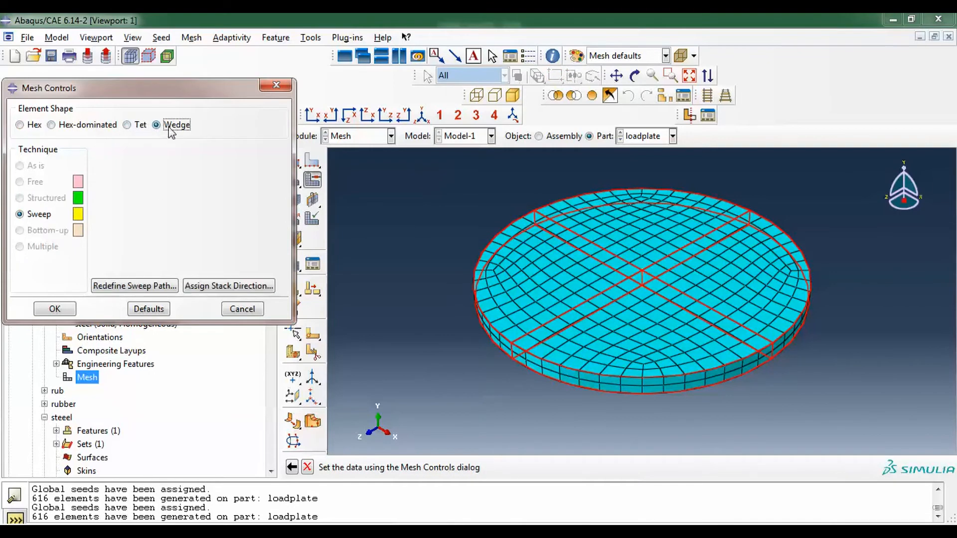
{"action": "left_click", "coordinate": [60, 312]}
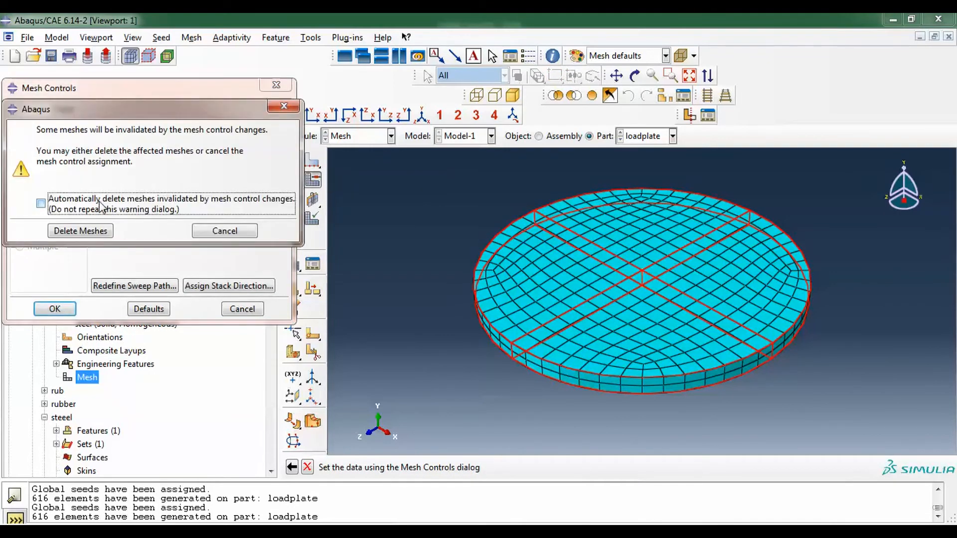
{"action": "left_click", "coordinate": [86, 233]}
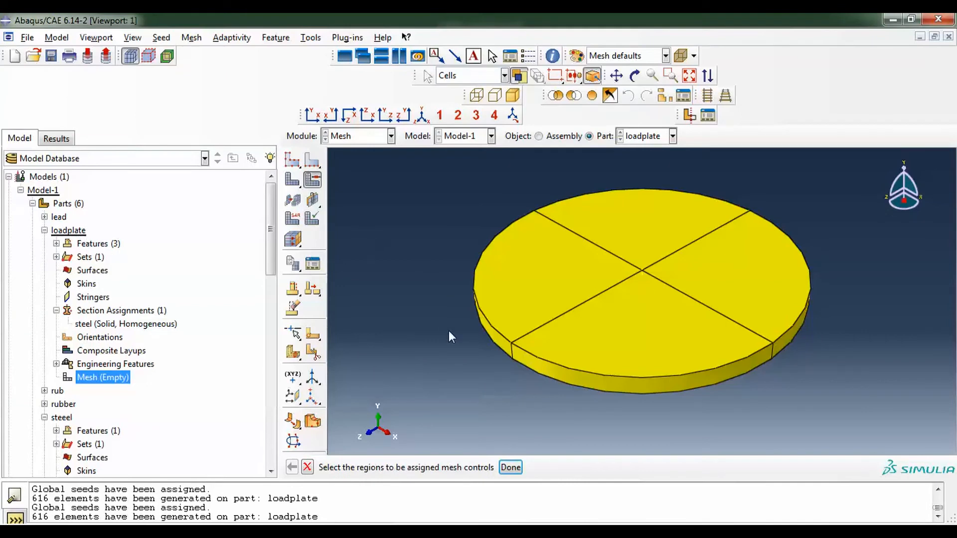
{"action": "left_click", "coordinate": [509, 467]}
Confirm loadplate's global seed size of 25 and regenerate its mesh with wedge elements.
{"action": "left_click", "coordinate": [292, 160]}
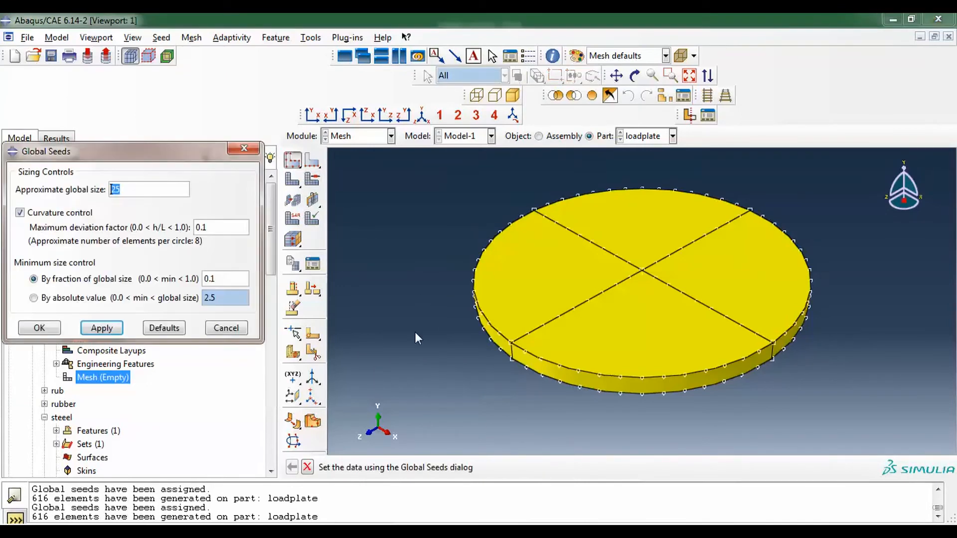
{"action": "left_click", "coordinate": [38, 328]}
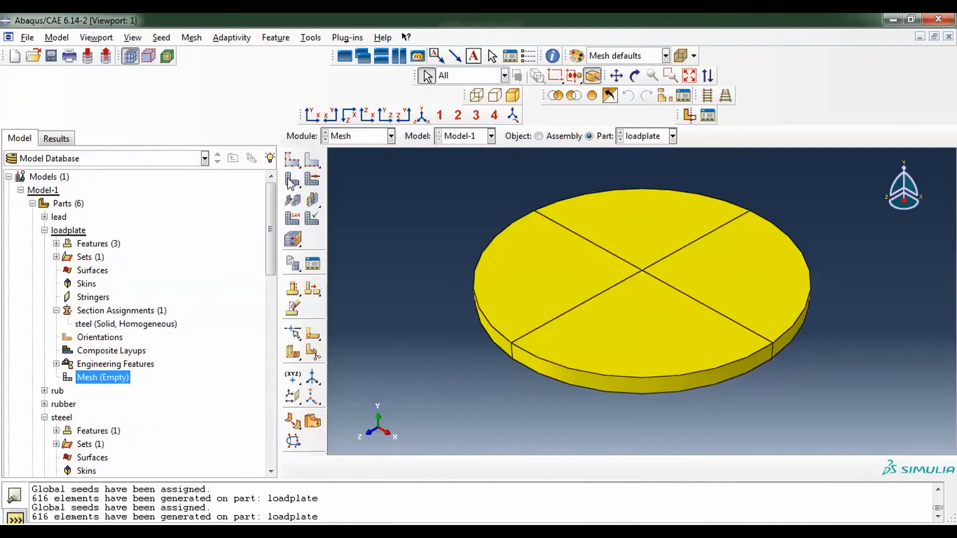
{"action": "left_click", "coordinate": [292, 185]}
{"action": "left_click", "coordinate": [409, 469]}
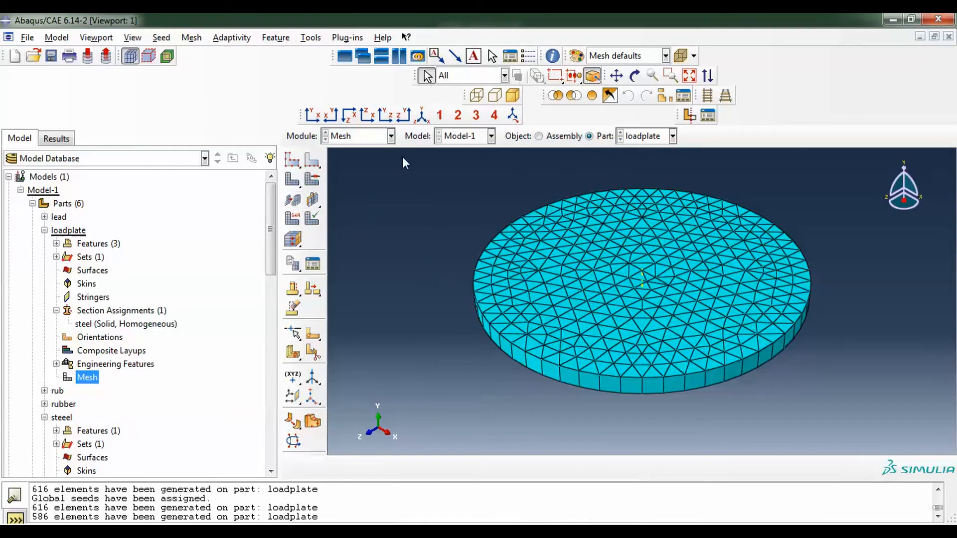
Seed the part rub with an approximate global size of 25.
{"action": "left_click", "coordinate": [645, 136]}
{"action": "left_click", "coordinate": [635, 151]}
{"action": "left_click", "coordinate": [648, 136]}
{"action": "left_click", "coordinate": [648, 177]}
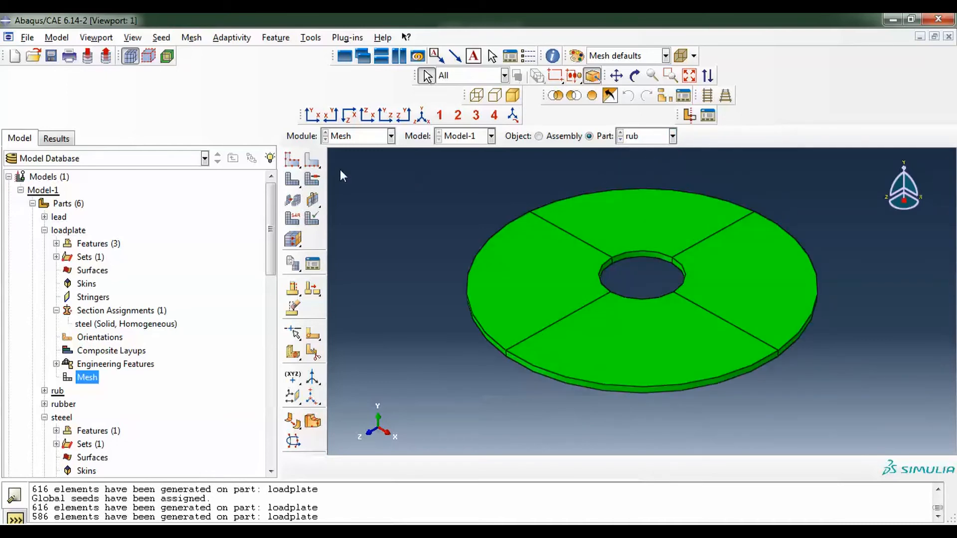
{"action": "left_click", "coordinate": [292, 159]}
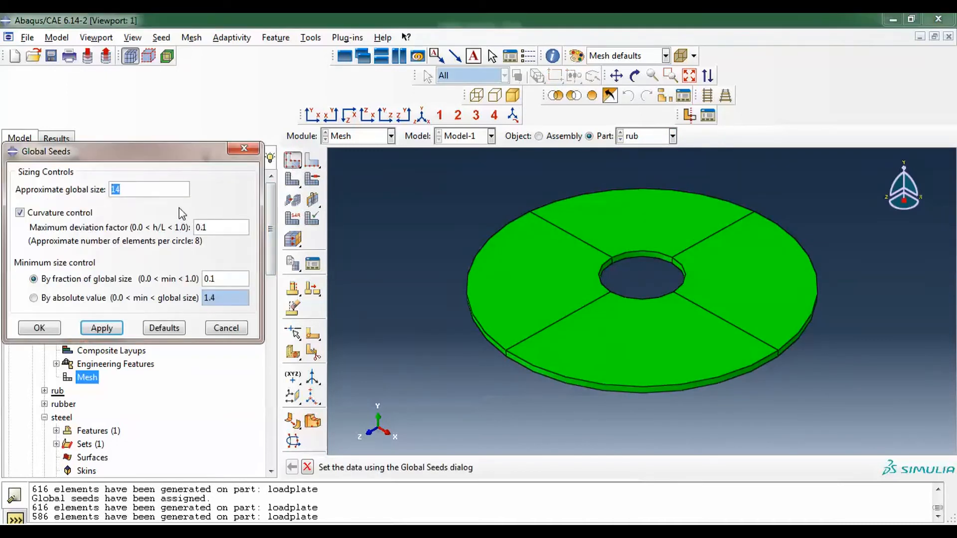
{"action": "type", "text": "25"}
{"action": "left_click", "coordinate": [82, 328]}
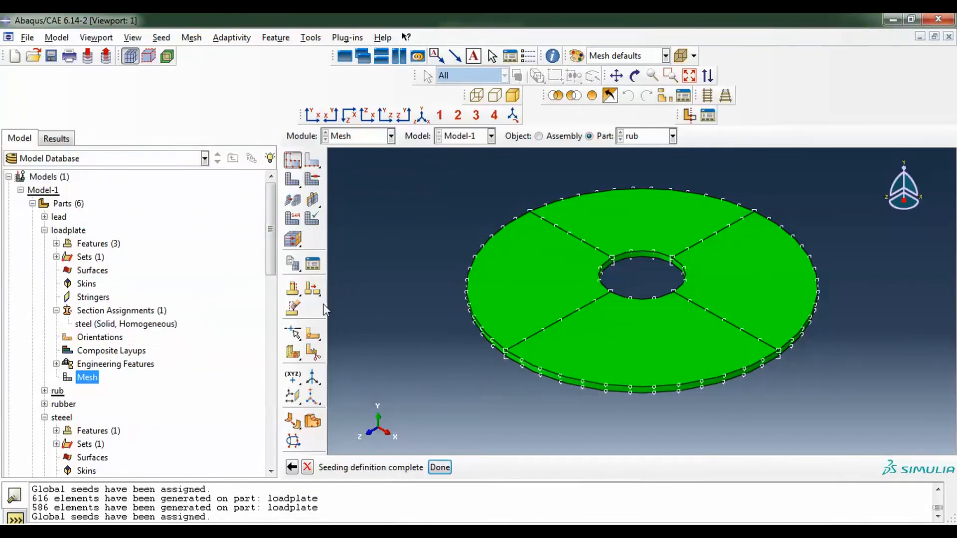
Mesh the part rub and assign linear 3D Stress hex elements with hybrid formulation and reduced integration (C3D8RH) to it.
{"action": "left_click", "coordinate": [293, 179]}
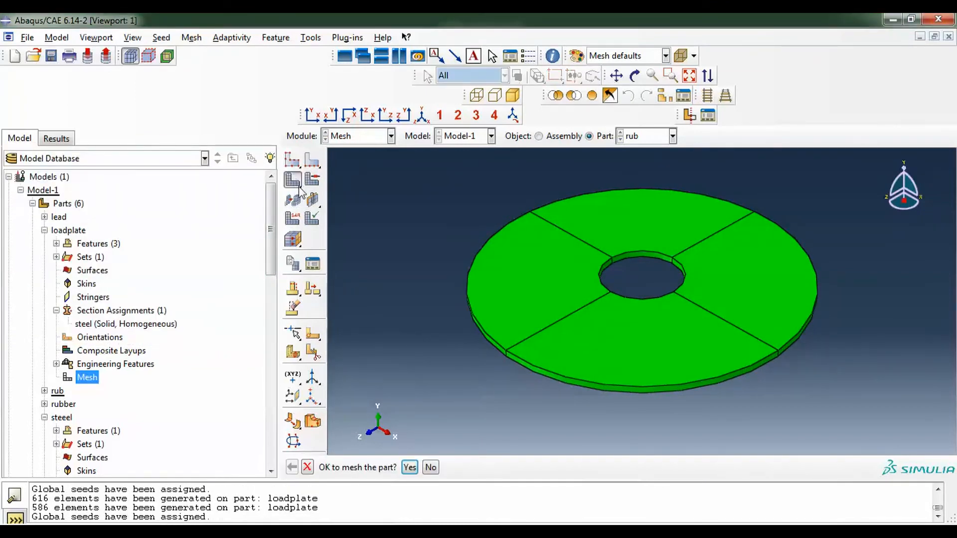
{"action": "middle_click", "coordinate": [330, 247]}
{"action": "left_click", "coordinate": [292, 219]}
{"action": "left_click_drag", "start_coordinate": [474, 406], "coordinate": [785, 202]}
{"action": "left_click", "coordinate": [509, 467]}
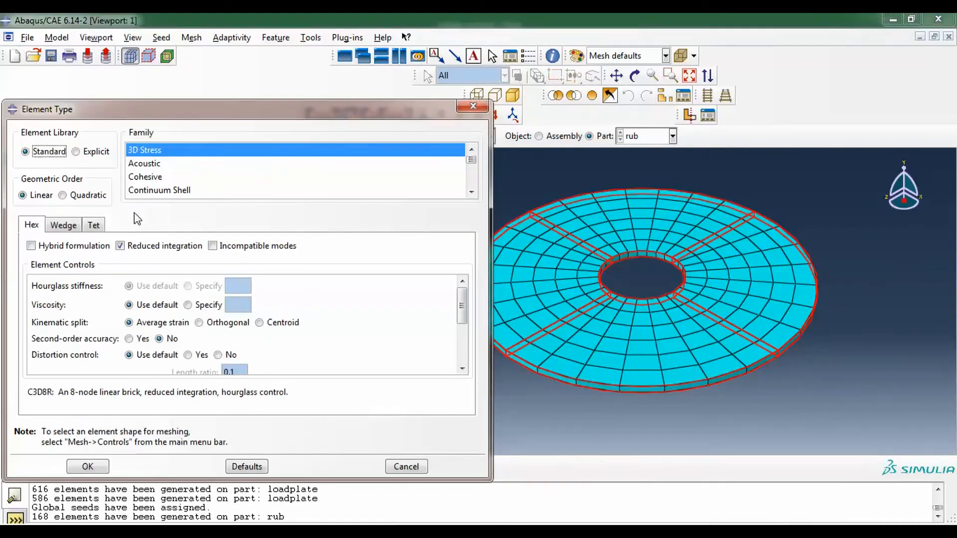
{"action": "left_click", "coordinate": [81, 246]}
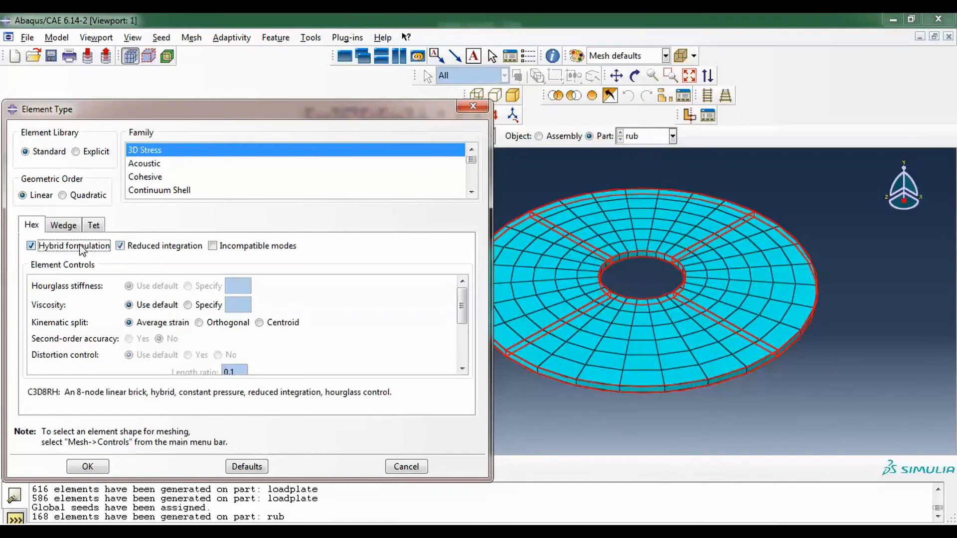
{"action": "left_click", "coordinate": [80, 247]}
{"action": "left_click", "coordinate": [88, 467]}
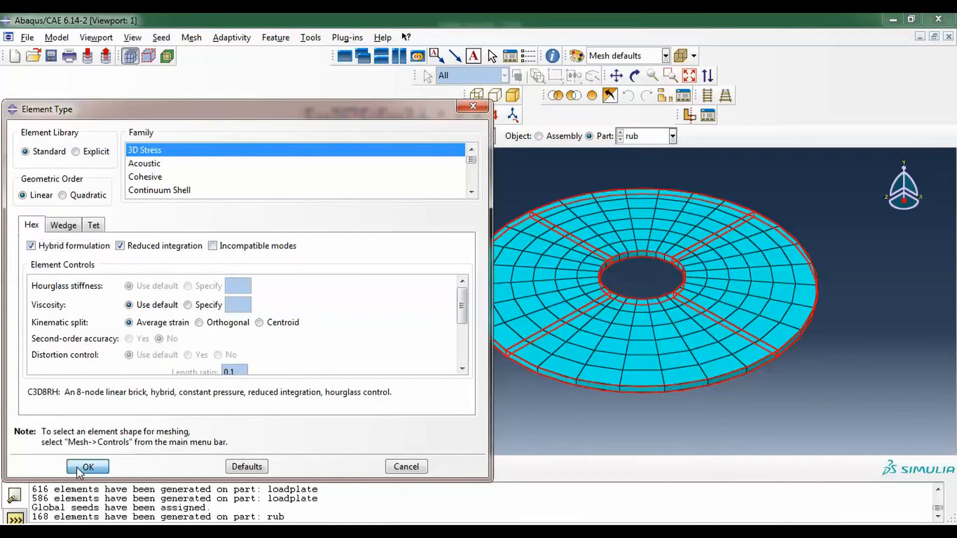
Display the remaining parts one after another, including steeel and lead, to check their meshes.
{"action": "left_click", "coordinate": [673, 135]}
{"action": "left_click", "coordinate": [660, 192]}
{"action": "left_click", "coordinate": [658, 138]}
{"action": "left_click", "coordinate": [658, 205]}
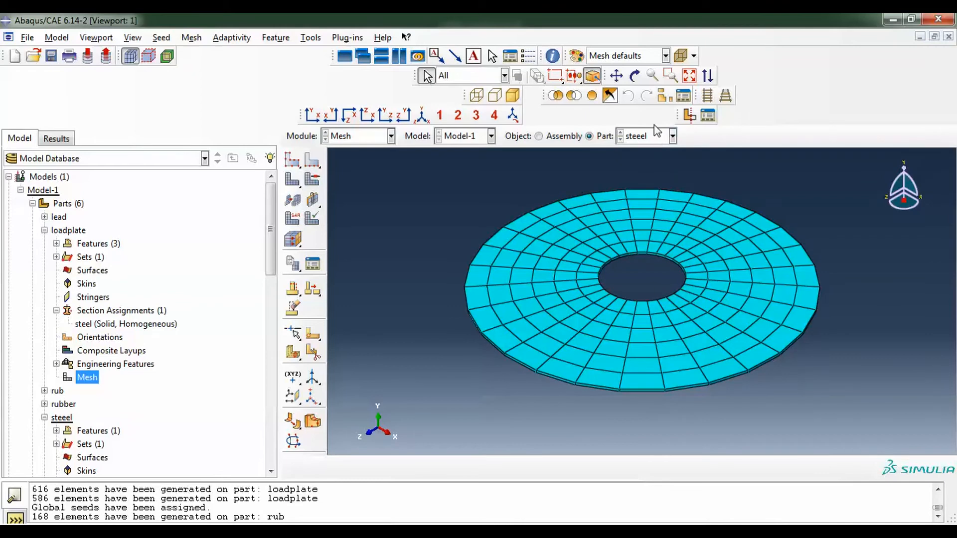
{"action": "left_click", "coordinate": [658, 136]}
{"action": "left_click", "coordinate": [647, 219]}
{"action": "left_click", "coordinate": [649, 138]}
{"action": "left_click", "coordinate": [648, 152]}
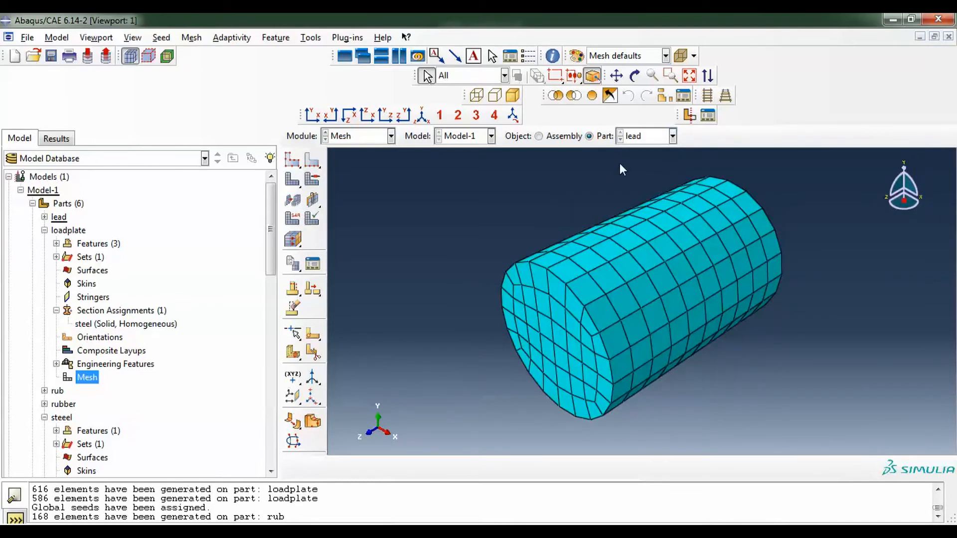
Show the whole assembly and examine its mesh from an oblique angle and close up along the rubber and steel layers.
{"action": "left_click", "coordinate": [538, 136]}
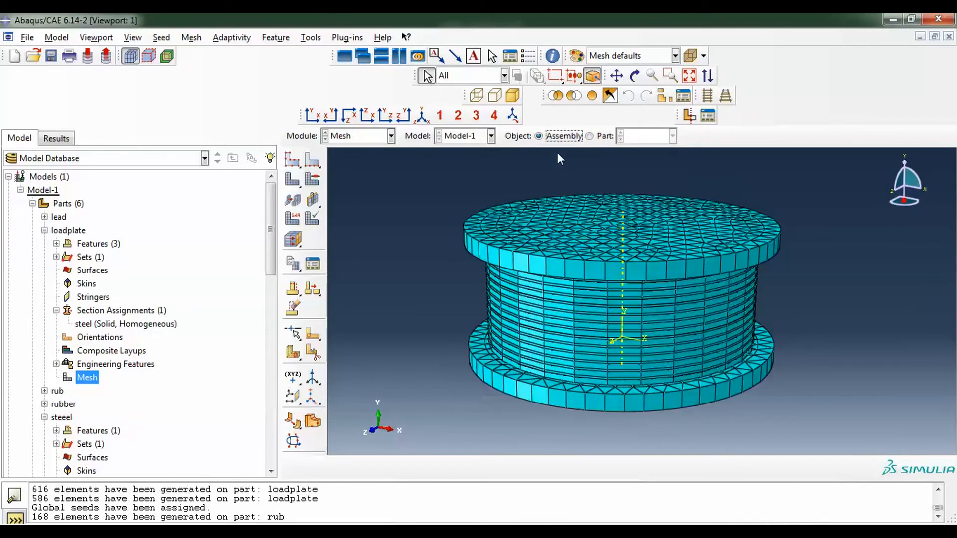
{"action": "key", "text": "F3"}
{"action": "left_click_drag", "start_coordinate": [613, 251], "coordinate": [657, 298]}
{"action": "key", "text": "Escape"}
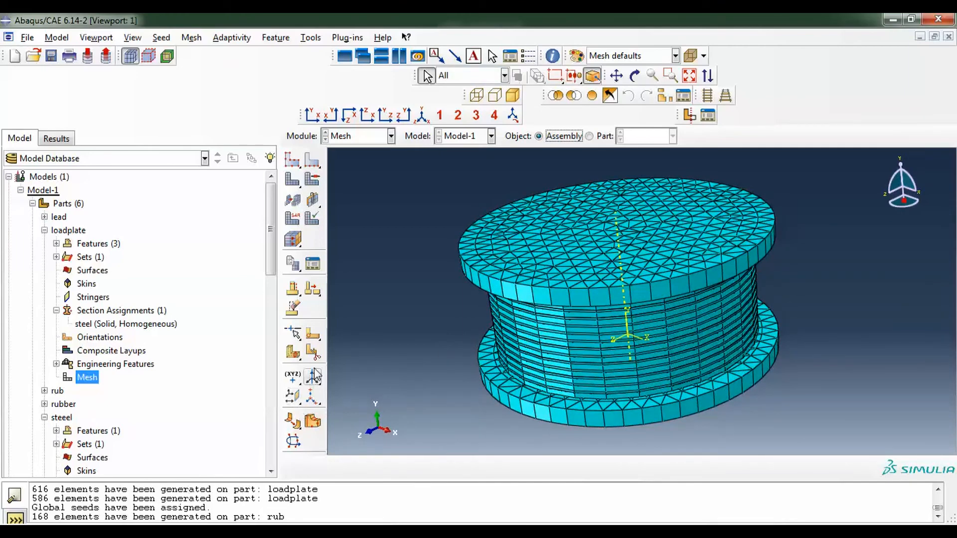
{"action": "scroll", "coordinate": [346, 334], "scroll_direction": "down", "scroll_amount": 2}
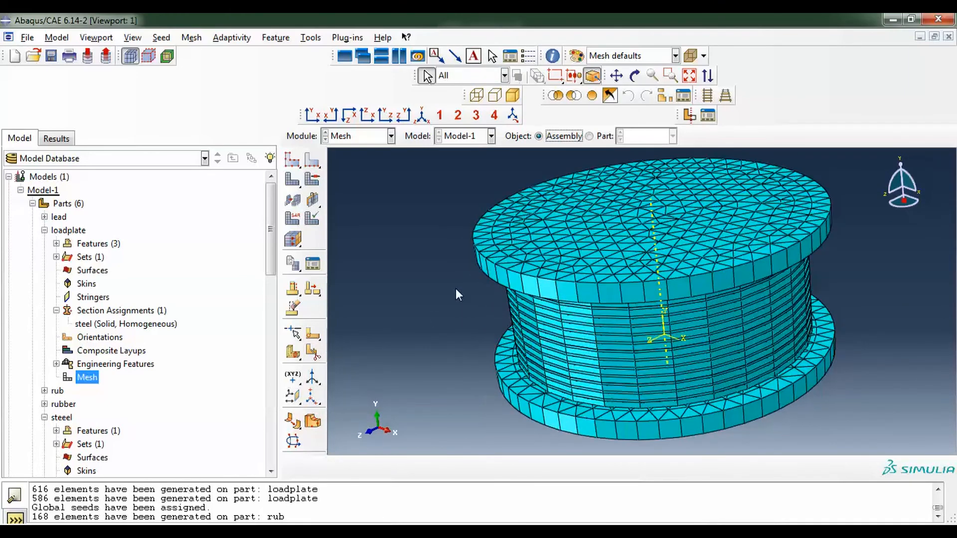
{"action": "scroll", "coordinate": [455, 288], "scroll_direction": "up", "scroll_amount": 3}
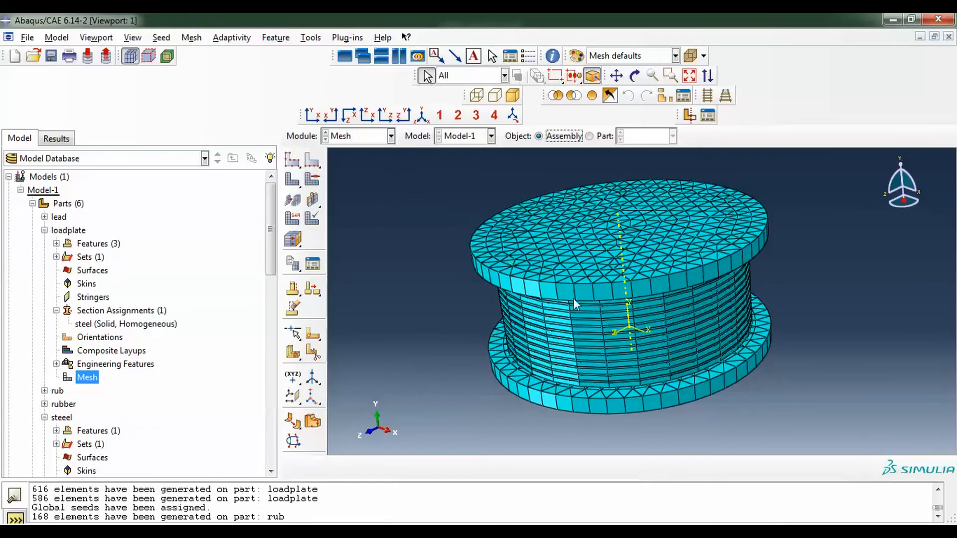
{"action": "scroll", "coordinate": [611, 312], "scroll_direction": "down", "scroll_amount": 5}
{"action": "scroll", "coordinate": [606, 300], "scroll_direction": "up", "scroll_amount": 4}
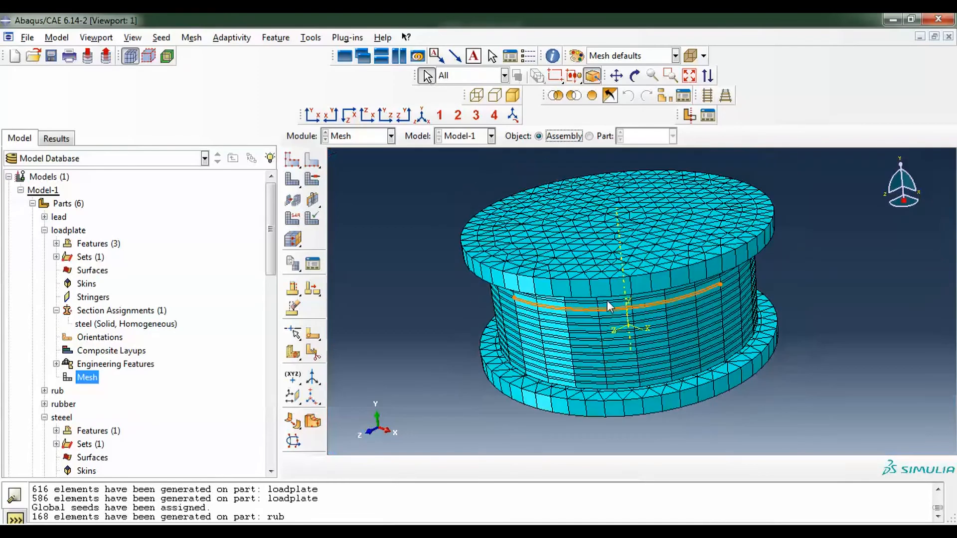
{"action": "scroll", "coordinate": [593, 322], "scroll_direction": "down", "scroll_amount": 4}
{"action": "left_click_drag", "start_coordinate": [756, 215], "coordinate": [661, 265], "text": "ctrl+alt"}
{"action": "scroll", "coordinate": [661, 265], "scroll_direction": "down", "scroll_amount": 4}
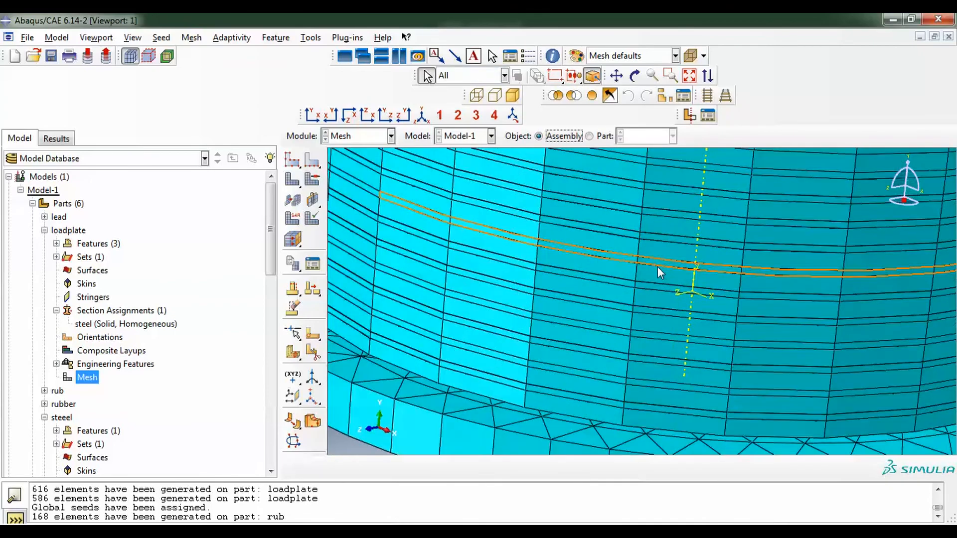
{"action": "scroll", "coordinate": [657, 268], "scroll_direction": "up", "scroll_amount": 6}
{"action": "scroll", "coordinate": [650, 284], "scroll_direction": "down", "scroll_amount": 2}
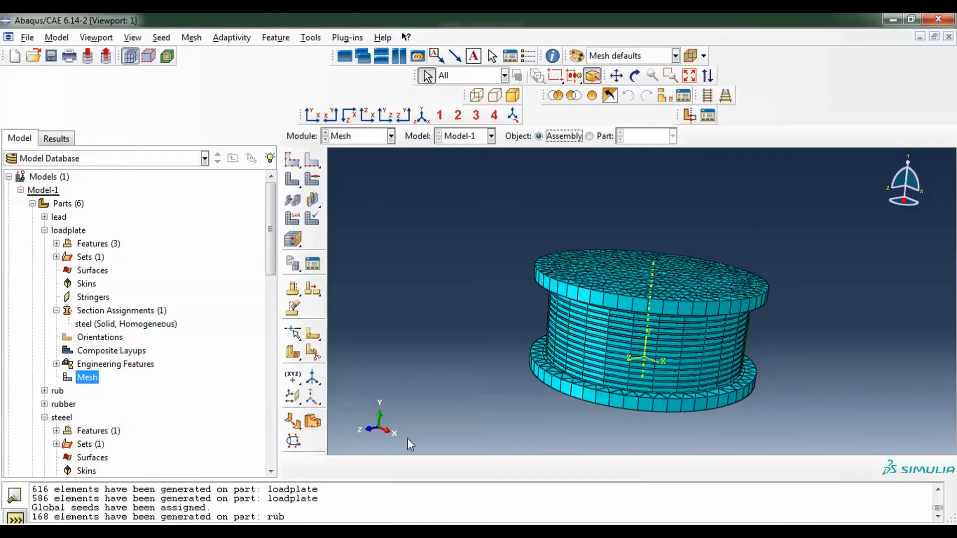
Create an analysis job named 400-100 from Model-1.
{"action": "left_click", "coordinate": [363, 139]}
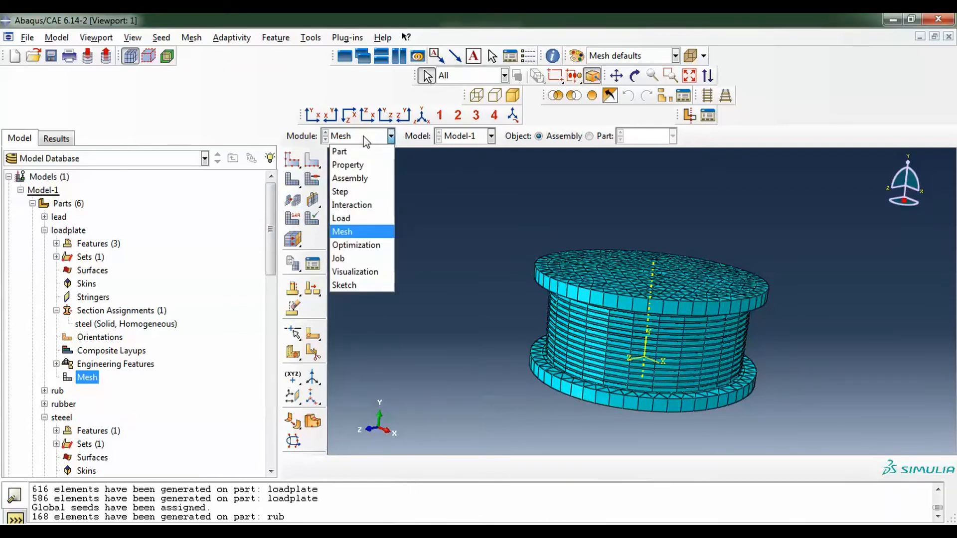
{"action": "left_click", "coordinate": [376, 258]}
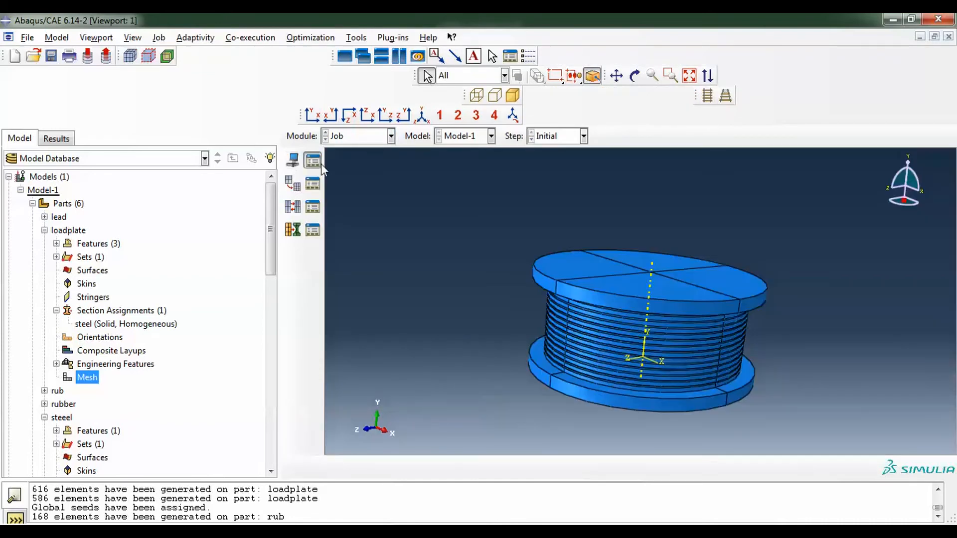
{"action": "left_click", "coordinate": [321, 163]}
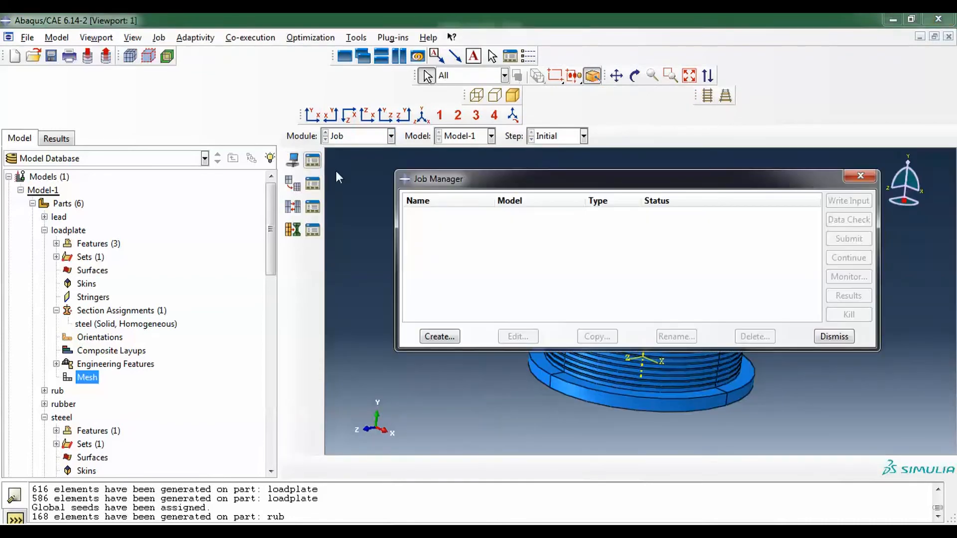
{"action": "left_click", "coordinate": [451, 341]}
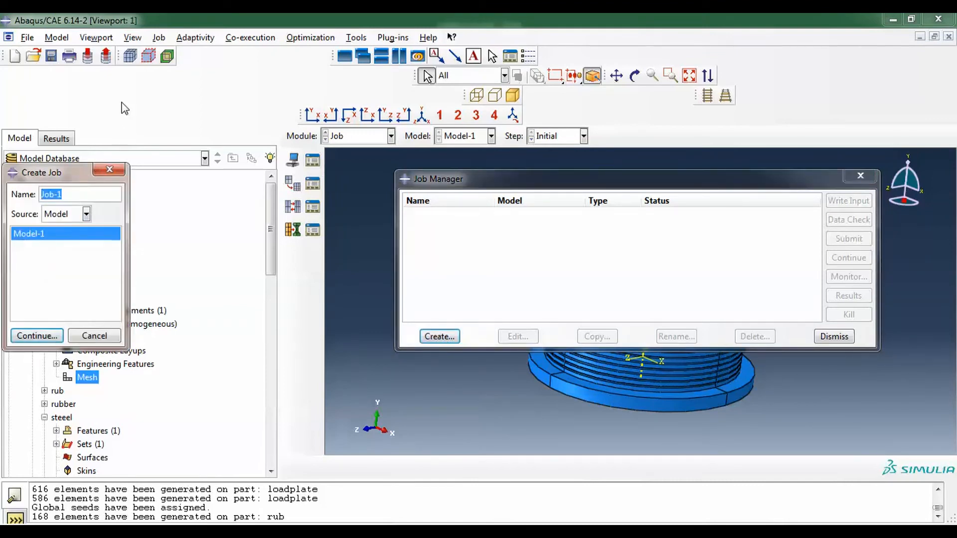
{"action": "type", "text": "700"}
{"action": "key", "text": "BackSpace"}
{"action": "key", "text": "BackSpace"}
{"action": "key", "text": "BackSpace"}
{"action": "key", "text": "BackSpace"}
{"action": "key", "text": "BackSpace"}
{"action": "key", "text": "BackSpace"}
{"action": "type", "text": "400-100"}
{"action": "left_click", "coordinate": [34, 341]}
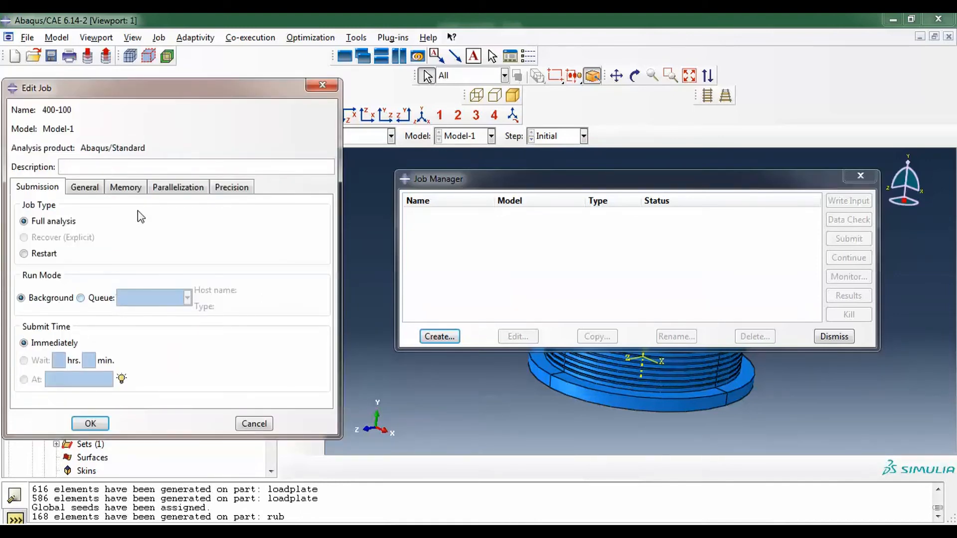
Set job 400-100 to use 4 processors and accept its settings as a full analysis.
{"action": "left_click", "coordinate": [125, 187]}
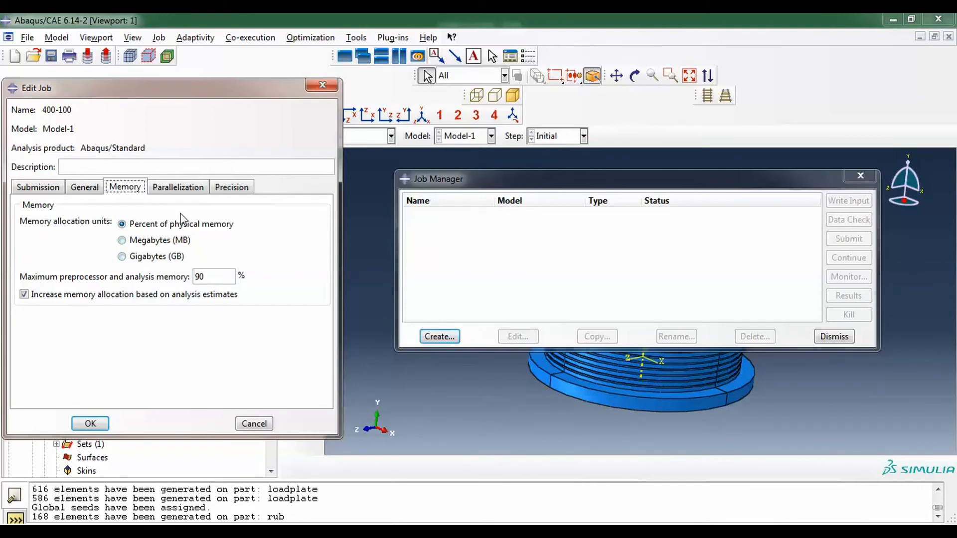
{"action": "left_click", "coordinate": [178, 187]}
{"action": "left_click", "coordinate": [83, 206]}
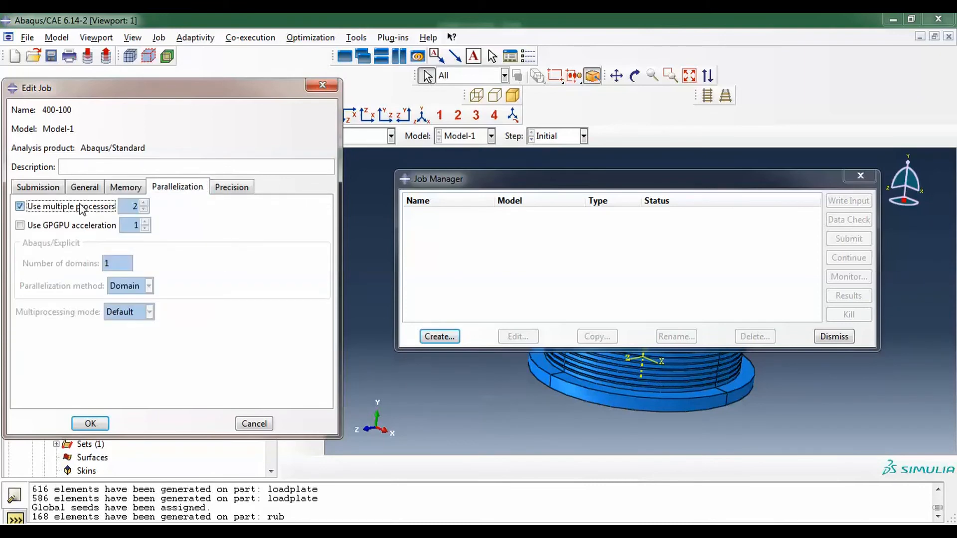
{"action": "left_click", "coordinate": [144, 203]}
{"action": "left_click", "coordinate": [143, 203]}
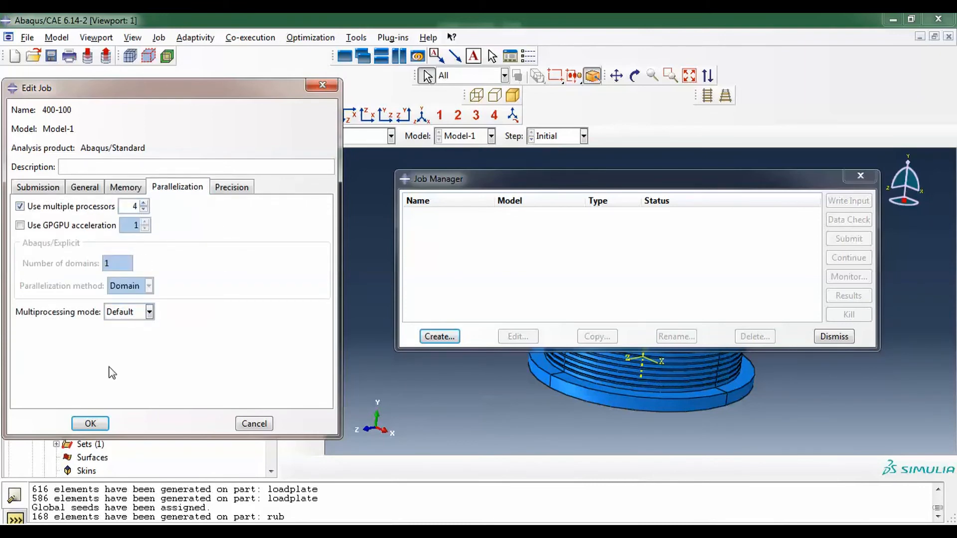
{"action": "left_click", "coordinate": [90, 423]}
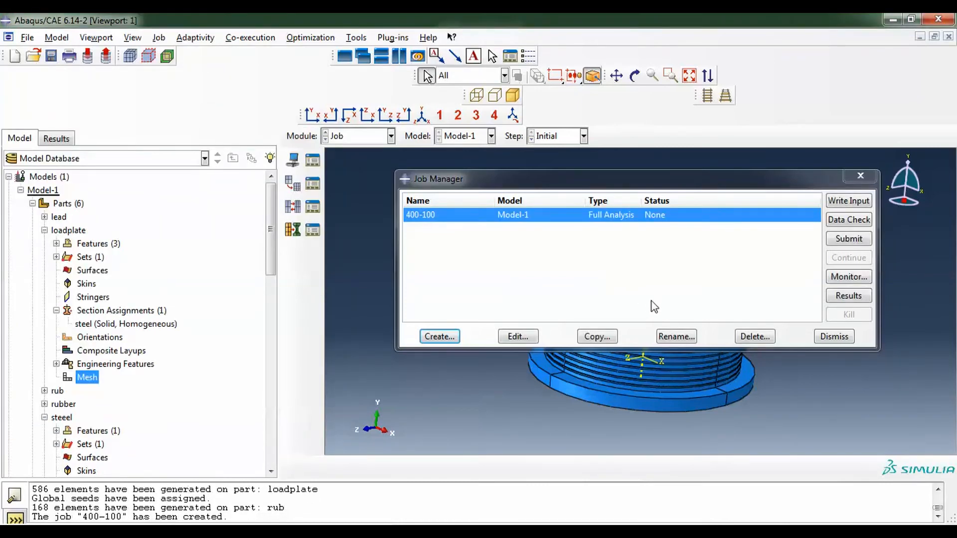
Run a data check on job 400-100 and submit it for analysis.
{"action": "left_click", "coordinate": [855, 222]}
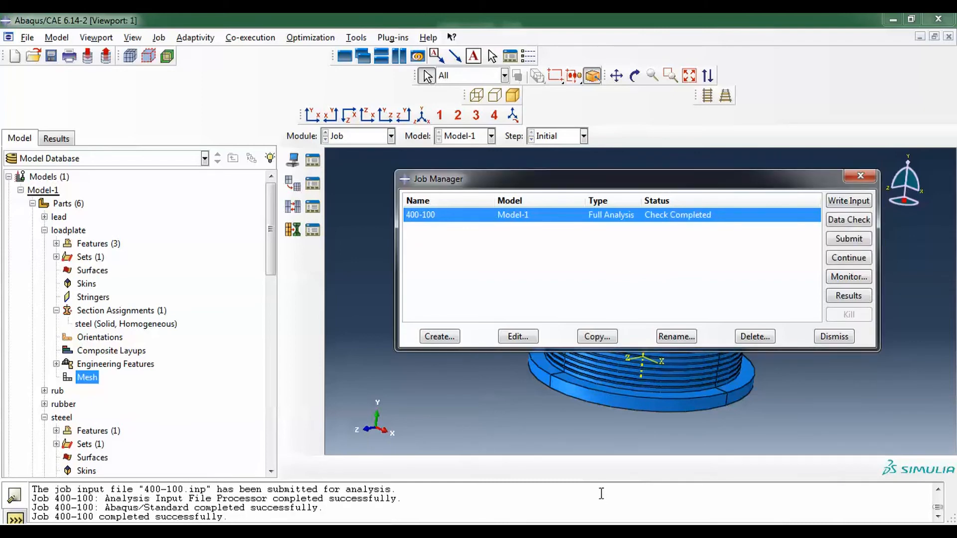
{"action": "left_click", "coordinate": [849, 240]}
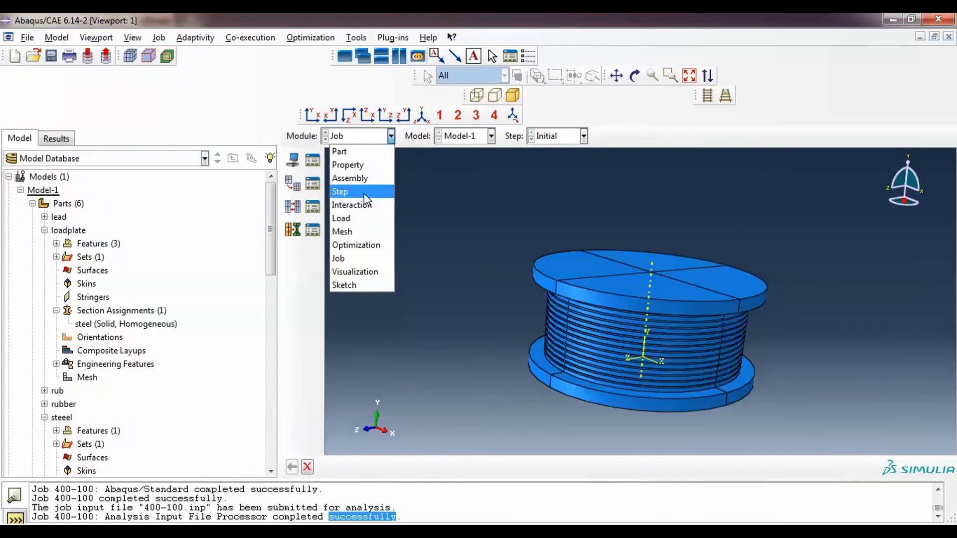
Review the settings of history output request H-Output-1 in Step-1 without editing them.
{"action": "left_click", "coordinate": [364, 194]}
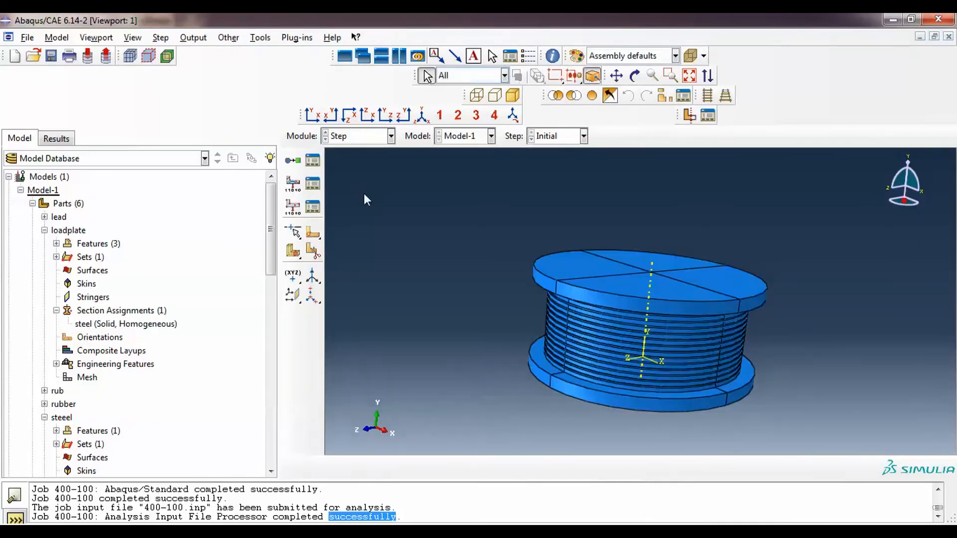
{"action": "left_click", "coordinate": [314, 208]}
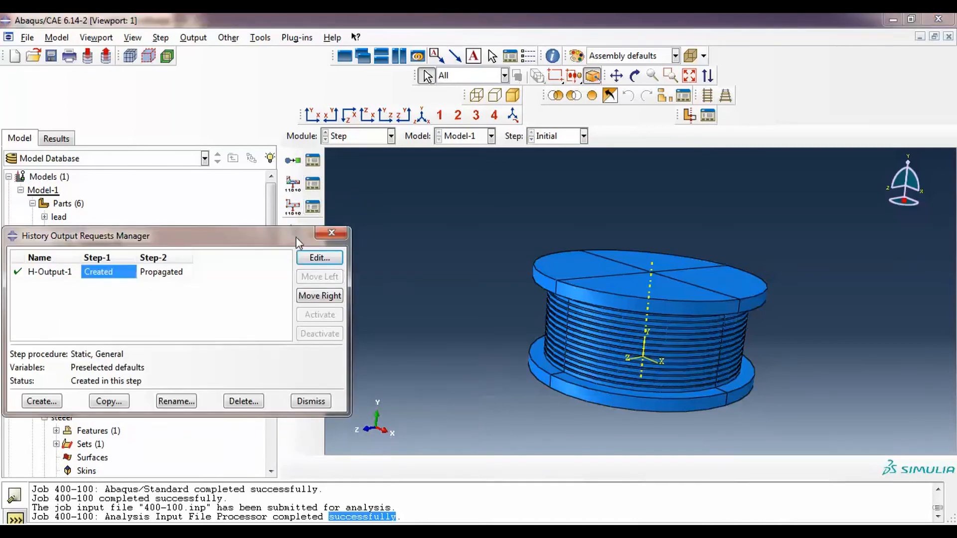
{"action": "left_click", "coordinate": [319, 258]}
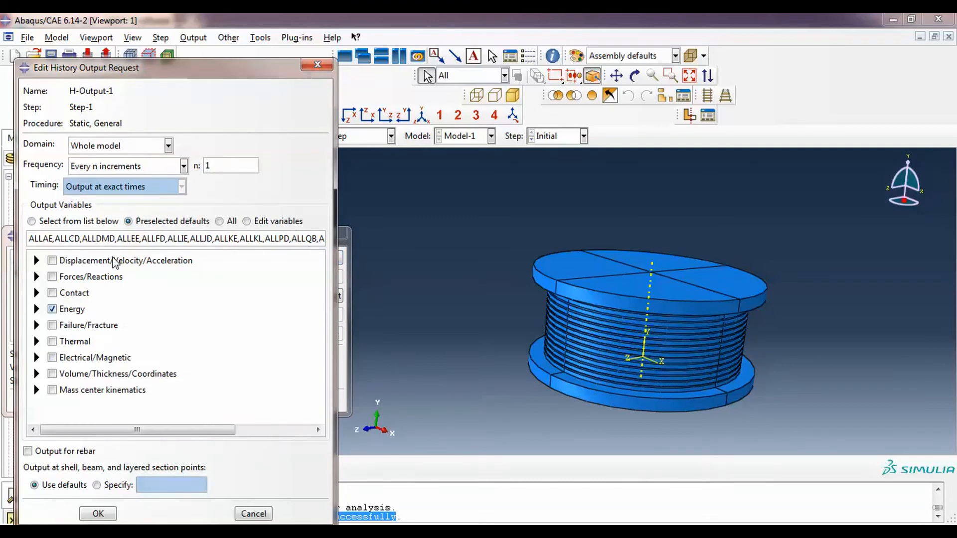
{"action": "left_click", "coordinate": [328, 70]}
{"action": "left_click", "coordinate": [333, 235]}
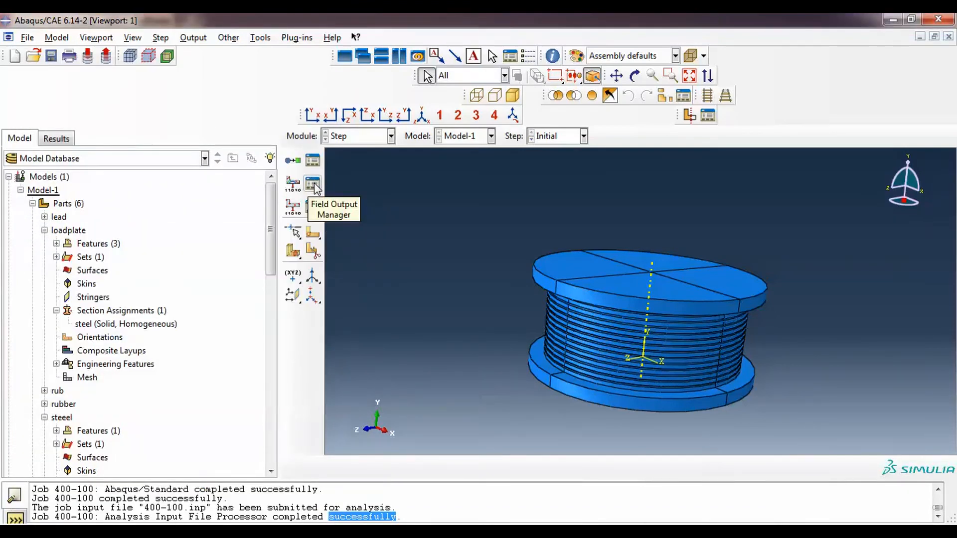
Try setting the output frequency of field output request F-Output-1 in Step-1 to From time points, using TimePoints-1.
{"action": "left_click", "coordinate": [313, 183]}
{"action": "left_click", "coordinate": [318, 216]}
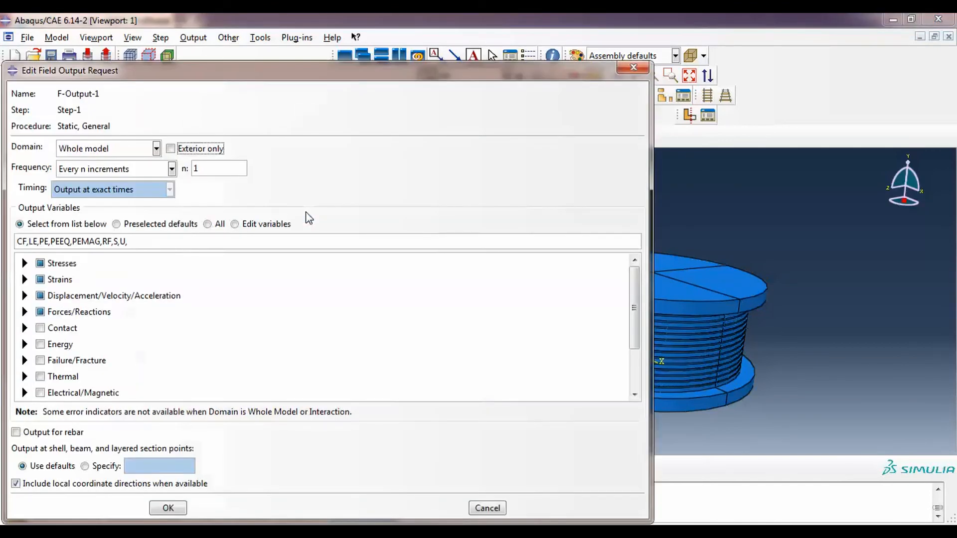
{"action": "left_click", "coordinate": [146, 173]}
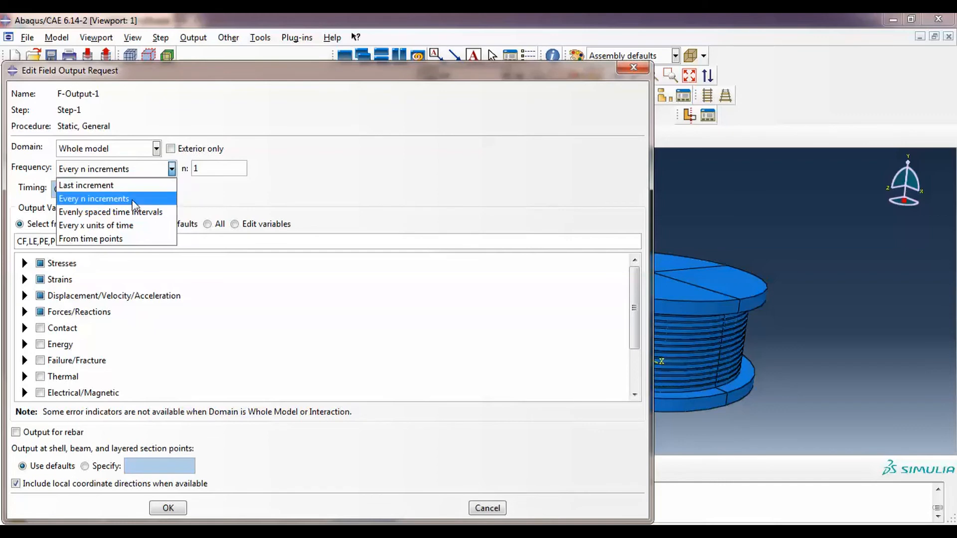
{"action": "left_click", "coordinate": [129, 239]}
{"action": "left_click", "coordinate": [377, 171]}
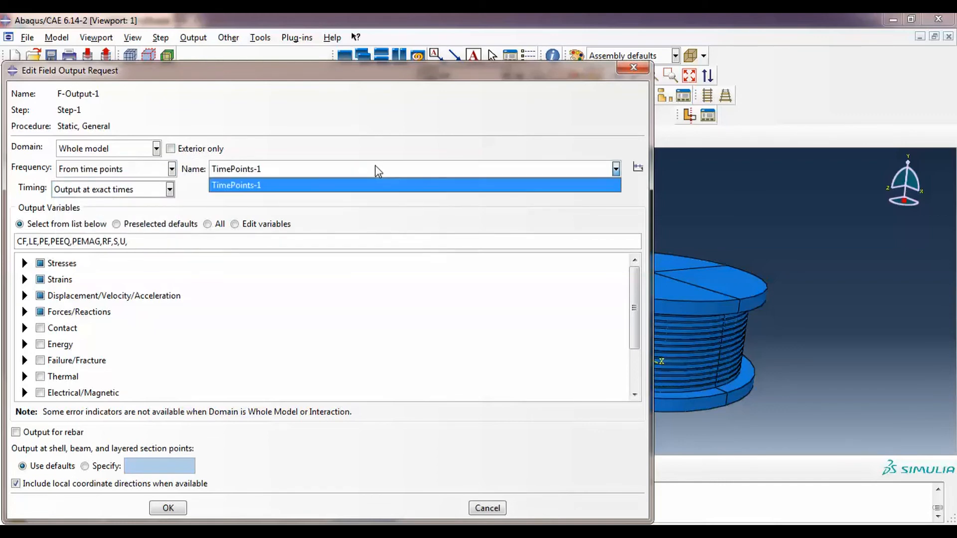
{"action": "left_click", "coordinate": [375, 166]}
{"action": "left_click", "coordinate": [375, 166]}
{"action": "left_click", "coordinate": [378, 171]}
Examine the time-point, timing and frequency options of field output request F-Output-1 and discard the unsaved changes.
{"action": "left_click", "coordinate": [638, 167]}
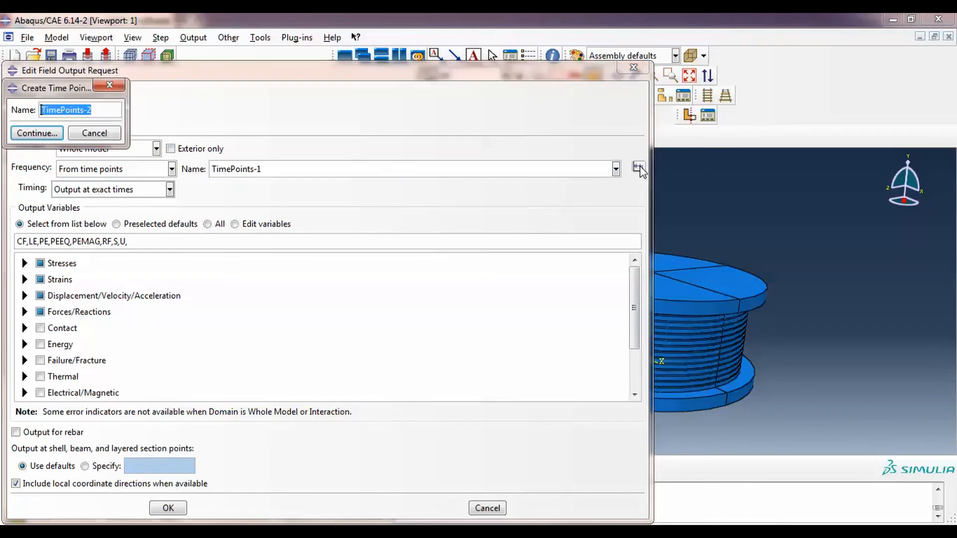
{"action": "left_click", "coordinate": [114, 133]}
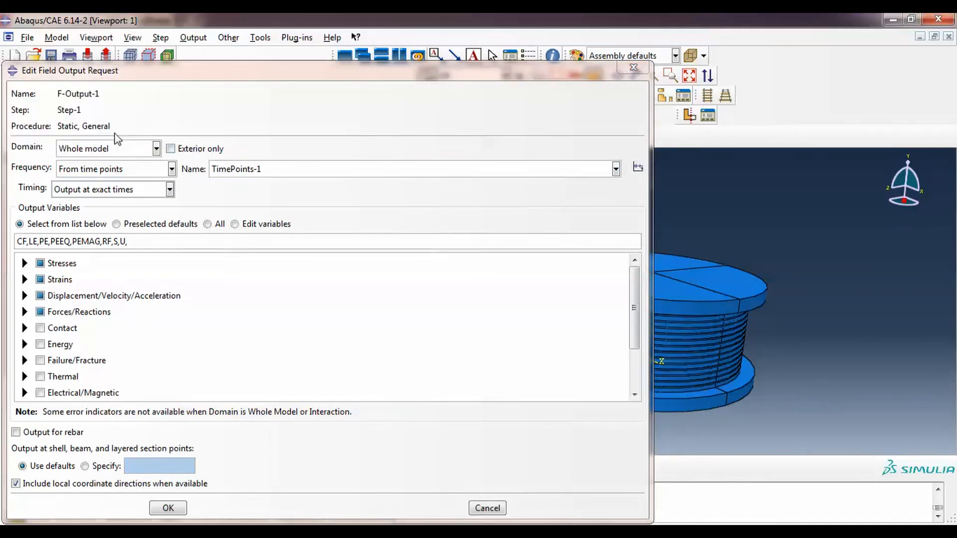
{"action": "left_click", "coordinate": [313, 171]}
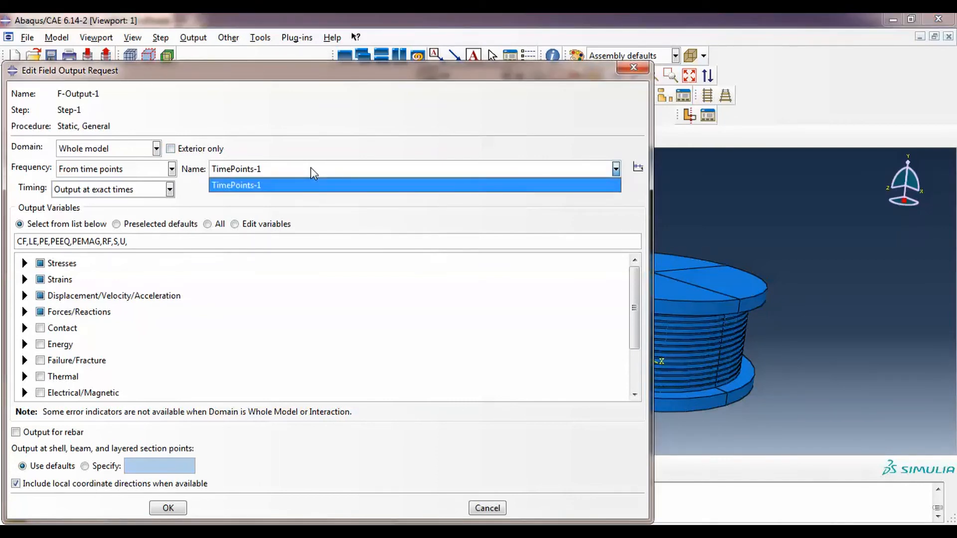
{"action": "left_click", "coordinate": [313, 171]}
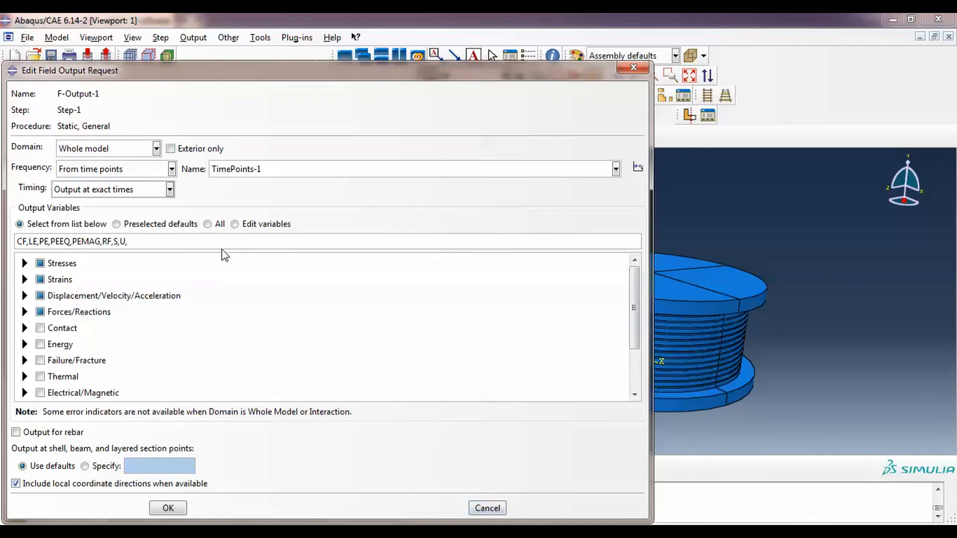
{"action": "left_click", "coordinate": [144, 190]}
{"action": "left_click", "coordinate": [149, 173]}
{"action": "left_click", "coordinate": [150, 173]}
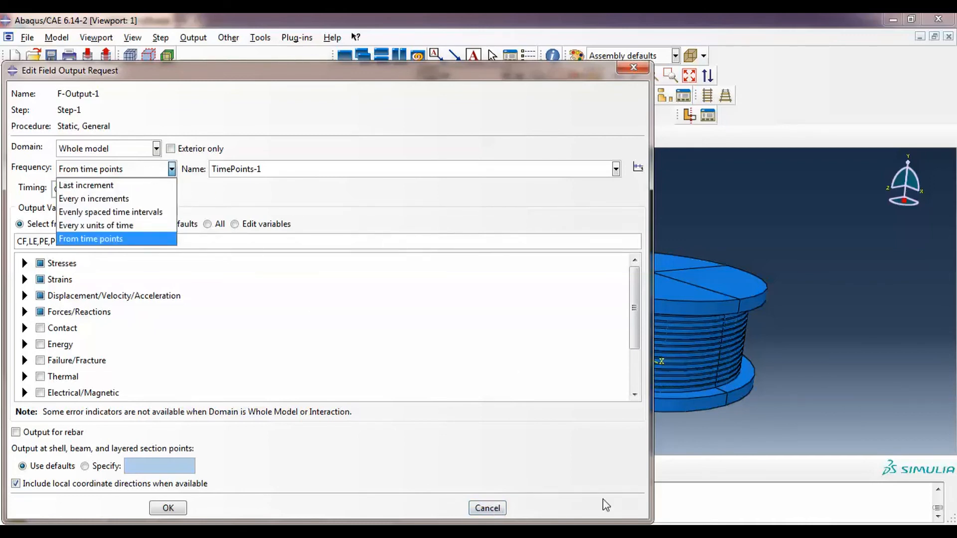
{"action": "left_click", "coordinate": [487, 511]}
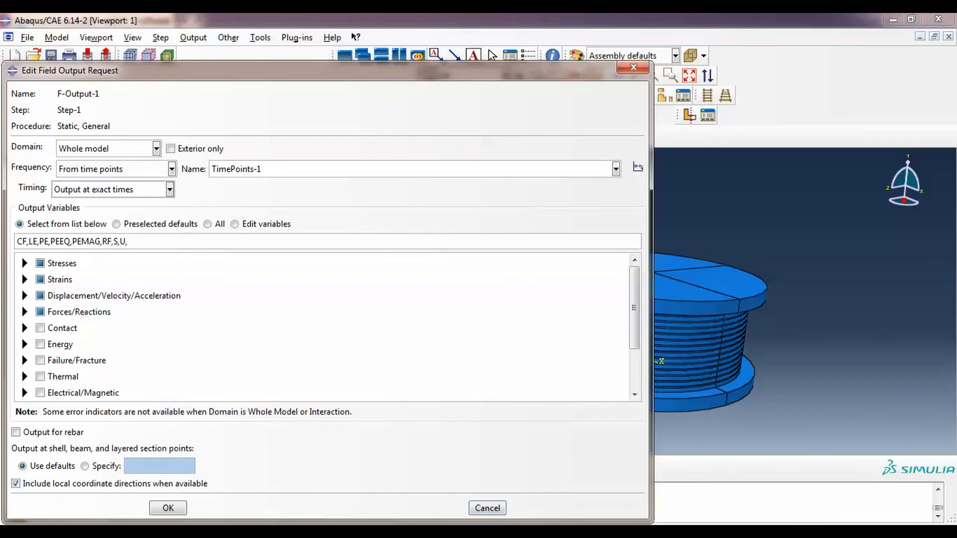
{"action": "left_click", "coordinate": [489, 509]}
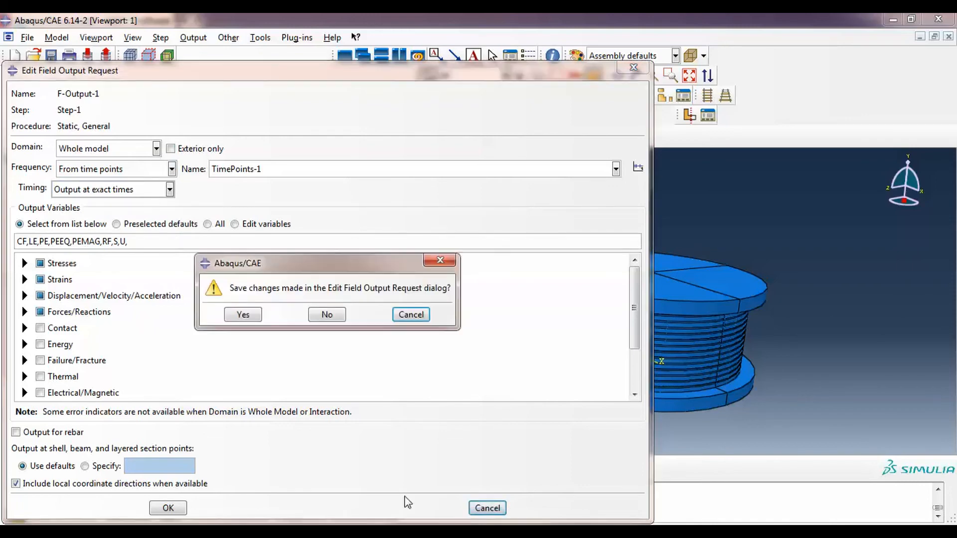
{"action": "left_click", "coordinate": [326, 315]}
{"action": "left_click", "coordinate": [309, 357]}
Set the U1 displacement of boundary condition BC-1 in Step-2 to 260, keeping amplitude Amp-1.
{"action": "left_click", "coordinate": [359, 137]}
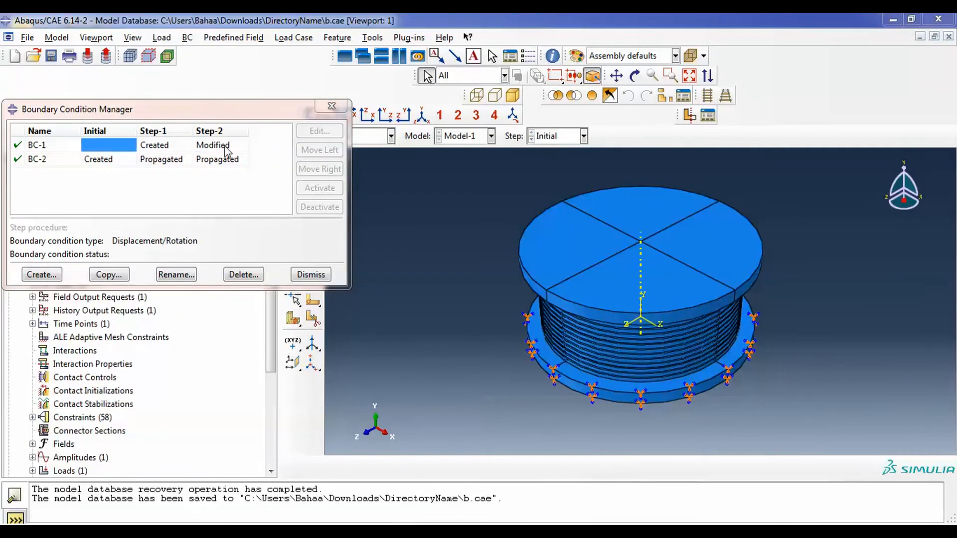
{"action": "left_click", "coordinate": [225, 146]}
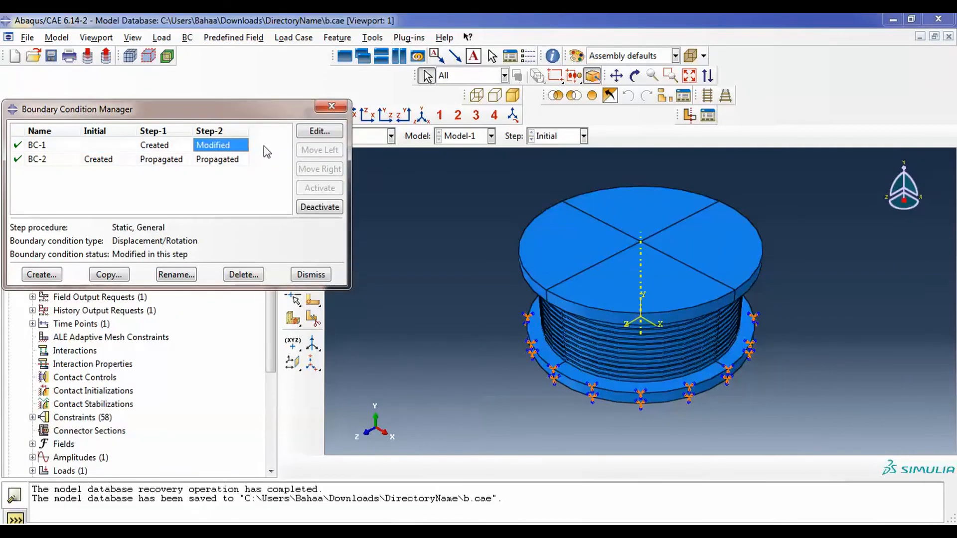
{"action": "left_click", "coordinate": [319, 131]}
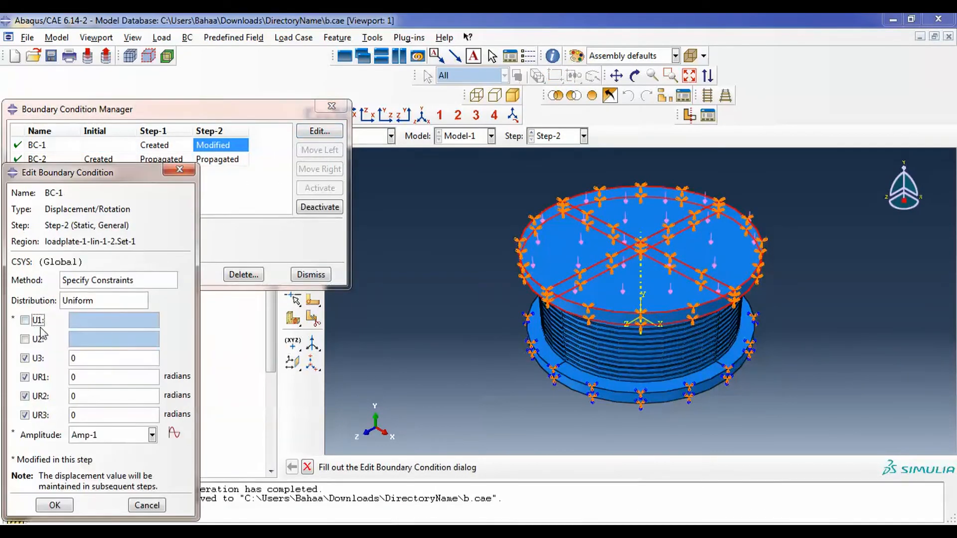
{"action": "left_click", "coordinate": [38, 321]}
{"action": "type", "text": "260"}
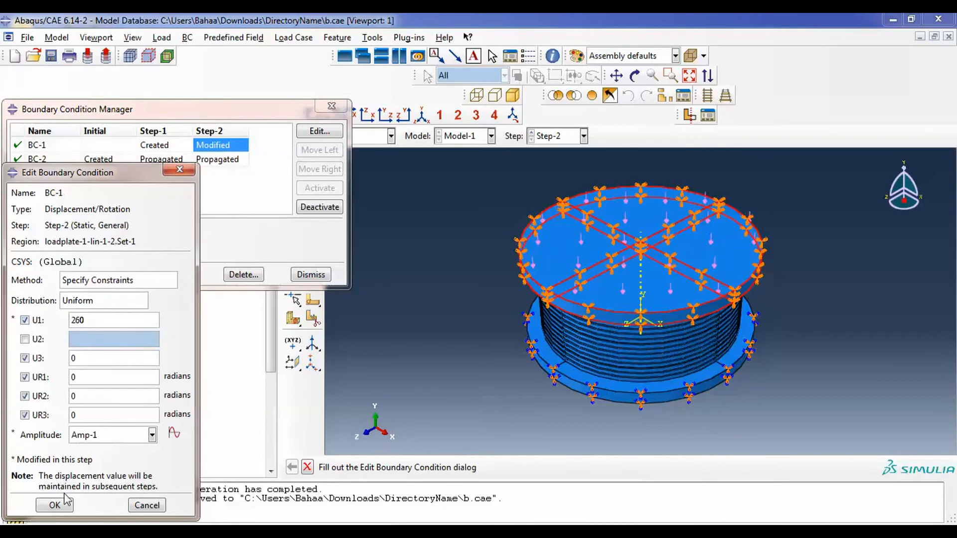
{"action": "left_click", "coordinate": [55, 505]}
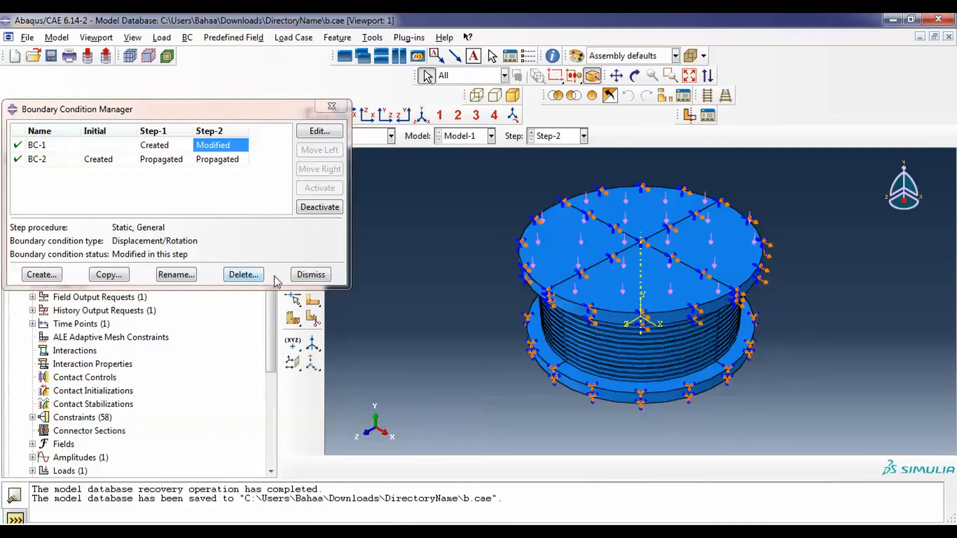
{"action": "left_click", "coordinate": [310, 275]}
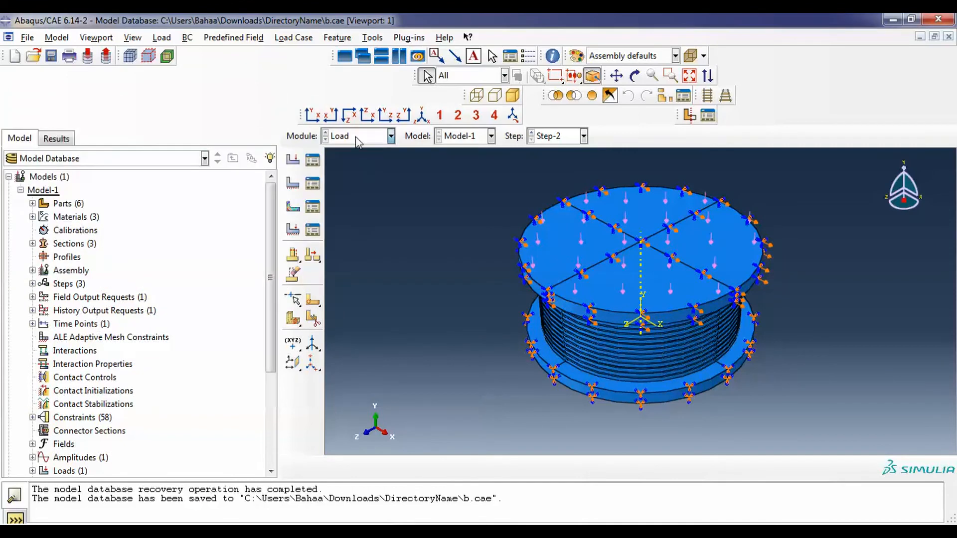
Submit job 400-100 for analysis again, overwriting its existing job files.
{"action": "left_click", "coordinate": [391, 136]}
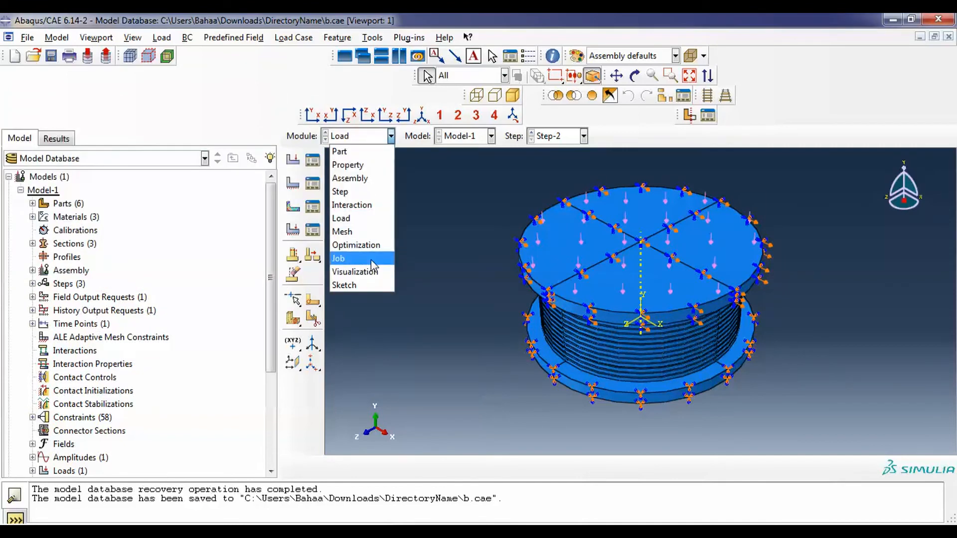
{"action": "left_click", "coordinate": [370, 259]}
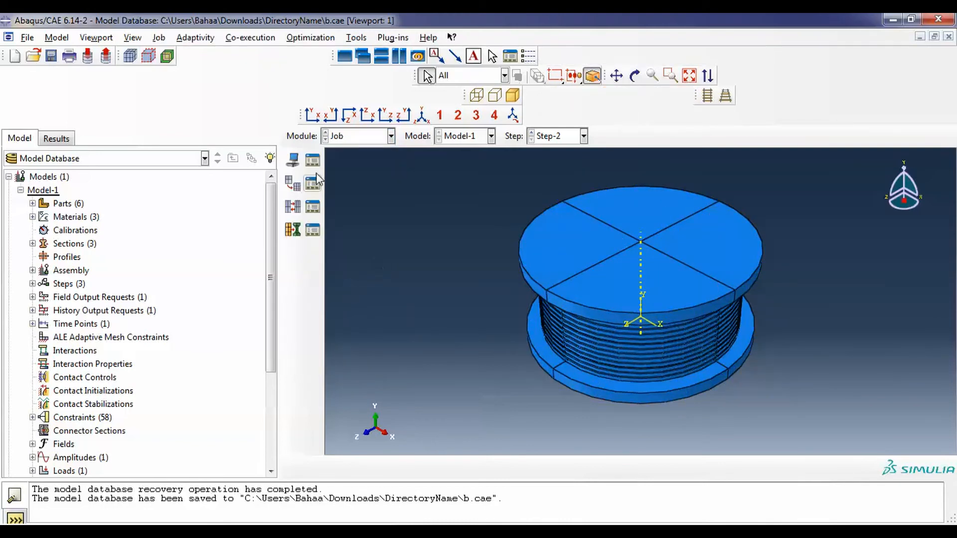
{"action": "left_click", "coordinate": [313, 160]}
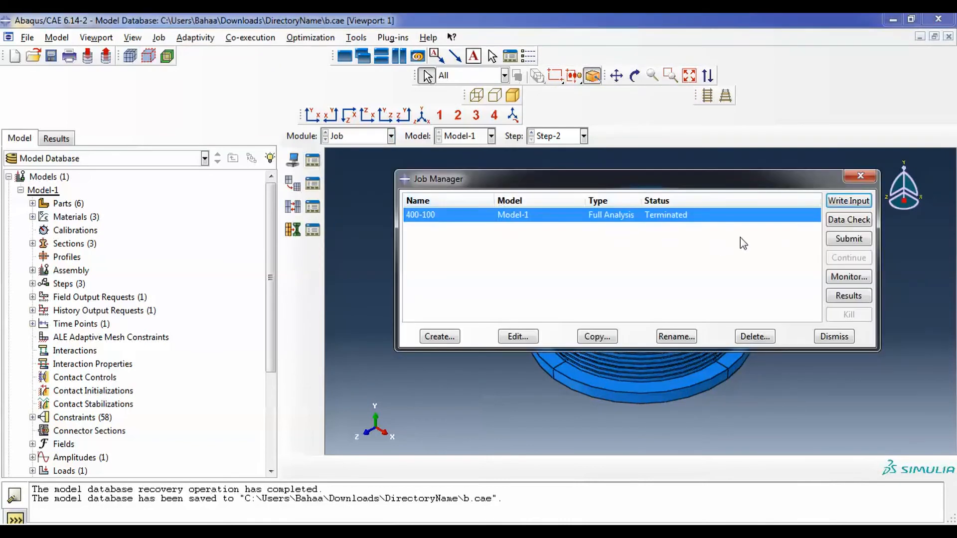
{"action": "left_click", "coordinate": [847, 239]}
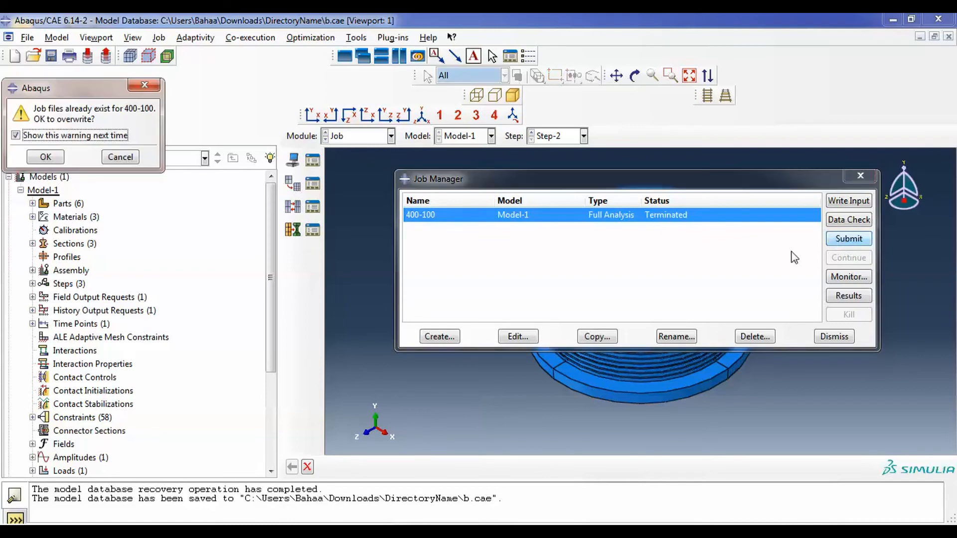
{"action": "left_click", "coordinate": [50, 158]}
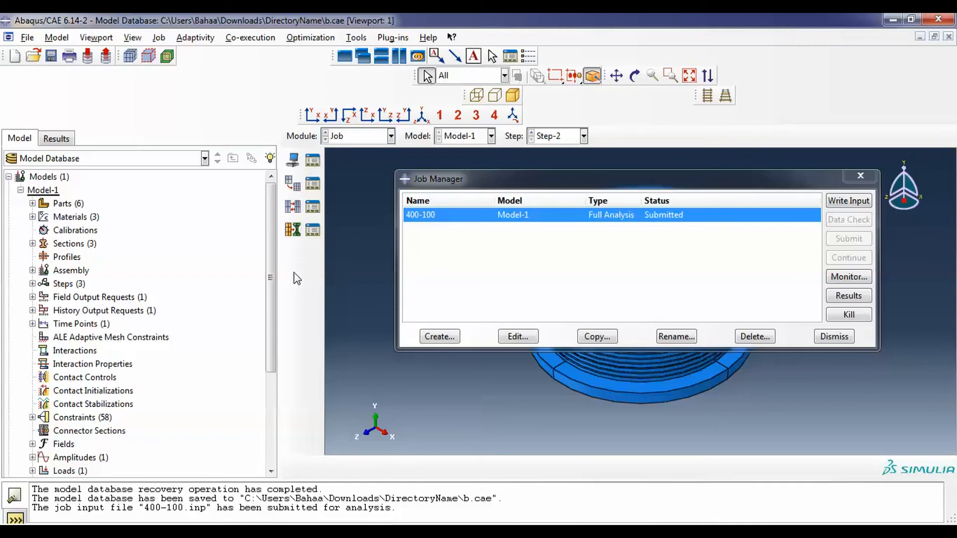
Monitor the running job 400-100 in an enlarged window and examine its log, warnings and errors.
{"action": "left_click", "coordinate": [850, 278]}
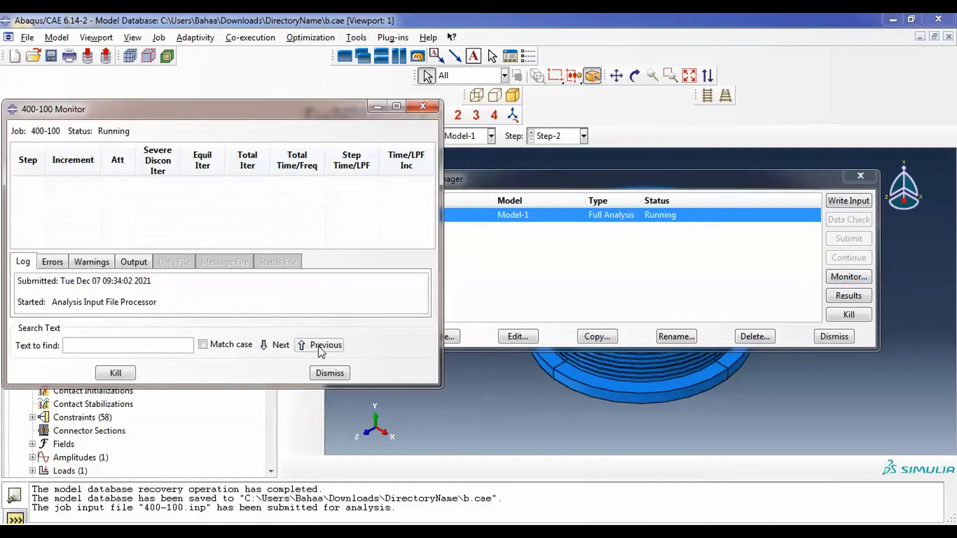
{"action": "left_click", "coordinate": [396, 106]}
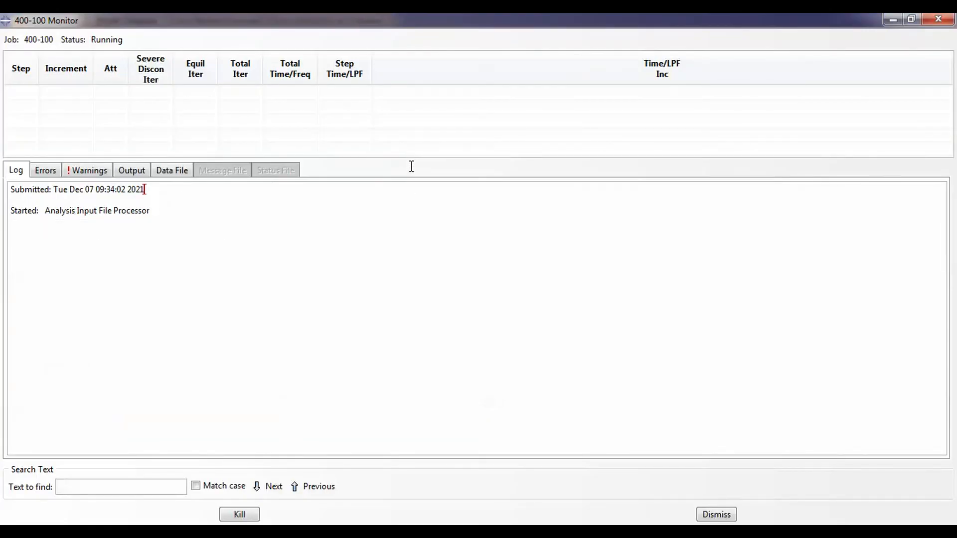
{"action": "left_click_drag", "start_coordinate": [402, 160], "coordinate": [408, 231]}
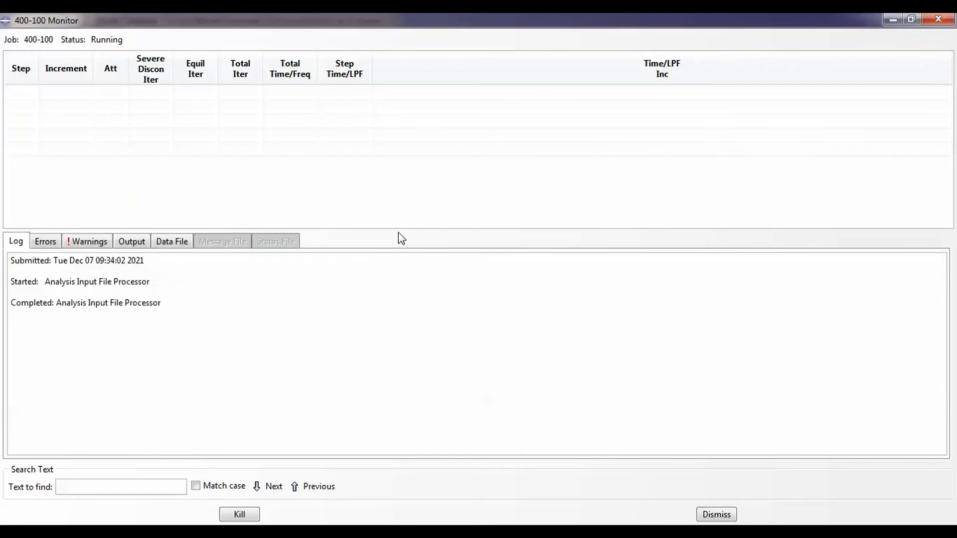
{"action": "left_click", "coordinate": [89, 245]}
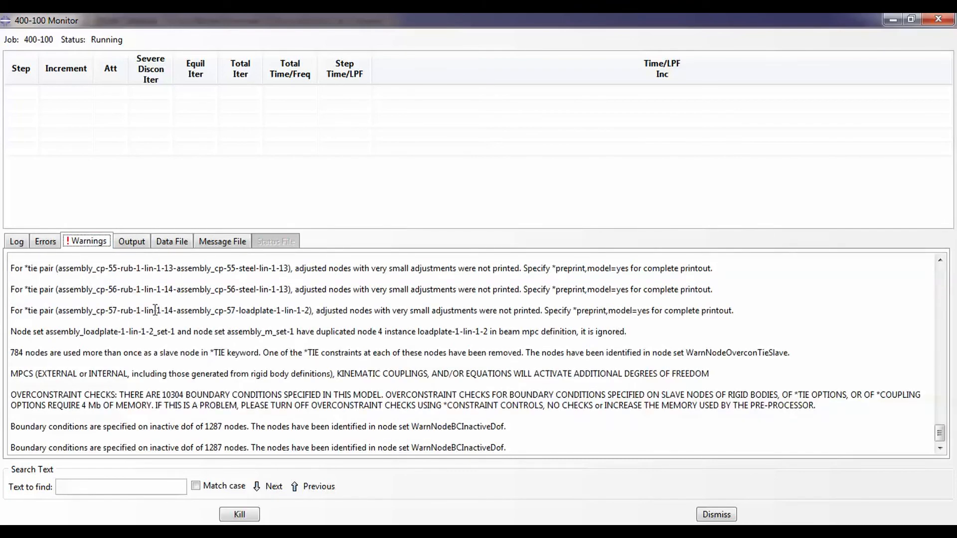
{"action": "scroll", "coordinate": [254, 331], "scroll_direction": "up", "scroll_amount": 4}
{"action": "scroll", "coordinate": [253, 331], "scroll_direction": "up", "scroll_amount": 10}
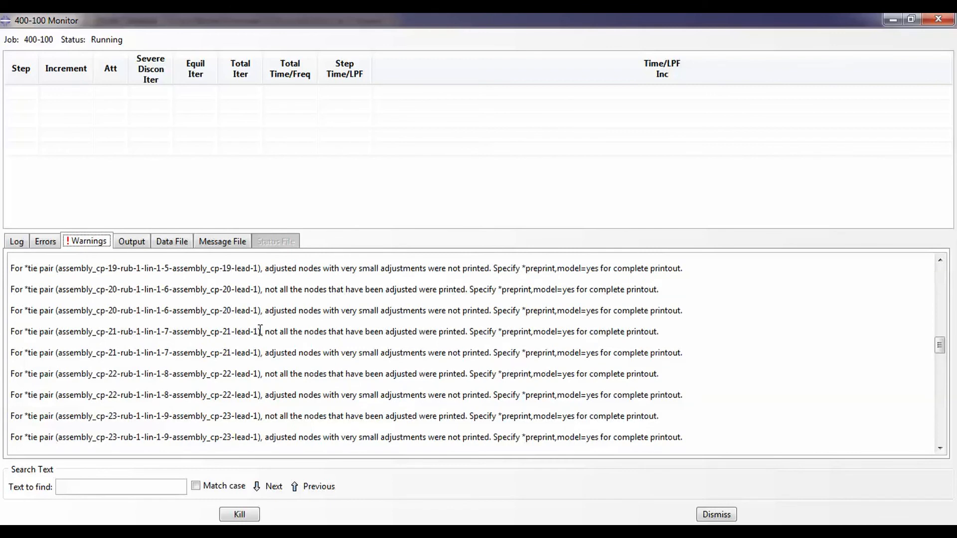
{"action": "scroll", "coordinate": [259, 331], "scroll_direction": "down", "scroll_amount": 15}
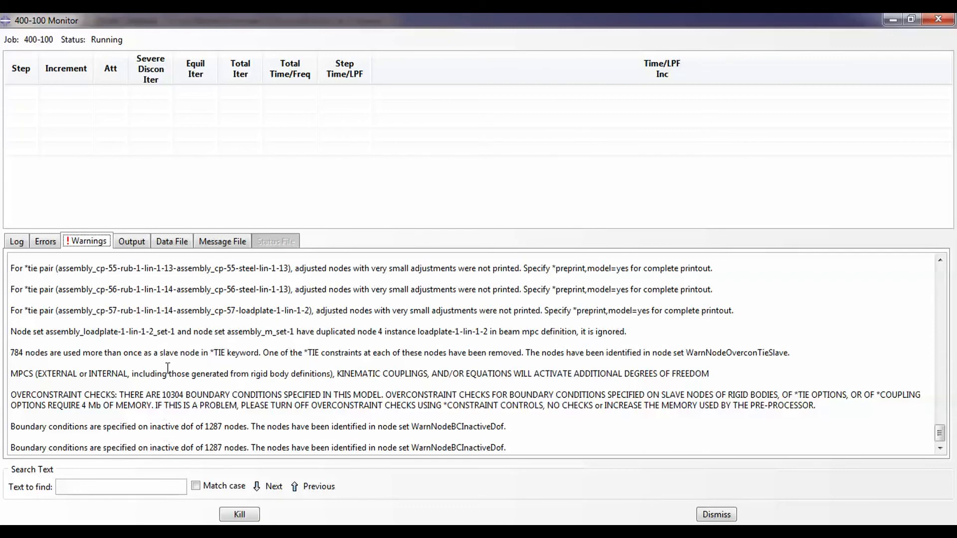
{"action": "left_click", "coordinate": [45, 242]}
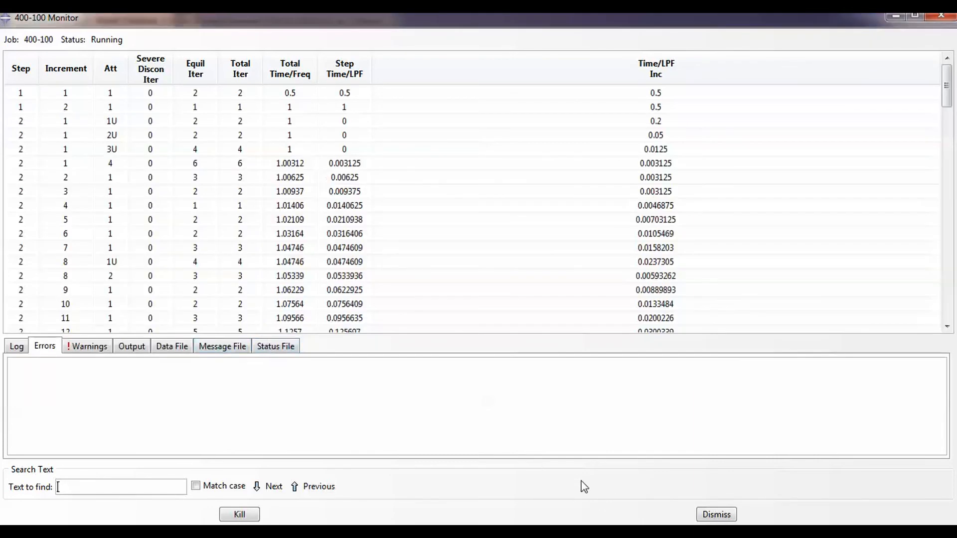
Kill the running job 400-100 and close its monitor.
{"action": "left_click", "coordinate": [239, 515]}
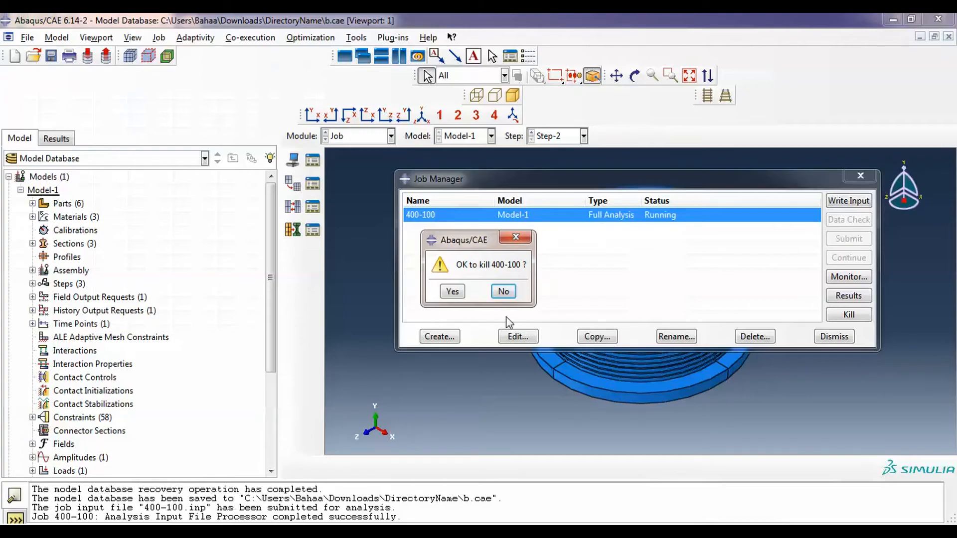
{"action": "left_click", "coordinate": [452, 293]}
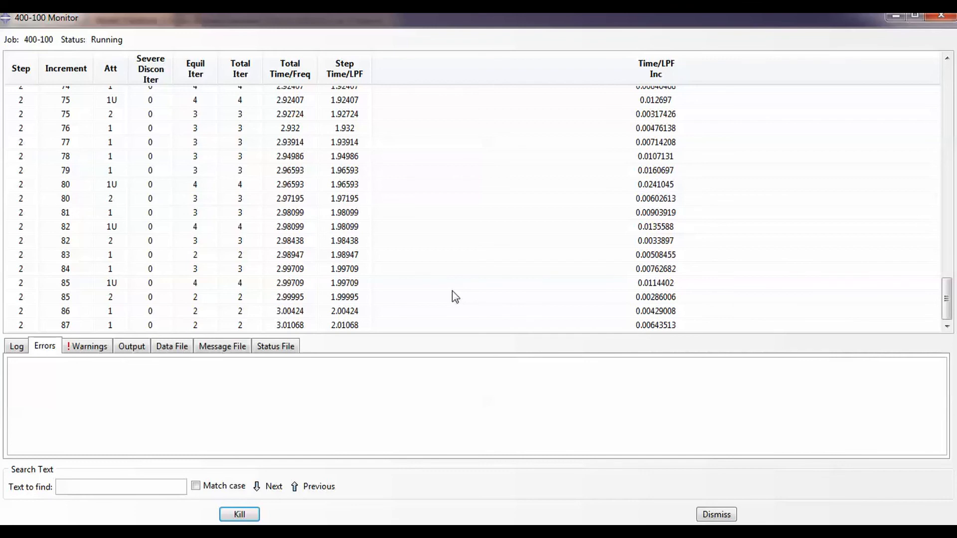
{"action": "left_click", "coordinate": [916, 15]}
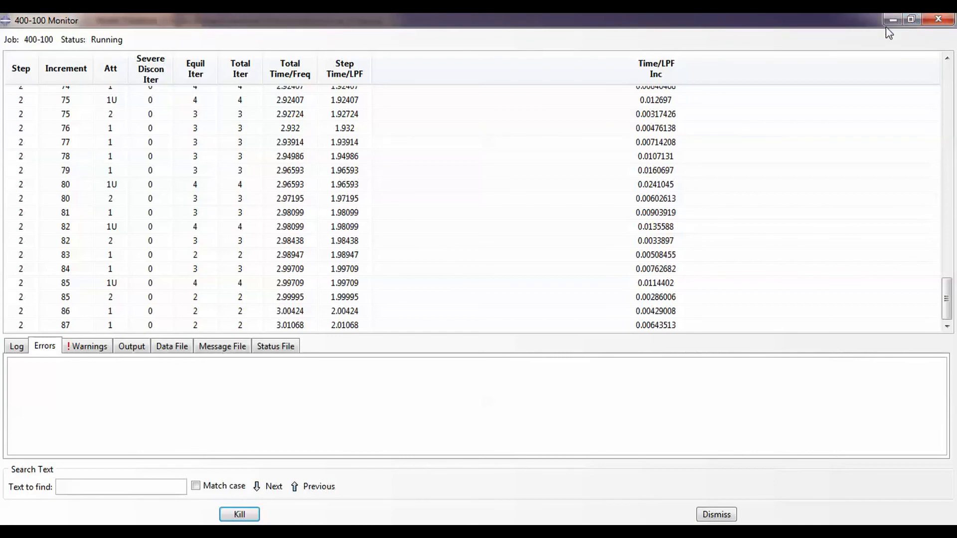
{"action": "left_click", "coordinate": [938, 20]}
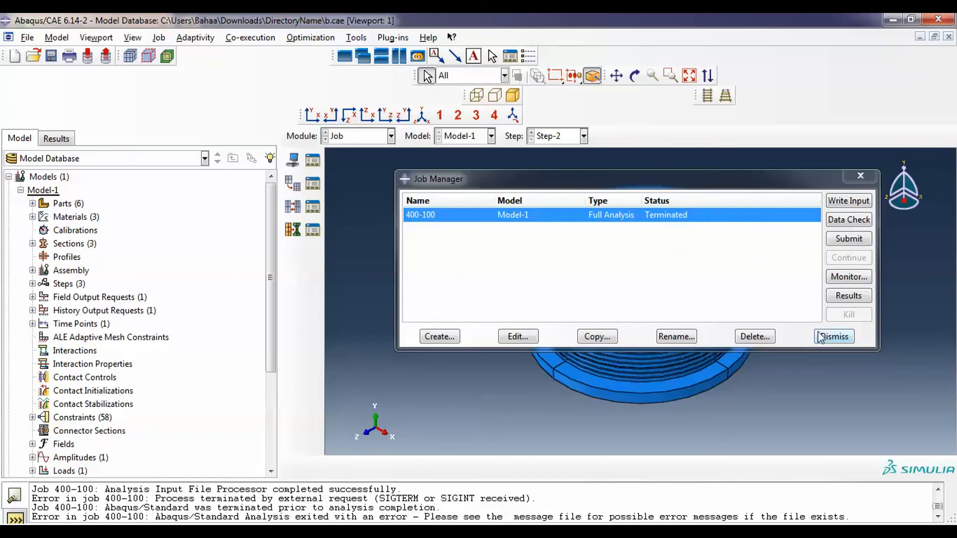
Open the results of job 400-100 and animate their time history in the front XY view.
{"action": "left_click", "coordinate": [852, 296]}
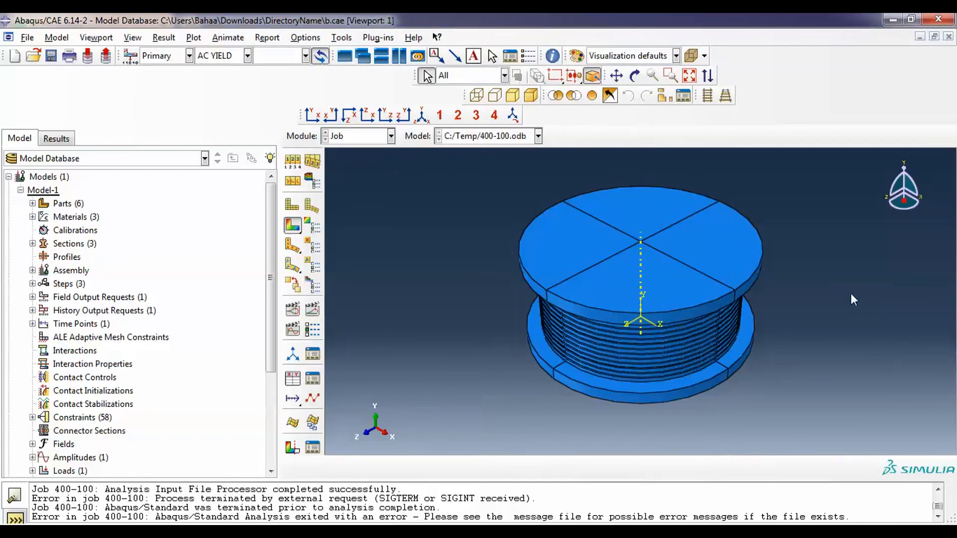
{"action": "left_click", "coordinate": [313, 314]}
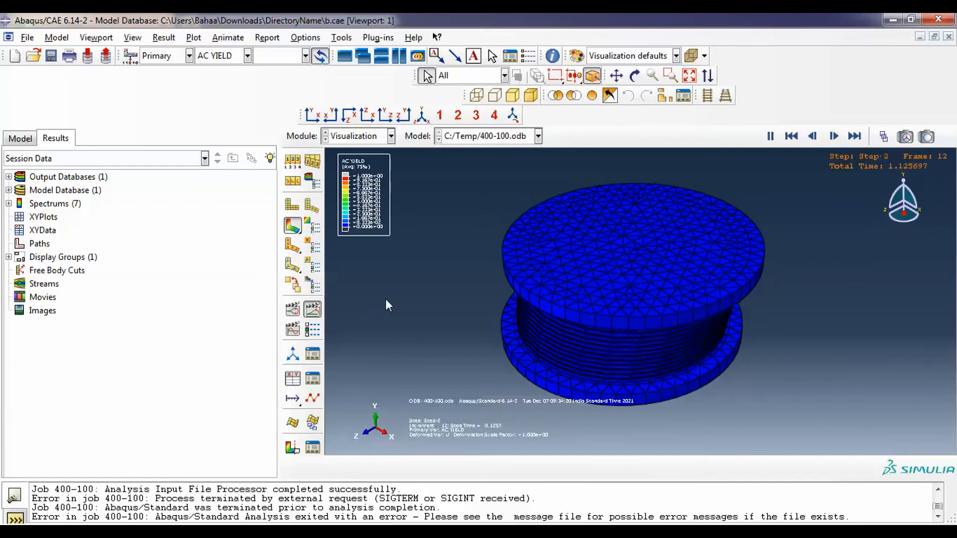
{"action": "left_click", "coordinate": [313, 116]}
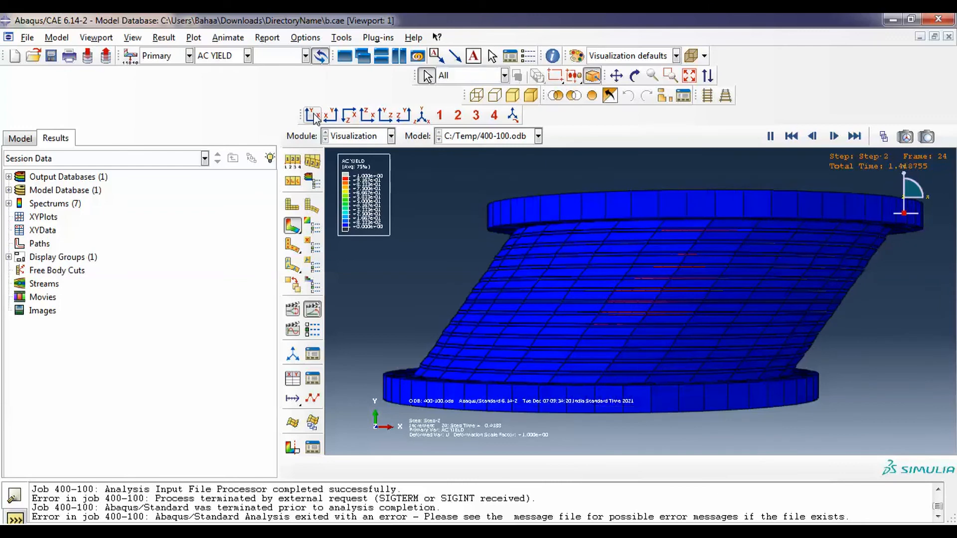
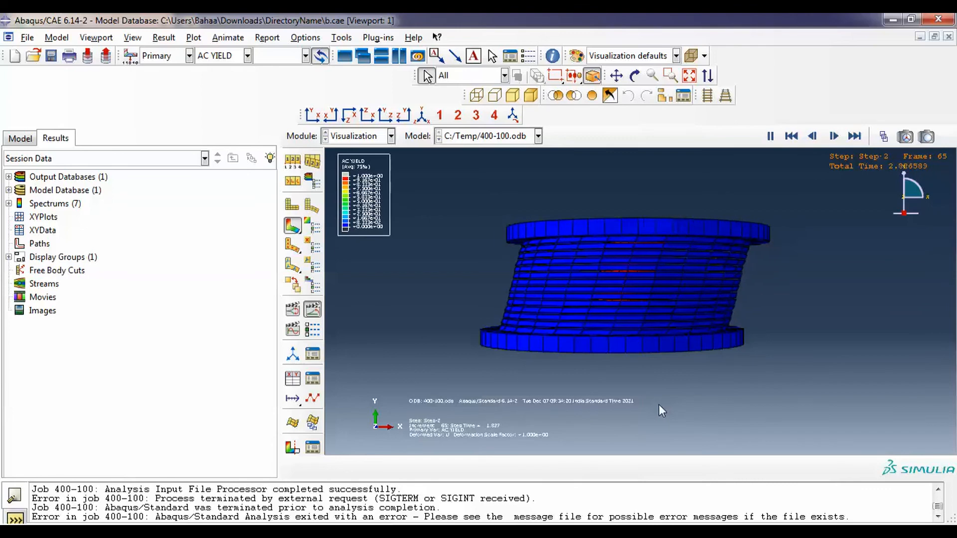
Section the animated bearing with the Z-plane view cut, viewed obliquely, and contour its Mises stress S.
{"action": "left_click", "coordinate": [292, 447]}
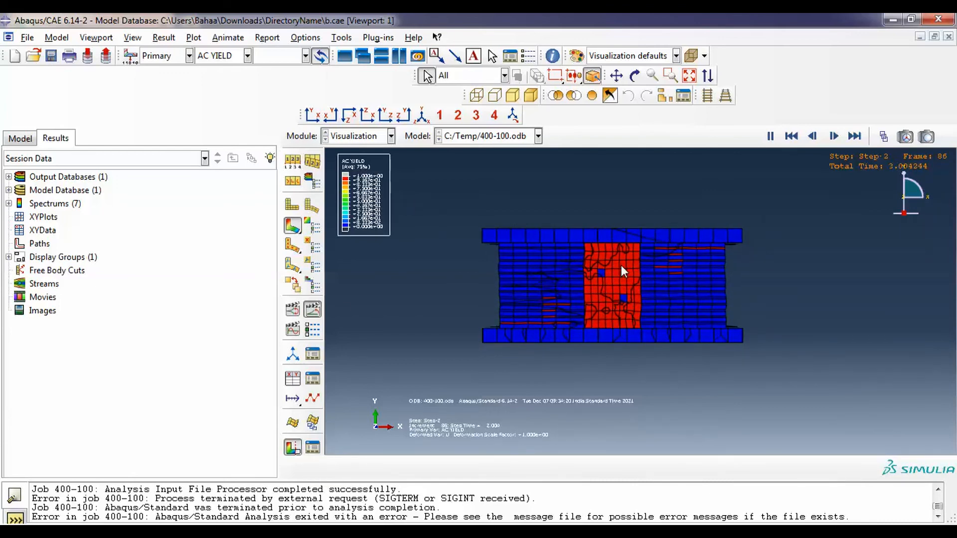
{"action": "left_click_drag", "start_coordinate": [631, 283], "coordinate": [512, 364], "text": "ctrl+alt"}
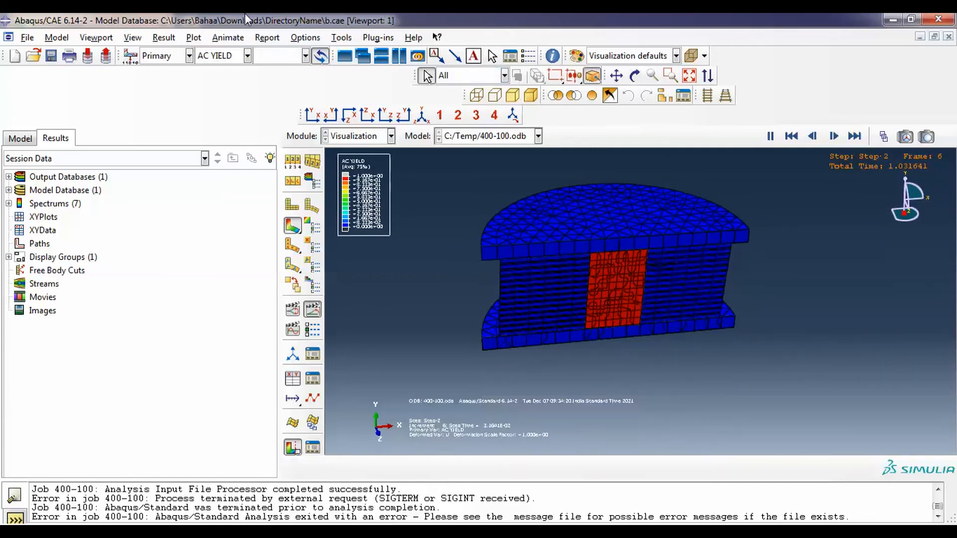
{"action": "left_click", "coordinate": [247, 55]}
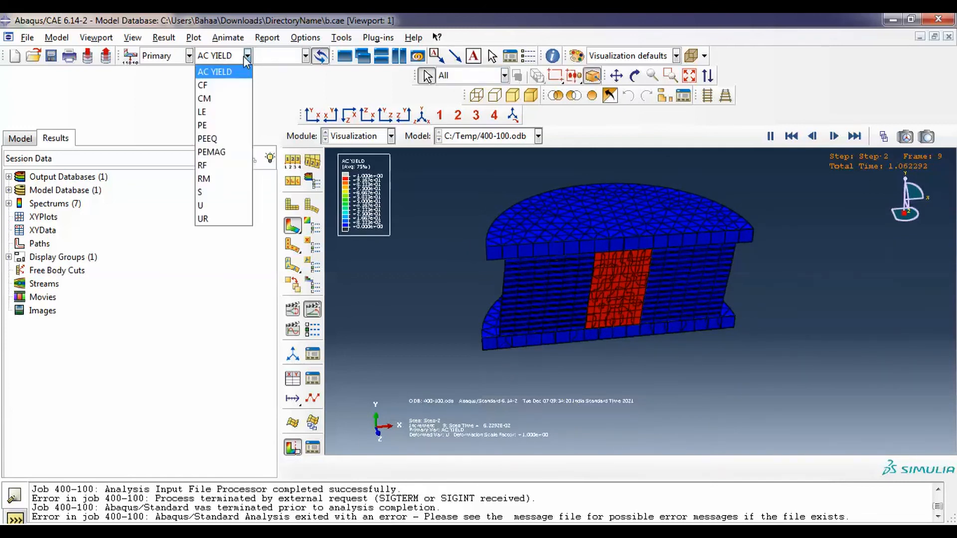
{"action": "left_click", "coordinate": [231, 196]}
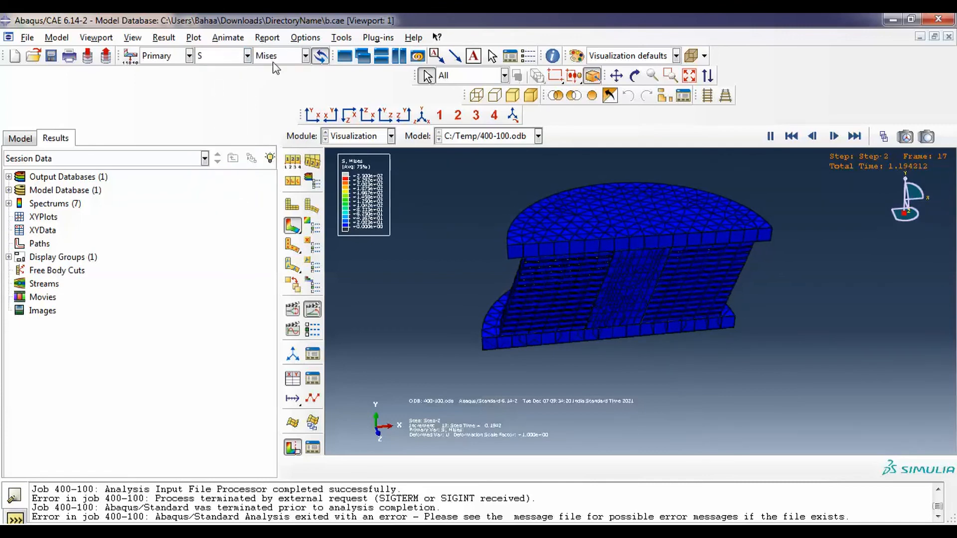
Examine the Mises stress in the thin layers of the sectioned bearing up close, ending with the whole model fitted in view.
{"action": "left_click", "coordinate": [225, 57]}
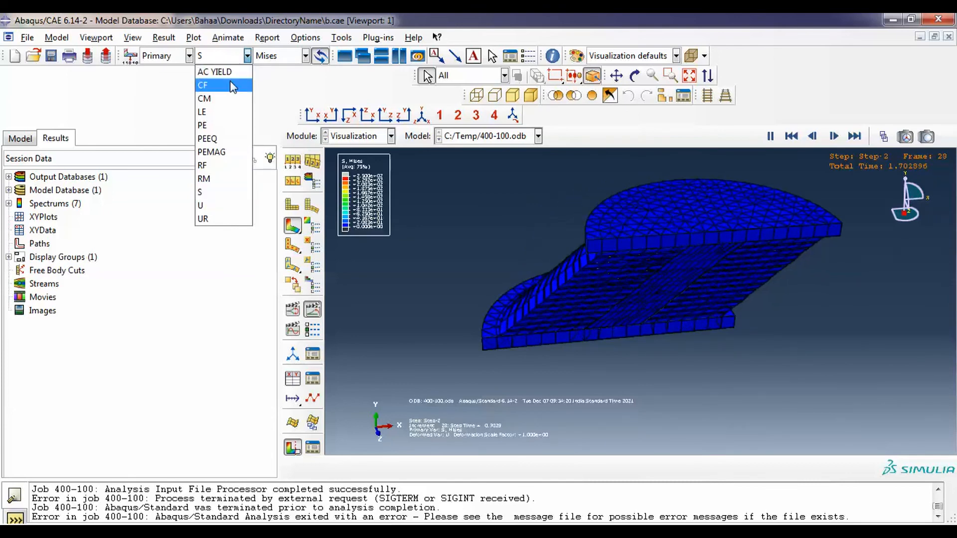
{"action": "left_click", "coordinate": [609, 397]}
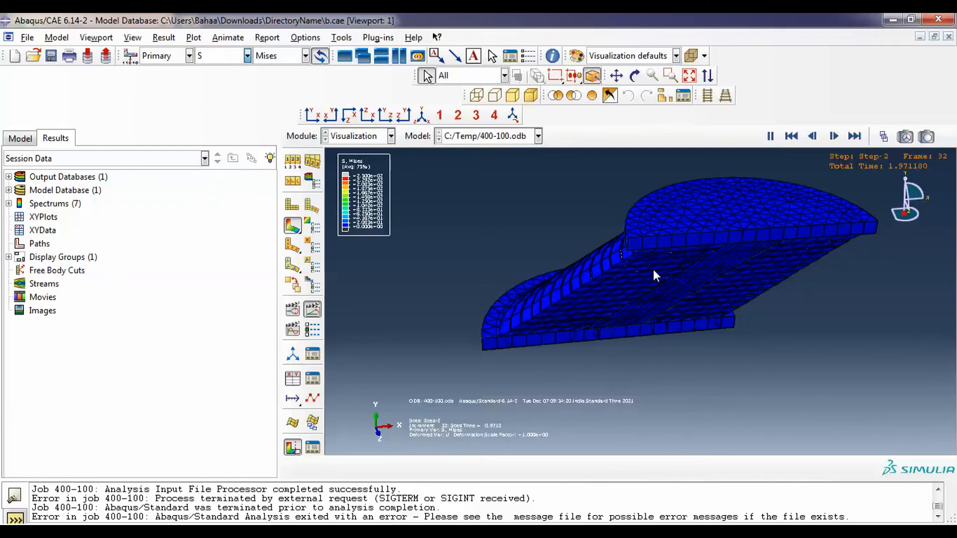
{"action": "scroll", "coordinate": [654, 267], "scroll_direction": "up", "scroll_amount": 4}
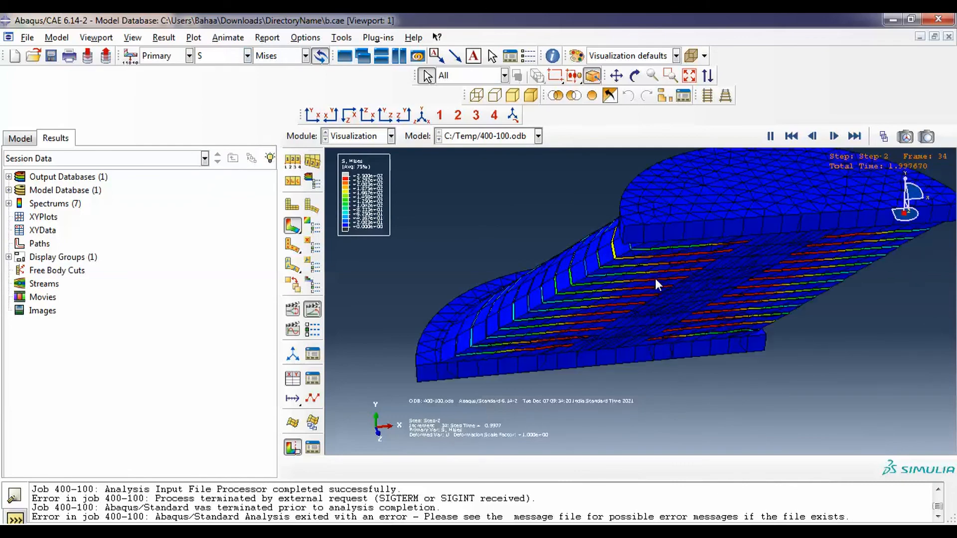
{"action": "scroll", "coordinate": [621, 309], "scroll_direction": "up", "scroll_amount": 2}
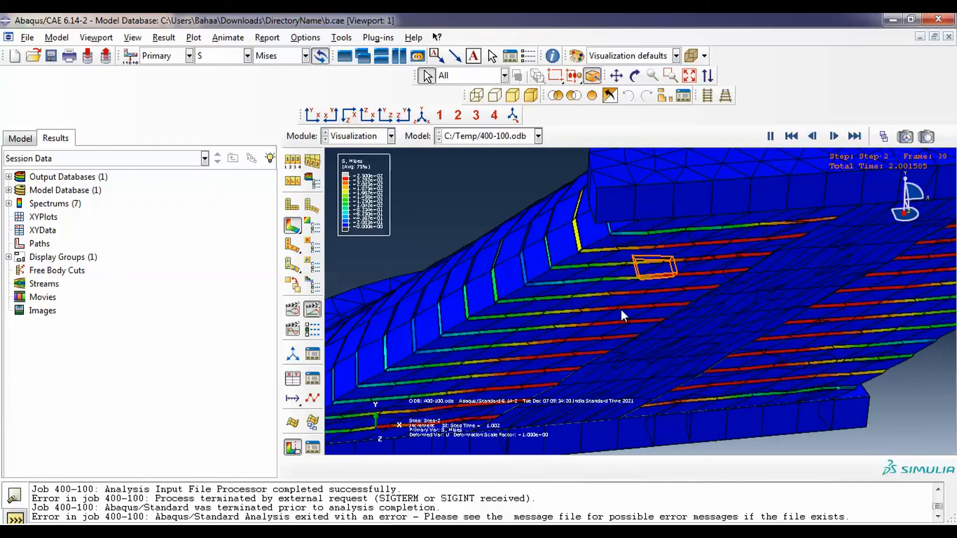
{"action": "scroll", "coordinate": [621, 309], "scroll_direction": "down", "scroll_amount": 3}
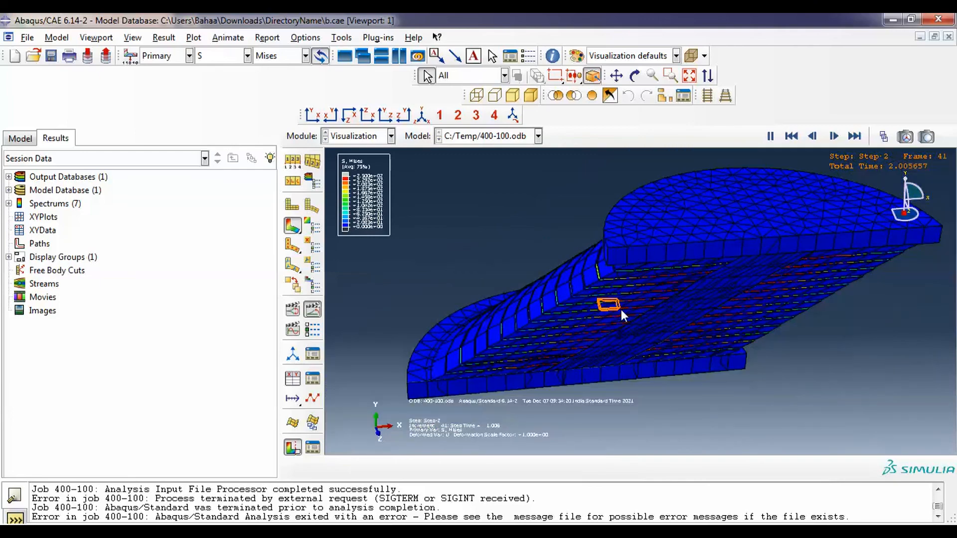
{"action": "scroll", "coordinate": [620, 308], "scroll_direction": "down", "scroll_amount": 2}
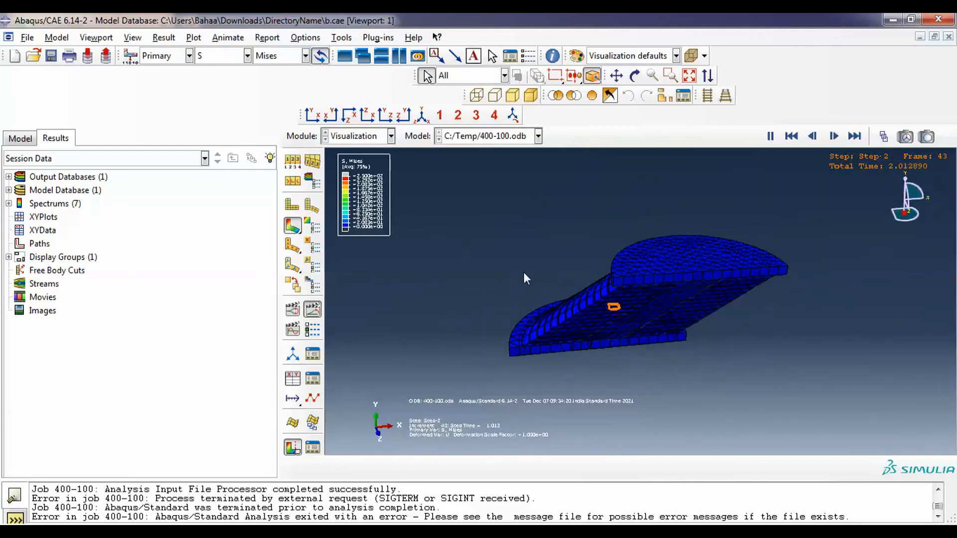
{"action": "left_click", "coordinate": [690, 76]}
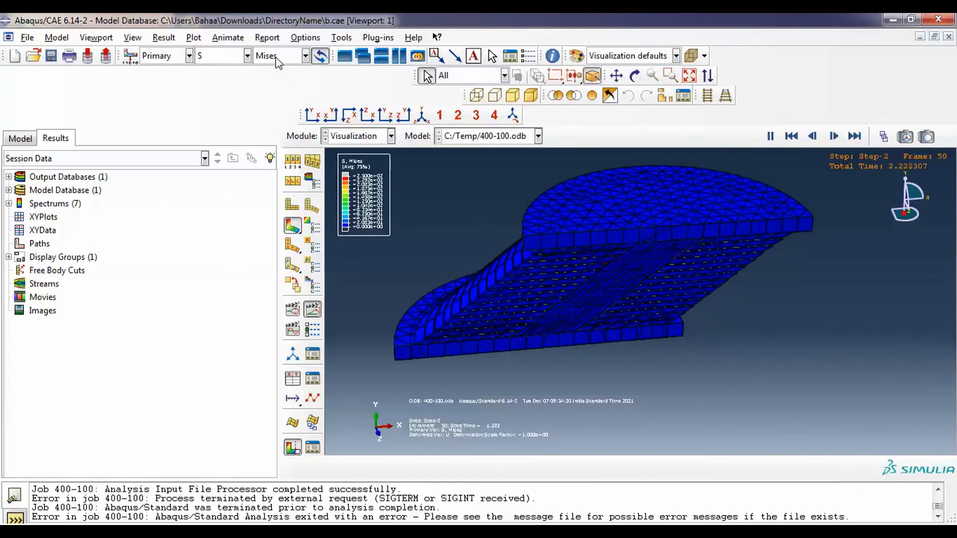
Contour the logarithmic strain component LE12 on the animated, sectioned bearing.
{"action": "left_click", "coordinate": [247, 56]}
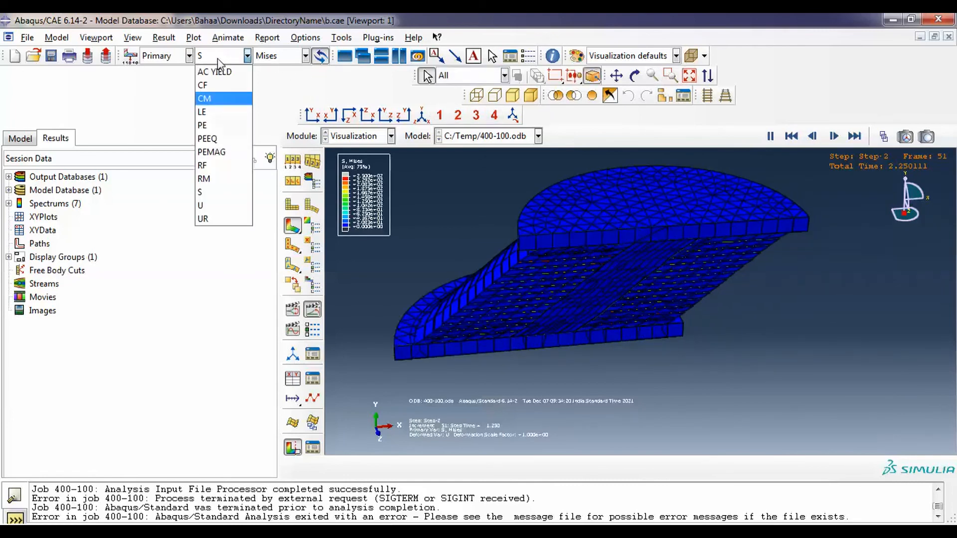
{"action": "left_click", "coordinate": [233, 116]}
{"action": "left_click", "coordinate": [305, 56]}
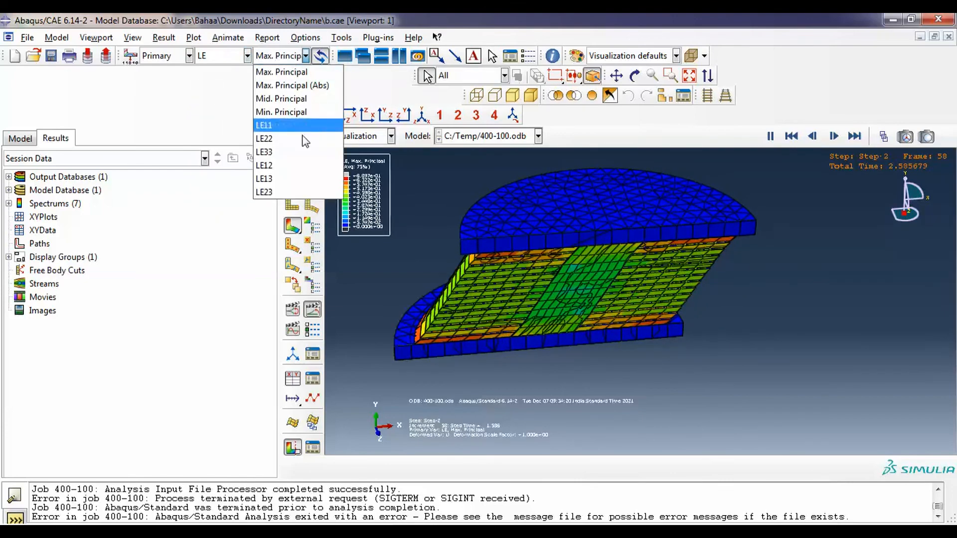
{"action": "left_click", "coordinate": [305, 165]}
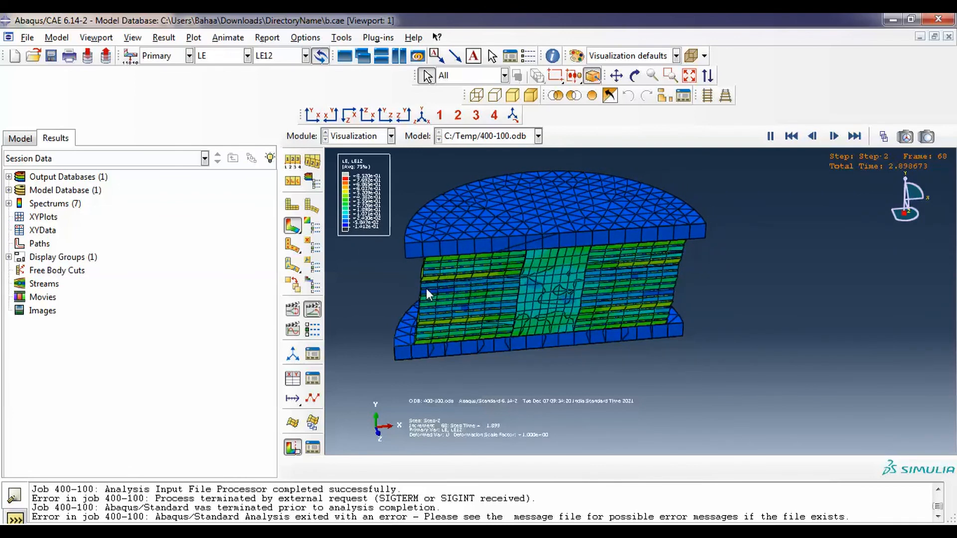
Inspect the bearing through the Y-plane and X-plane view cuts one at a time, then restore the Z-plane cut.
{"action": "left_click", "coordinate": [313, 448]}
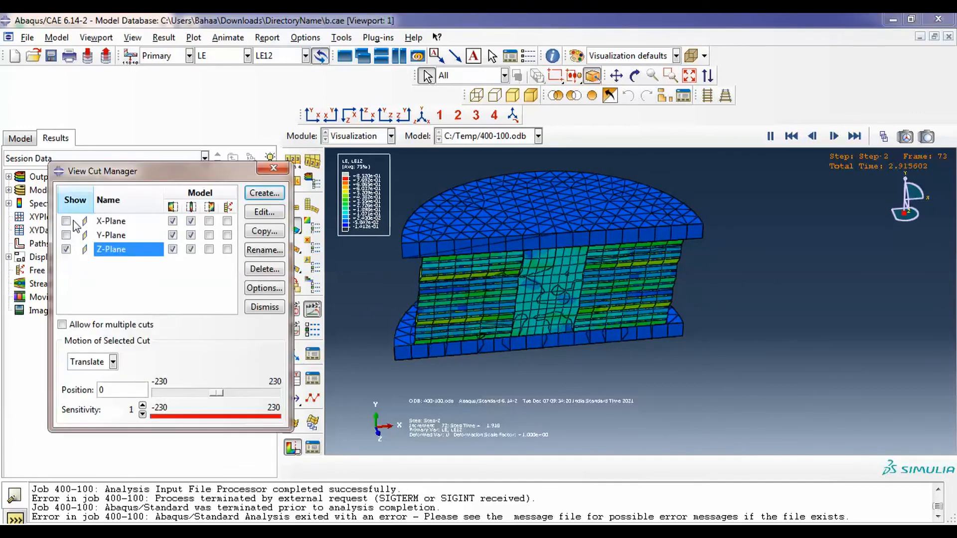
{"action": "left_click", "coordinate": [67, 235]}
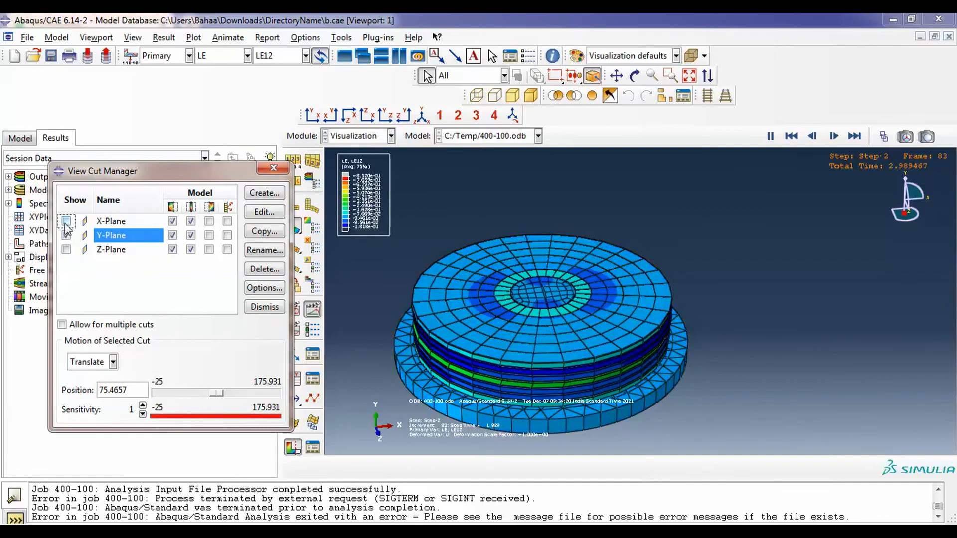
{"action": "left_click", "coordinate": [66, 222]}
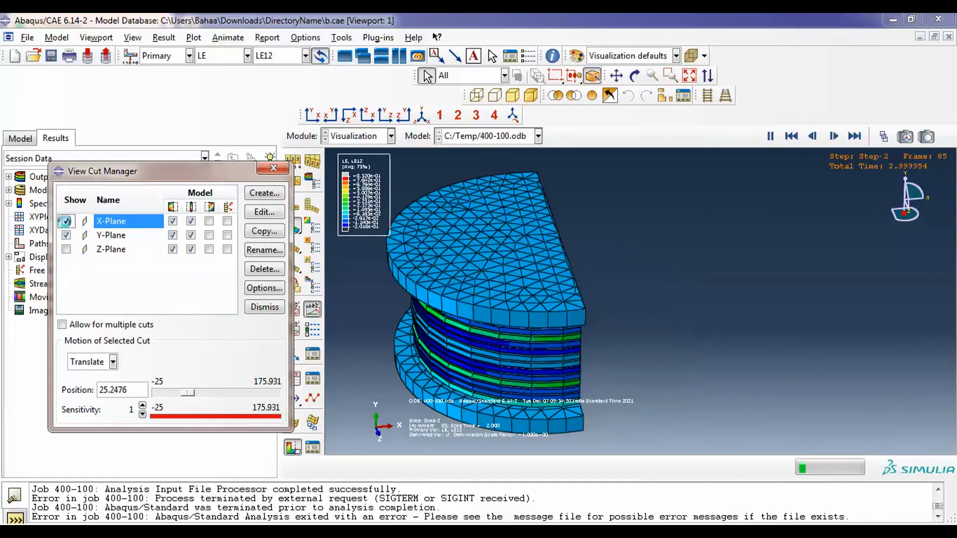
{"action": "left_click", "coordinate": [66, 235]}
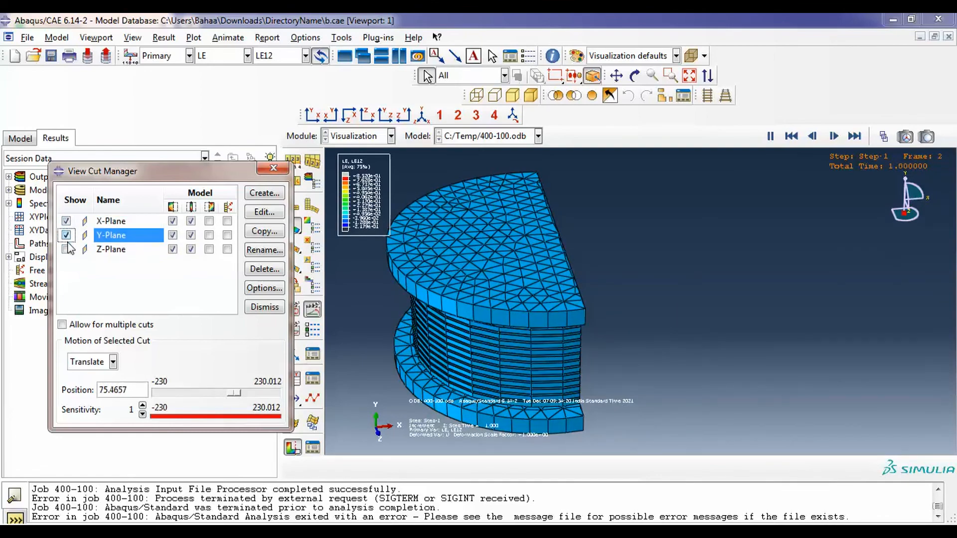
{"action": "left_click", "coordinate": [66, 249]}
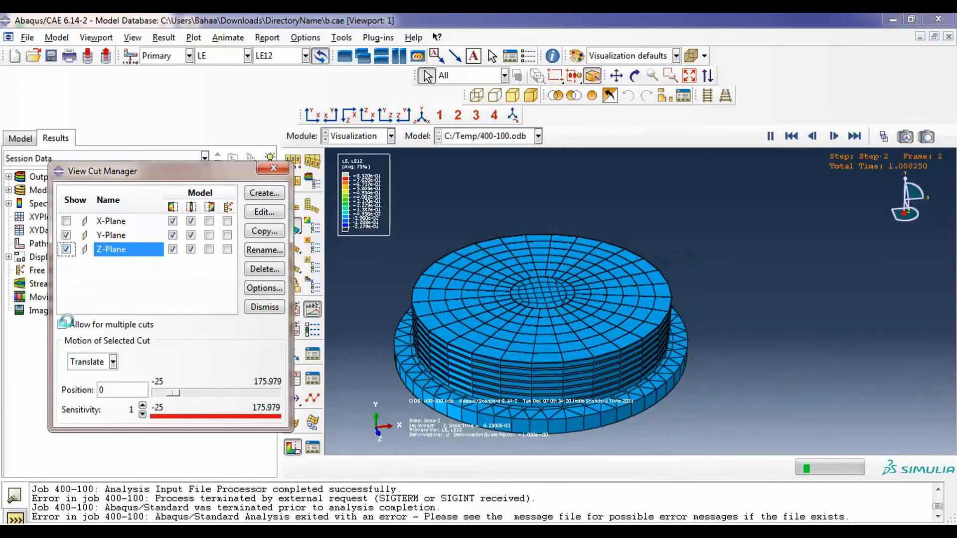
Allow multiple view cuts, combine the Y-plane cut with the Z-plane cut, and move the Y-plane cut to position 15.1967.
{"action": "left_click", "coordinate": [63, 325]}
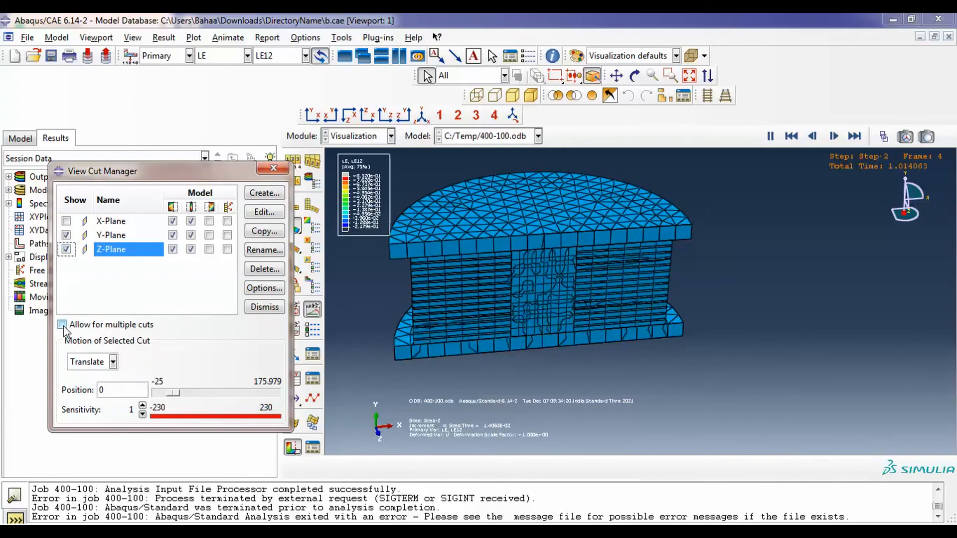
{"action": "left_click", "coordinate": [66, 235]}
{"action": "left_click", "coordinate": [66, 235]}
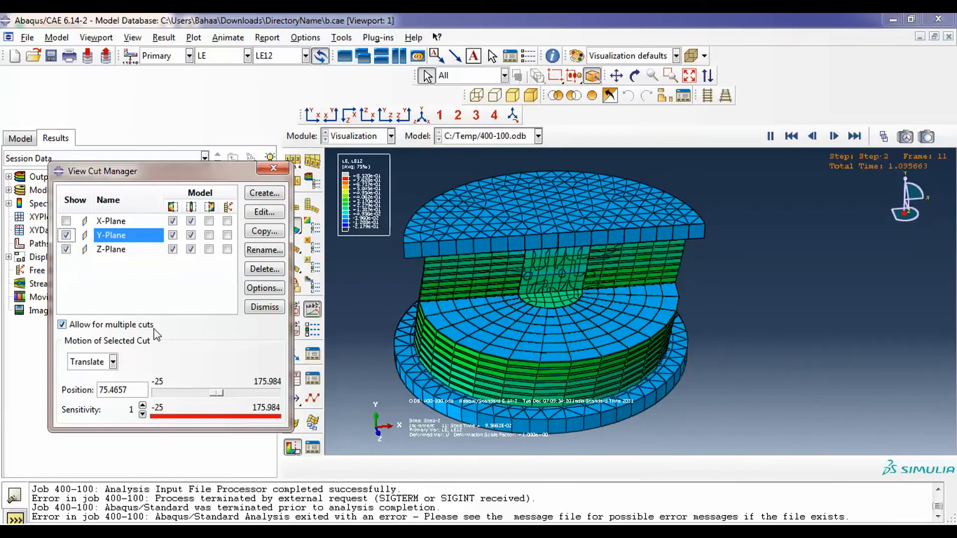
{"action": "left_click_drag", "start_coordinate": [219, 395], "coordinate": [184, 393]}
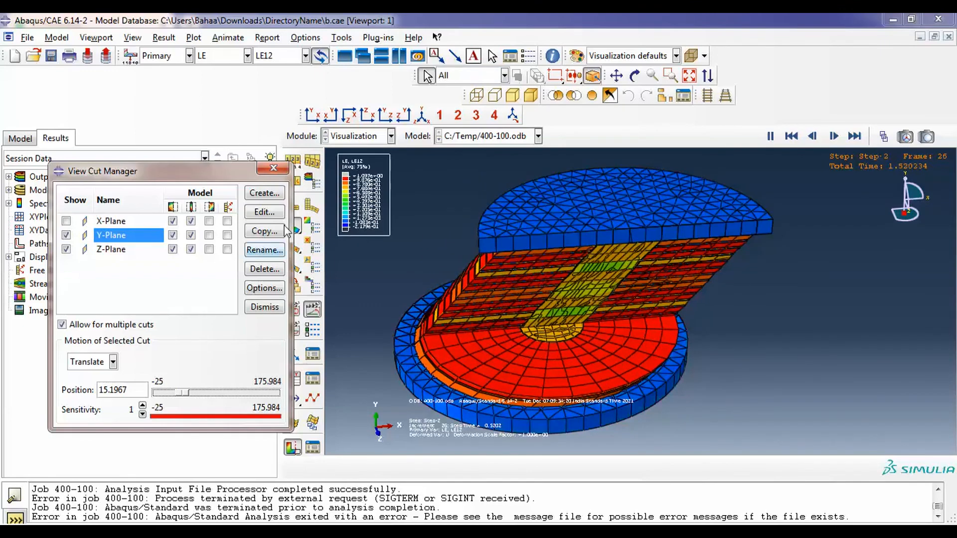
{"action": "left_click", "coordinate": [285, 170]}
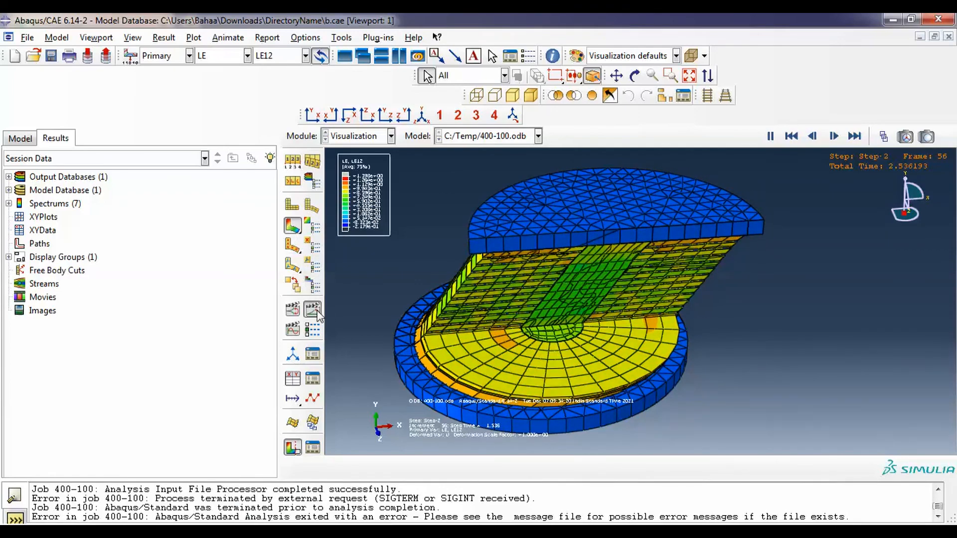
Start creating XY data with ODB field output as the source.
{"action": "double_click", "coordinate": [44, 231]}
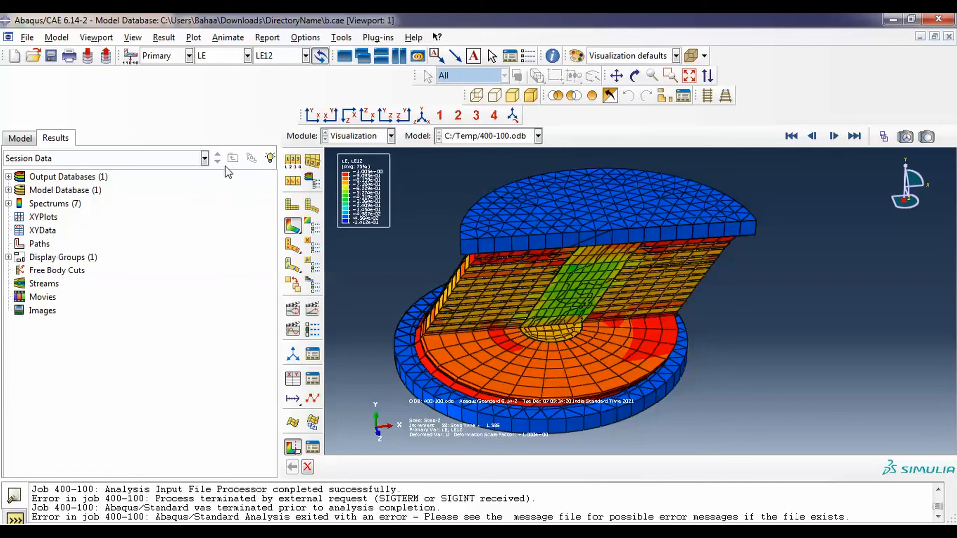
{"action": "left_click", "coordinate": [47, 231]}
{"action": "double_click", "coordinate": [48, 230]}
{"action": "left_click", "coordinate": [55, 164]}
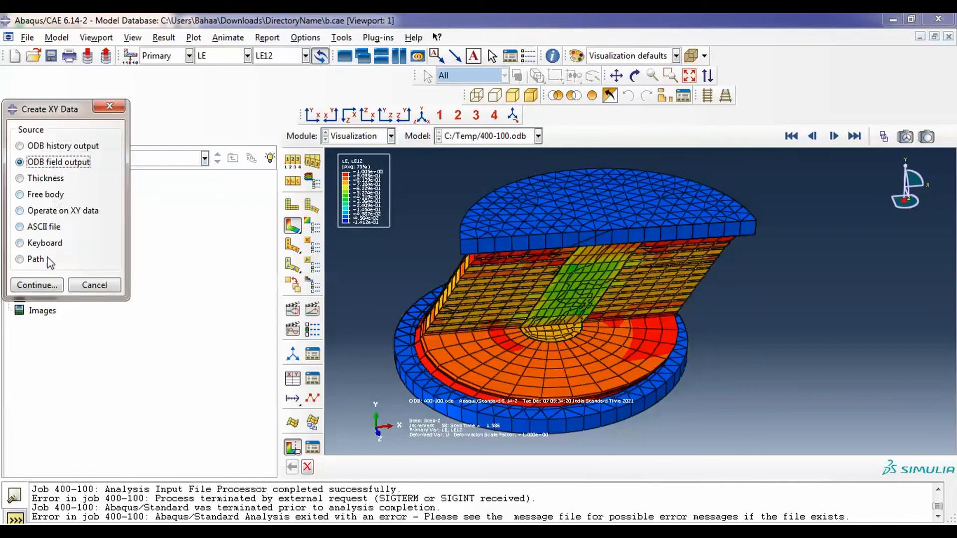
{"action": "left_click", "coordinate": [53, 286]}
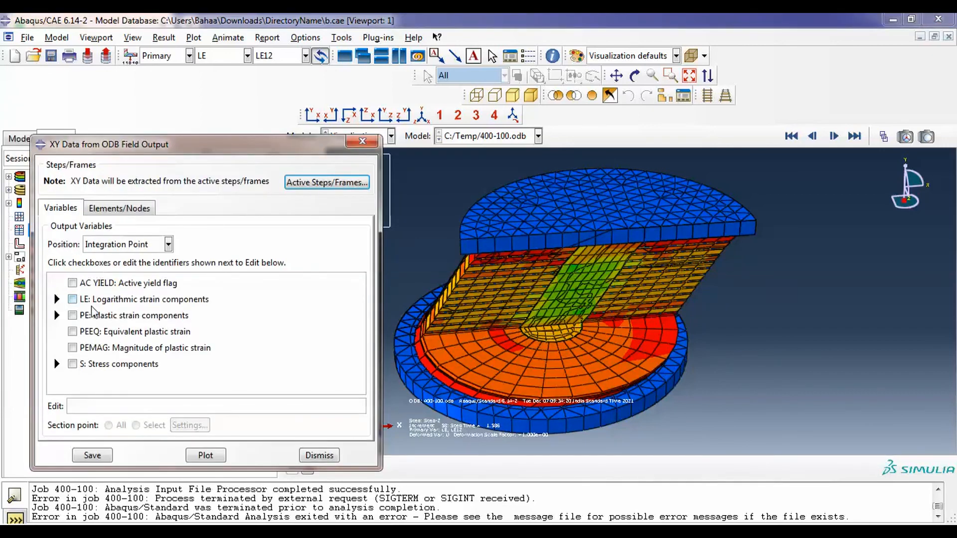
Set the output position to Unique Nodal and select displacement U1 and reaction force RF1 as the variables.
{"action": "left_click", "coordinate": [104, 246]}
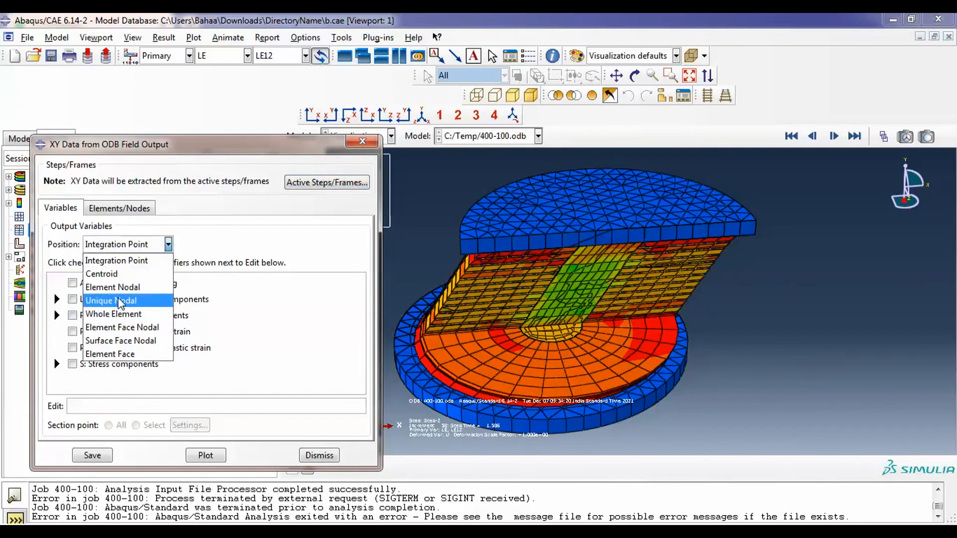
{"action": "left_click", "coordinate": [119, 301]}
{"action": "scroll", "coordinate": [80, 349], "scroll_direction": "down", "scroll_amount": 3}
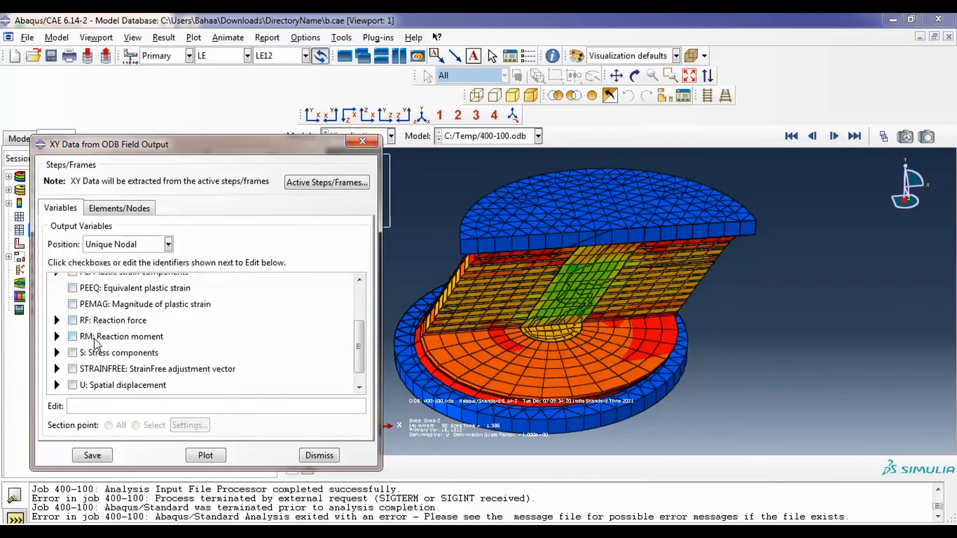
{"action": "left_click", "coordinate": [57, 368]}
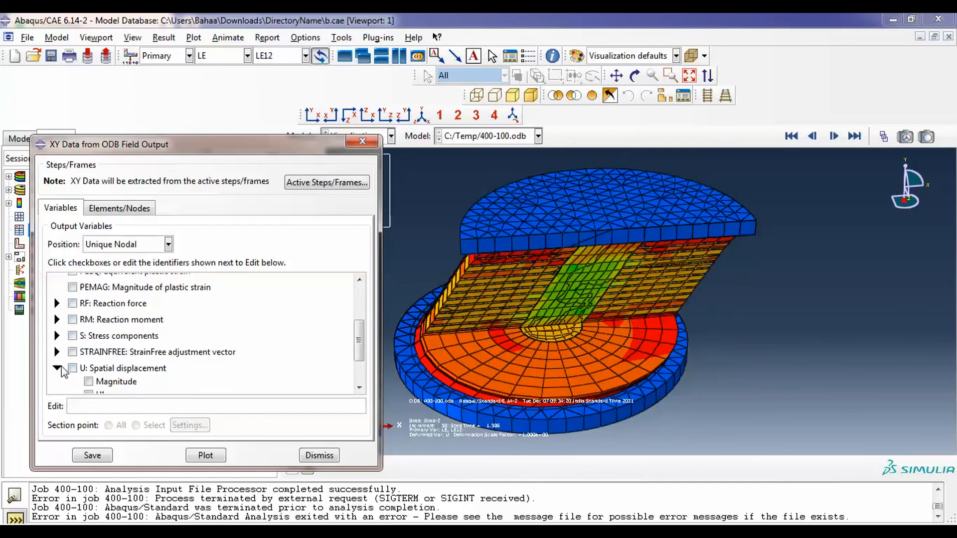
{"action": "scroll", "coordinate": [77, 366], "scroll_direction": "down", "scroll_amount": 2}
{"action": "left_click", "coordinate": [89, 343]}
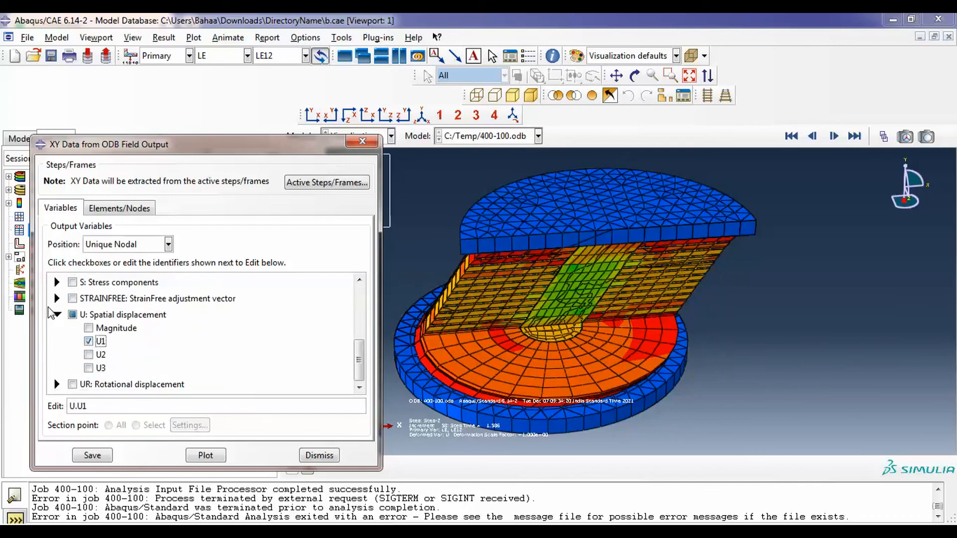
{"action": "scroll", "coordinate": [71, 311], "scroll_direction": "up", "scroll_amount": 1}
{"action": "scroll", "coordinate": [72, 316], "scroll_direction": "up", "scroll_amount": 1}
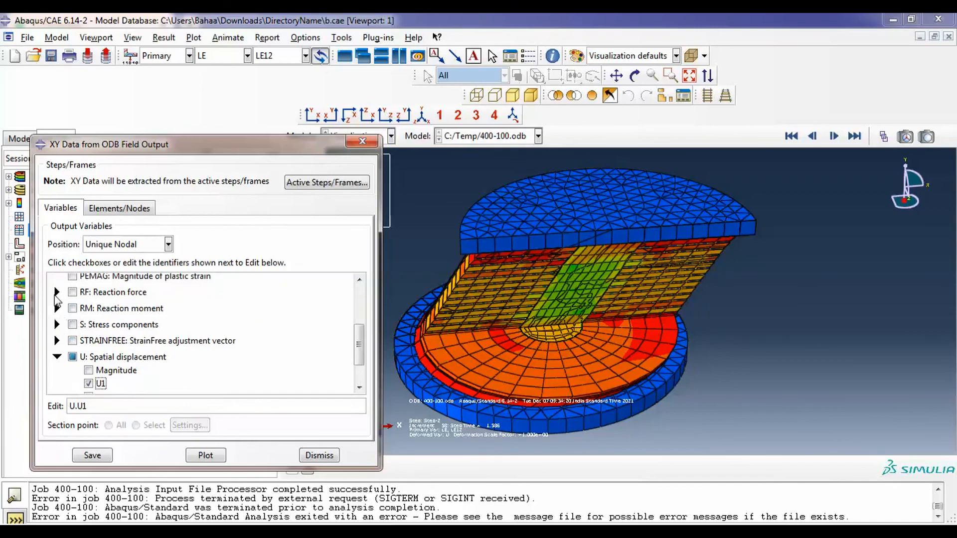
{"action": "left_click", "coordinate": [56, 292]}
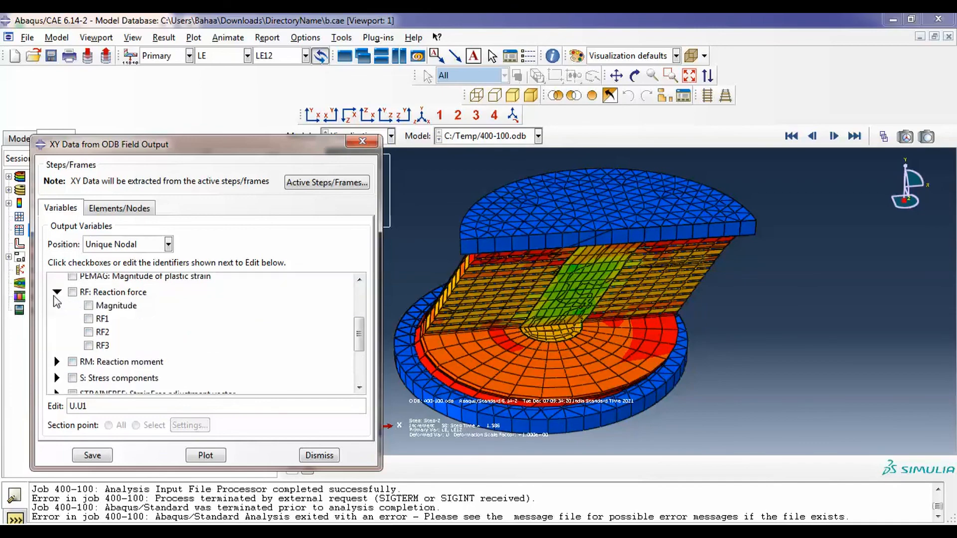
{"action": "left_click", "coordinate": [88, 320]}
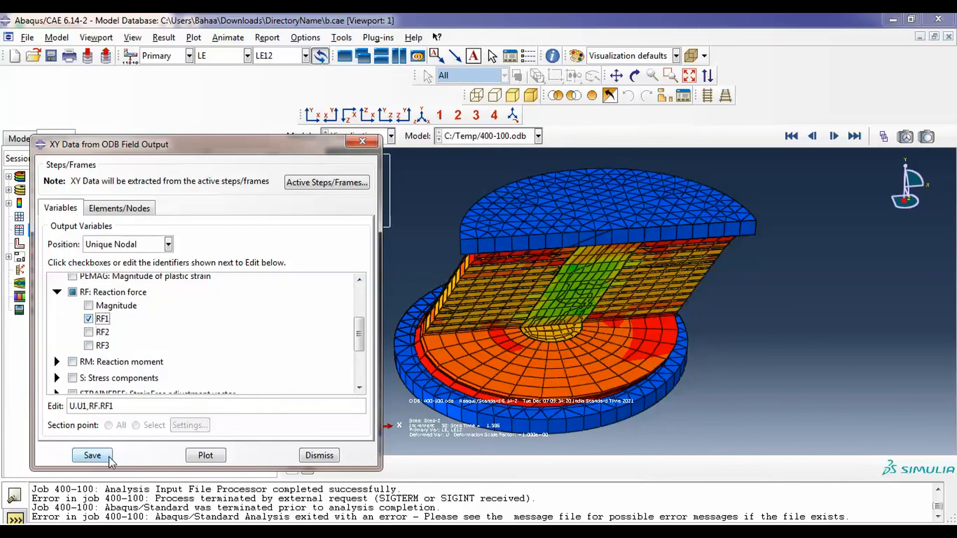
Extract the U1 and RF1 XY data for node set M_SET-1, highlighting the set in the viewport, and save the curves.
{"action": "left_click", "coordinate": [126, 209]}
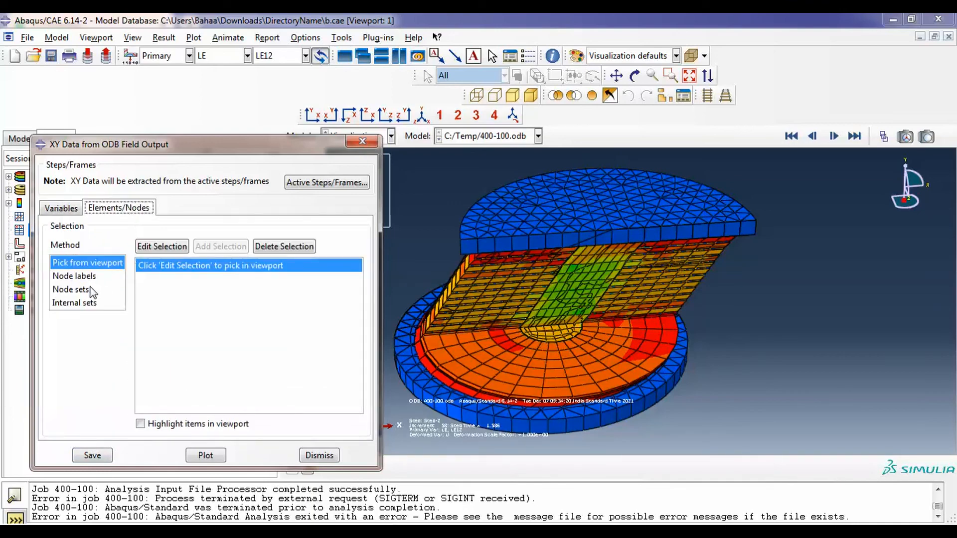
{"action": "left_click", "coordinate": [72, 289]}
{"action": "left_click", "coordinate": [154, 408]}
{"action": "left_click", "coordinate": [179, 266]}
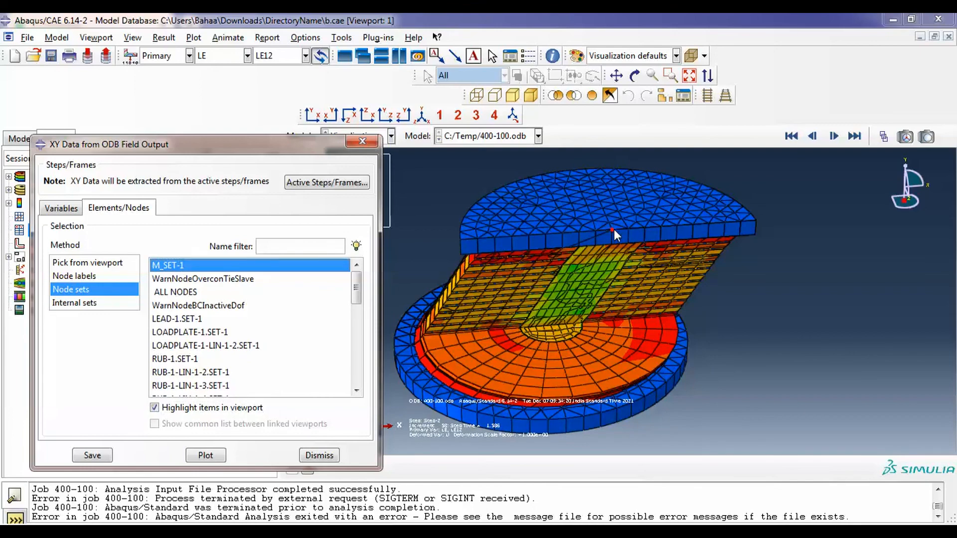
{"action": "left_click", "coordinate": [106, 453]}
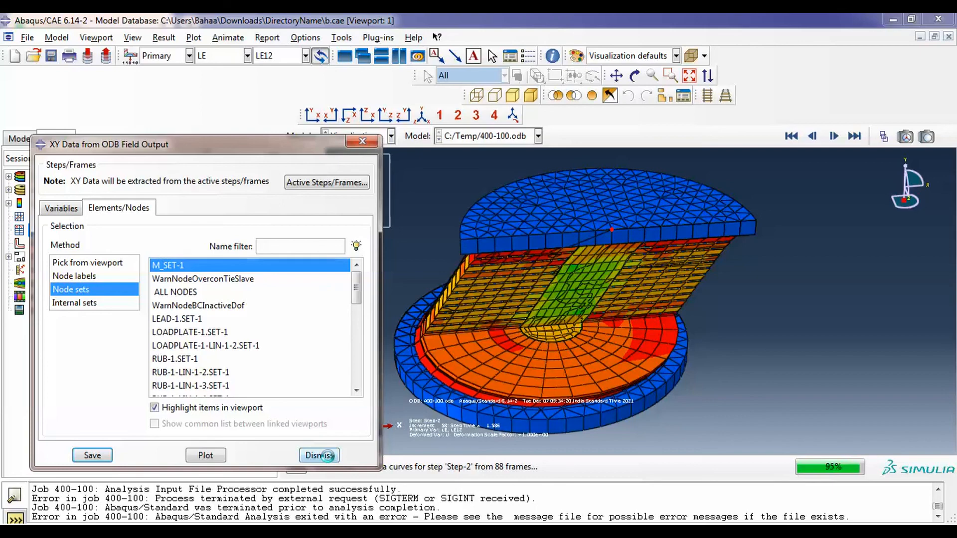
{"action": "left_click", "coordinate": [319, 456]}
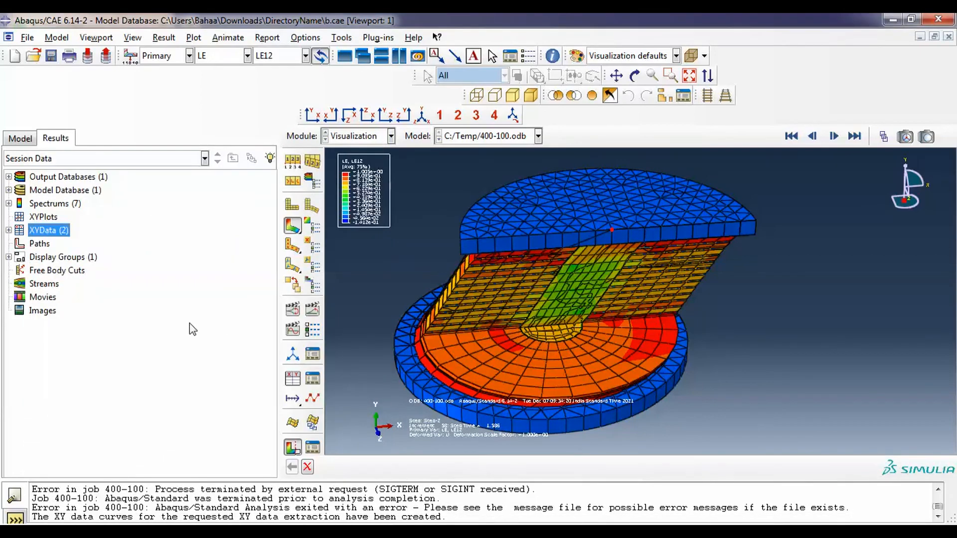
Operate on the XY data to combine U1 with RF1 and plot the resulting force-displacement curve.
{"action": "double_click", "coordinate": [50, 229]}
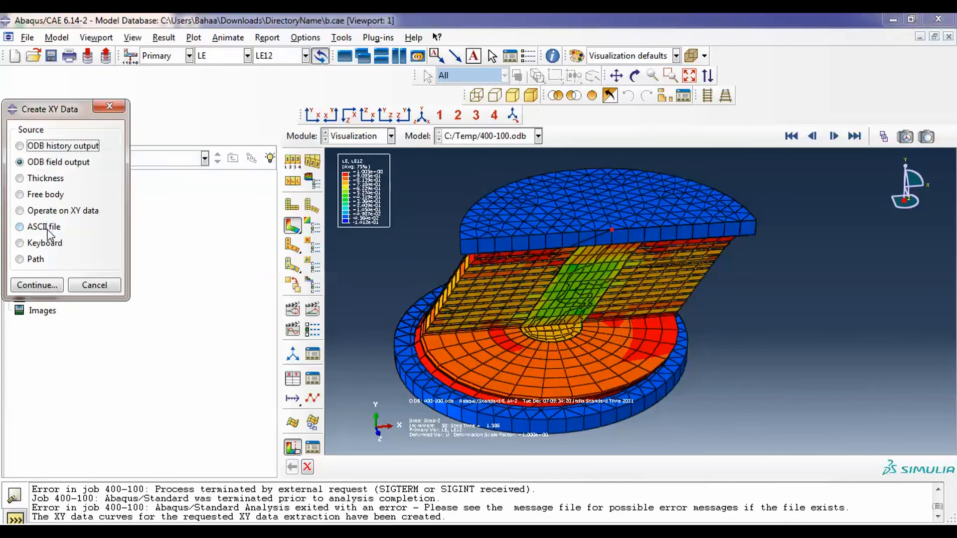
{"action": "left_click", "coordinate": [50, 211]}
{"action": "left_click", "coordinate": [37, 285]}
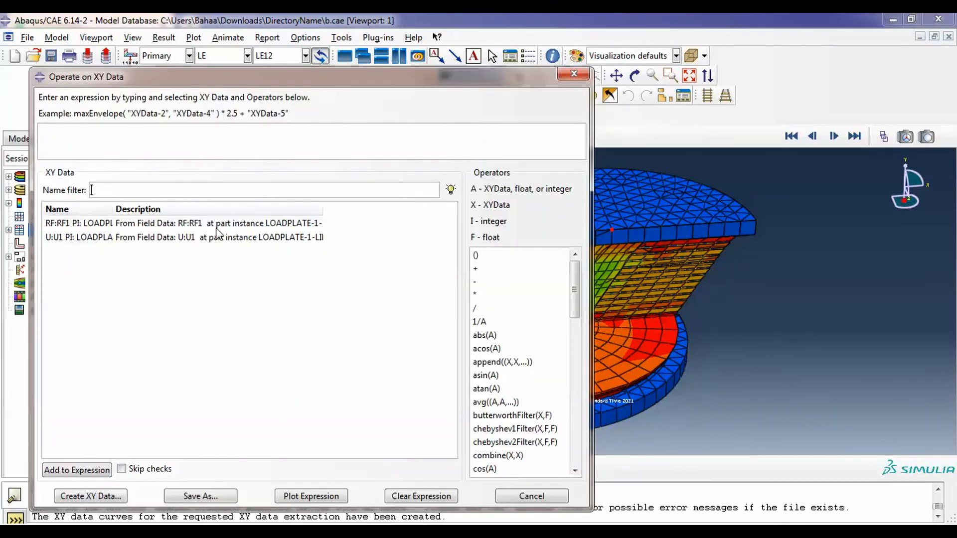
{"action": "double_click", "coordinate": [501, 456]}
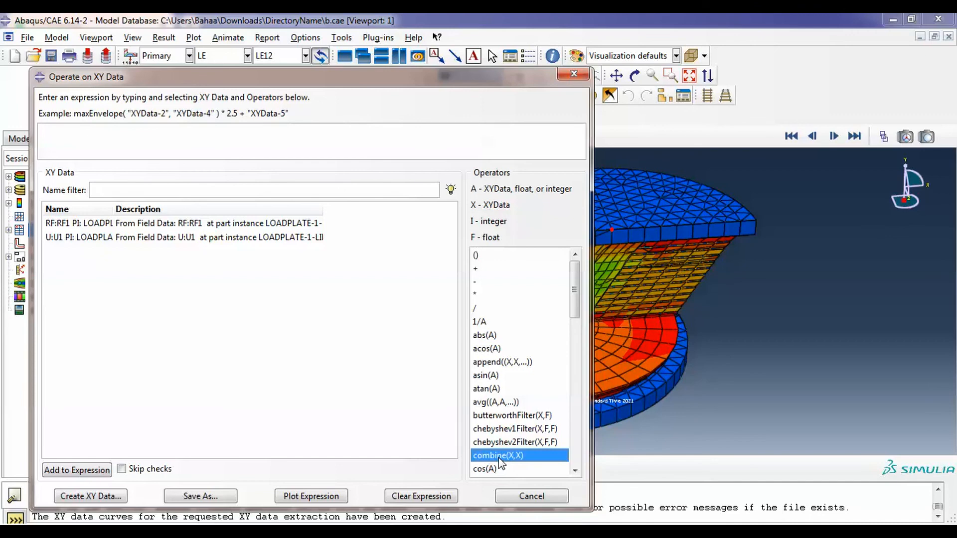
{"action": "double_click", "coordinate": [198, 237]}
{"action": "double_click", "coordinate": [230, 223]}
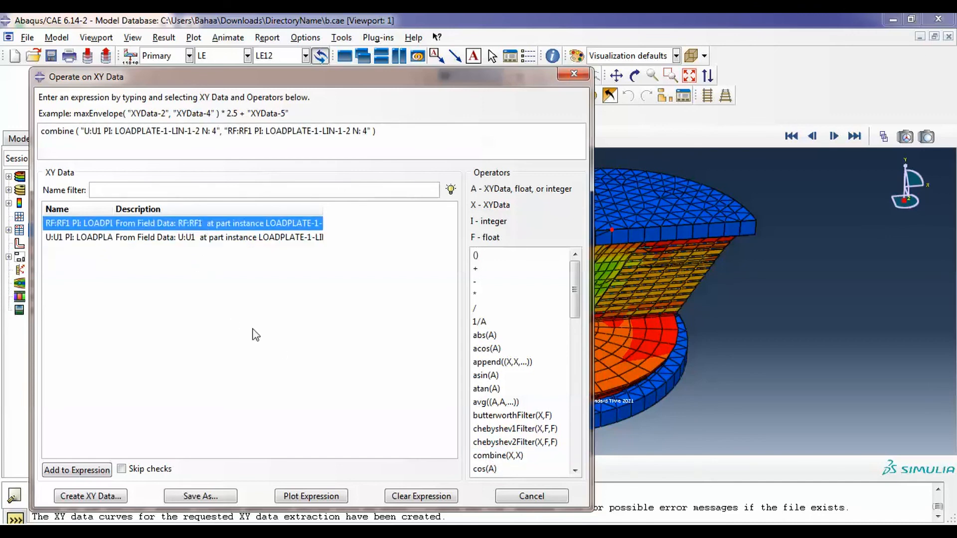
{"action": "left_click", "coordinate": [306, 497]}
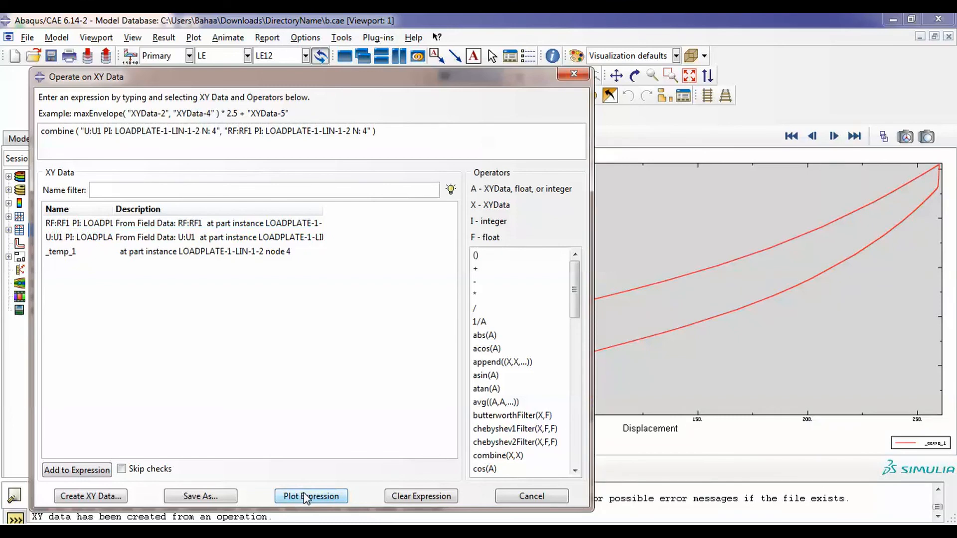
{"action": "left_click", "coordinate": [523, 497]}
Examine the start of the force-displacement loop and its peak in close-up.
{"action": "scroll", "coordinate": [536, 334], "scroll_direction": "up", "scroll_amount": 3}
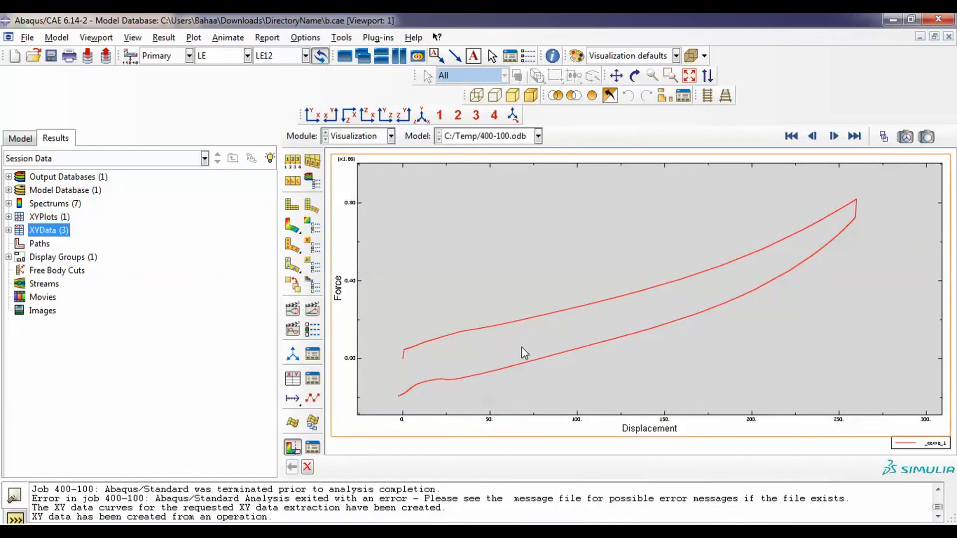
{"action": "scroll", "coordinate": [400, 398], "scroll_direction": "down", "scroll_amount": 3}
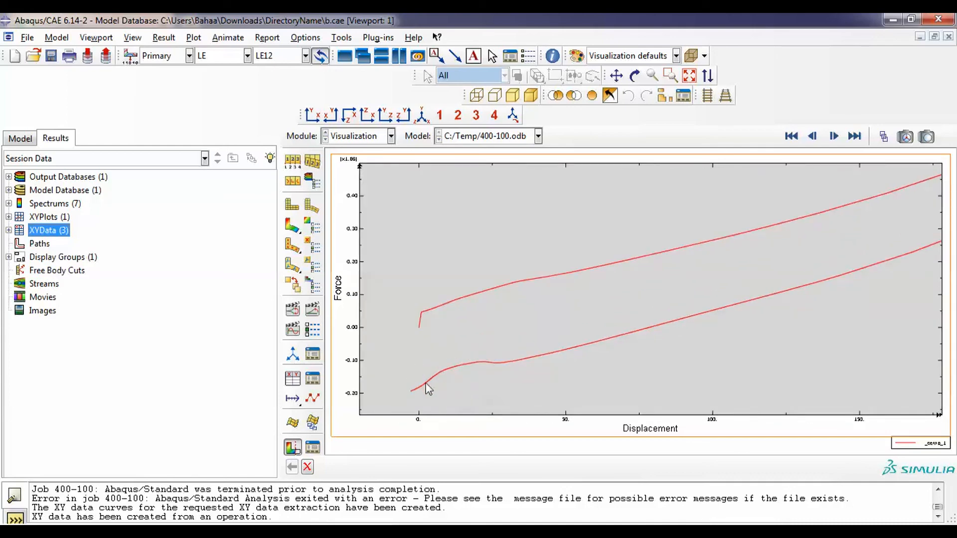
{"action": "scroll", "coordinate": [480, 361], "scroll_direction": "up", "scroll_amount": 4}
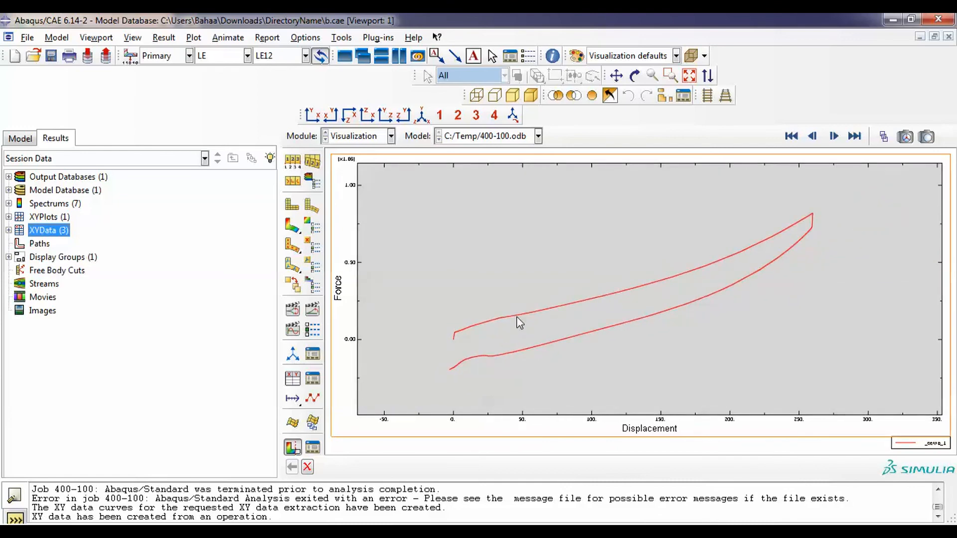
{"action": "scroll", "coordinate": [821, 204], "scroll_direction": "down", "scroll_amount": 5}
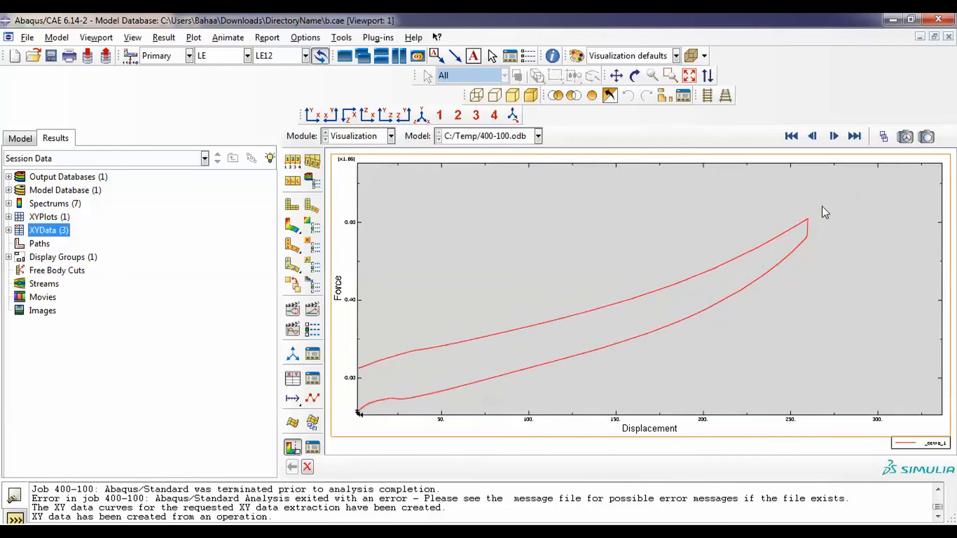
{"action": "scroll", "coordinate": [782, 234], "scroll_direction": "down", "scroll_amount": 5}
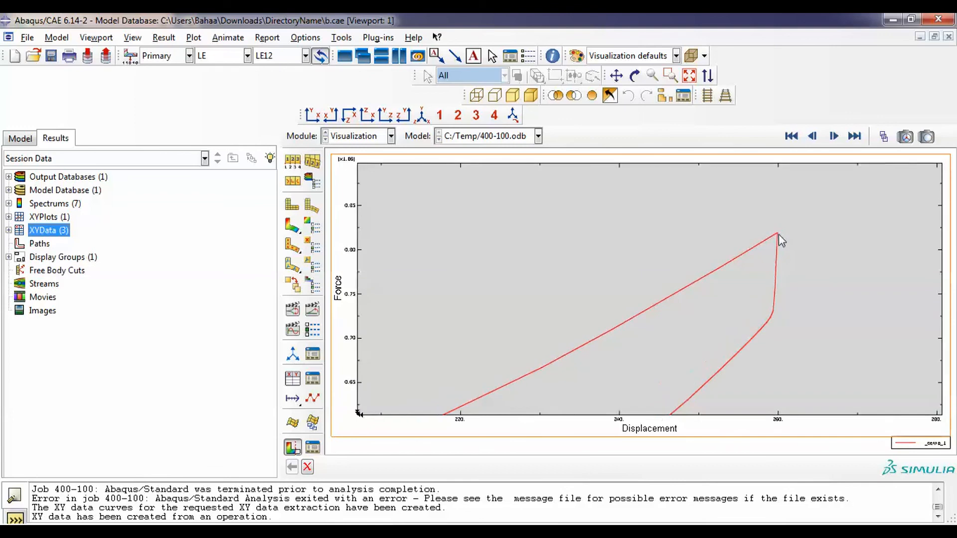
{"action": "scroll", "coordinate": [830, 259], "scroll_direction": "down", "scroll_amount": 3}
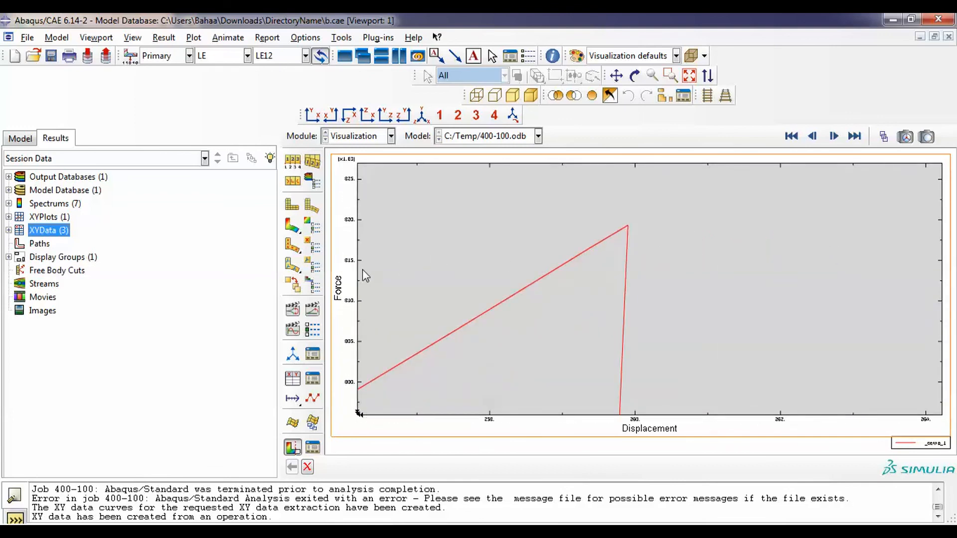
Set the chart legend font size to 18 points.
{"action": "double_click", "coordinate": [917, 444]}
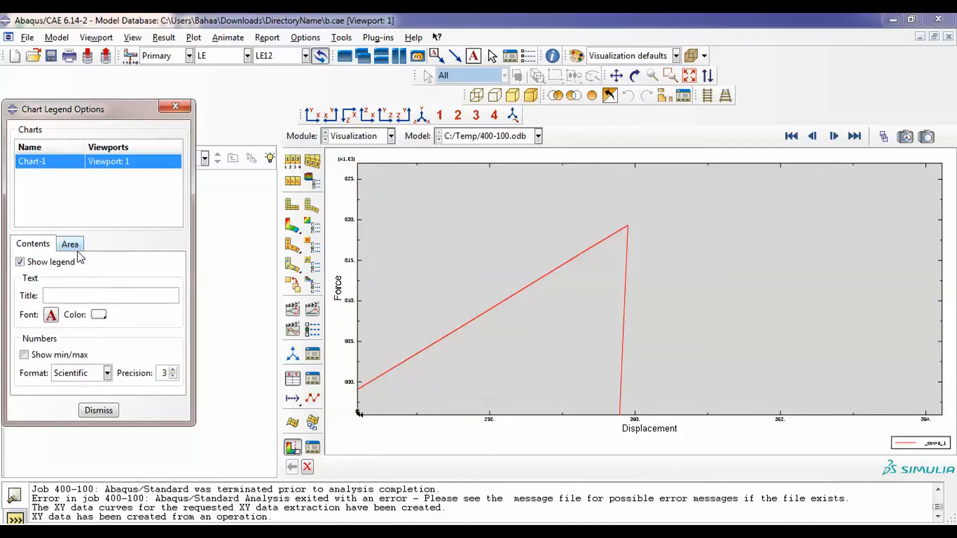
{"action": "left_click", "coordinate": [51, 315]}
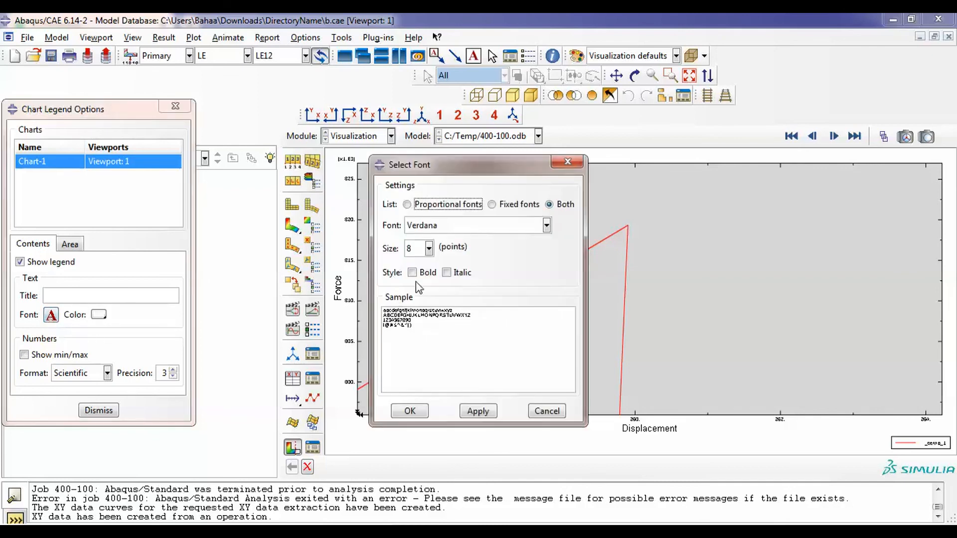
{"action": "left_click", "coordinate": [428, 248]}
{"action": "left_click", "coordinate": [424, 297]}
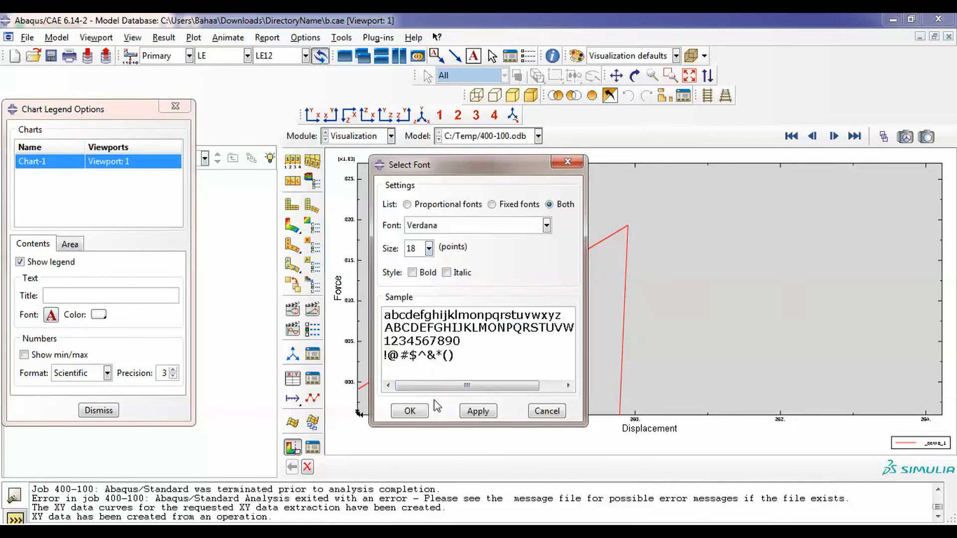
{"action": "left_click", "coordinate": [408, 411]}
{"action": "left_click", "coordinate": [115, 411]}
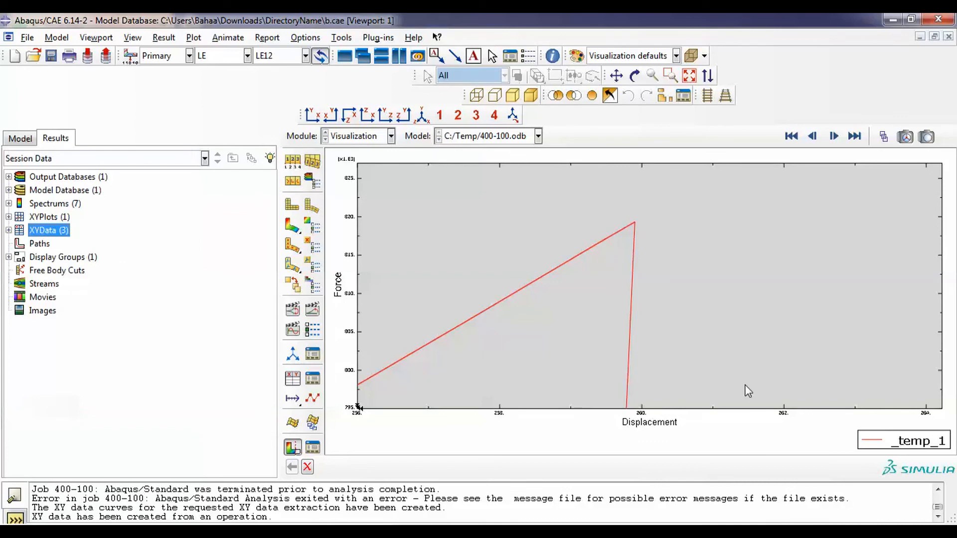
Show the minimum and maximum values in the chart legend.
{"action": "double_click", "coordinate": [907, 442]}
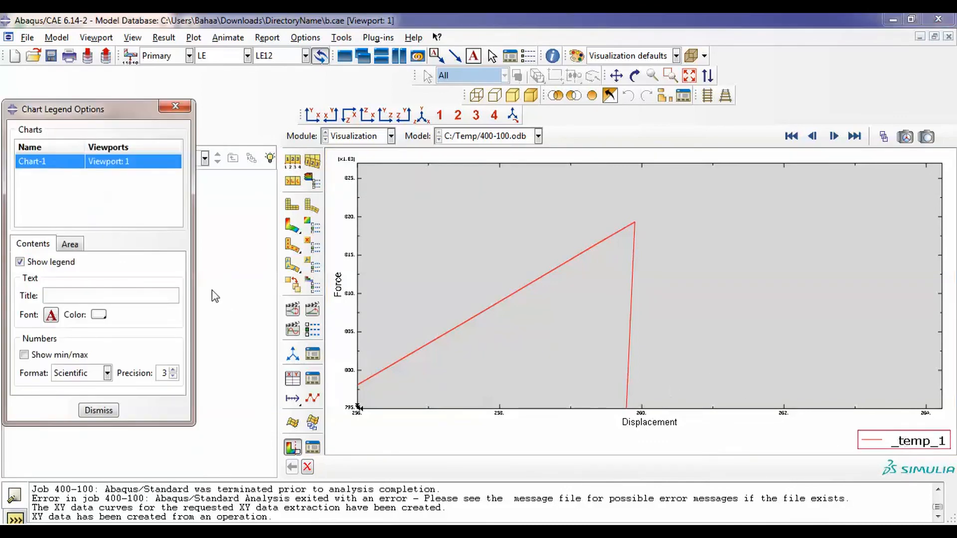
{"action": "left_click", "coordinate": [65, 356]}
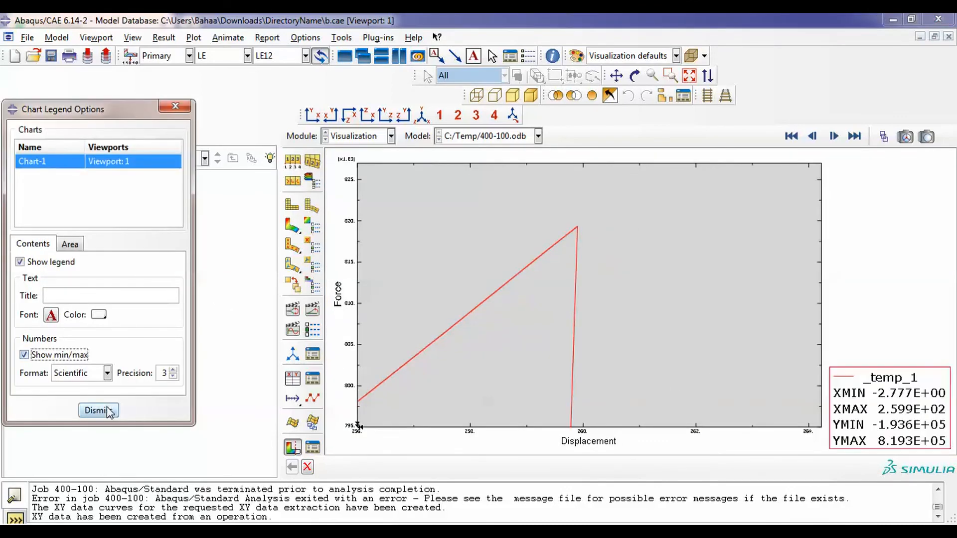
{"action": "left_click", "coordinate": [109, 412]}
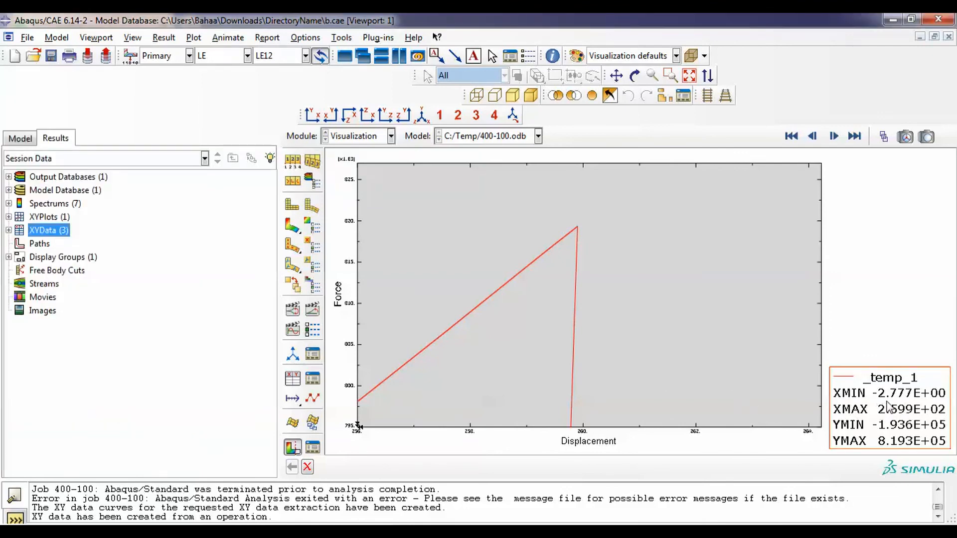
Examine the complete force-displacement loop against the minimum and maximum values in the legend.
{"action": "scroll", "coordinate": [623, 296], "scroll_direction": "down", "scroll_amount": 4}
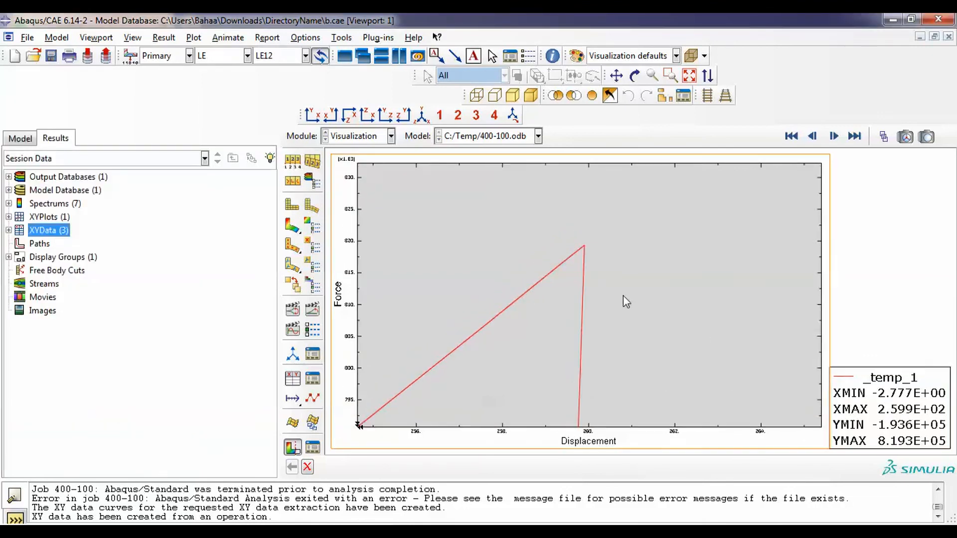
{"action": "scroll", "coordinate": [621, 294], "scroll_direction": "down", "scroll_amount": 4}
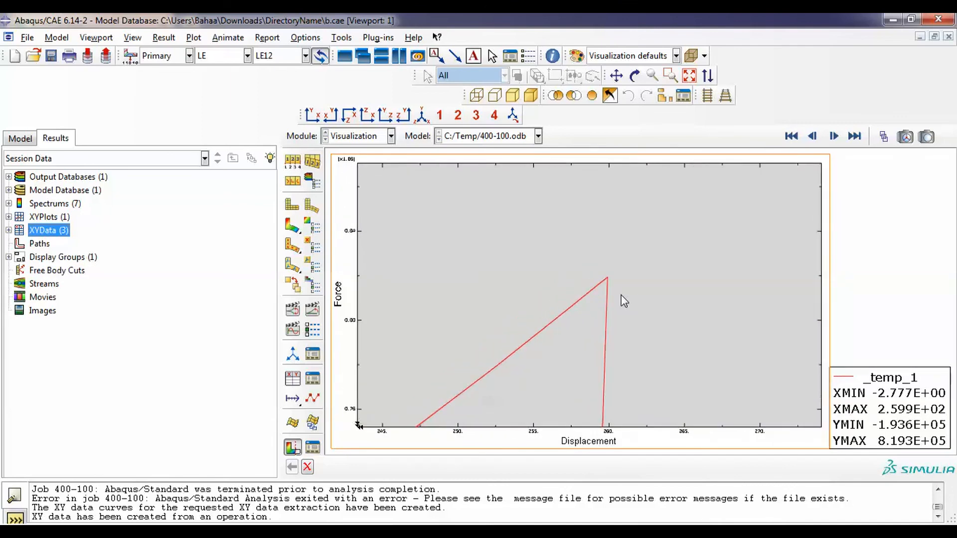
{"action": "scroll", "coordinate": [621, 295], "scroll_direction": "down", "scroll_amount": 5}
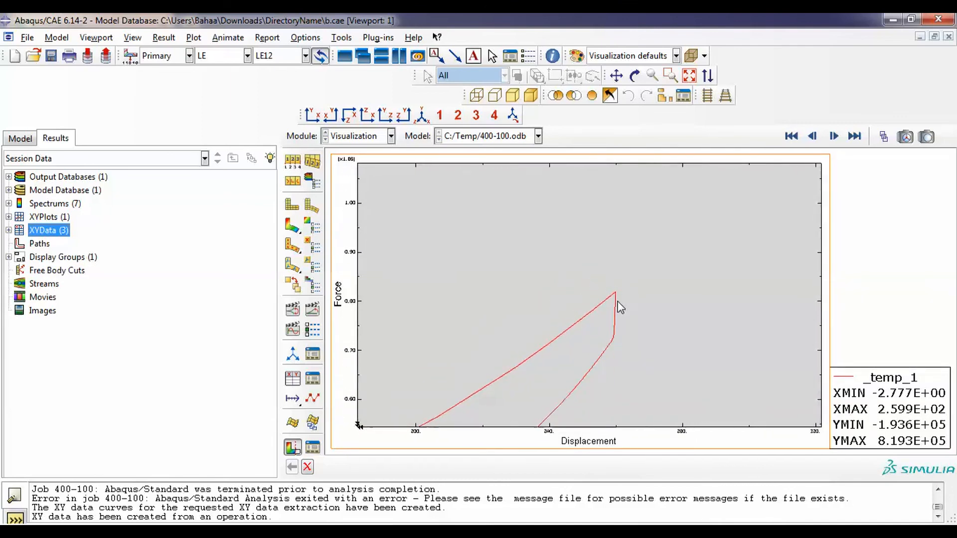
{"action": "scroll", "coordinate": [618, 301], "scroll_direction": "down", "scroll_amount": 5}
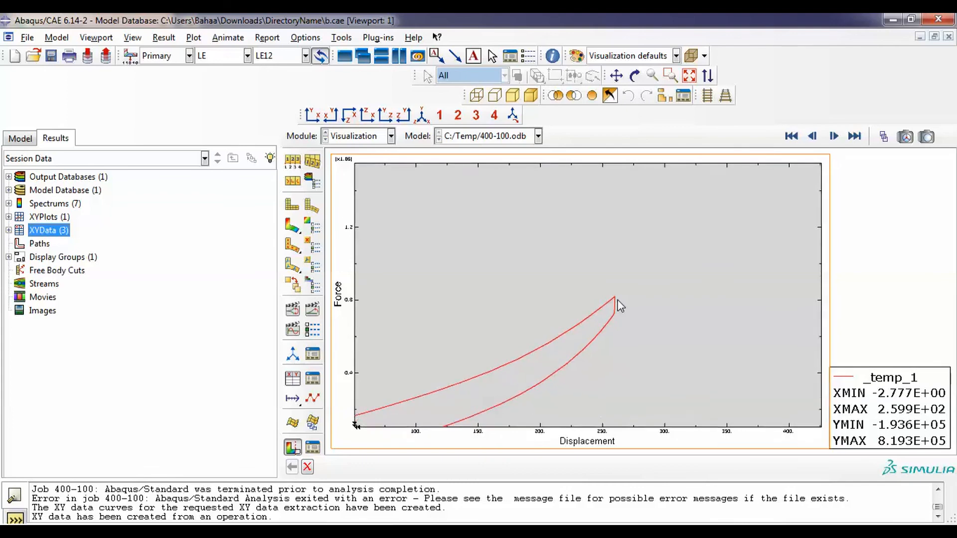
{"action": "scroll", "coordinate": [609, 345], "scroll_direction": "down", "scroll_amount": 2}
{"action": "scroll", "coordinate": [570, 411], "scroll_direction": "up", "scroll_amount": 2}
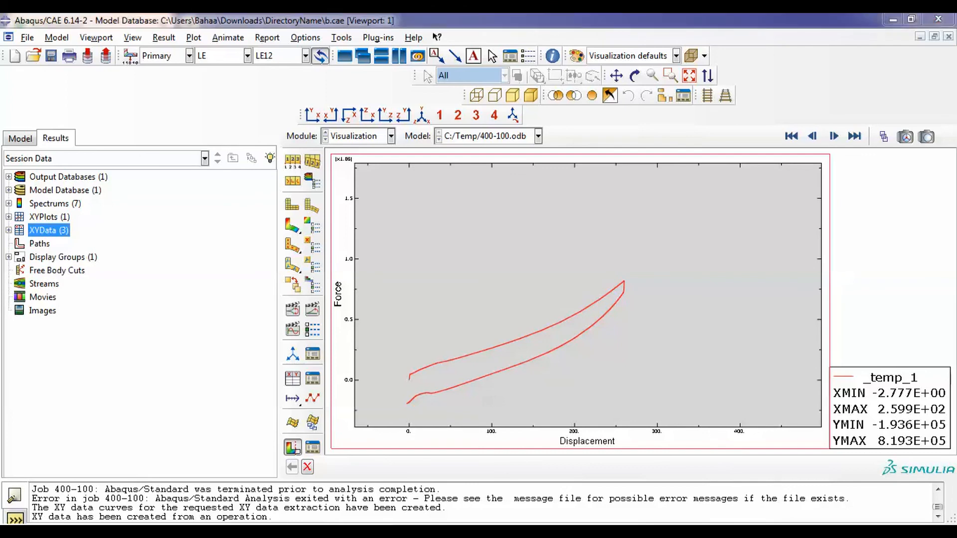
Review the X and Y value table of the _temp_1 data, select all its rows, and close it without changes.
{"action": "left_click", "coordinate": [8, 230]}
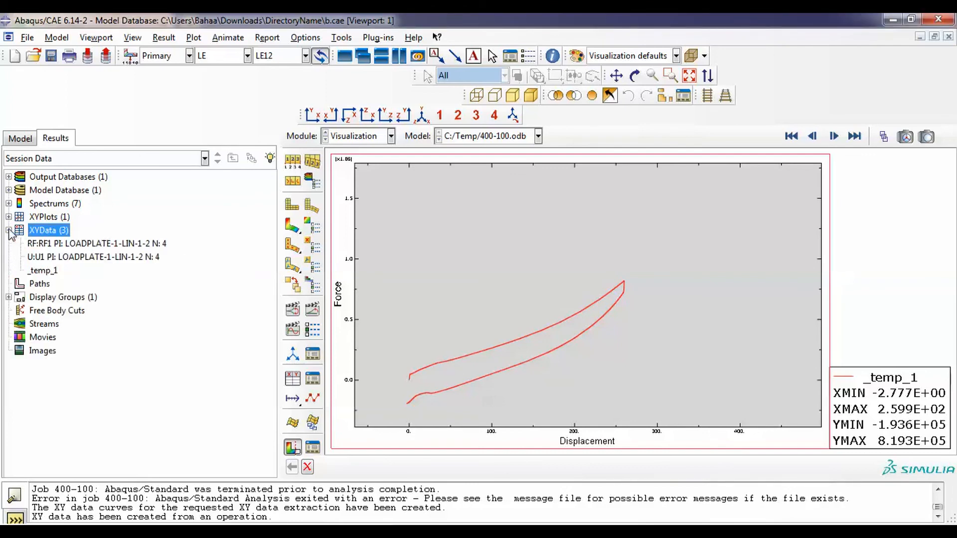
{"action": "left_click", "coordinate": [44, 271]}
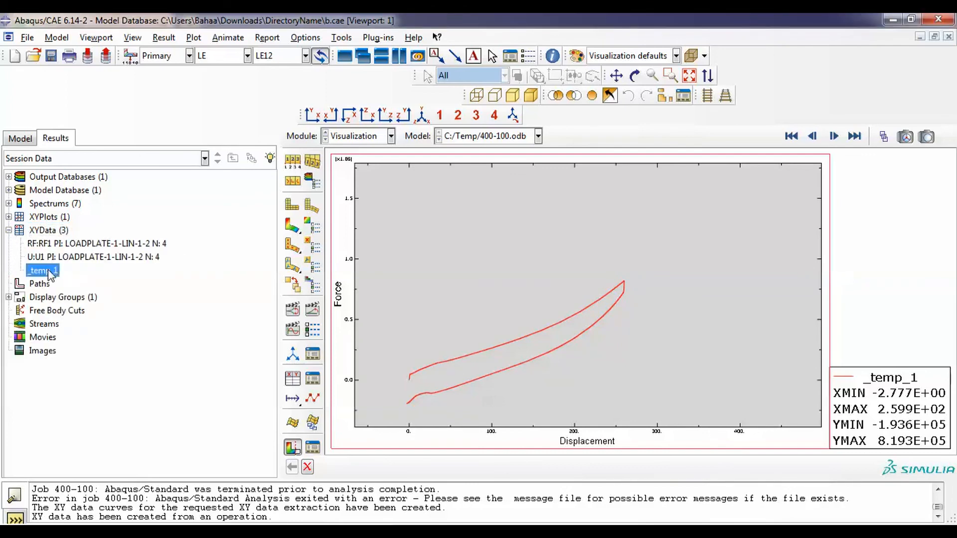
{"action": "right_click", "coordinate": [50, 272]}
{"action": "left_click", "coordinate": [105, 305]}
{"action": "left_click_drag", "start_coordinate": [233, 224], "coordinate": [313, 352]}
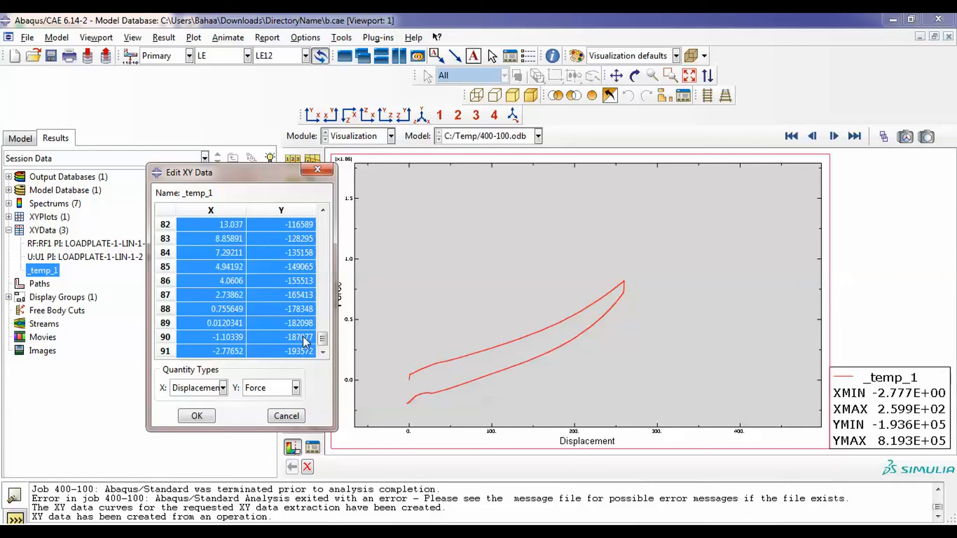
{"action": "left_click", "coordinate": [286, 417]}
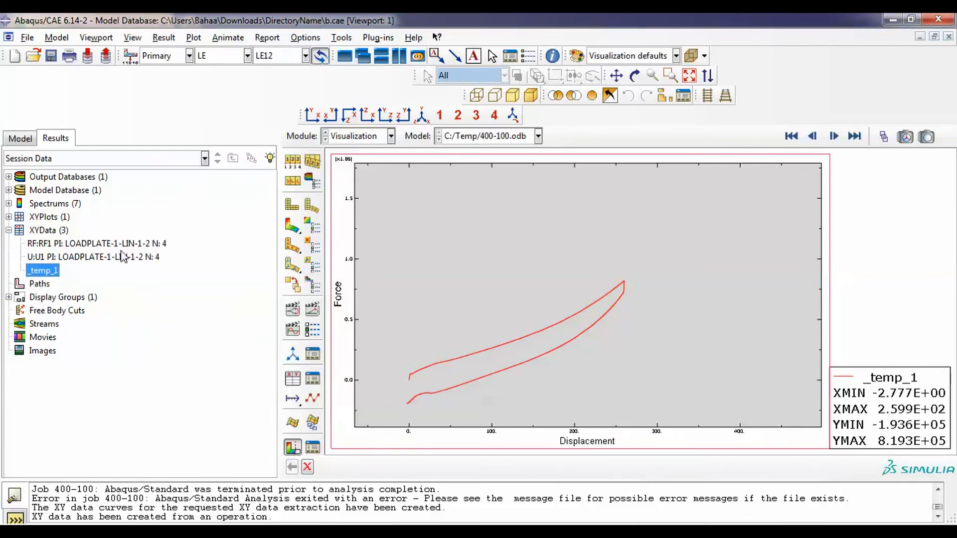
Plot the saved U1 displacement data against time, followed by the RF1 reaction force data.
{"action": "double_click", "coordinate": [124, 256]}
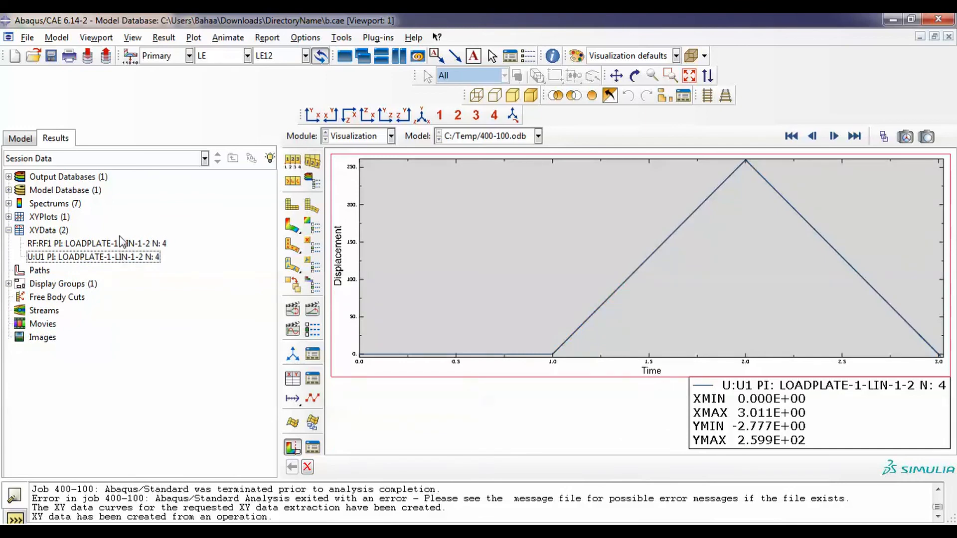
{"action": "double_click", "coordinate": [118, 243]}
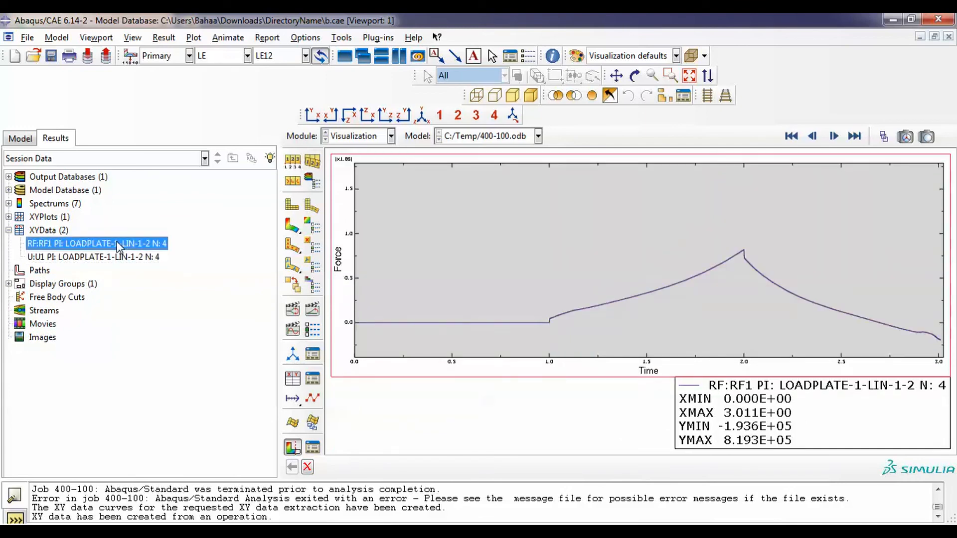